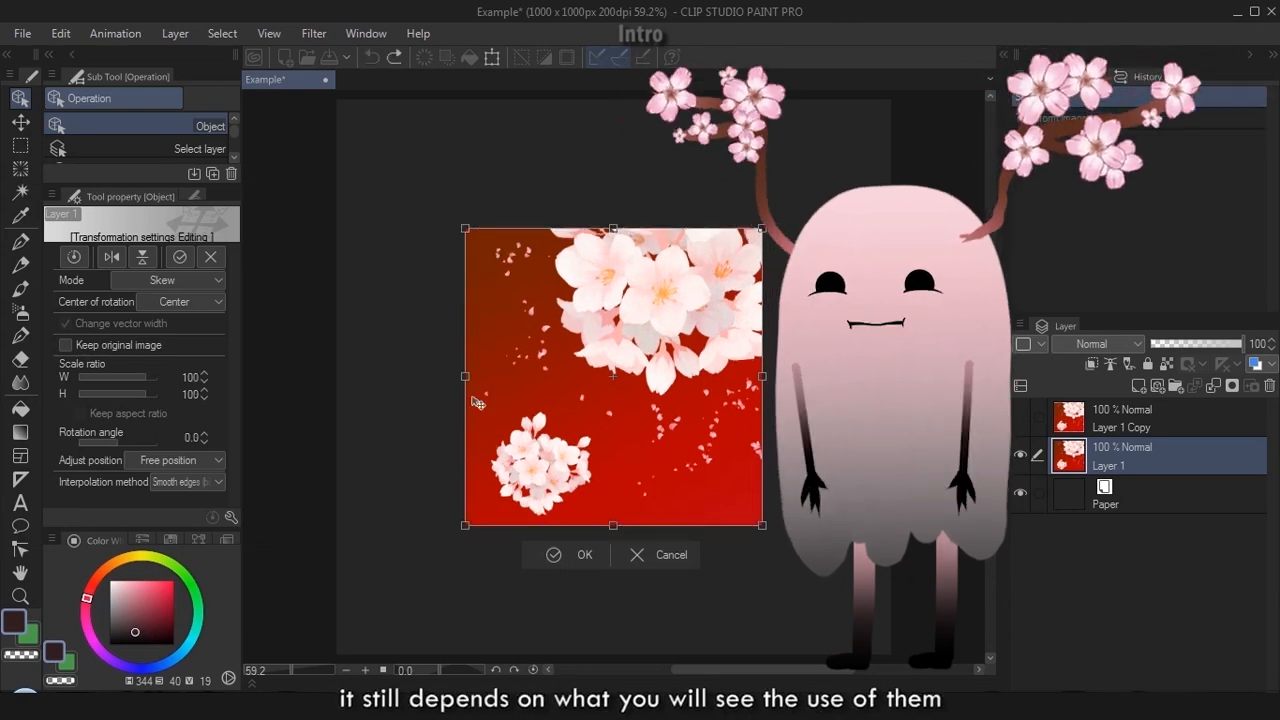
Skew the cherry blossom image on Layer 1 and slant the Sample Circle file object in Skew mode
left_click_drag(470, 234, 560, 240)
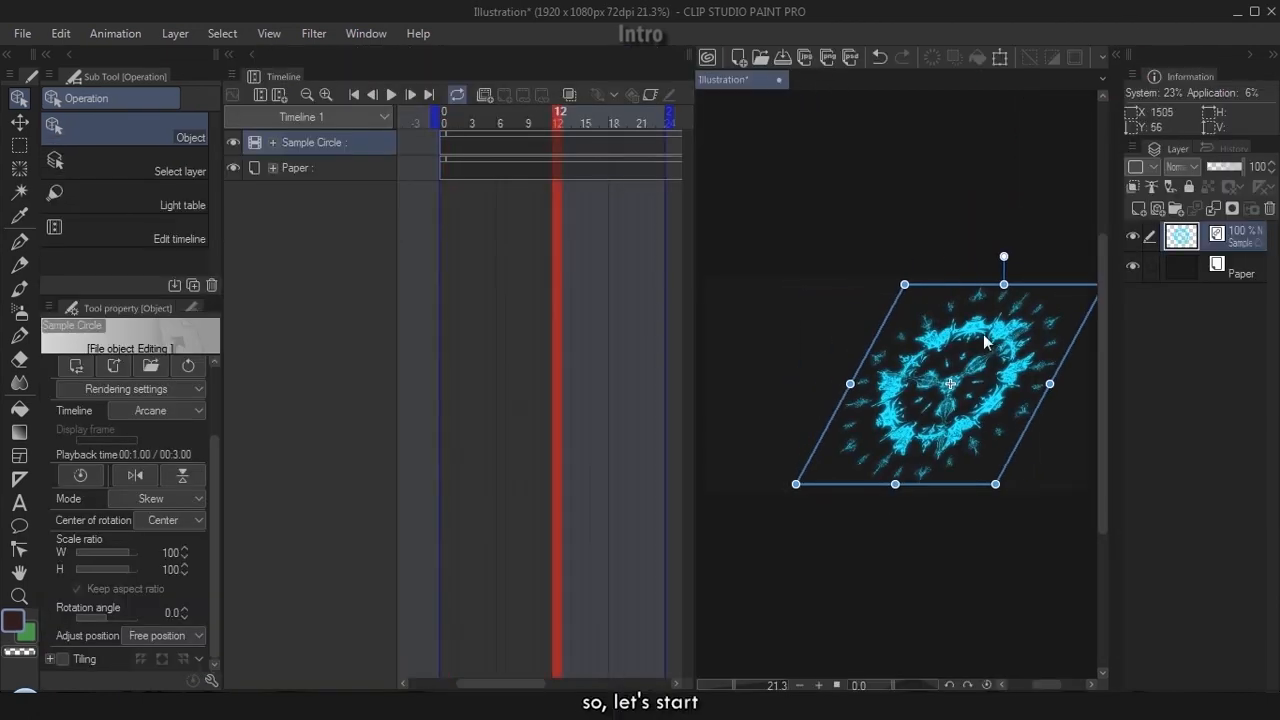
left_click_drag(983, 334, 1076, 283)
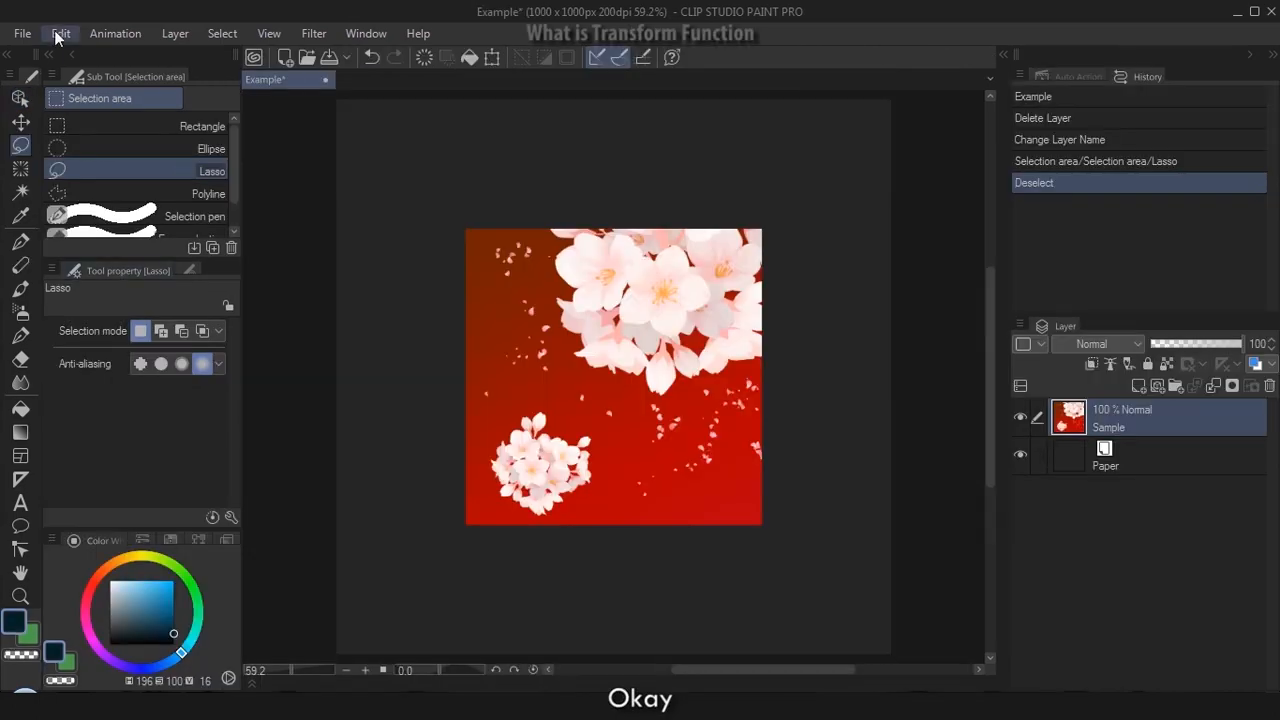
Try reshaping the Sample layer from its upper-left corner with a Scale/Rotate transformation and undo the change
left_click(60, 34)
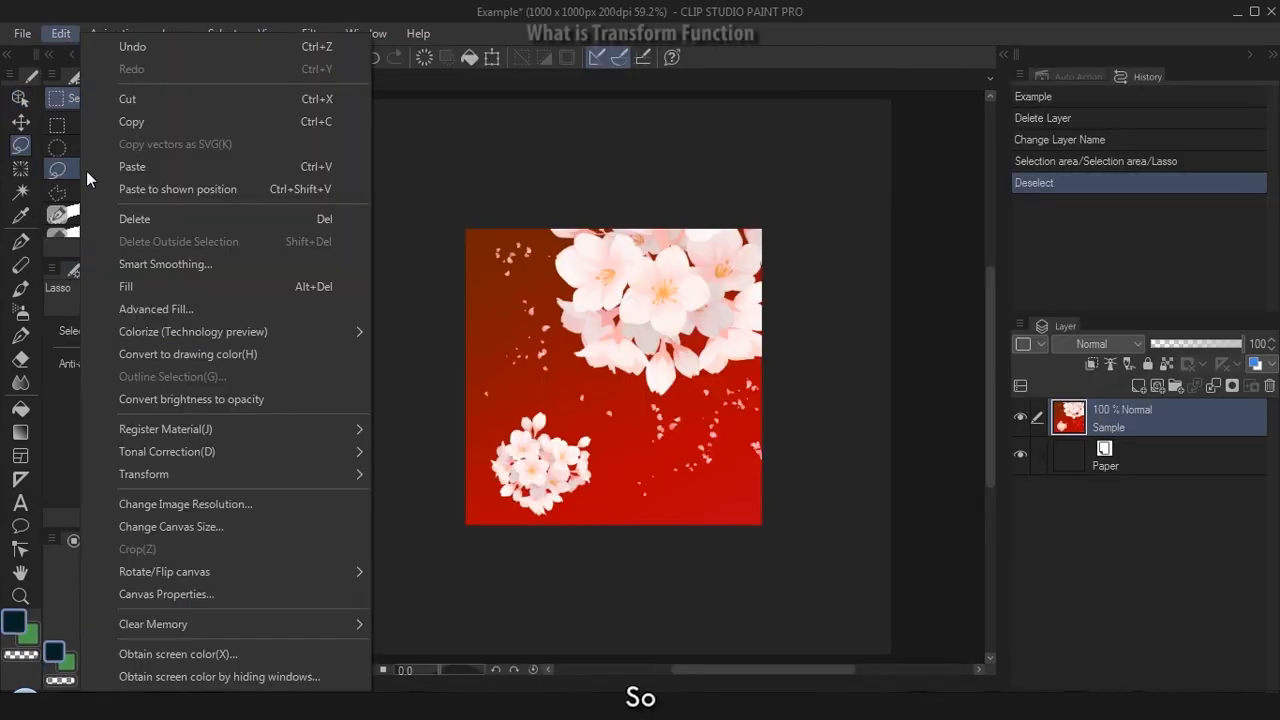
mouse_move(137, 631)
left_click(430, 194)
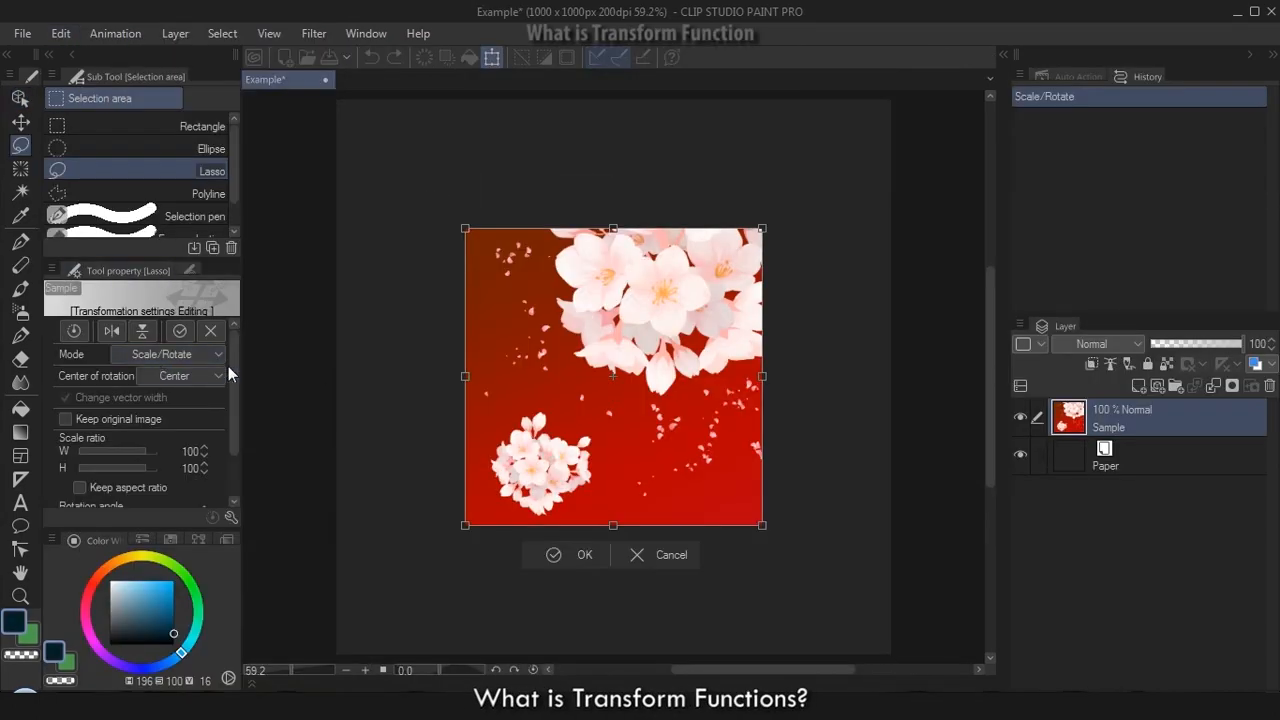
left_click(193, 354)
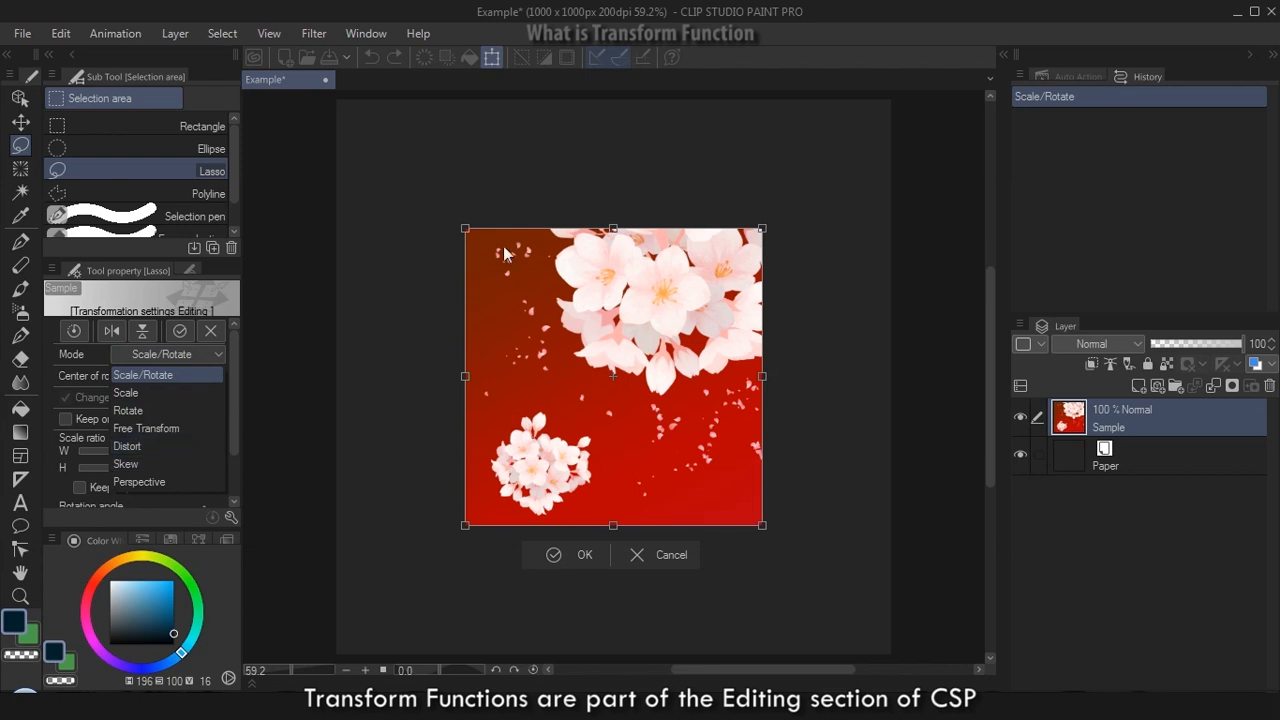
left_click(505, 254)
left_click_drag(465, 228, 486, 363)
key("ctrl+z")
Switch the transformation to Distort mode, undo the previous changes and cancel the transformation of the Sample layer
left_click(195, 354)
left_click(127, 446)
key("ctrl+z")
key("ctrl+z")
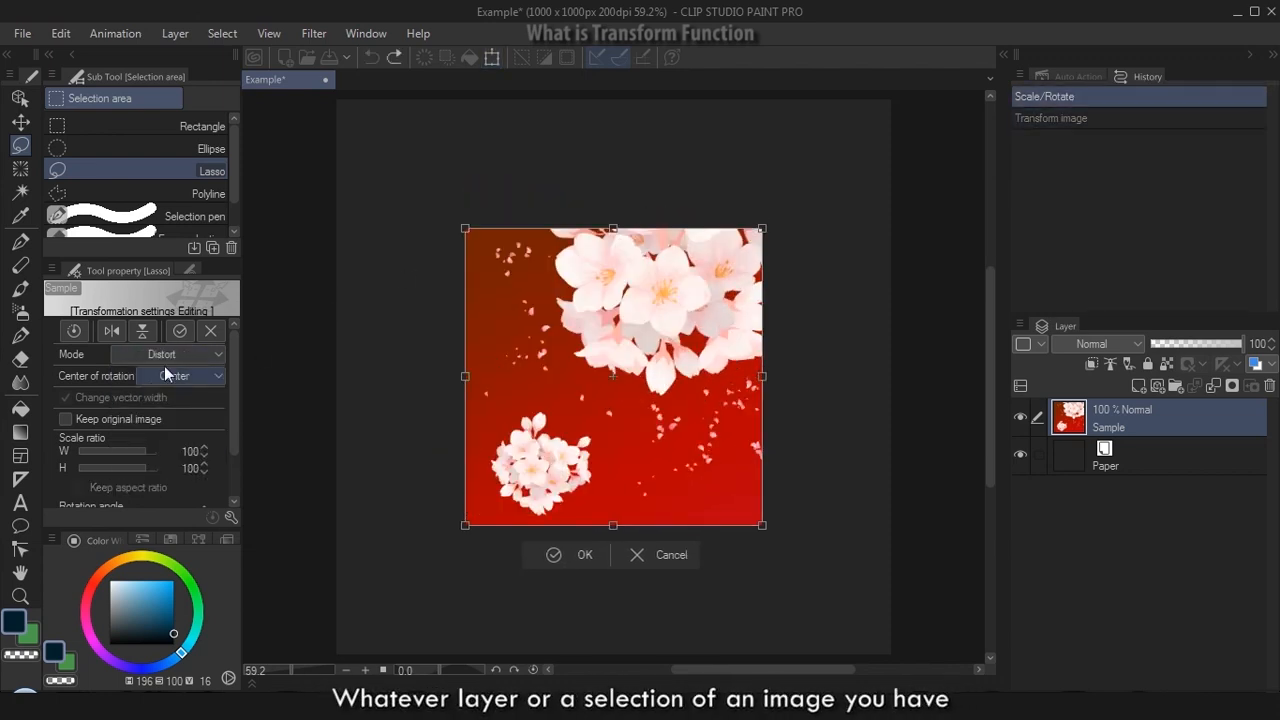
right_click(929, 260)
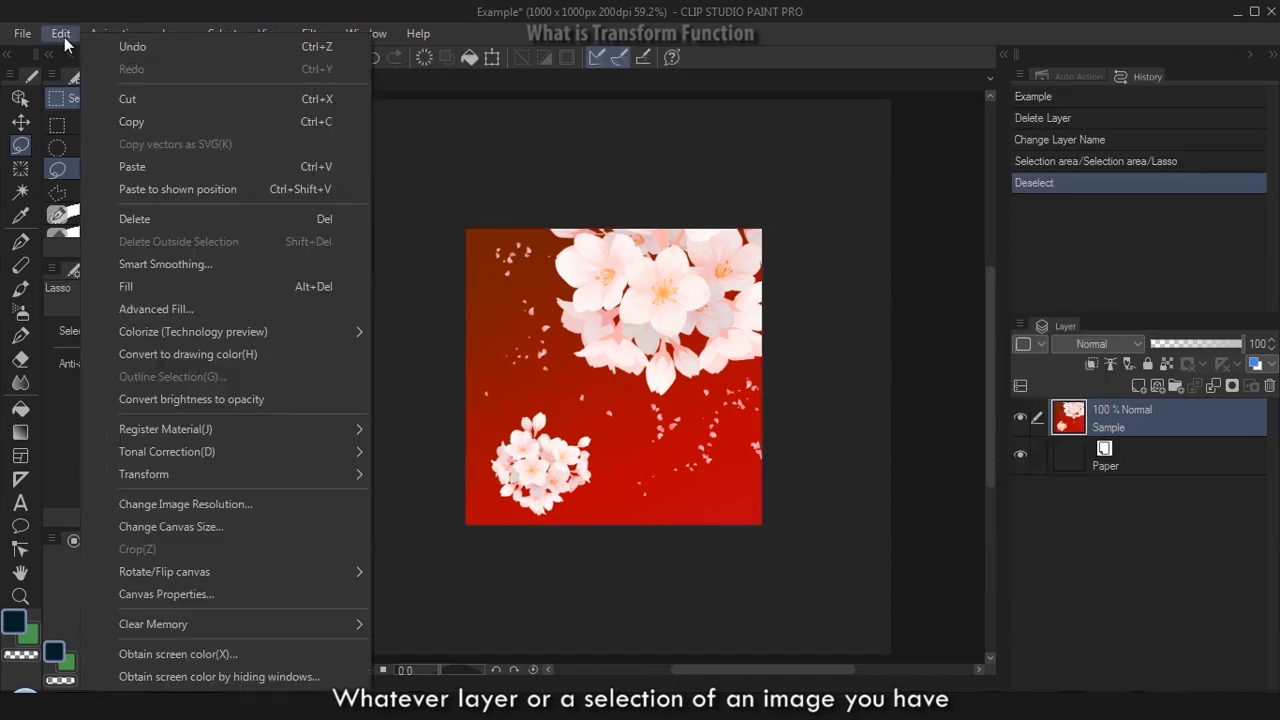
Distort the whole Sample layer by pulling its upper edge down toward the middle of the image
mouse_move(140, 594)
left_click(440, 283)
left_click_drag(680, 228, 683, 350)
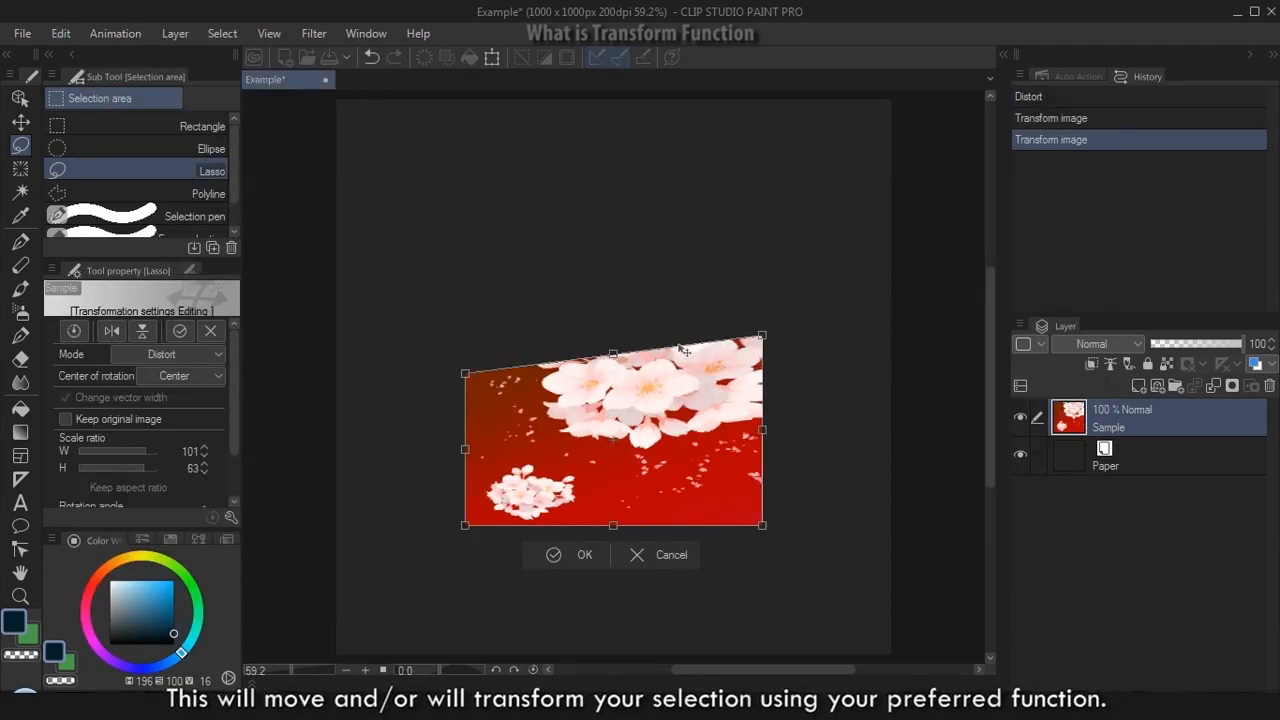
Switch the transformation to Scale/Rotate mode, enlarge the Sample image from its upper-right corner and rotate it
left_click(168, 354)
left_click(162, 373)
left_click_drag(762, 335, 825, 145)
left_click_drag(790, 118, 849, 172)
Switch the transformation to Perspective mode and adjust the Sample image further along its upper side
left_click(168, 354)
left_click(162, 483)
left_click_drag(534, 243, 692, 265)
Return to the first Transform image state in the history and distort the Sample image's upper-left corner in Distort mode
left_click(1064, 205)
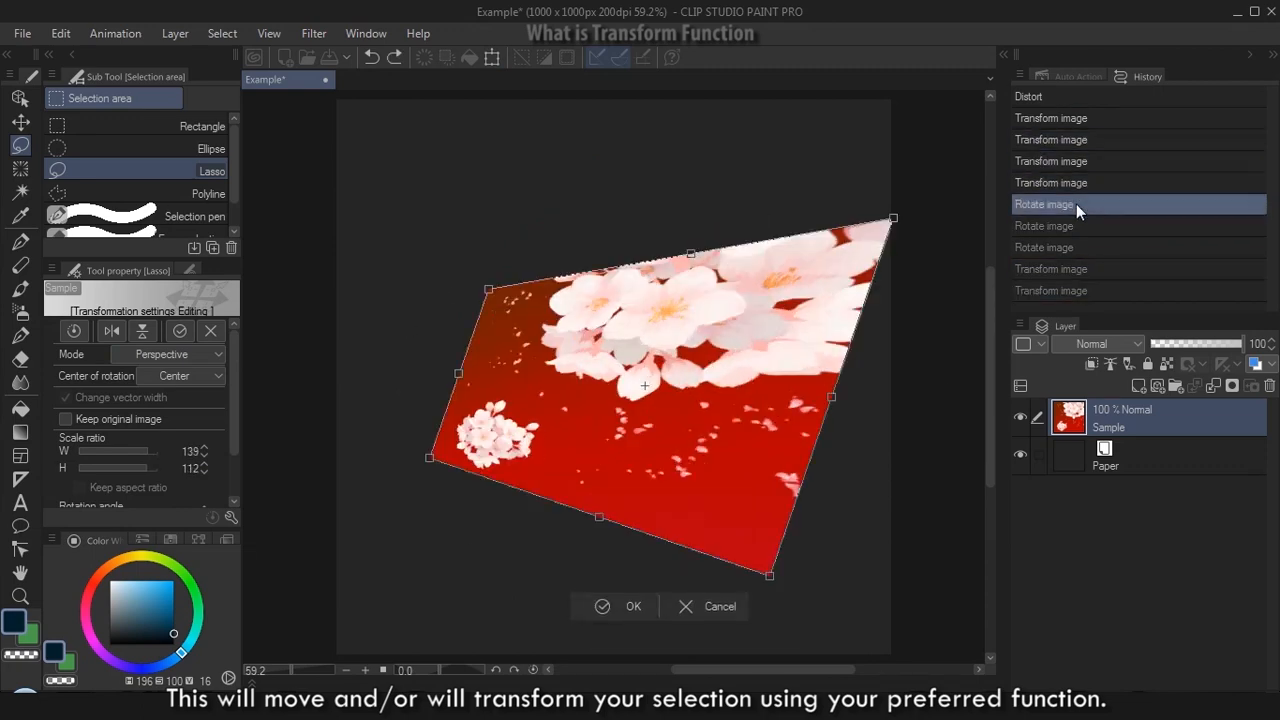
left_click(1080, 290)
left_click(1082, 119)
left_click(180, 356)
left_click(127, 446)
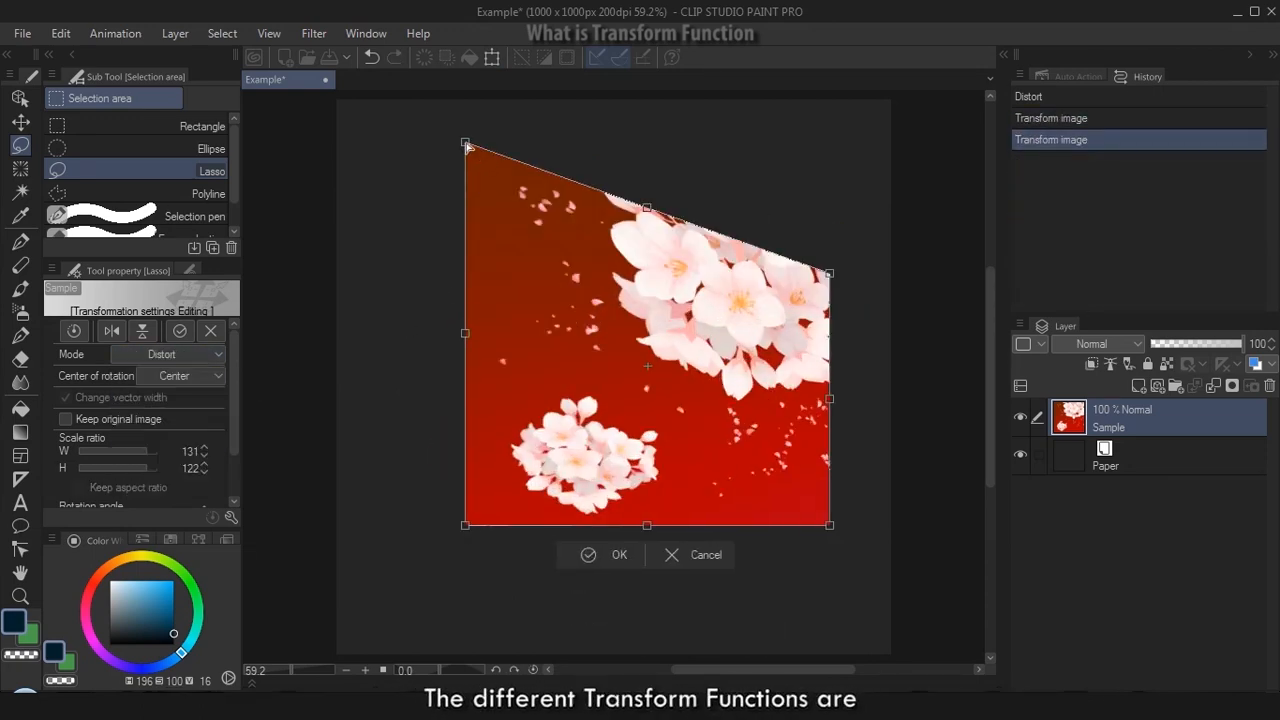
left_click_drag(466, 138, 478, 243)
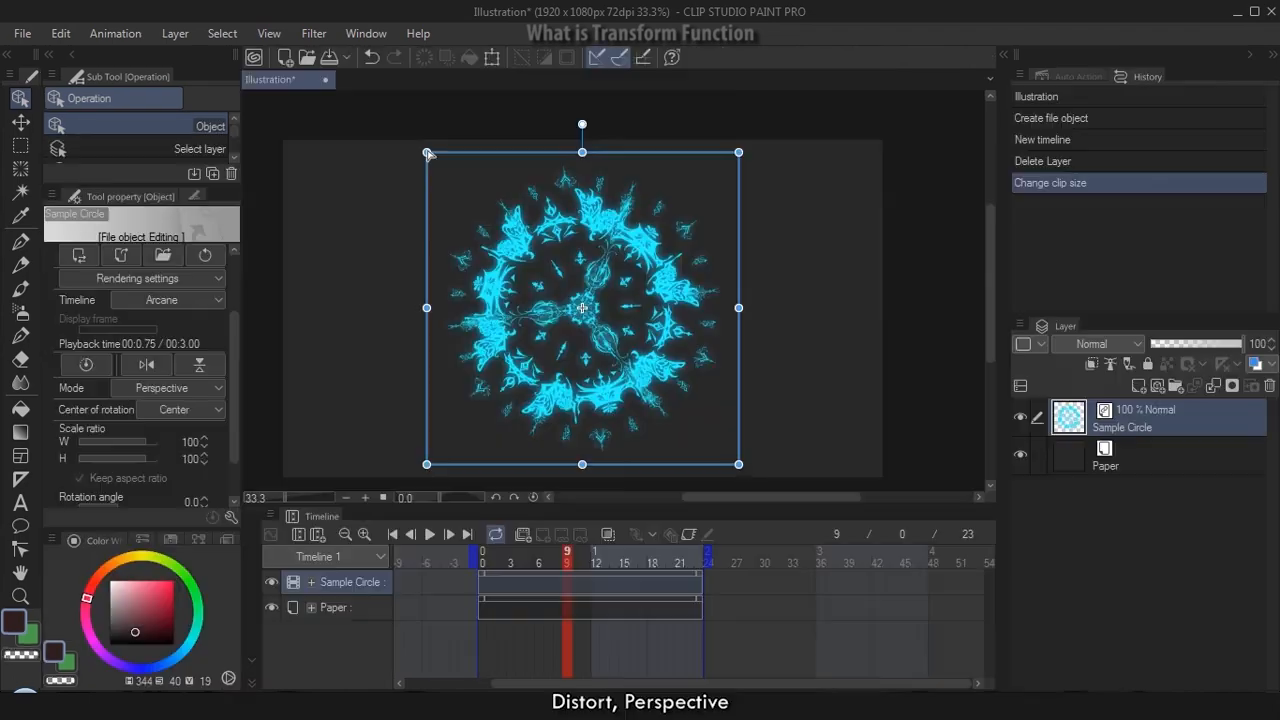
Apply a perspective to the Sample Circle object by narrowing its upper edge and widening its lower edge
left_click_drag(423, 149, 500, 151)
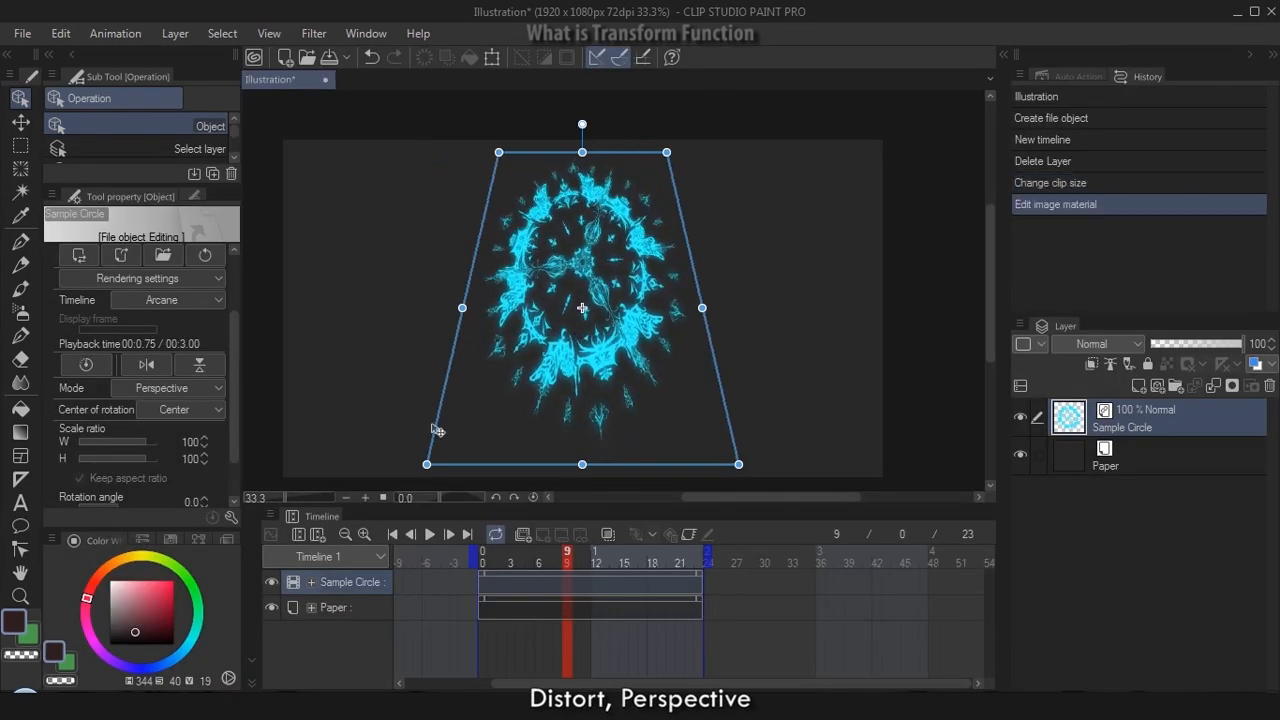
left_click_drag(434, 431, 312, 464)
Lasso the sketched eye on the left of the face and move its copy across to the other eye
left_click_drag(529, 170, 292, 327)
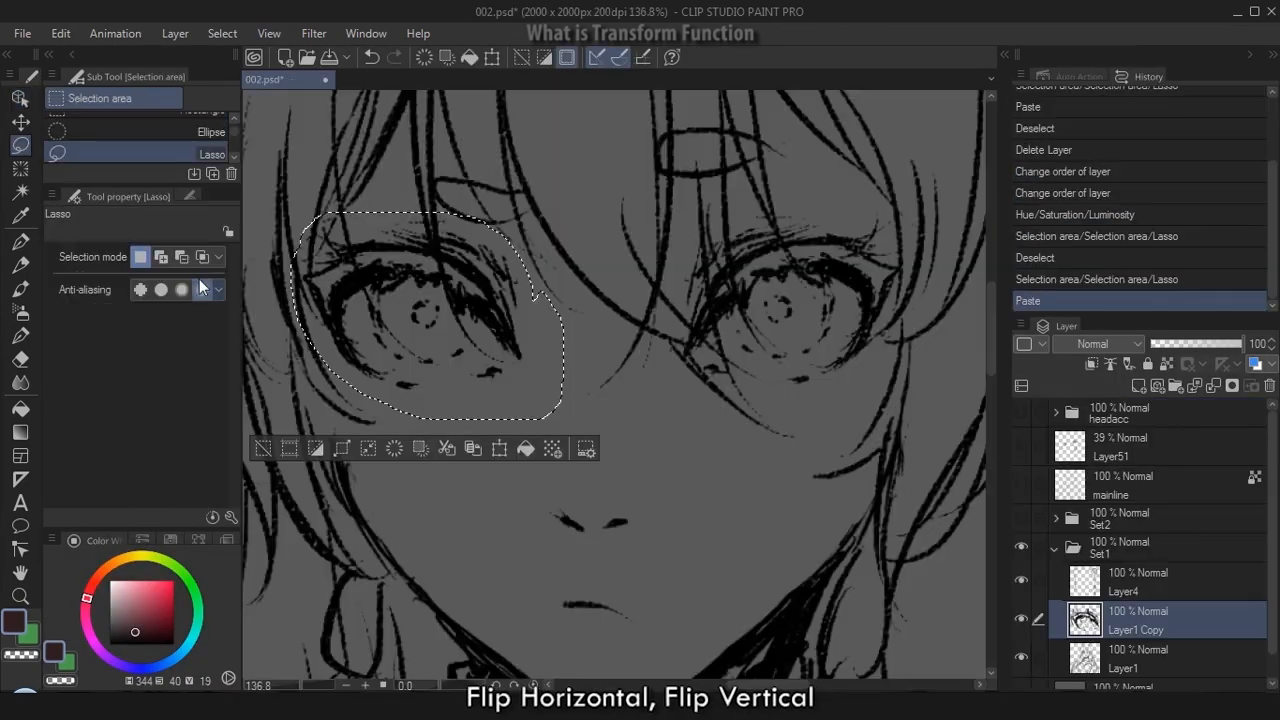
left_click_drag(471, 386, 830, 421)
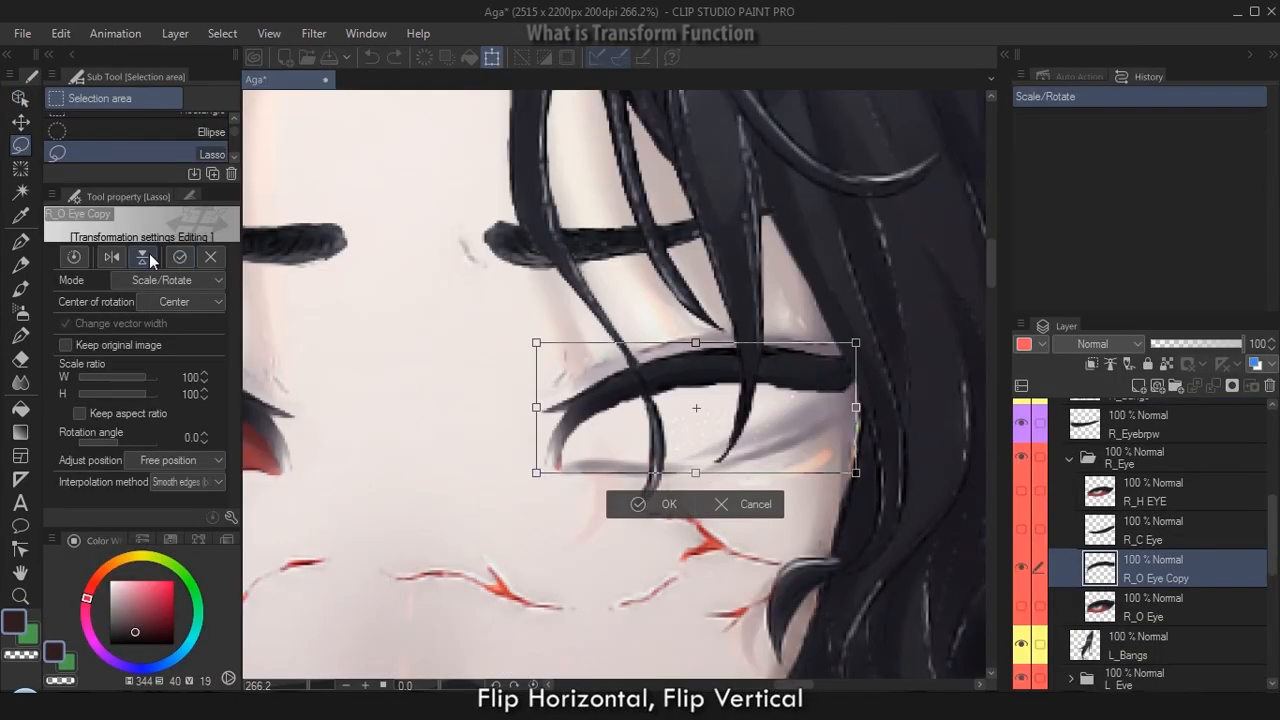
Flip the R_O Eye Copy layer vertically and nudge it slightly downward over the face
left_click(142, 256)
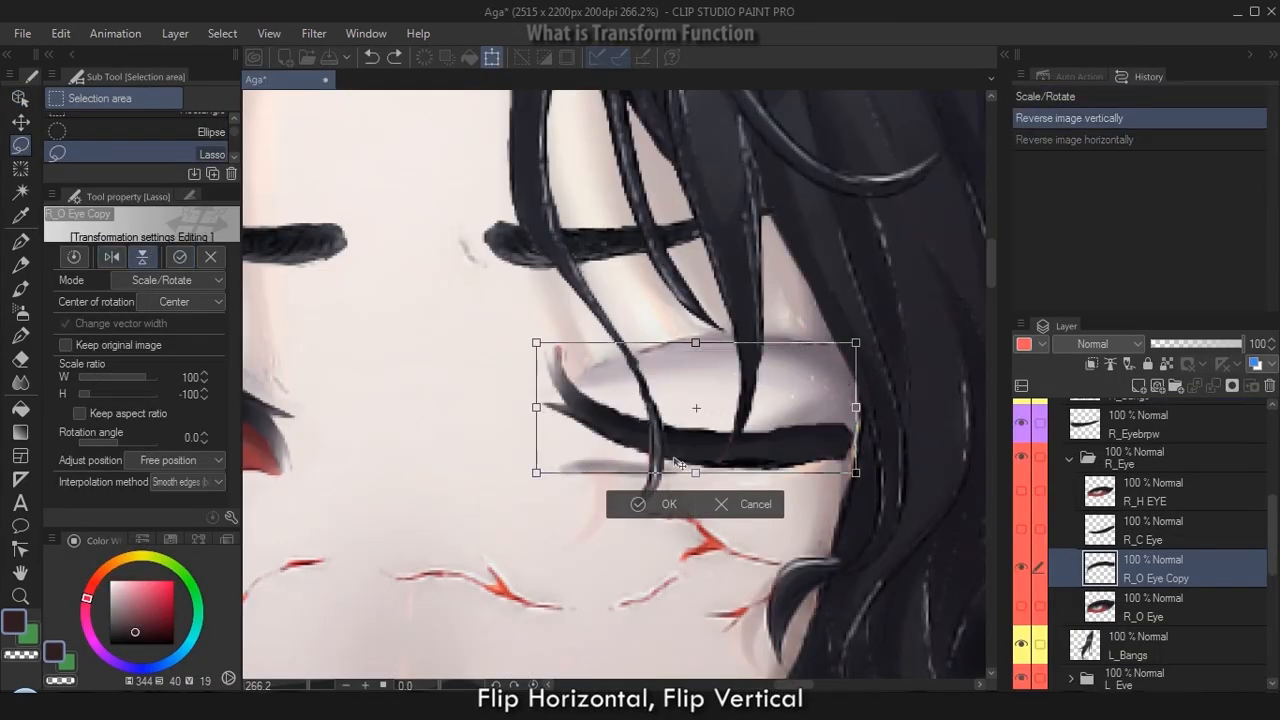
left_click_drag(690, 410, 700, 425)
left_click_drag(600, 505, 606, 518)
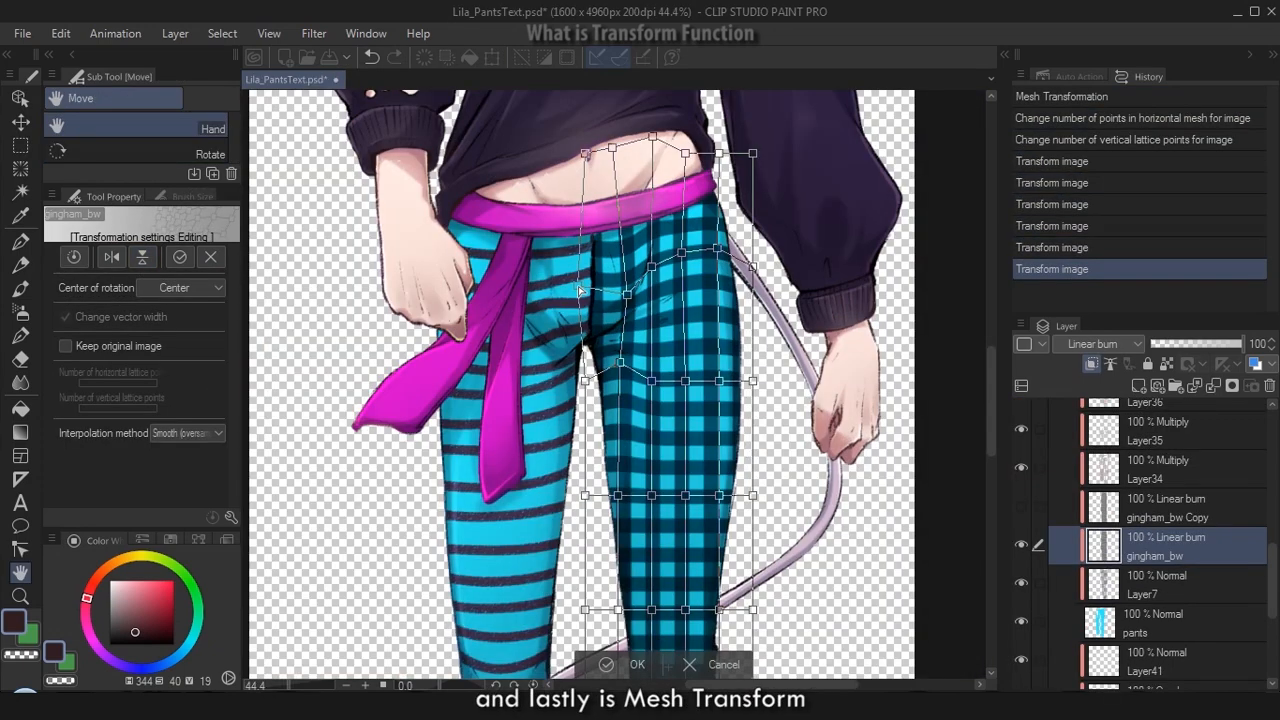
Warp the gingham_bw pattern over the trouser leg by moving its mesh transformation points
mouse_move(625, 560)
left_mouse_down()
mouse_move(620, 450)
mouse_move(690, 300)
mouse_move(720, 157)
left_mouse_up()
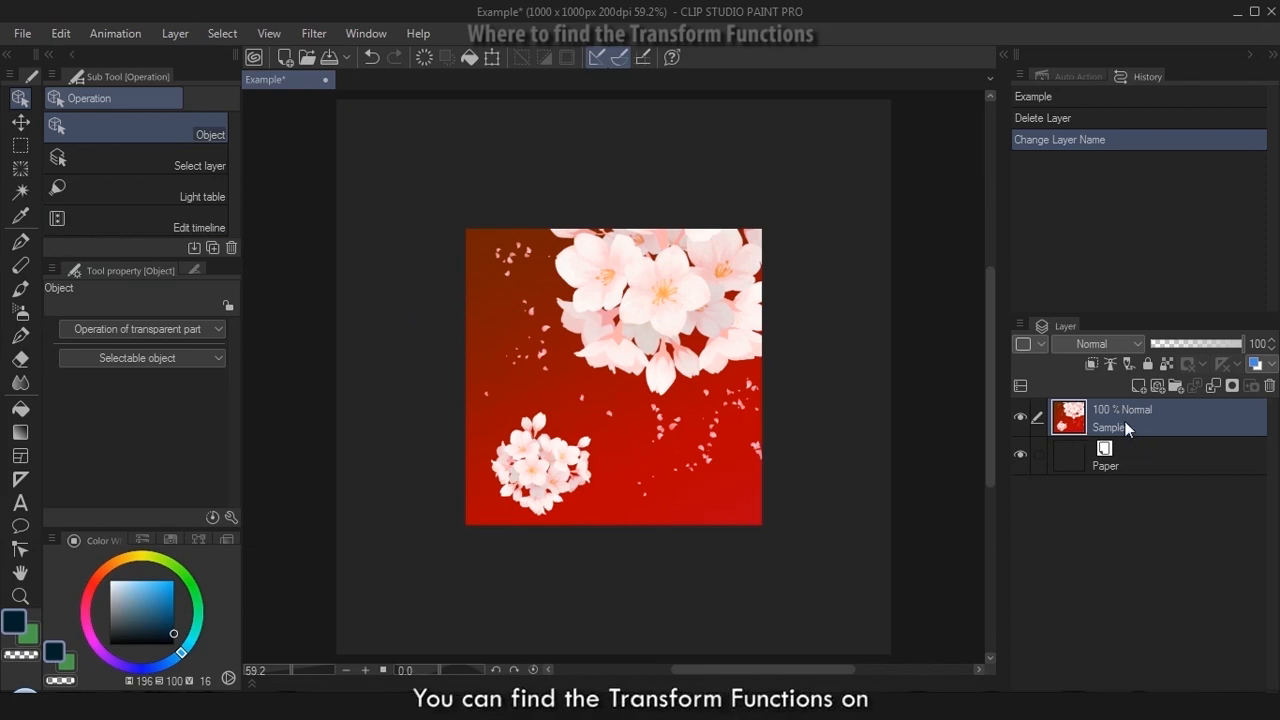
Examine the transform functions available for the Sample layer, including the modes offered during a Scale/Rotate transformation
left_click(60, 36)
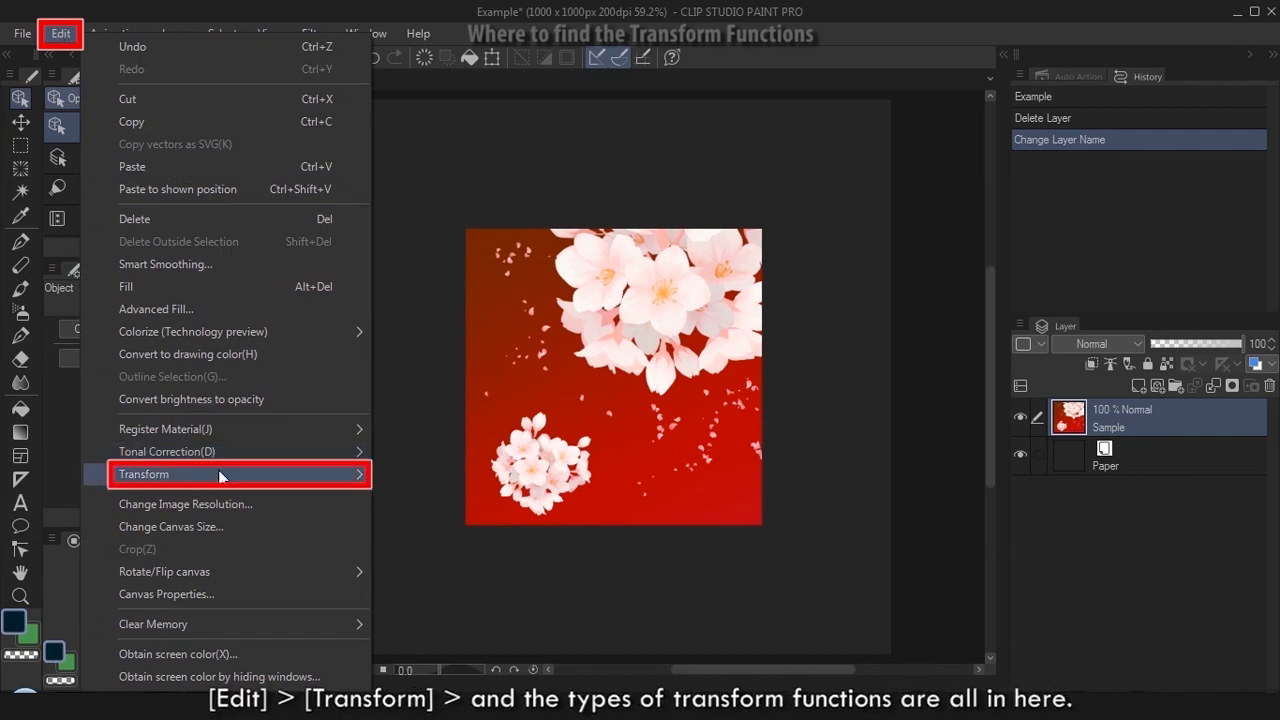
mouse_move(231, 477)
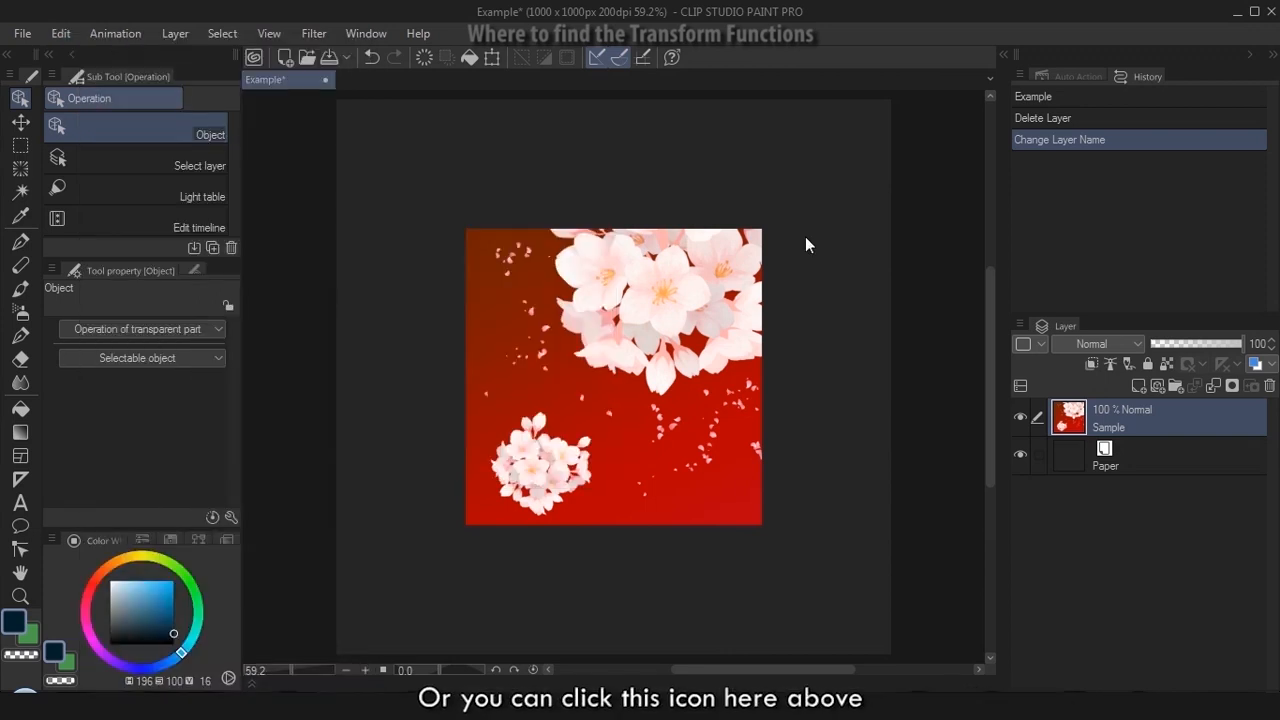
left_click(492, 59)
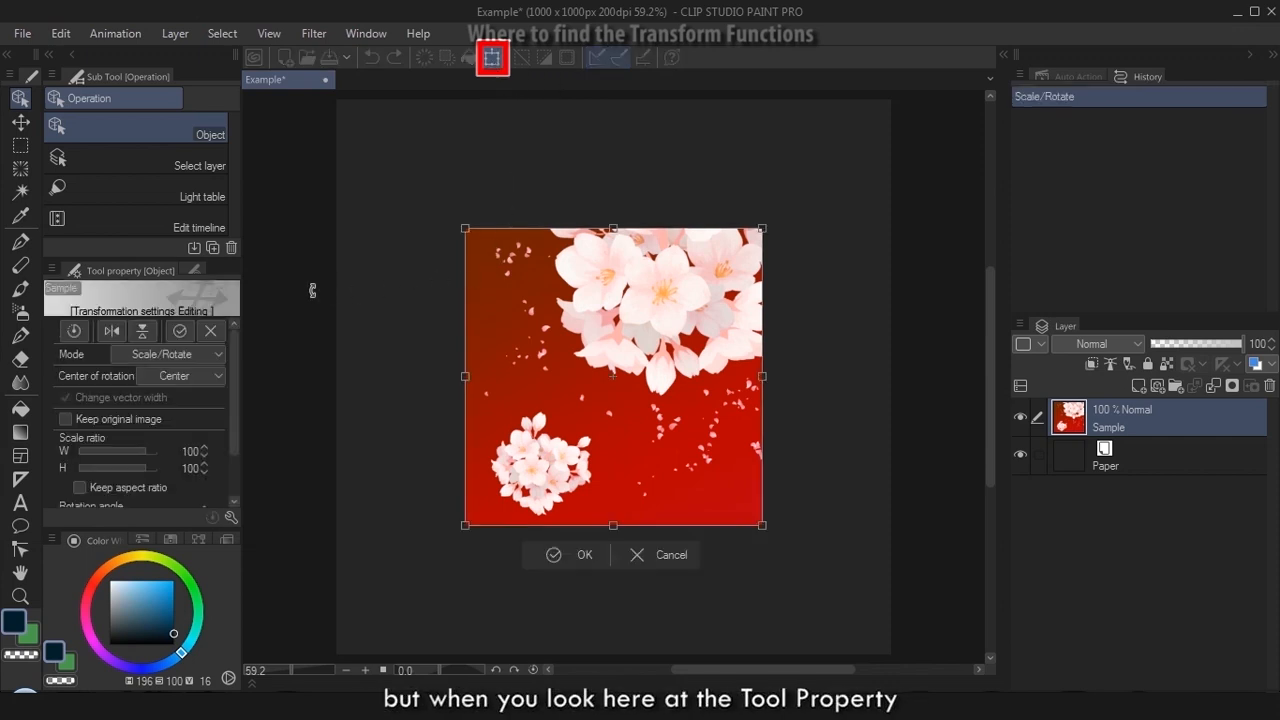
left_click(216, 359)
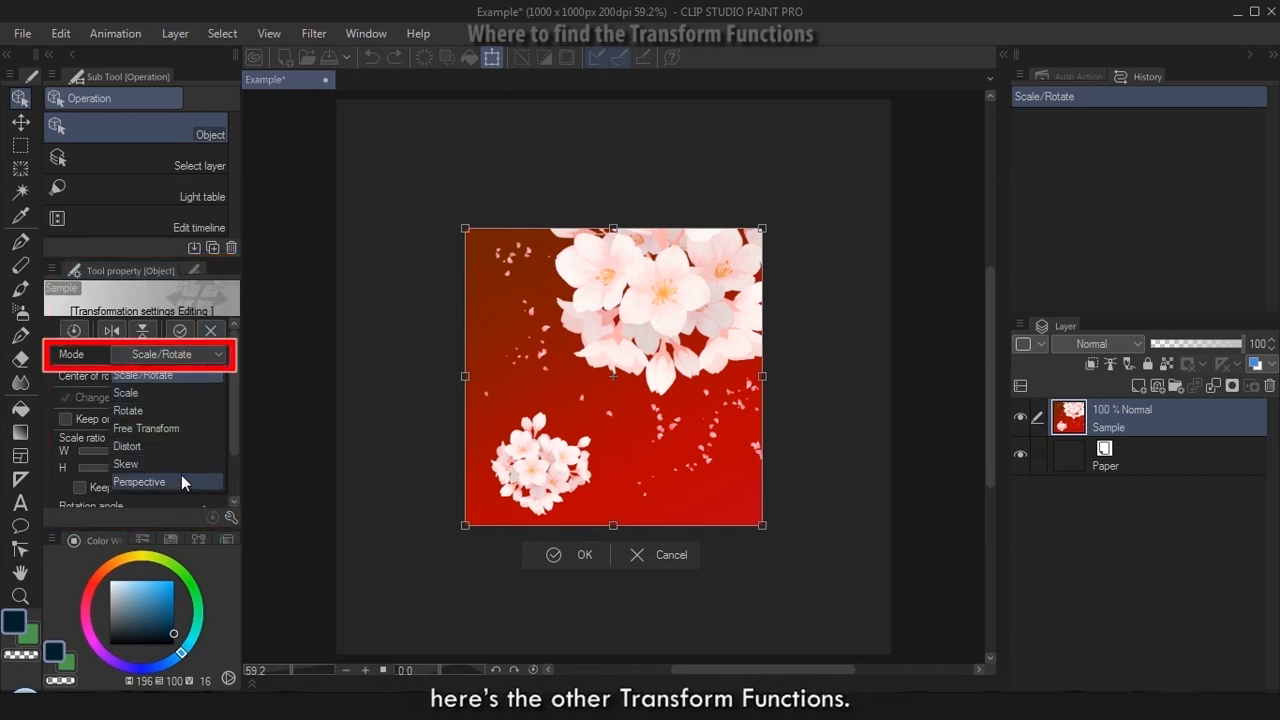
left_click(311, 390)
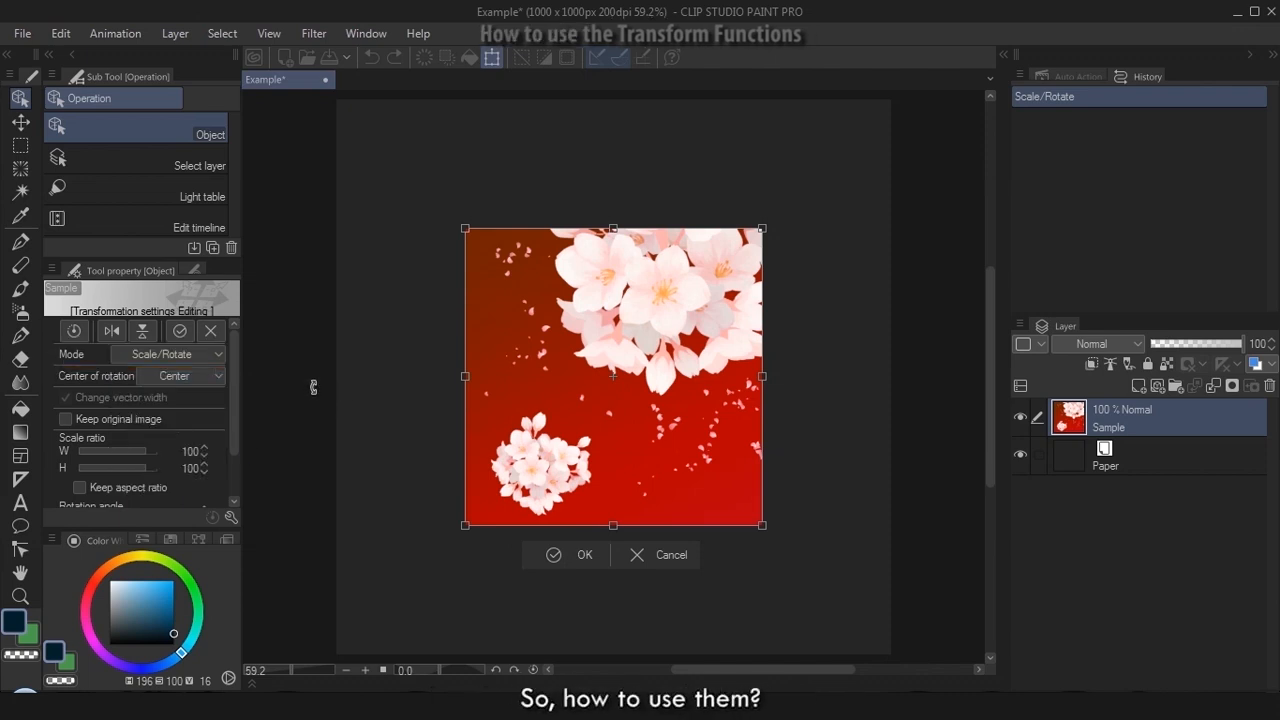
key("Escape")
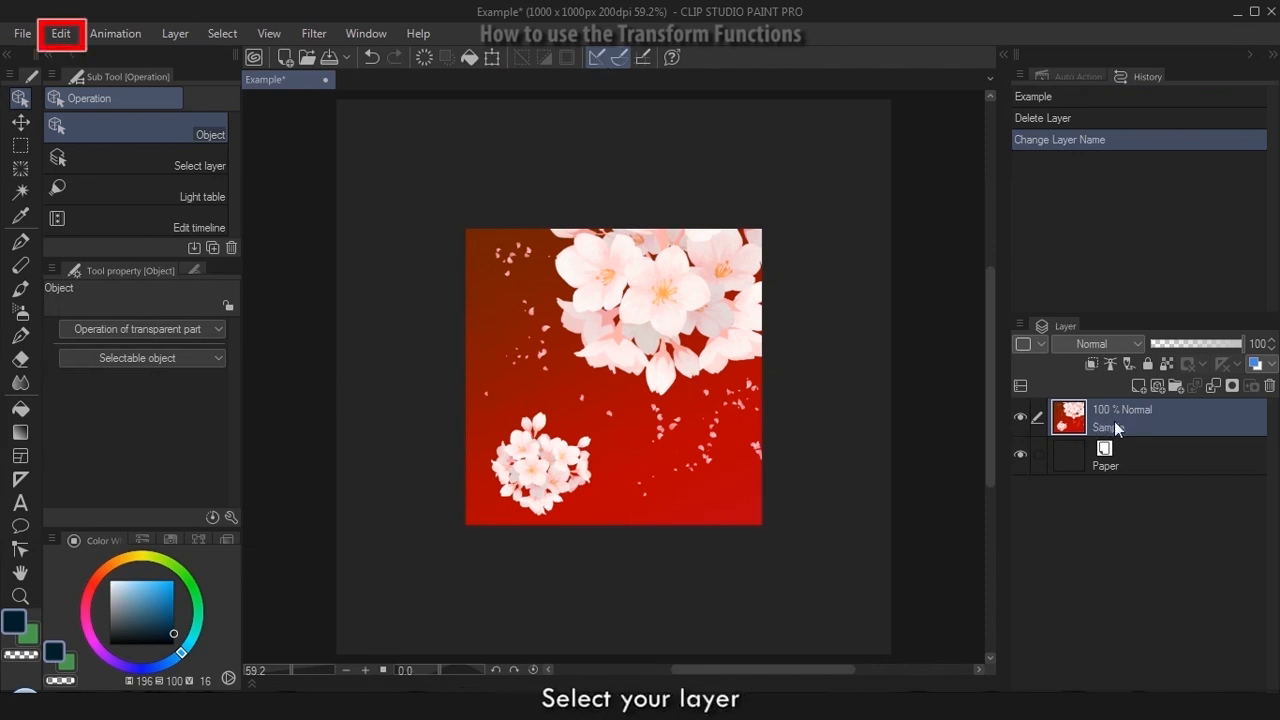
Try shrinking the whole Sample image from its upper-left corner with Scale/Rotate
left_click(61, 34)
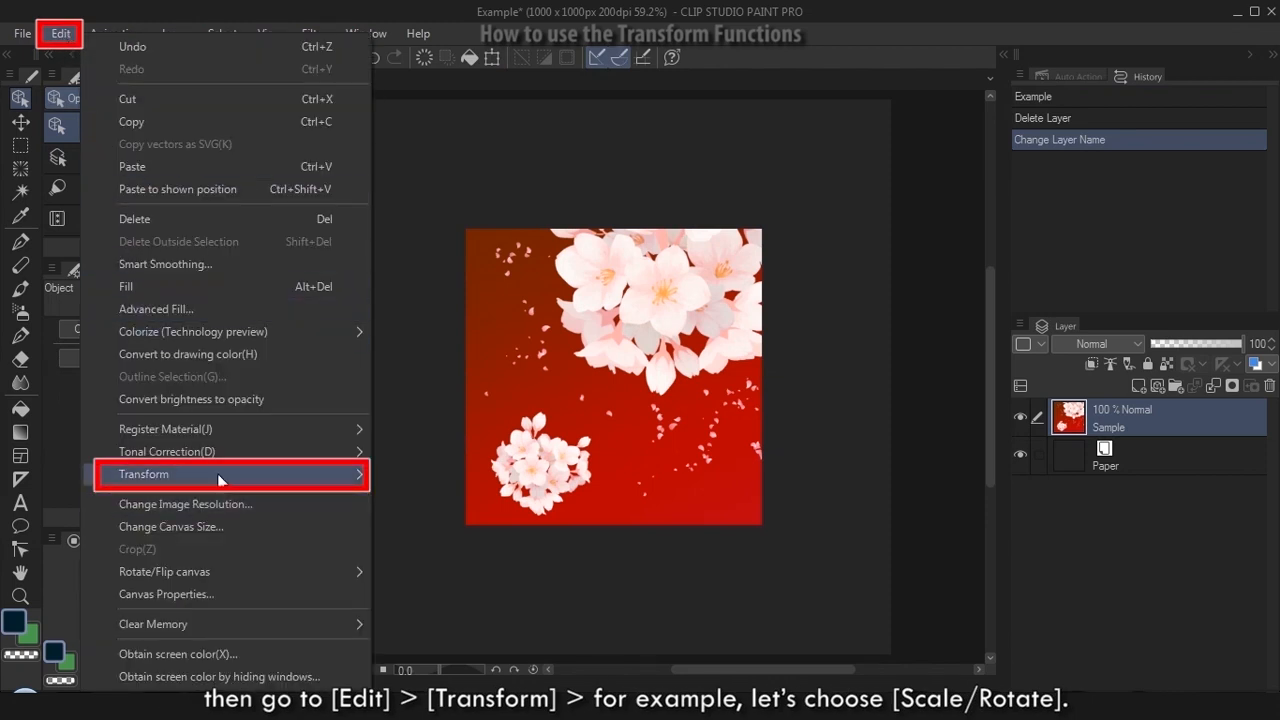
mouse_move(259, 476)
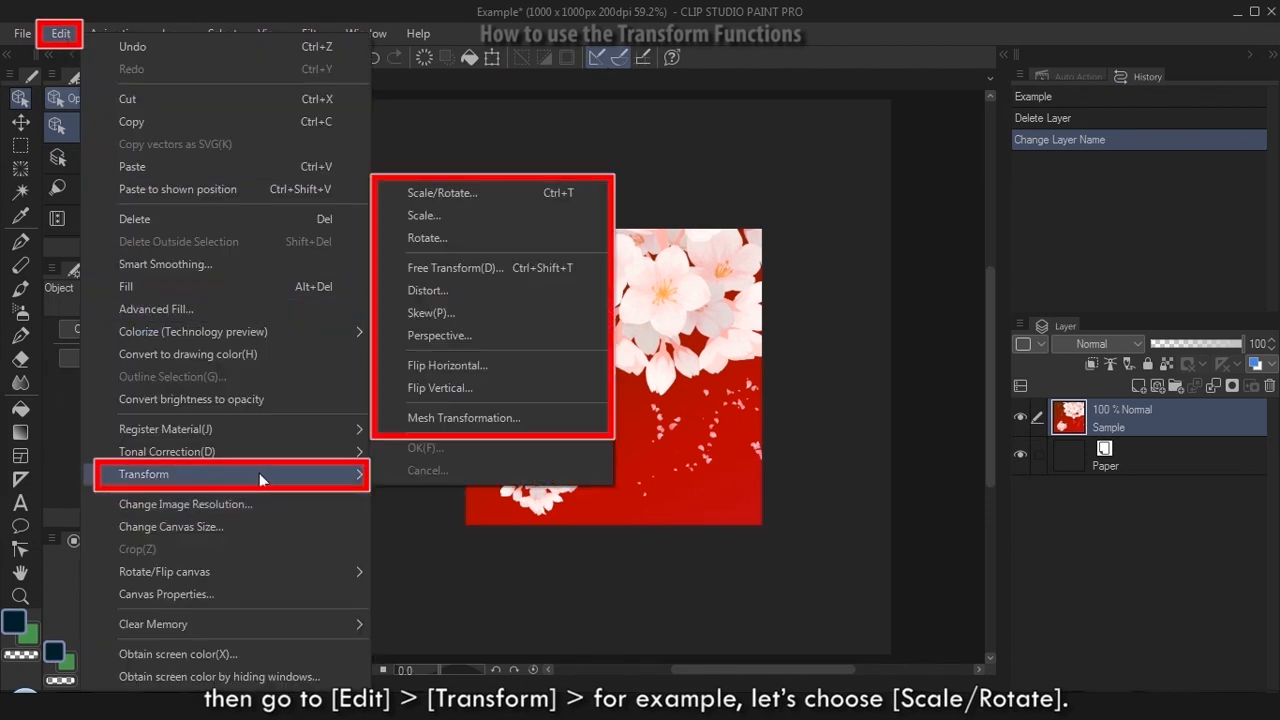
left_click(467, 198)
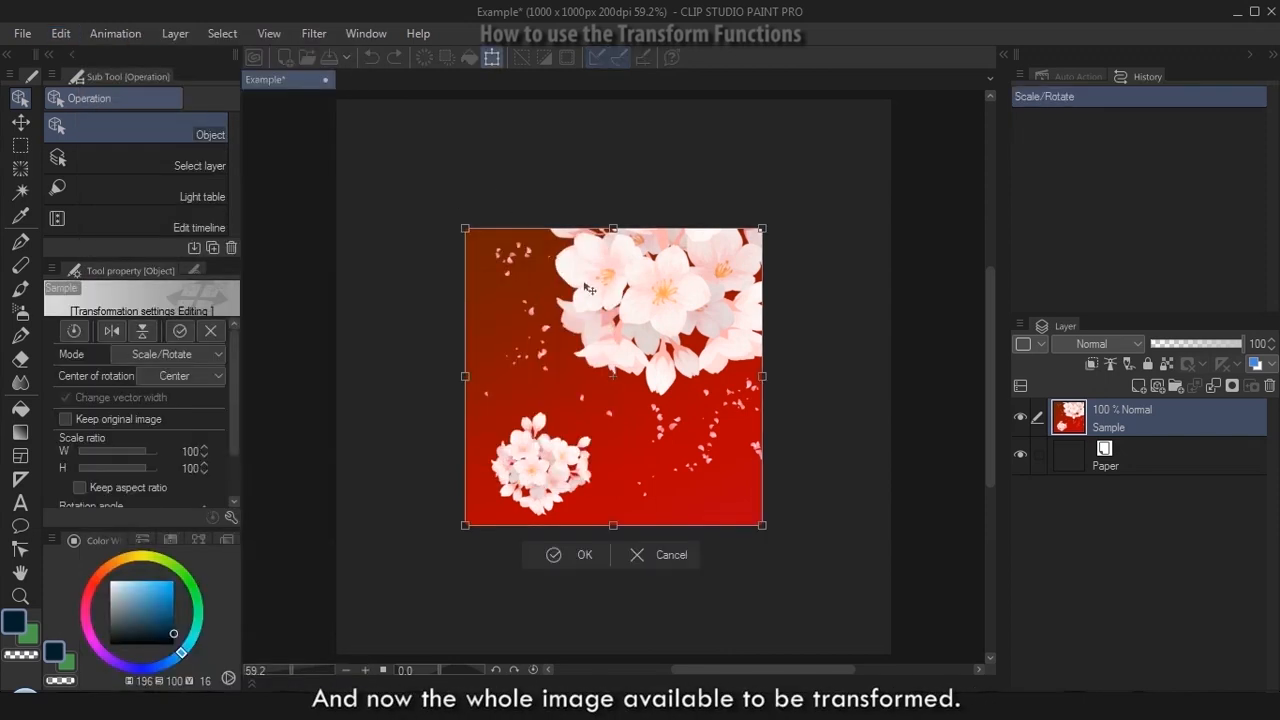
left_click_drag(467, 229, 503, 252)
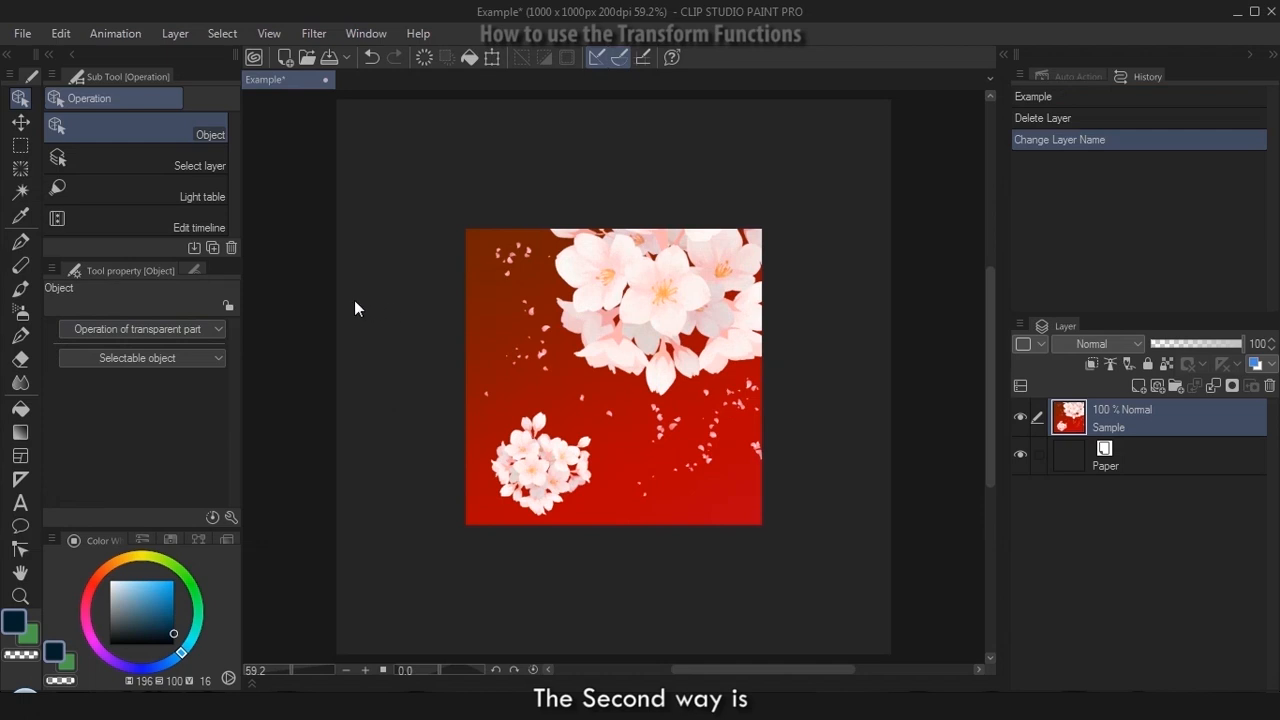
Select the large central blossom of the Sample image with the Lasso selection tool
left_click(19, 147)
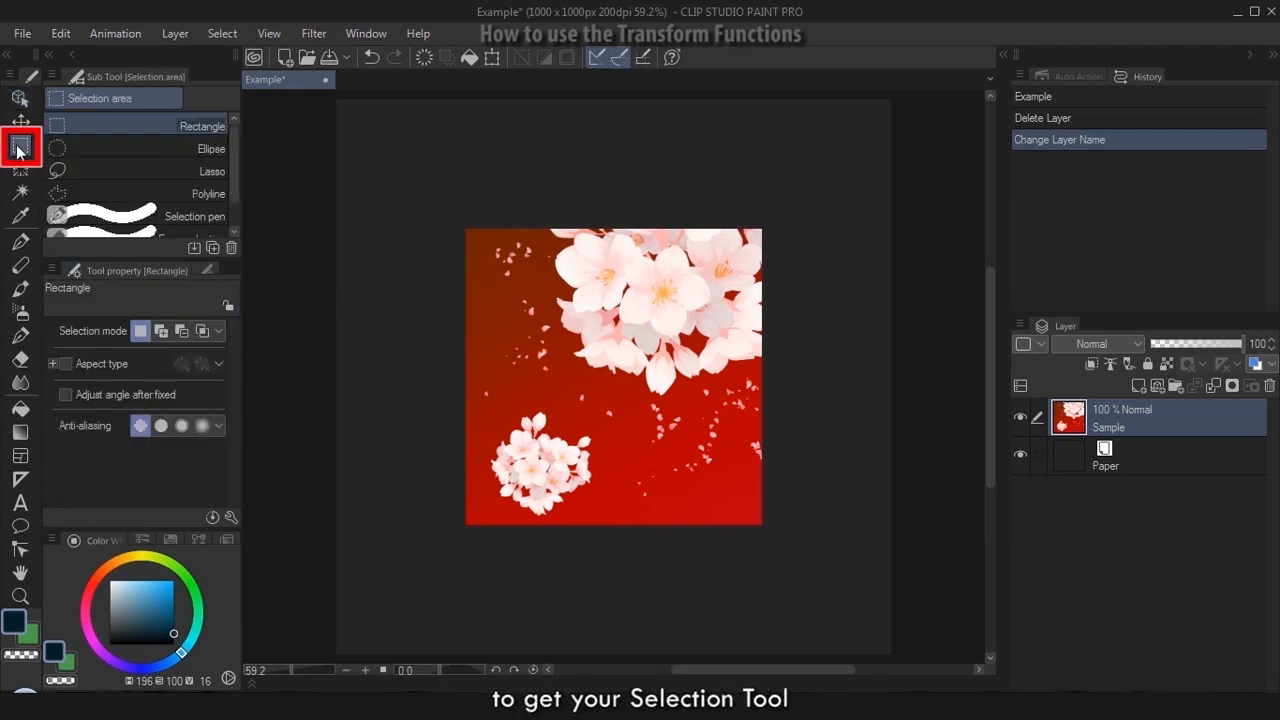
left_click(158, 167)
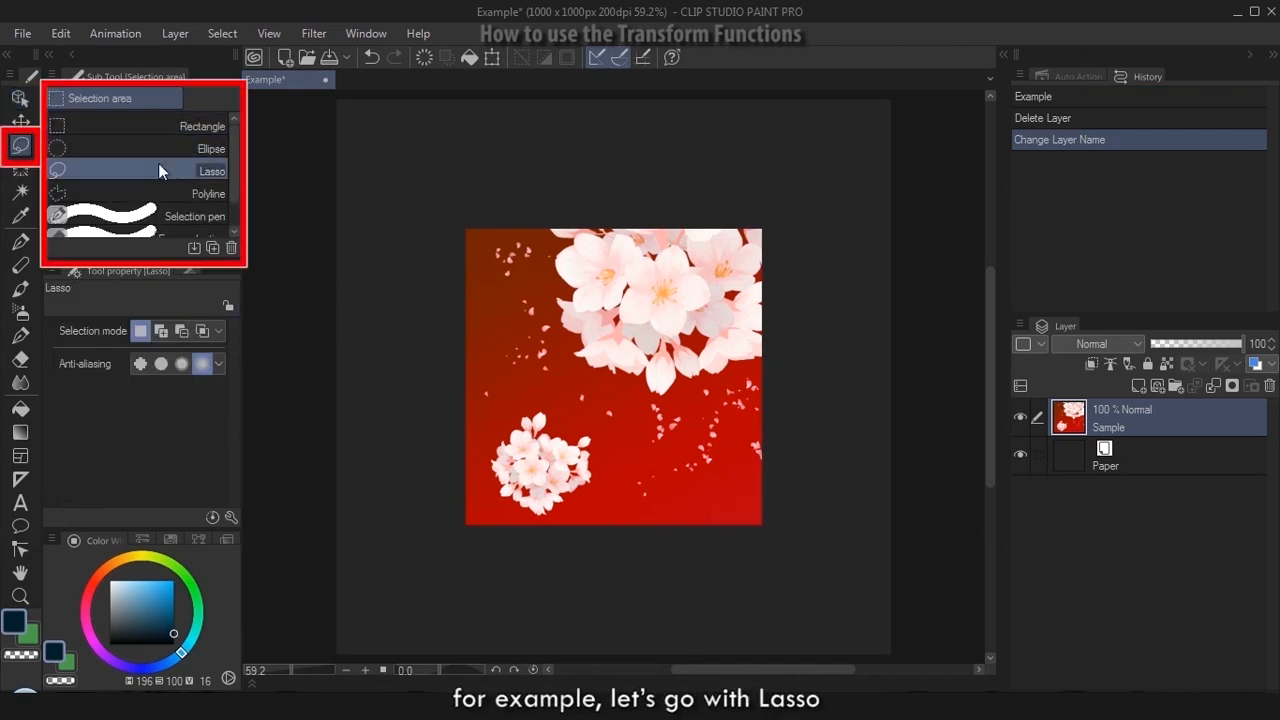
mouse_move(737, 260)
left_mouse_down()
mouse_move(644, 253)
mouse_move(718, 313)
mouse_move(731, 259)
left_mouse_up()
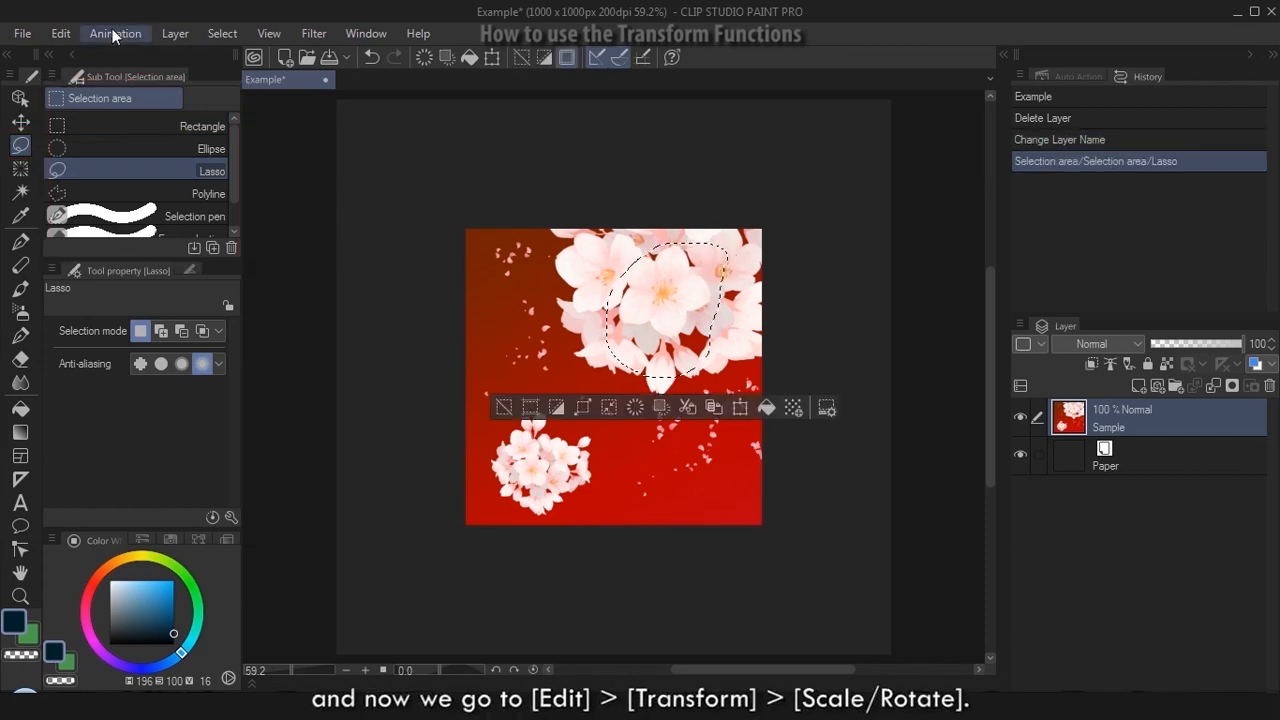
Try shrinking only the lassoed blossom from its upper-right corner with Scale/Rotate and clear the selection
left_click(61, 33)
mouse_move(262, 478)
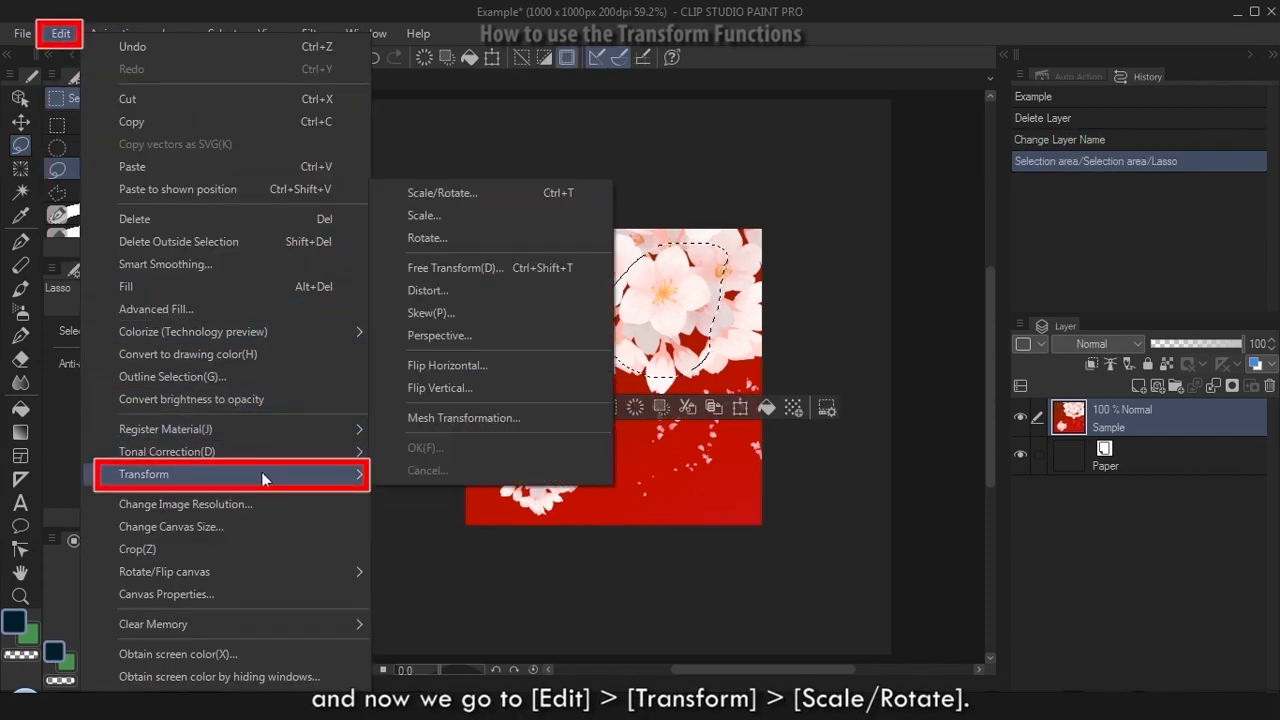
left_click(444, 193)
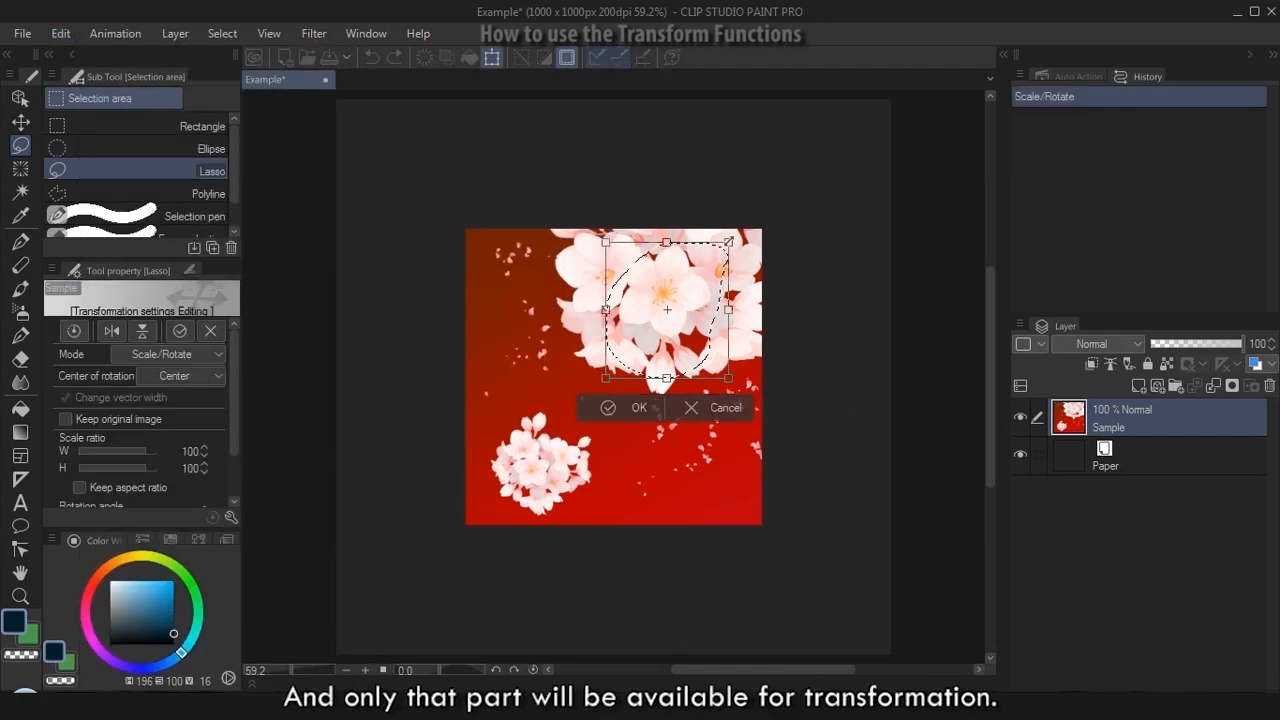
left_click_drag(729, 242, 693, 292)
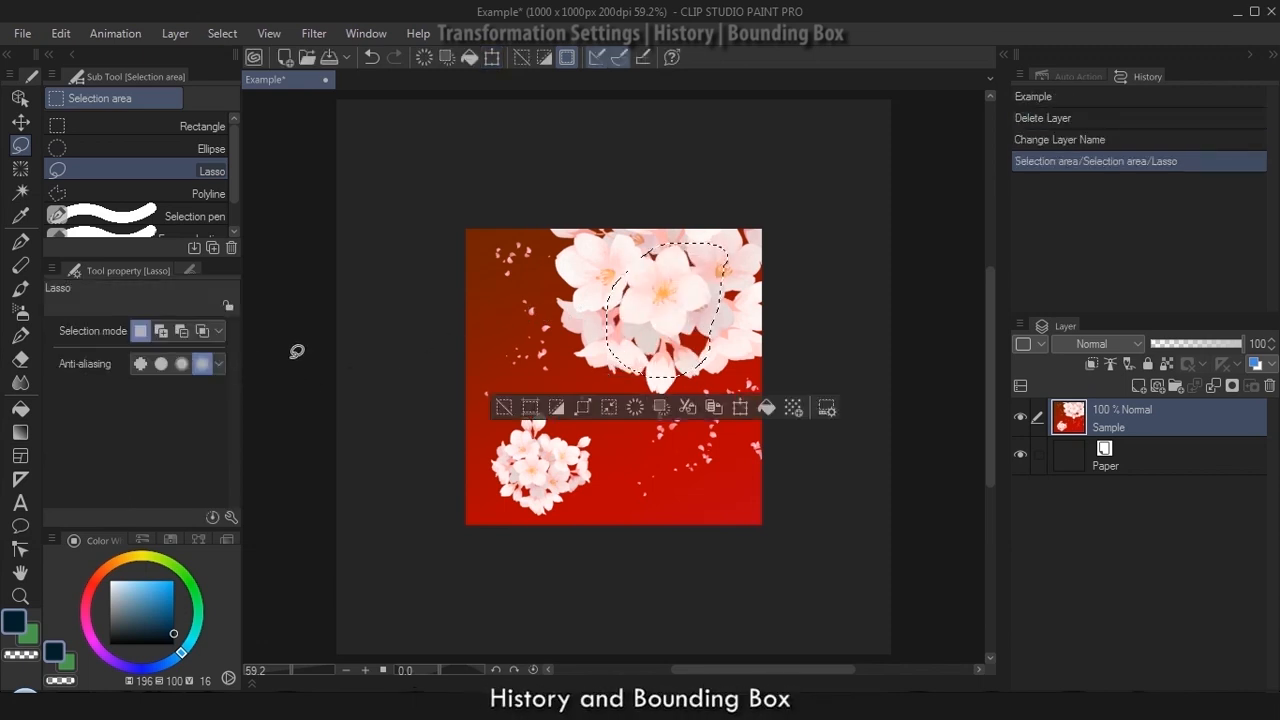
key("ctrl+d")
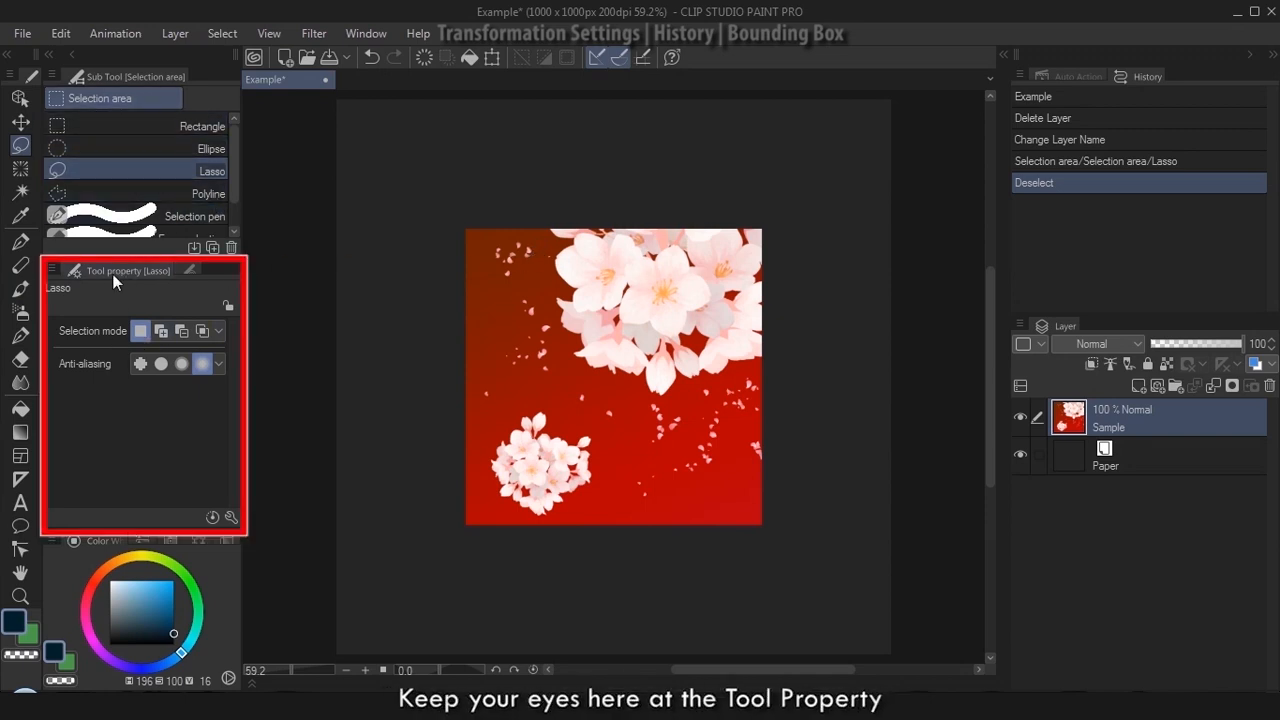
Start Scale/Rotate on the Sample layer, review the available modes, and try shrinking the image from its upper-left corner
left_click(60, 34)
mouse_move(175, 474)
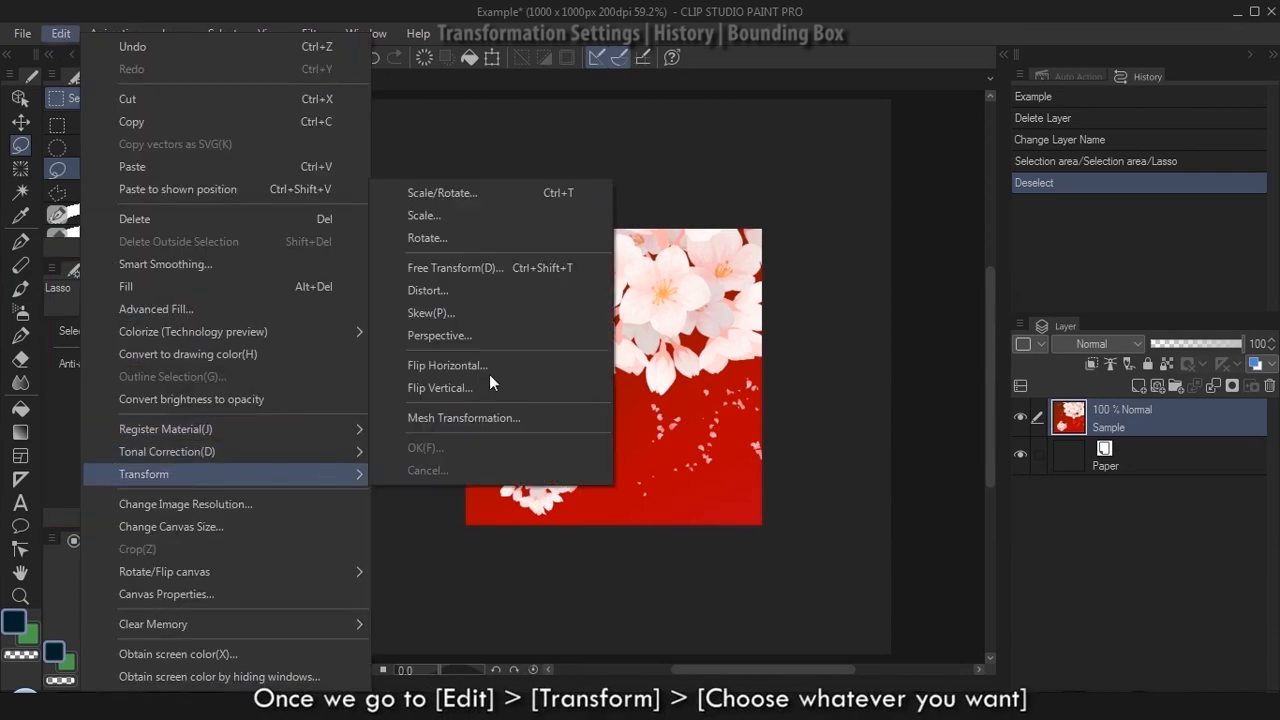
left_click(439, 194)
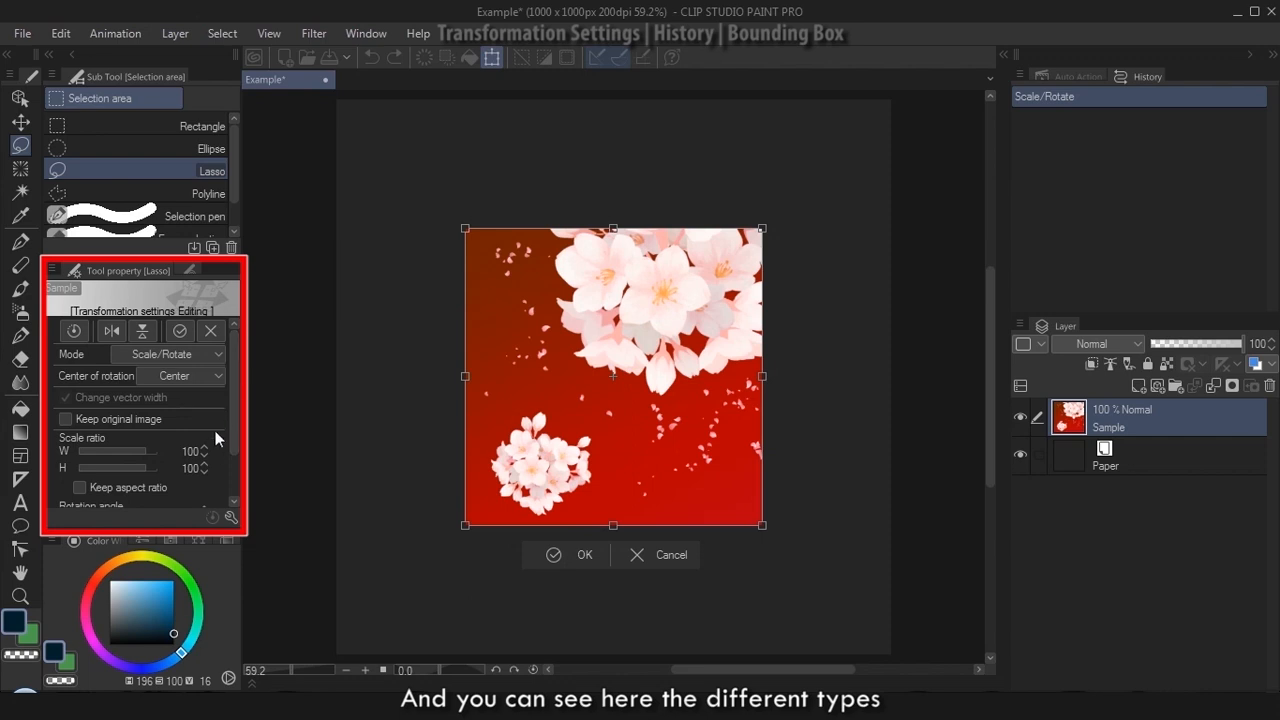
left_click(194, 354)
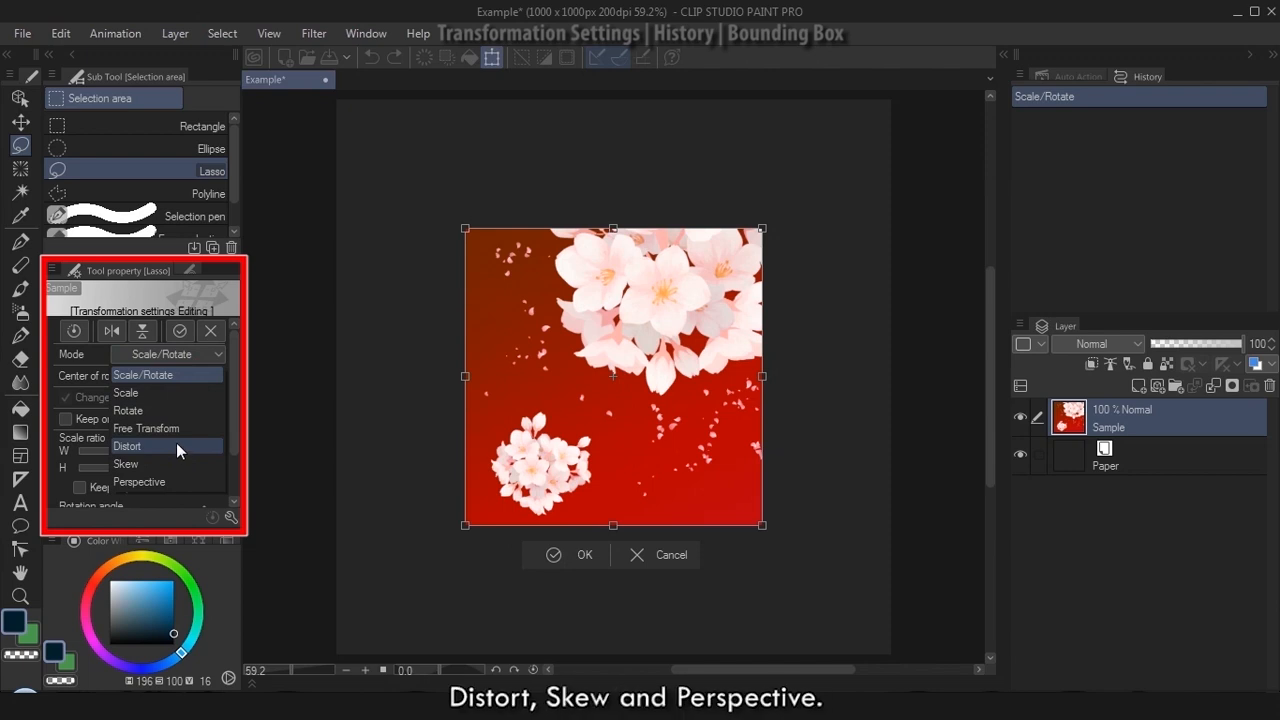
left_click(466, 230)
left_click_drag(466, 230, 506, 297)
key("ctrl+z")
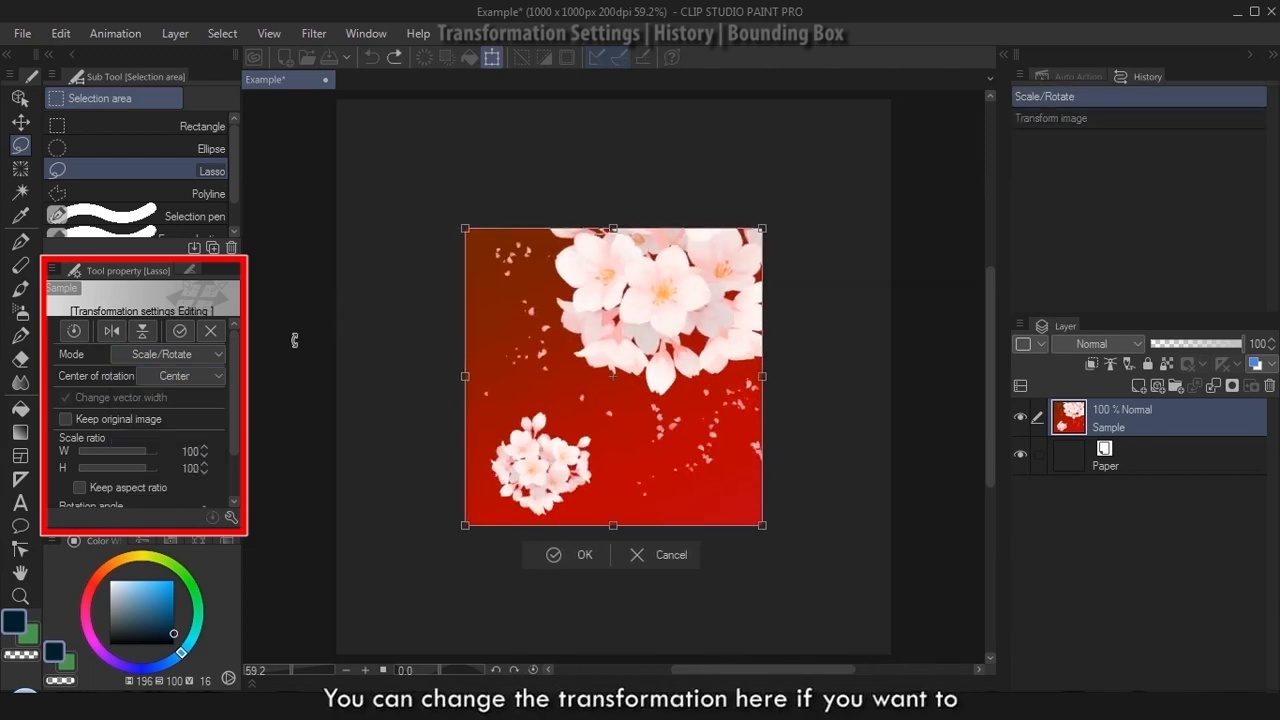
Switch the transformation mode to Distort and try pulling the image's upper-left corner straight down
left_click(195, 352)
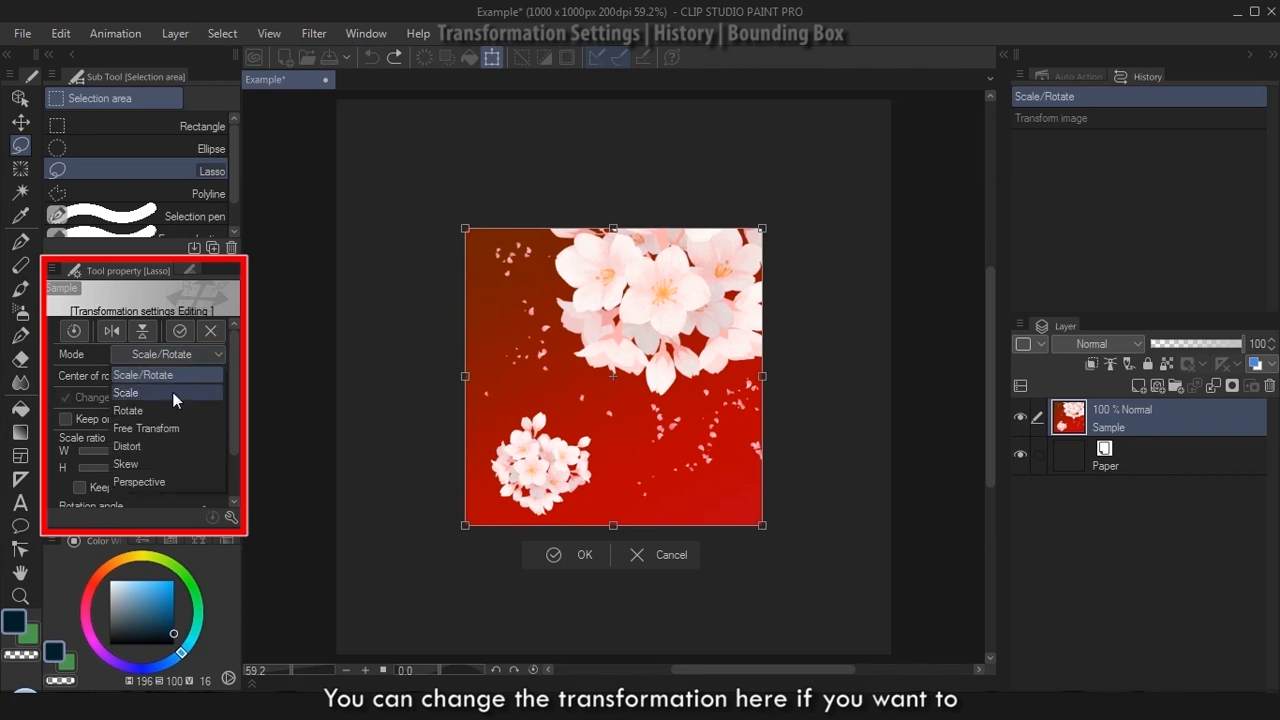
left_click(167, 446)
left_click_drag(465, 228, 465, 383)
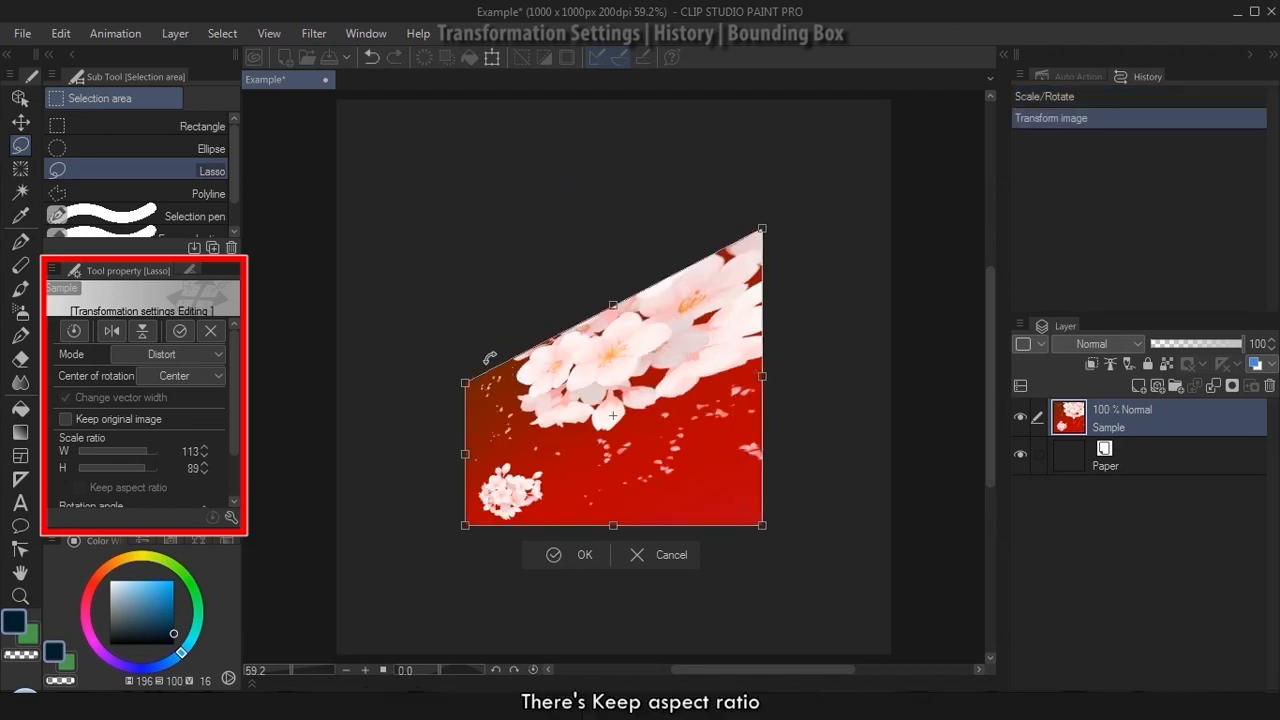
key("ctrl+z")
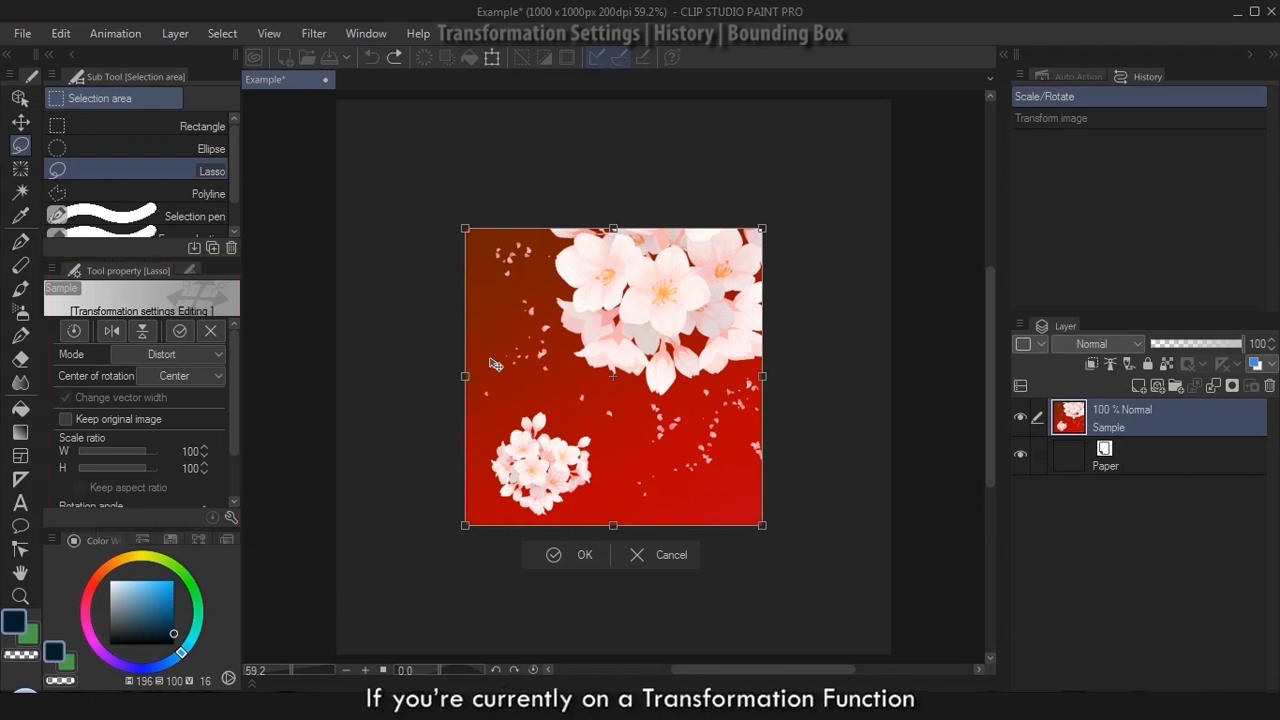
left_click(170, 357)
left_click(213, 355)
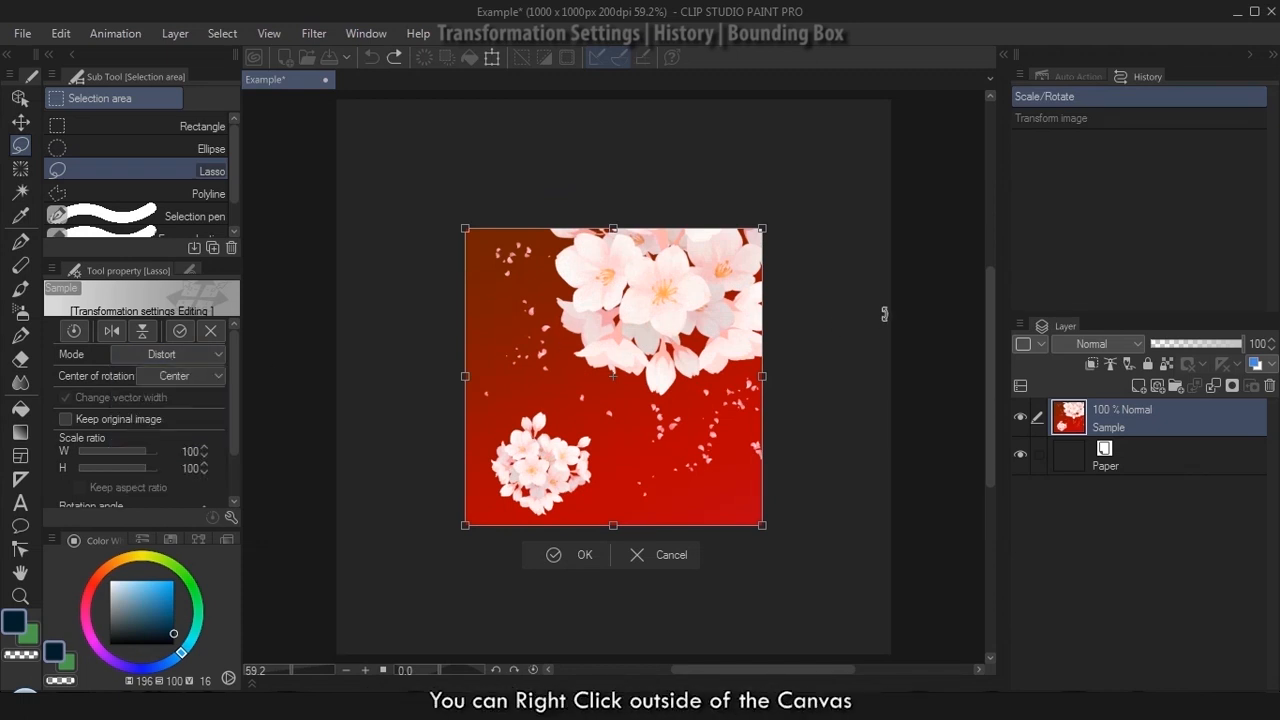
Try widening the image's upper edge in Perspective mode and resizing it in Scale mode, and cancel the transformation
right_click(928, 260)
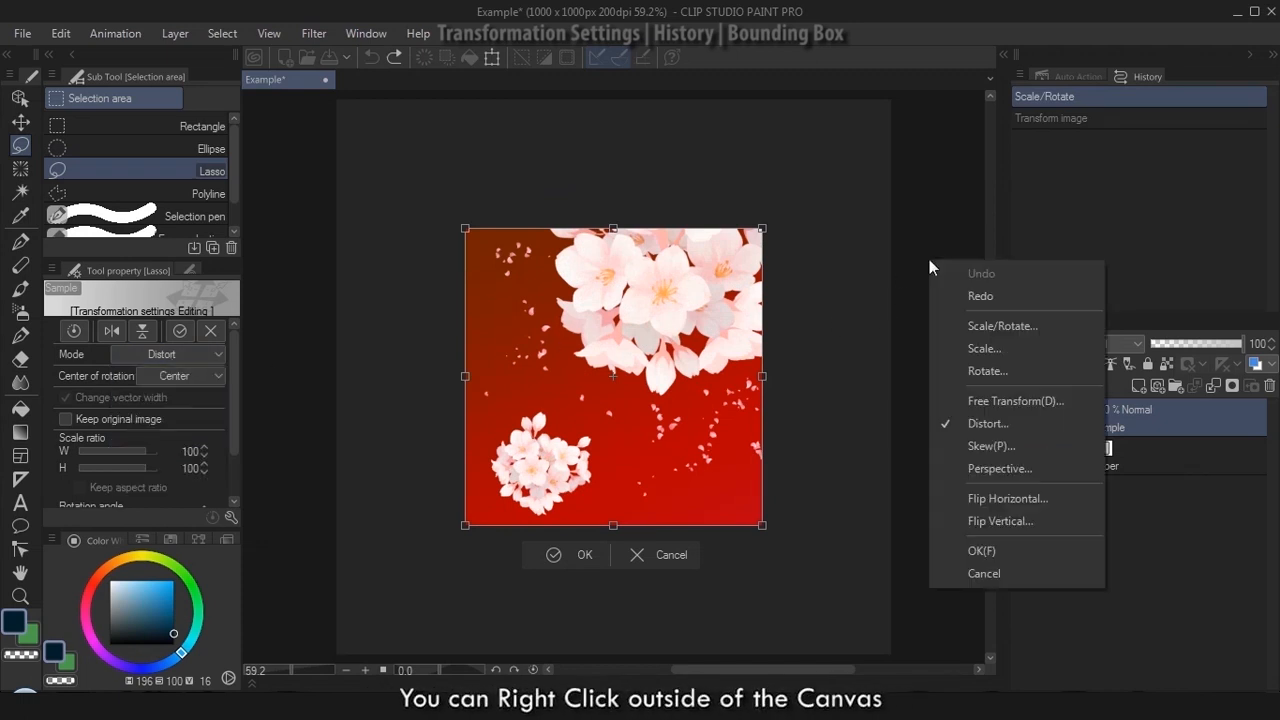
left_click(1000, 468)
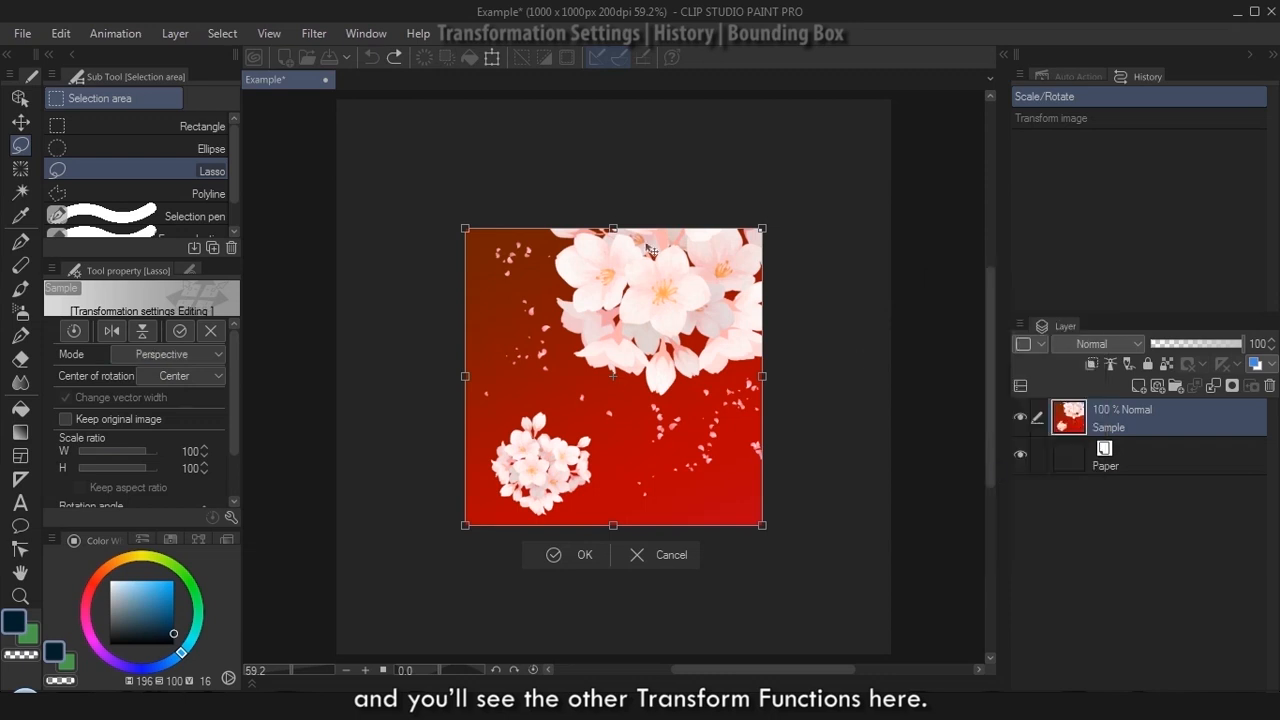
left_click_drag(465, 229, 400, 223)
right_click(924, 218)
left_click(985, 308)
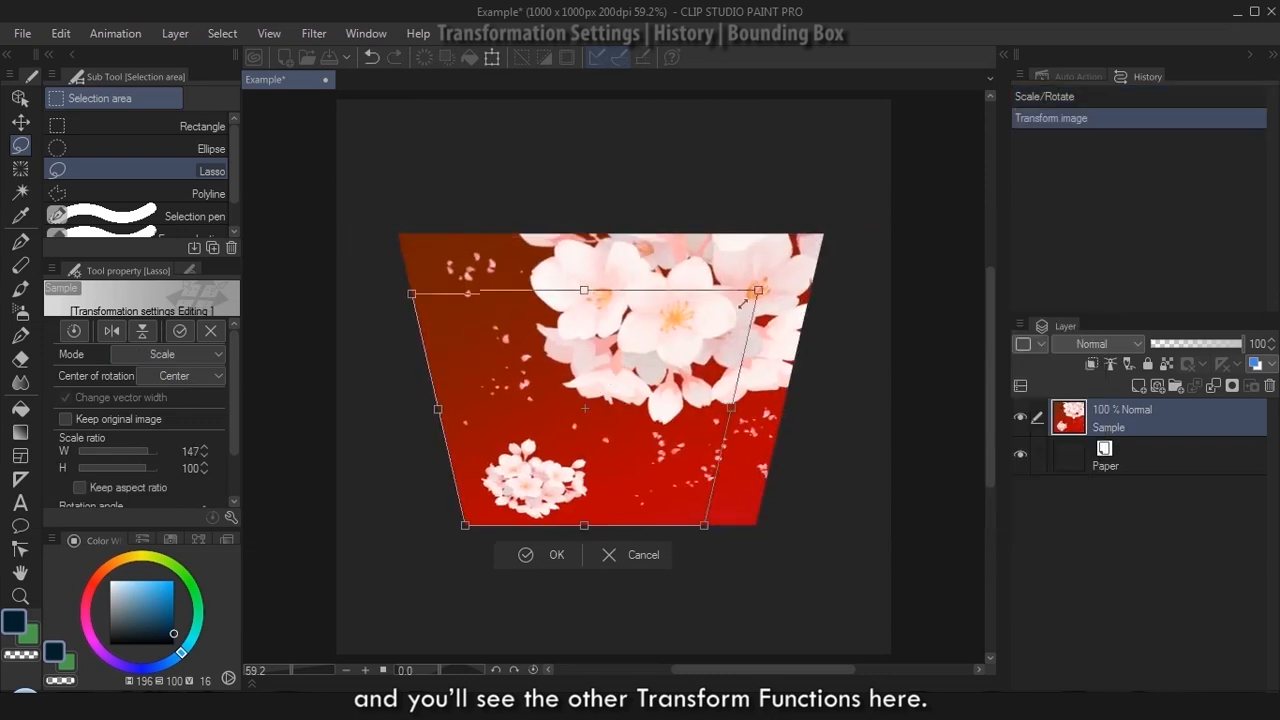
left_click_drag(743, 303, 794, 244)
left_click(218, 330)
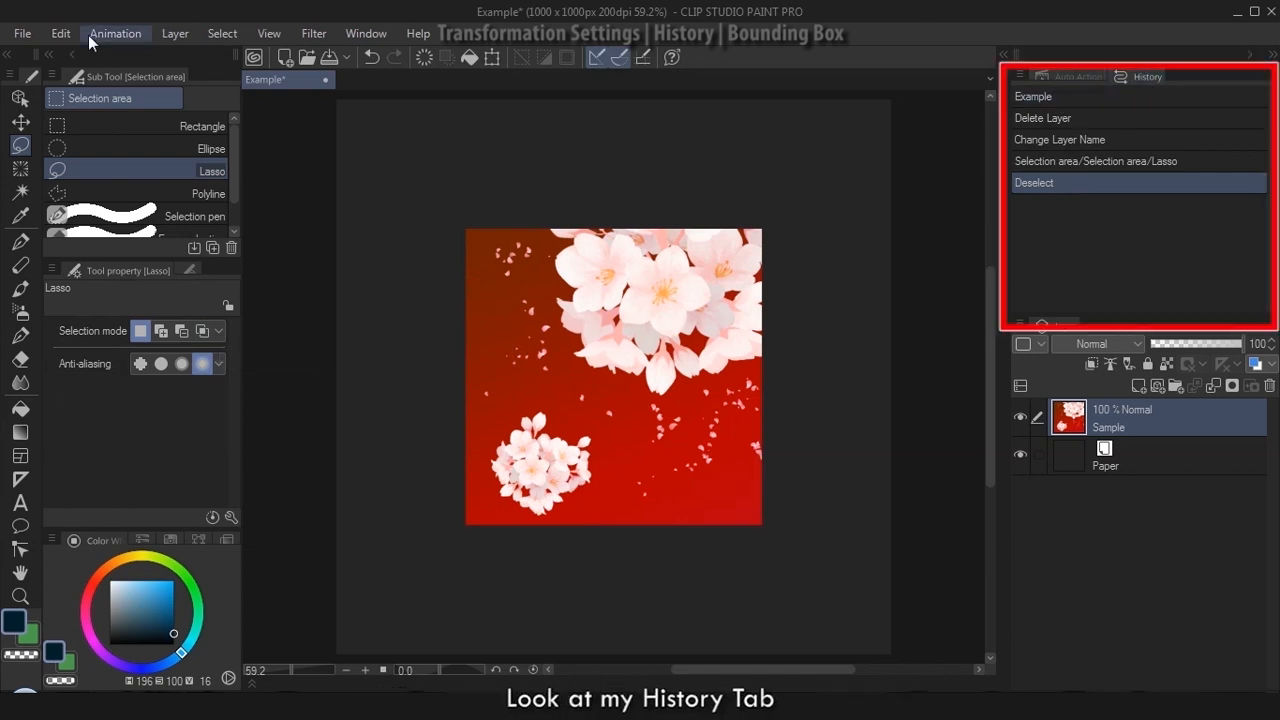
Try reshaping the Sample image by moving its upper corners with the Distort transformation
left_click(61, 33)
mouse_move(223, 473)
left_click(448, 268)
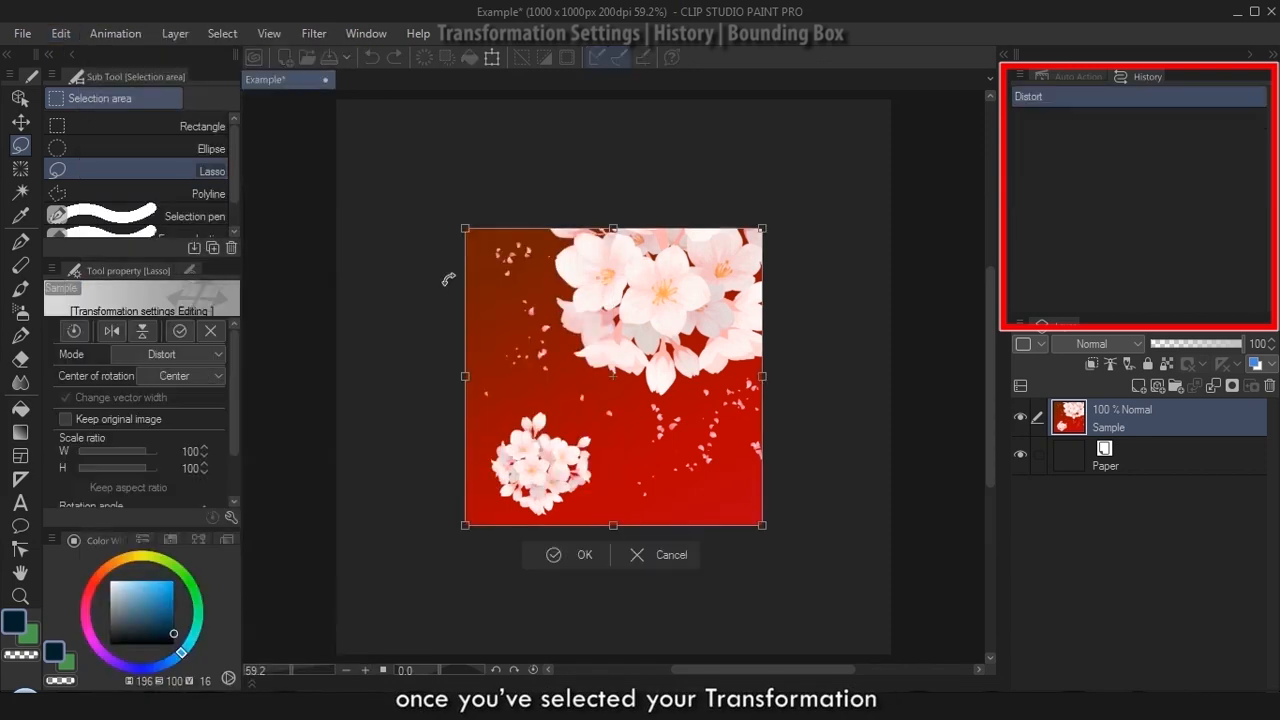
left_click_drag(762, 229, 762, 335)
left_click_drag(466, 230, 500, 374)
left_click_drag(762, 336, 824, 194)
Try rotating the distorted image in Scale/Rotate mode and reshaping its corner in Perspective mode
left_click(168, 354)
left_click(162, 373)
left_click_drag(800, 180, 840, 194)
left_click_drag(703, 206, 744, 216)
left_click(168, 354)
left_click(162, 484)
left_click_drag(532, 243, 486, 295)
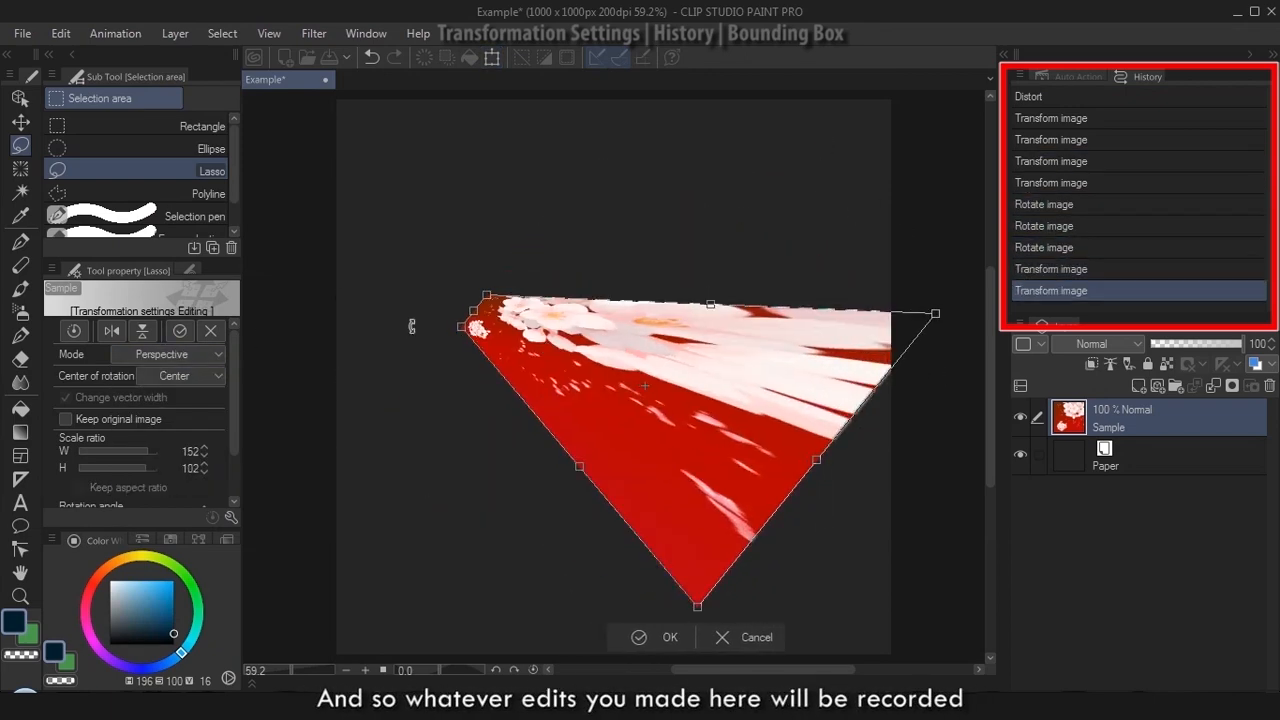
Step back and forth through the transform edits recorded in the history
left_click(1052, 206)
left_click(1062, 162)
left_click(1068, 204)
left_click(1076, 249)
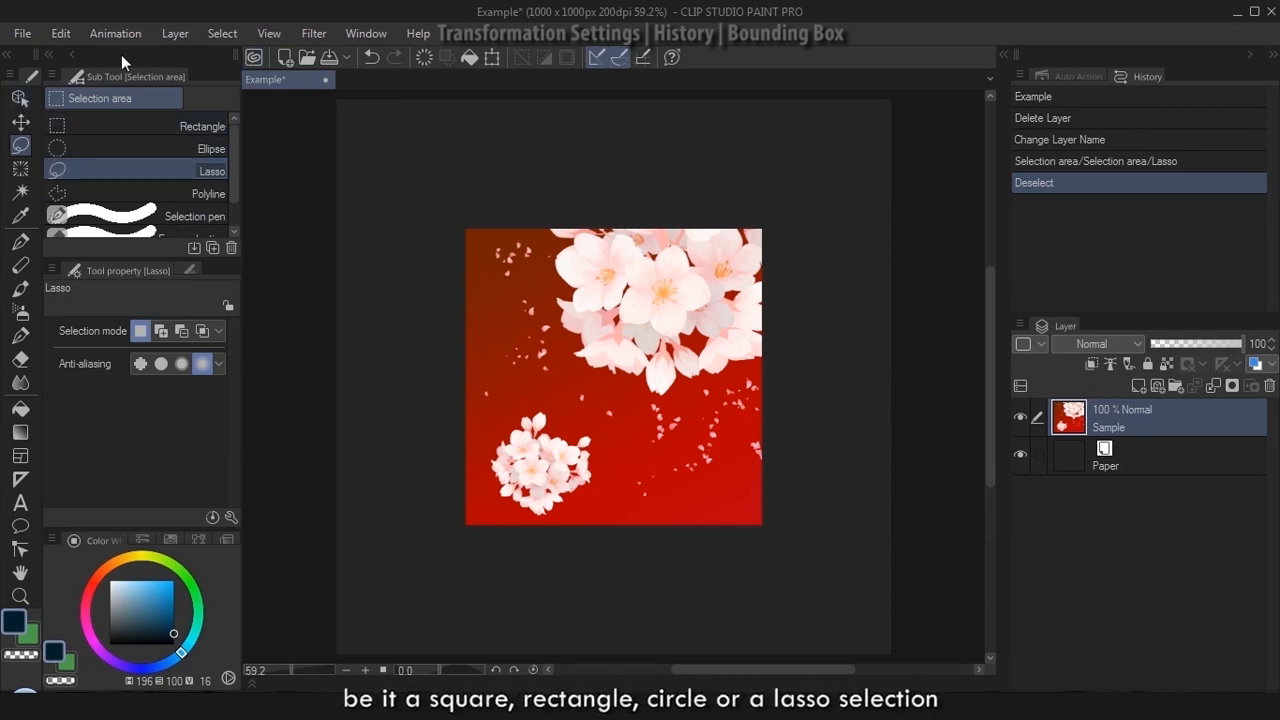
Show the whole layer's Scale/Rotate bounding box, cancel it, and lasso the lower part of the large blossom cluster
left_click(489, 58)
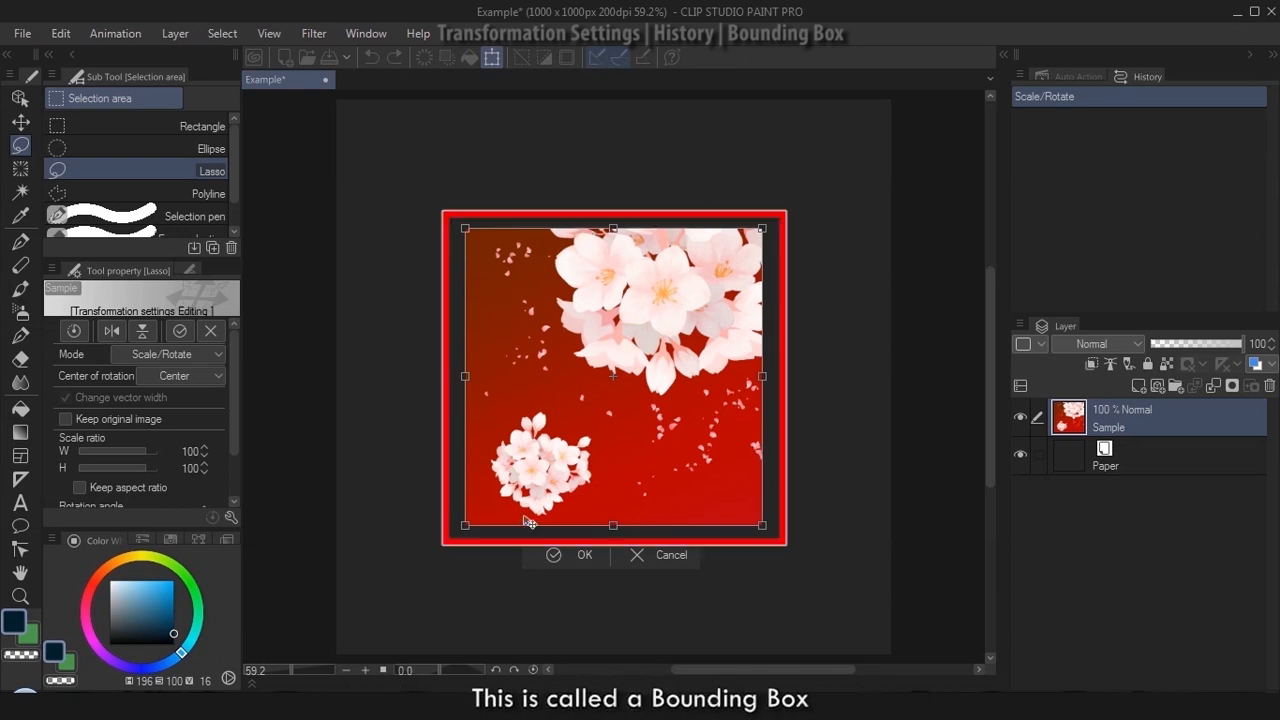
left_click(170, 171)
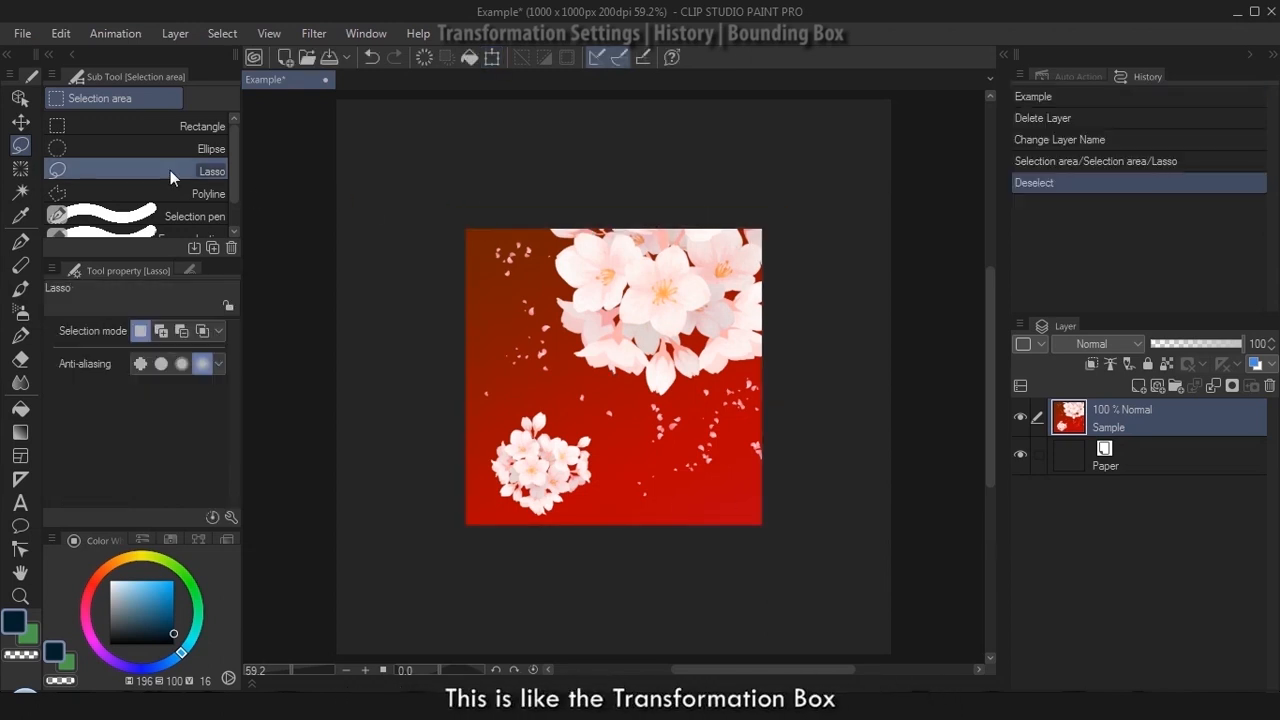
left_click_drag(760, 341, 712, 288)
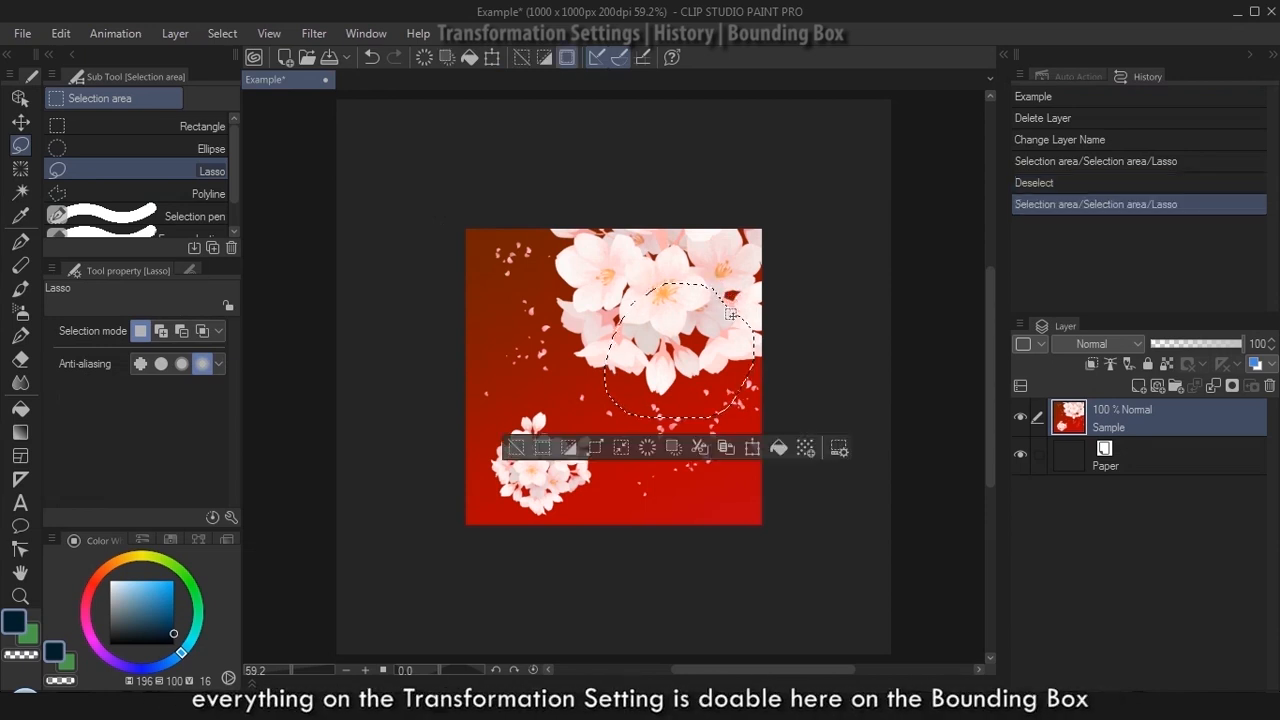
Try shrinking the lassoed blossom area from its upper-right corner with Scale/Rotate and switch the mode to Skew
left_click(492, 58)
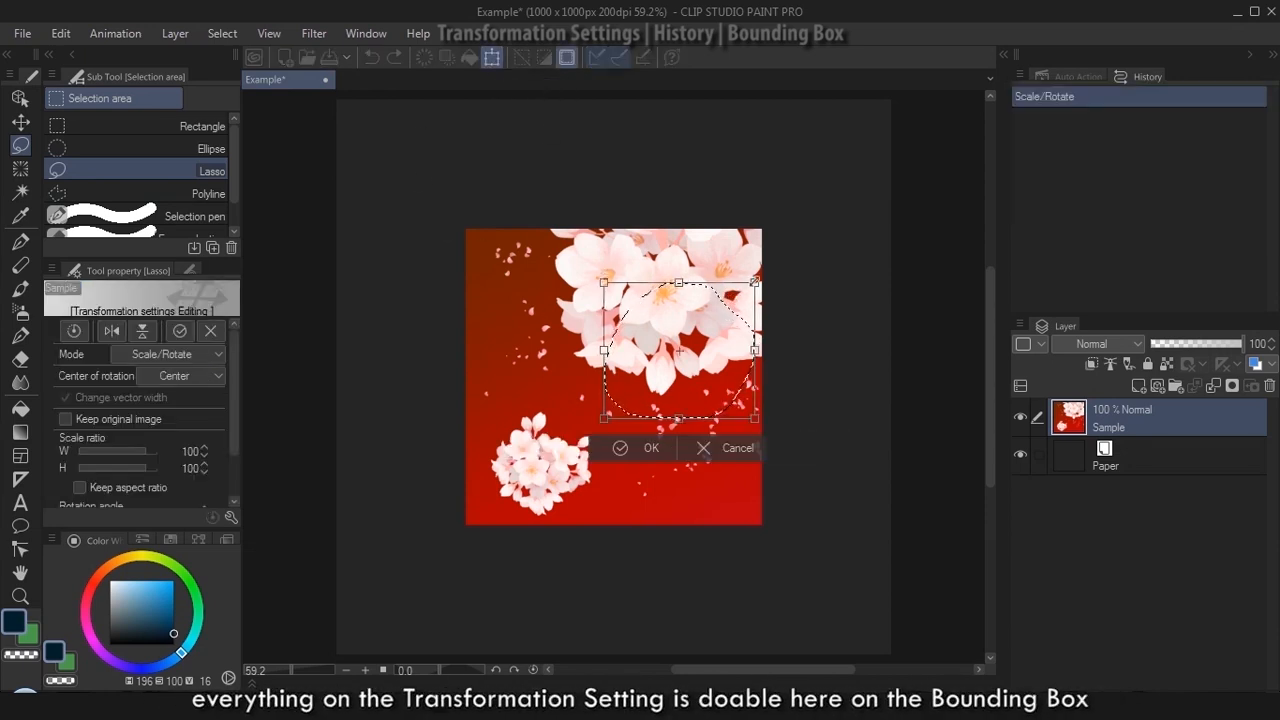
left_click_drag(754, 283, 733, 302)
left_click(204, 355)
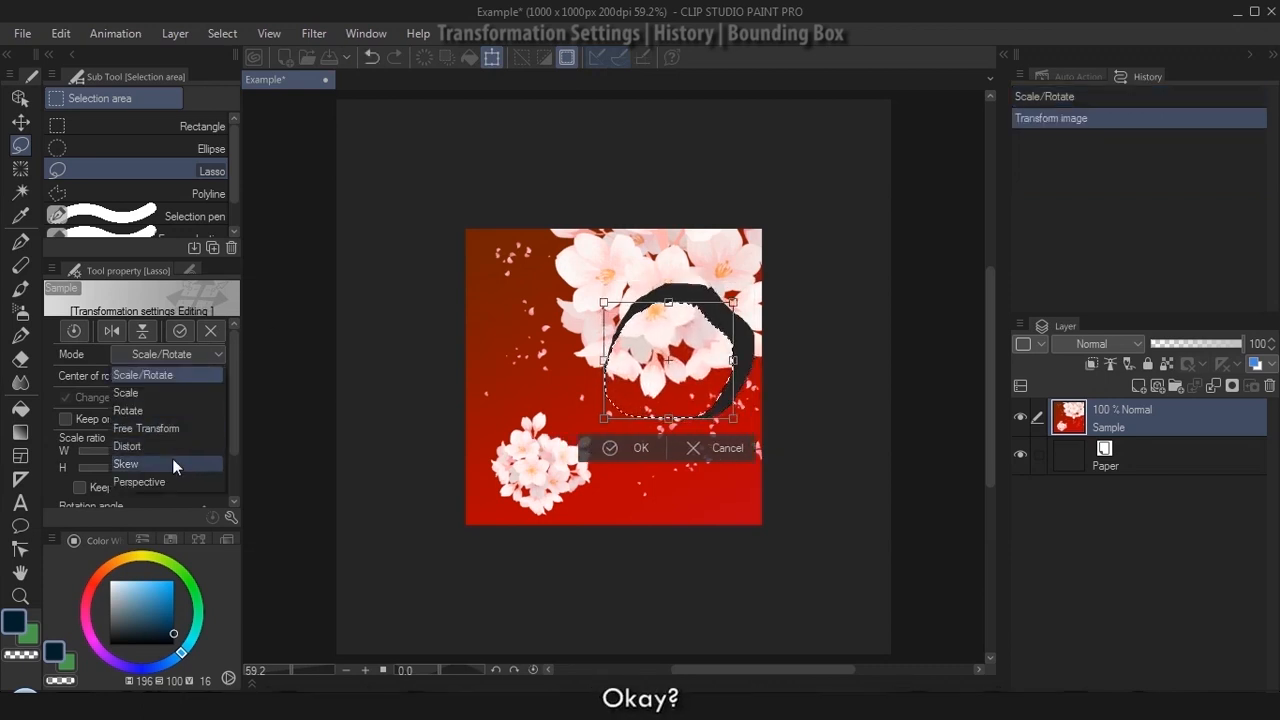
left_click(172, 464)
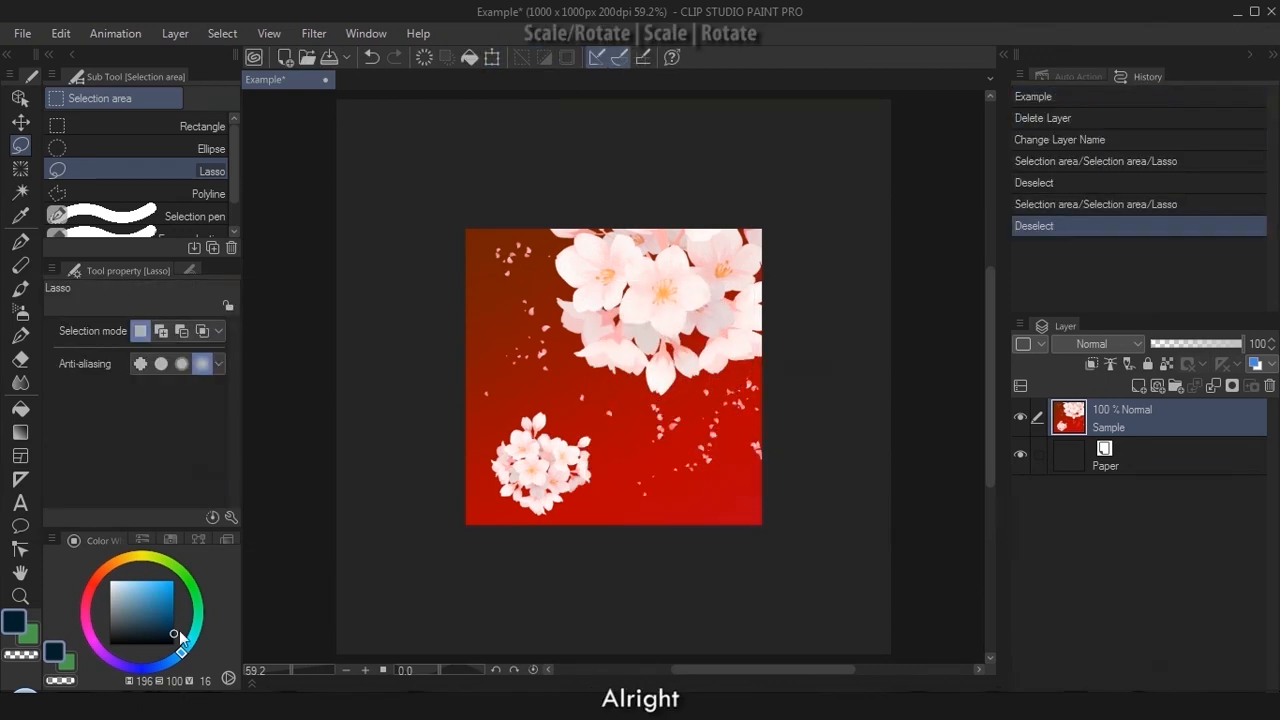
Start Scale/Rotate on the whole Sample layer, try rotating and resizing the image, and revert both edits
left_click(61, 33)
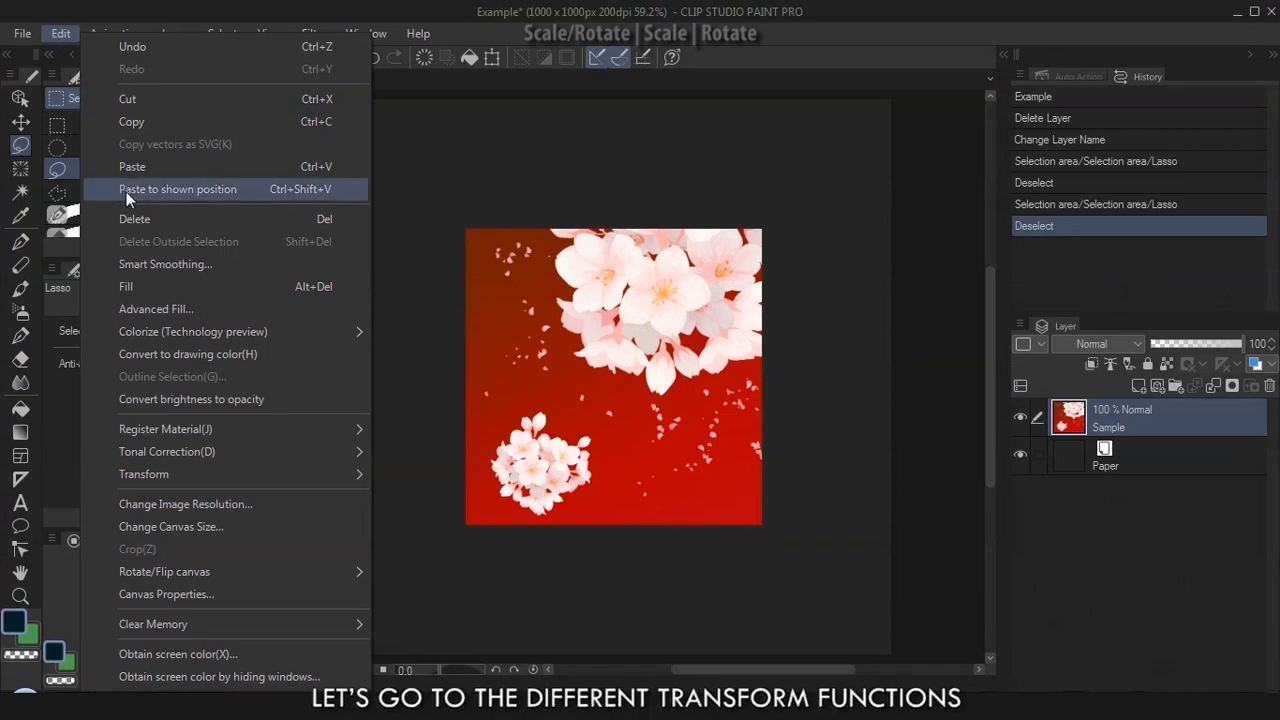
mouse_move(186, 477)
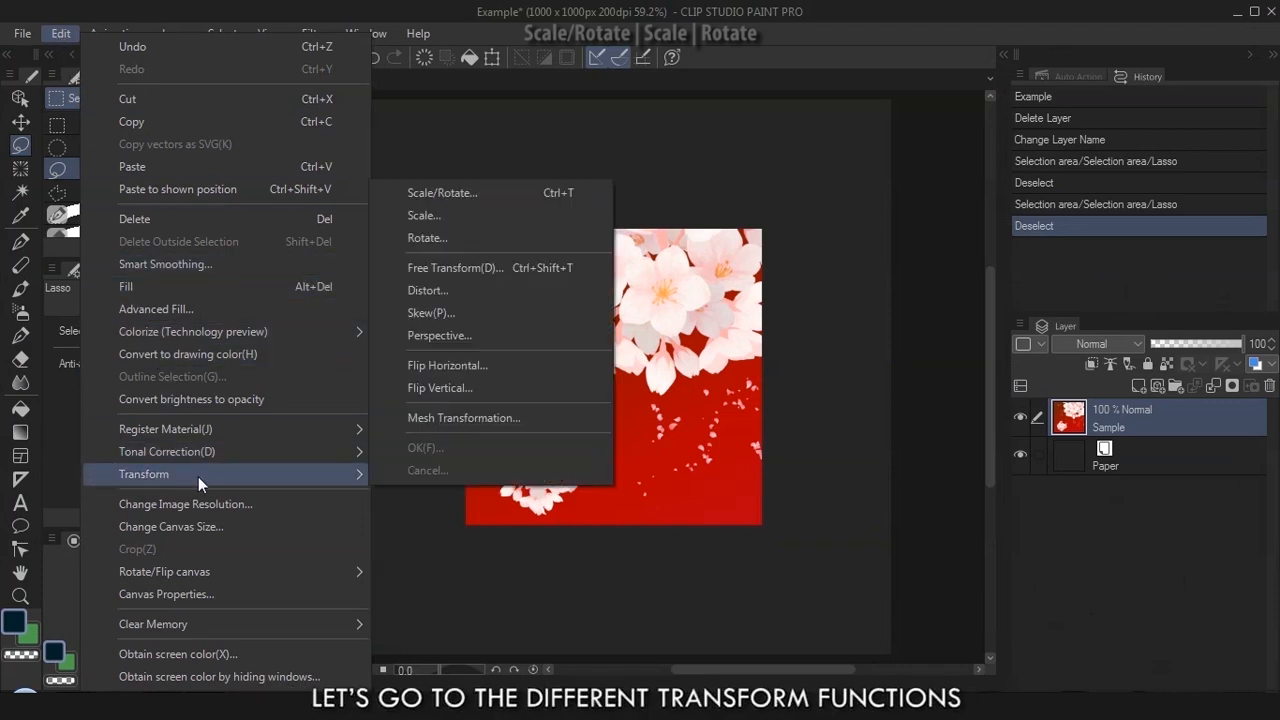
left_click(472, 196)
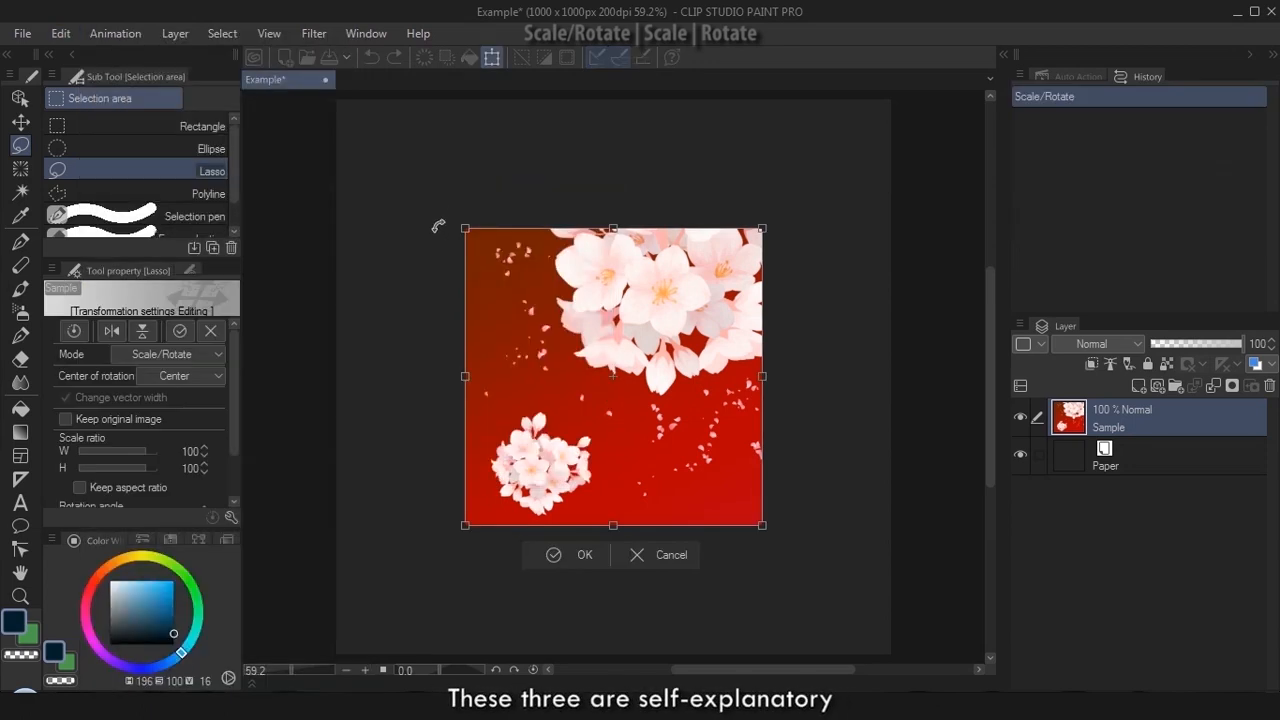
left_click_drag(423, 245, 375, 222)
left_click_drag(456, 237, 472, 250)
left_click(1103, 98)
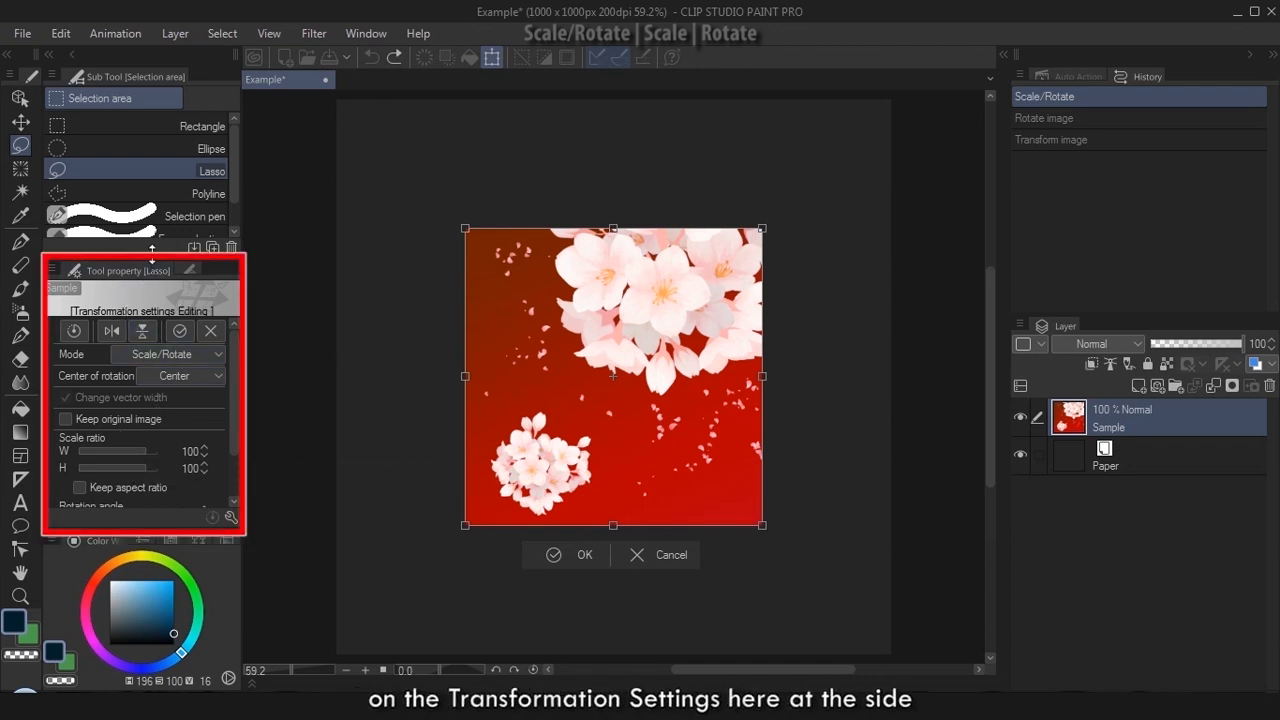
Expand the transformation settings to show every option and try adjusting the scale ratio and rotation angle
left_click_drag(155, 260, 157, 167)
mouse_move(143, 370)
left_mouse_down()
mouse_move(104, 373)
mouse_move(155, 377)
mouse_move(142, 391)
left_mouse_up()
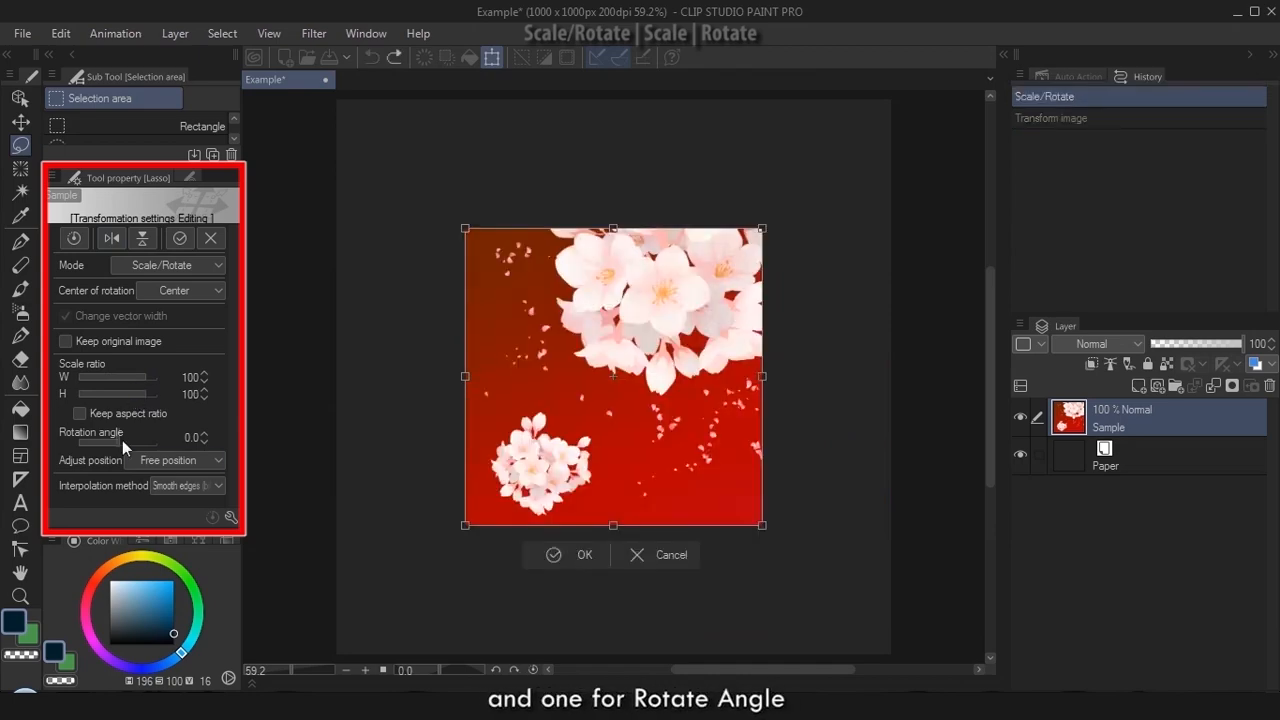
left_click_drag(122, 440, 204, 433)
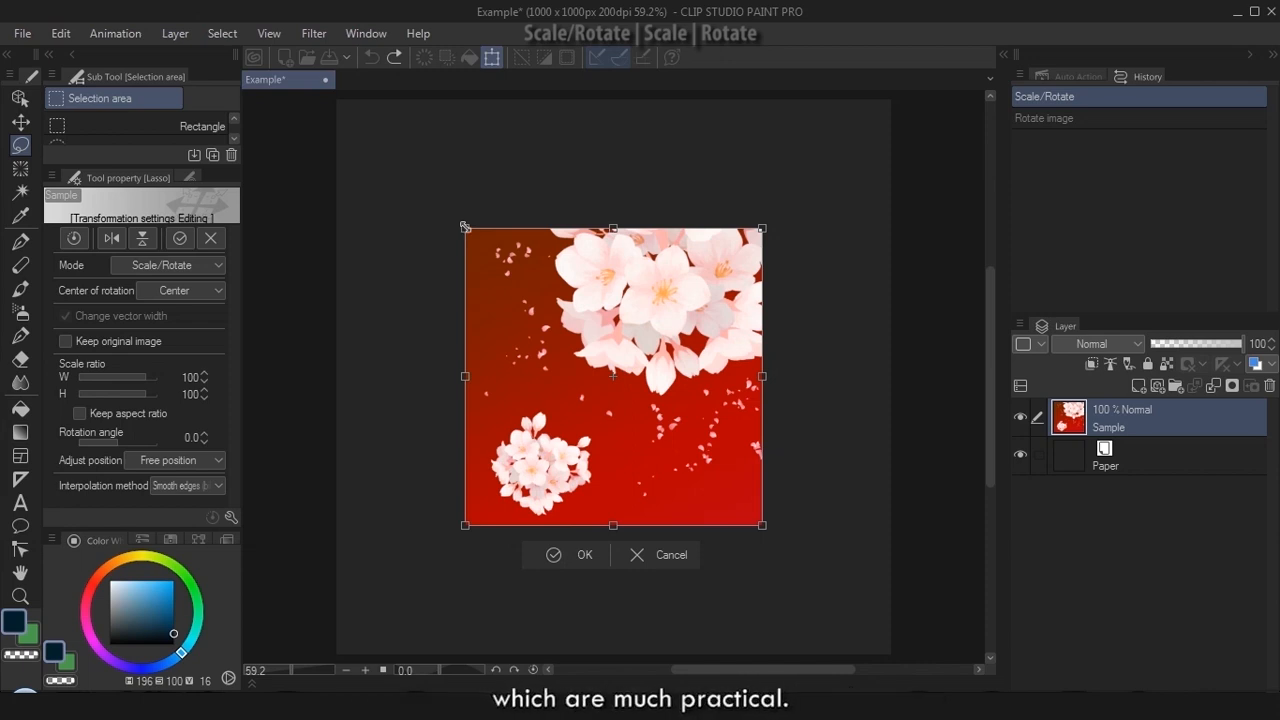
Try enlarging the image from its upper-left corner handle and rotating it from outside the bounding box, undoing each edit
left_click_drag(464, 227, 467, 227)
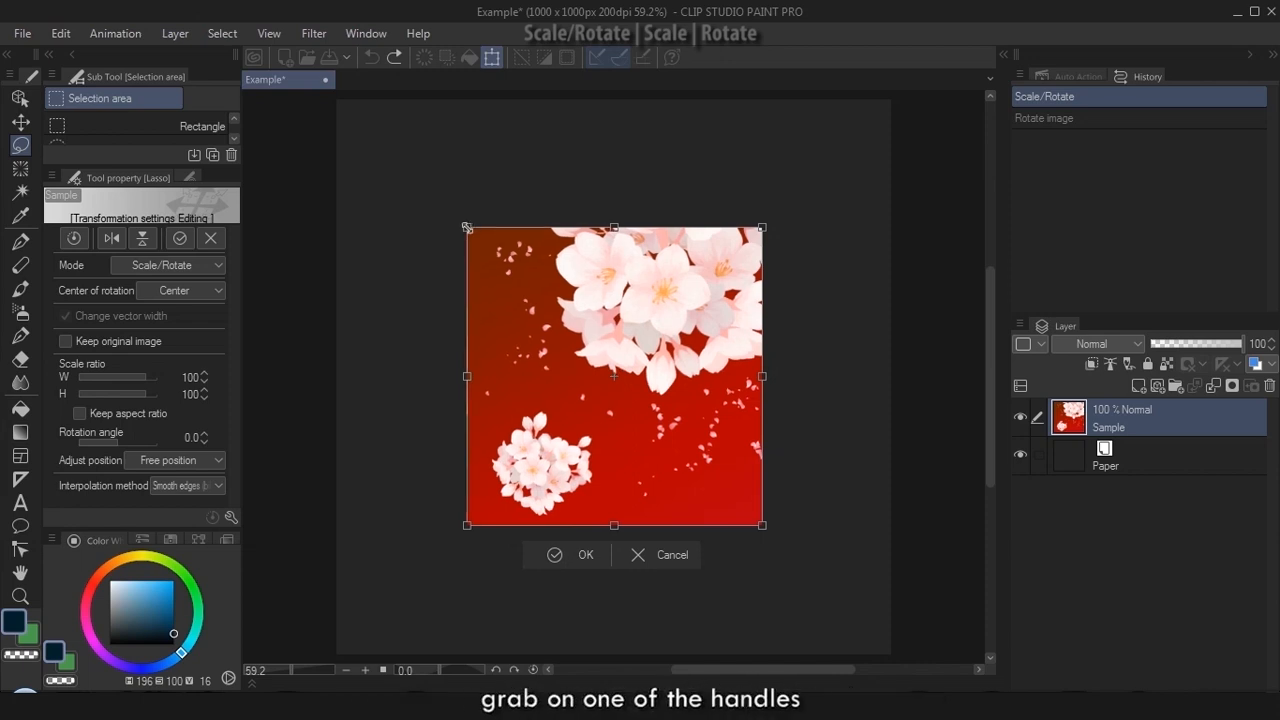
left_click_drag(467, 227, 406, 181)
key("ctrl+z")
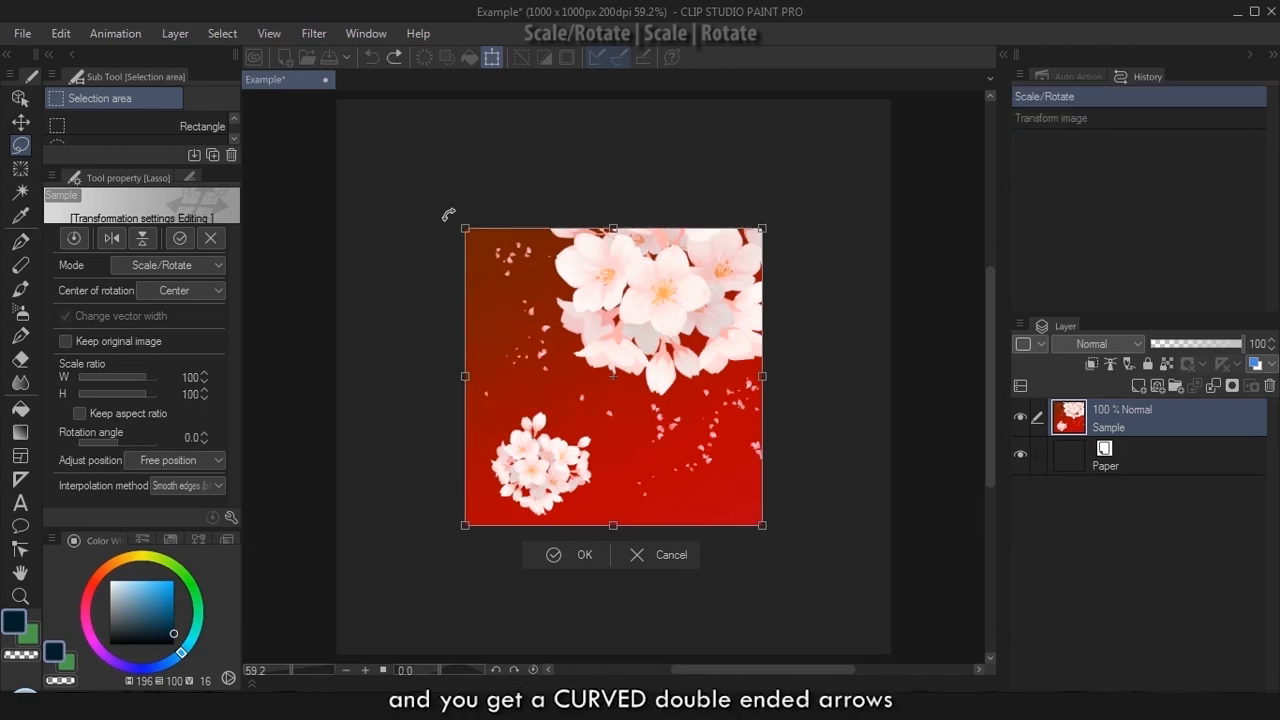
left_click_drag(449, 214, 462, 277)
key("ctrl+z")
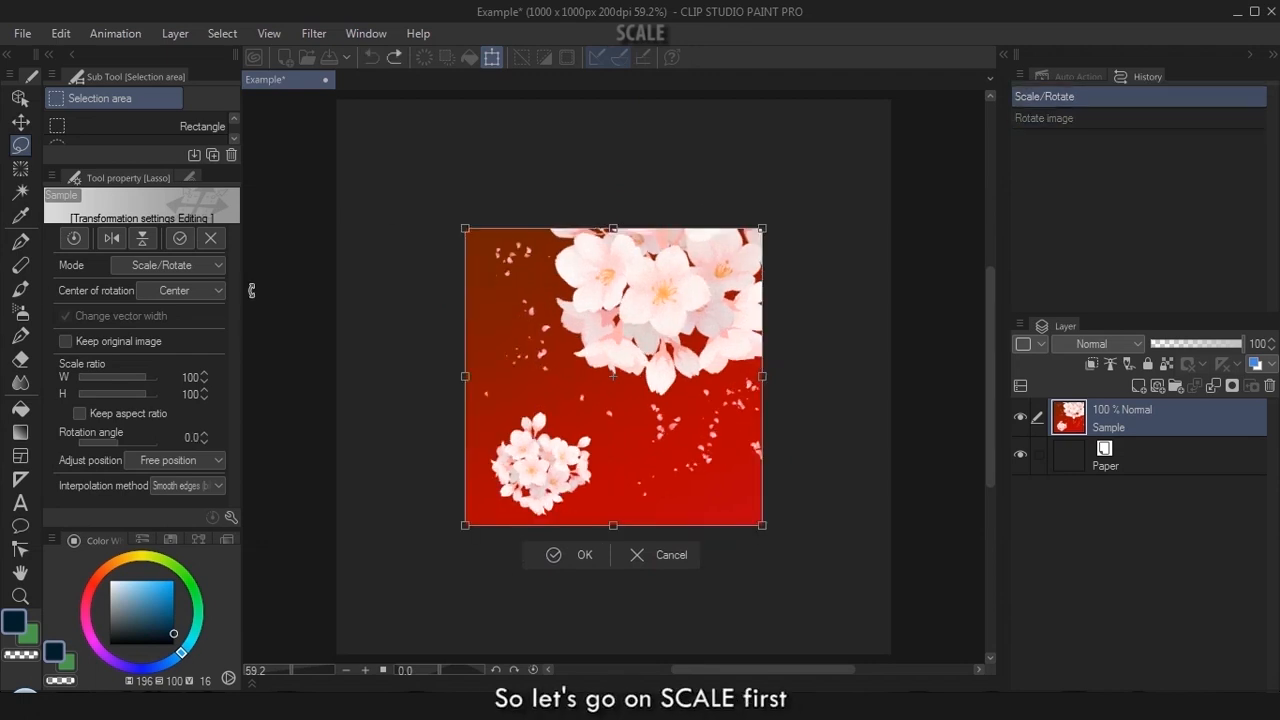
Turn on Keep aspect ratio and try resizing the image from its upper-edge and upper-left handles, undoing each edit
left_click(463, 229)
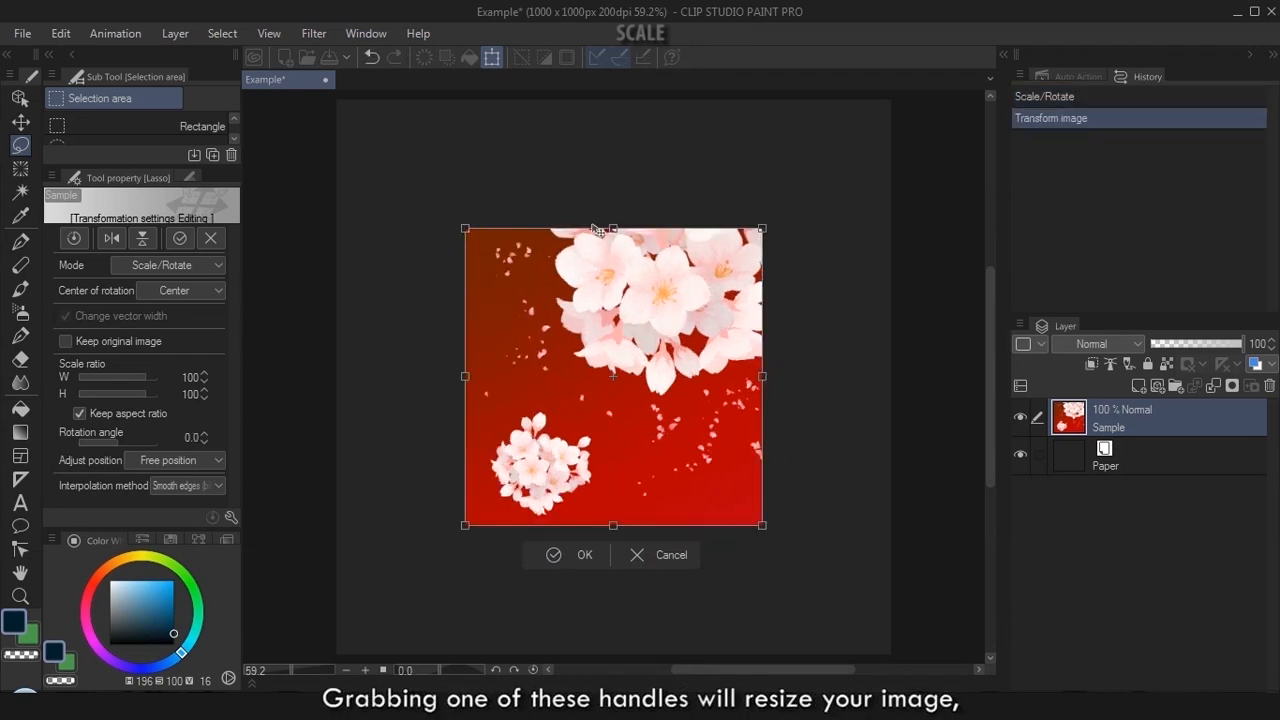
left_click_drag(613, 228, 640, 226)
key("ctrl+z")
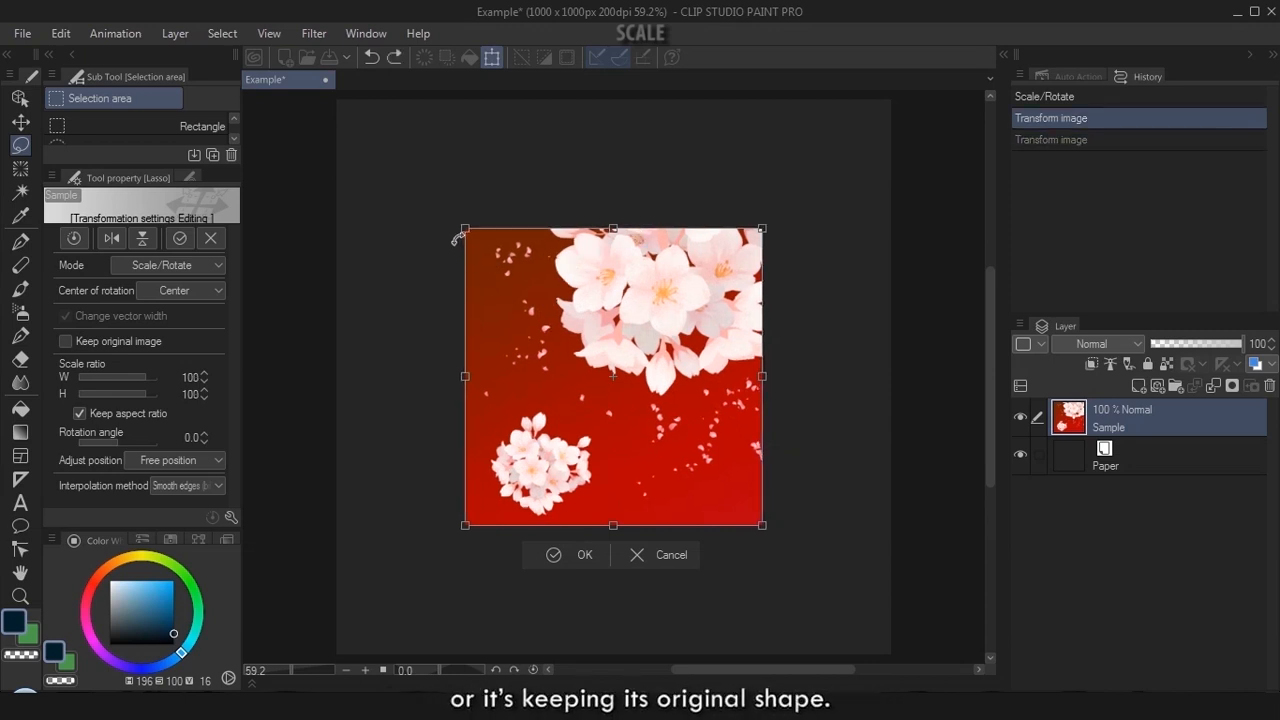
left_click_drag(465, 229, 438, 208)
key("ctrl+z")
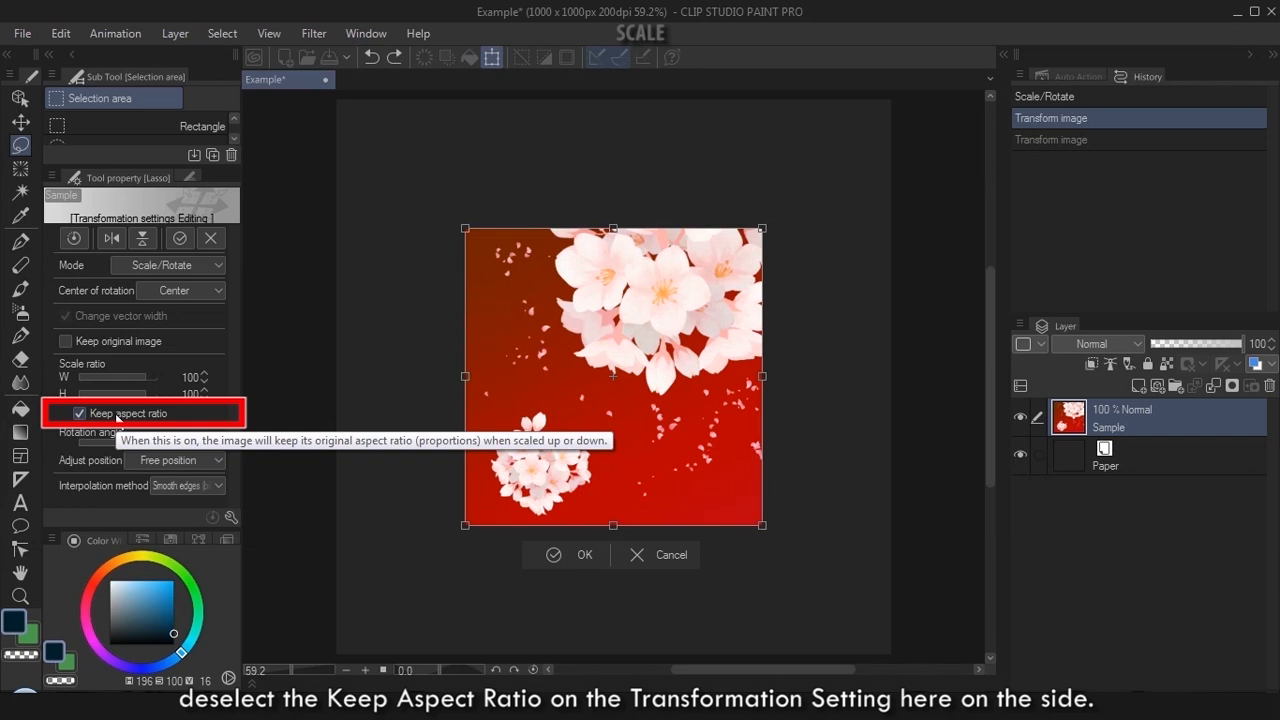
Turn off Keep aspect ratio and try shrinking the image freely from its upper-left corner
left_click(80, 413)
left_click_drag(465, 229, 600, 355)
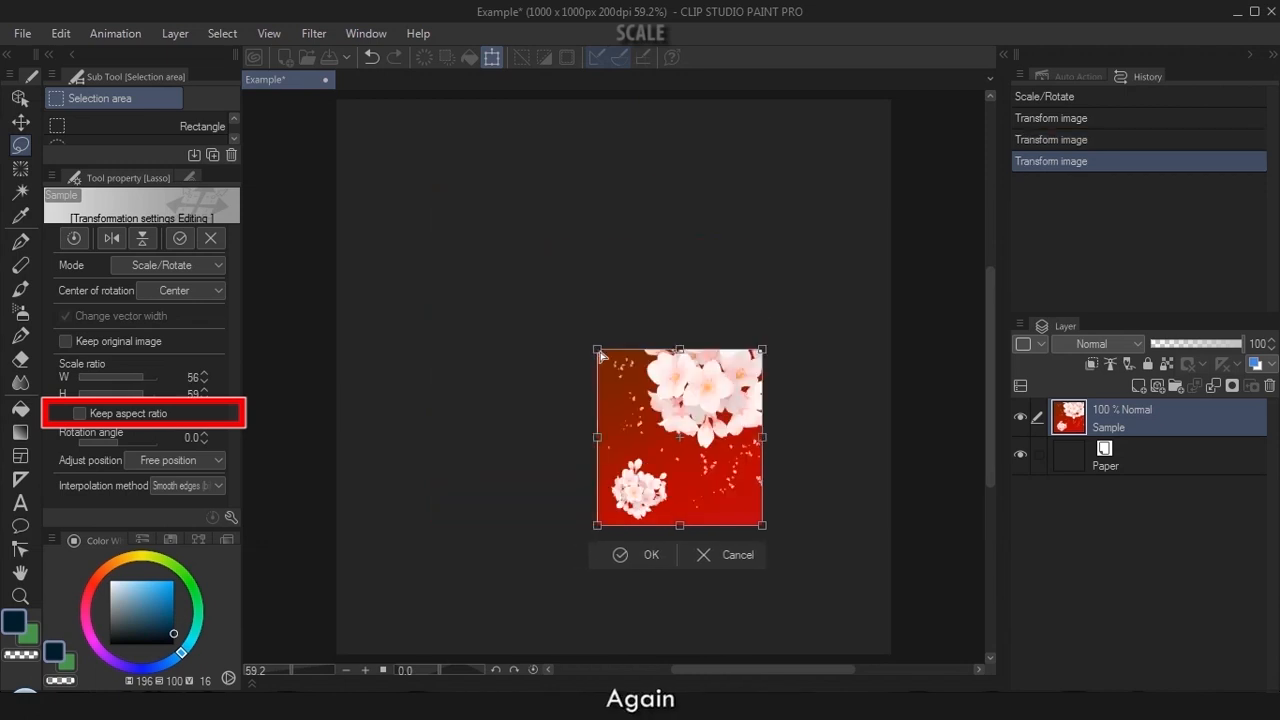
key("ctrl+z")
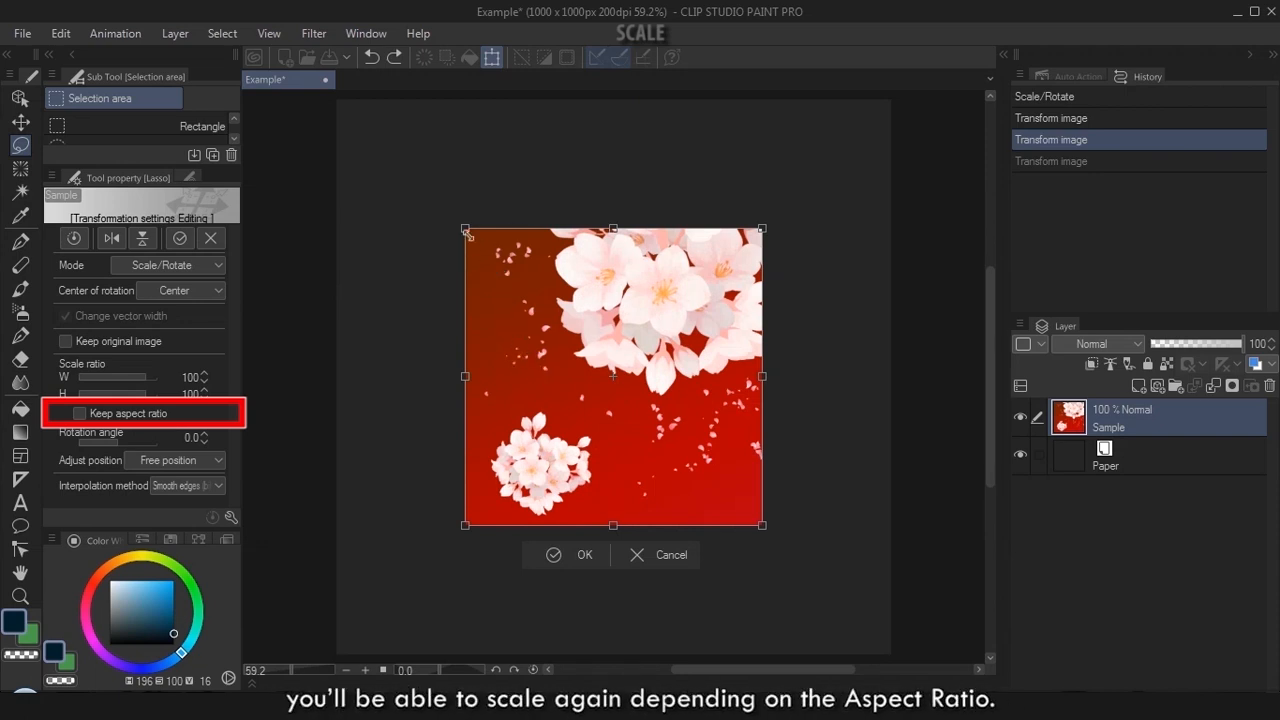
Try scaling the image around its centre from the upper-left corner handle, freely and with its proportions kept, undoing each edit
mouse_move(465, 228)
left_mouse_down()
mouse_move(620, 380)
mouse_move(414, 171)
mouse_move(652, 254)
mouse_move(463, 400)
mouse_move(380, 294)
mouse_move(465, 228)
left_mouse_up()
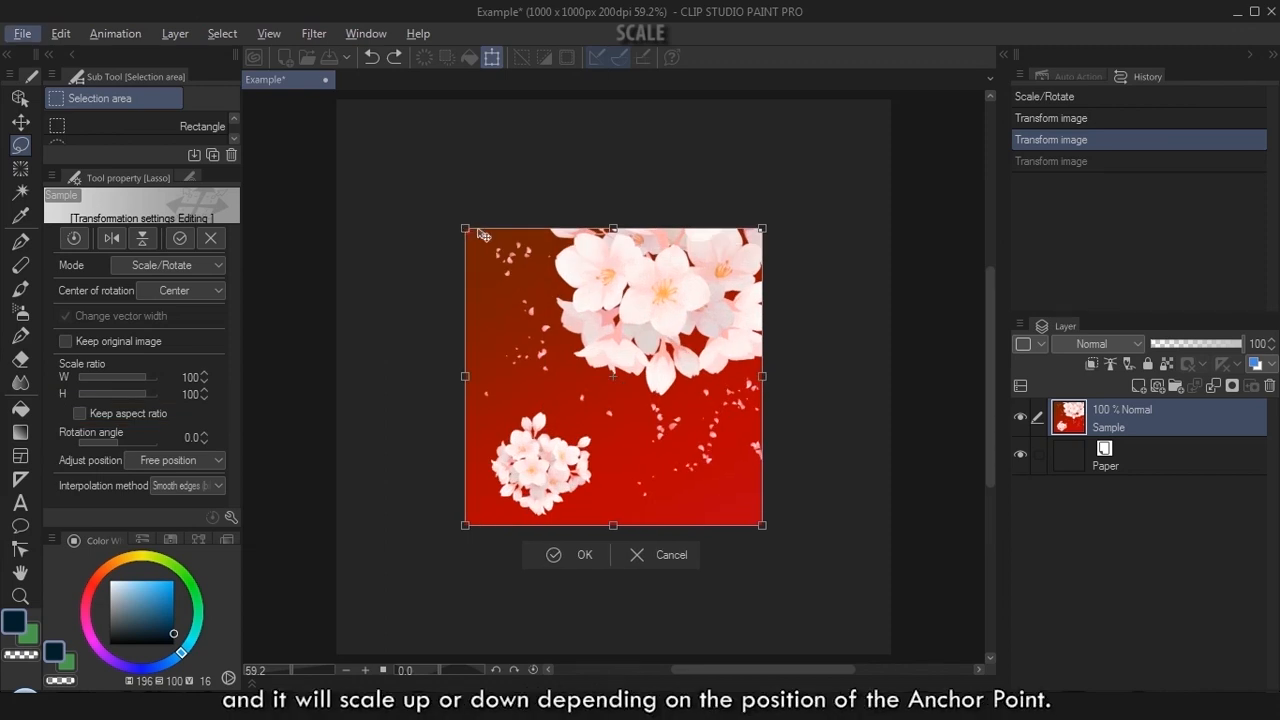
mouse_move(463, 229)
left_mouse_down()
mouse_move(523, 326)
mouse_move(505, 271)
mouse_move(465, 228)
left_mouse_up()
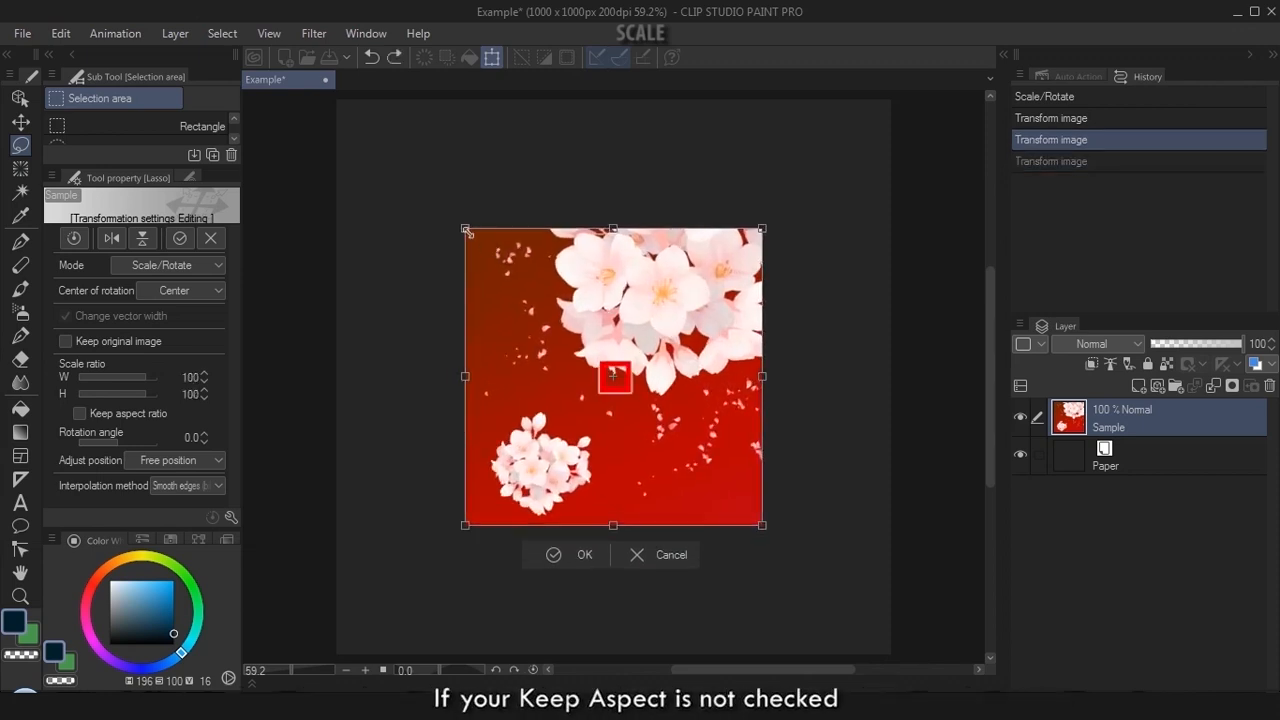
left_click_drag(467, 232, 467, 325)
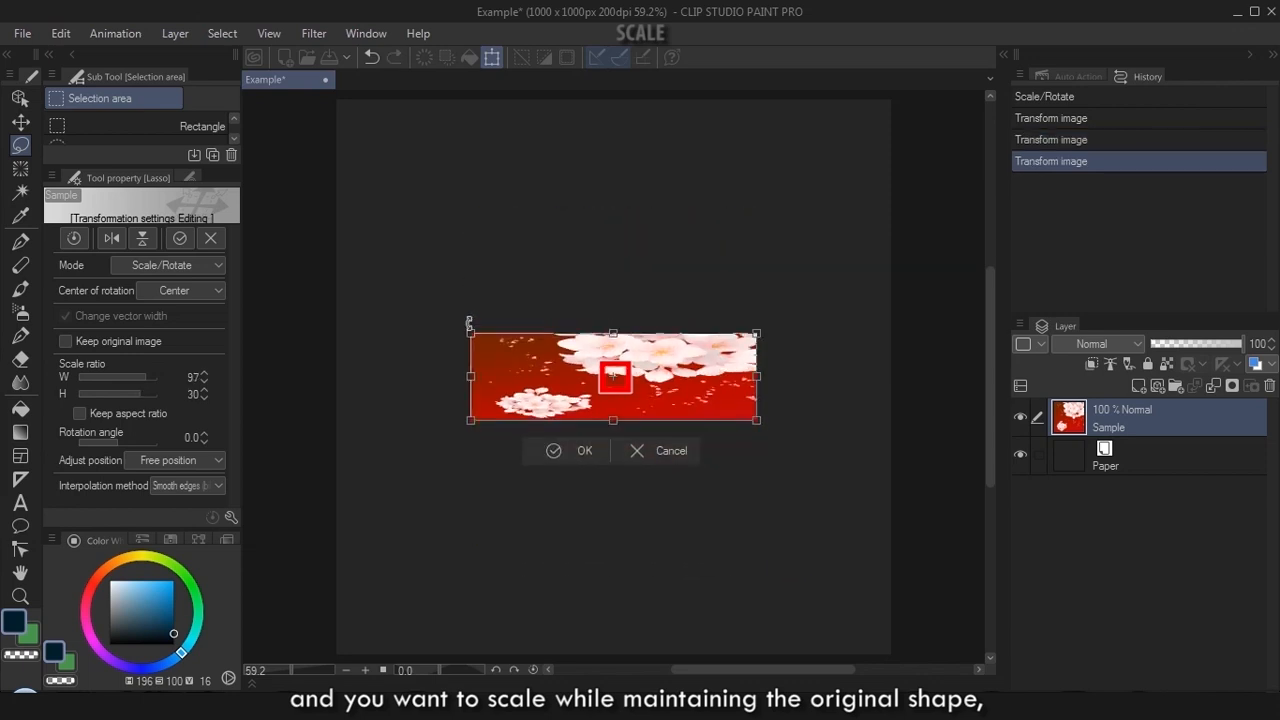
key("ctrl+z")
left_click_drag(462, 227, 417, 163)
key("ctrl+z")
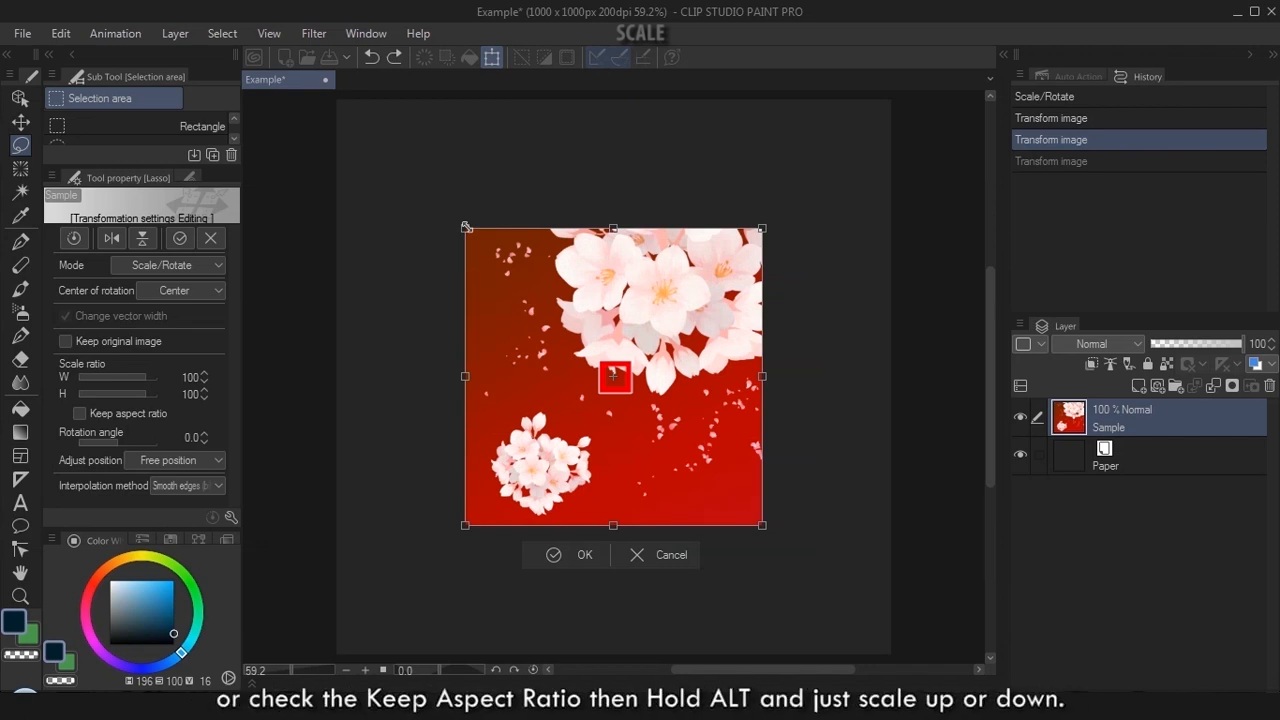
left_click_drag(466, 227, 449, 204)
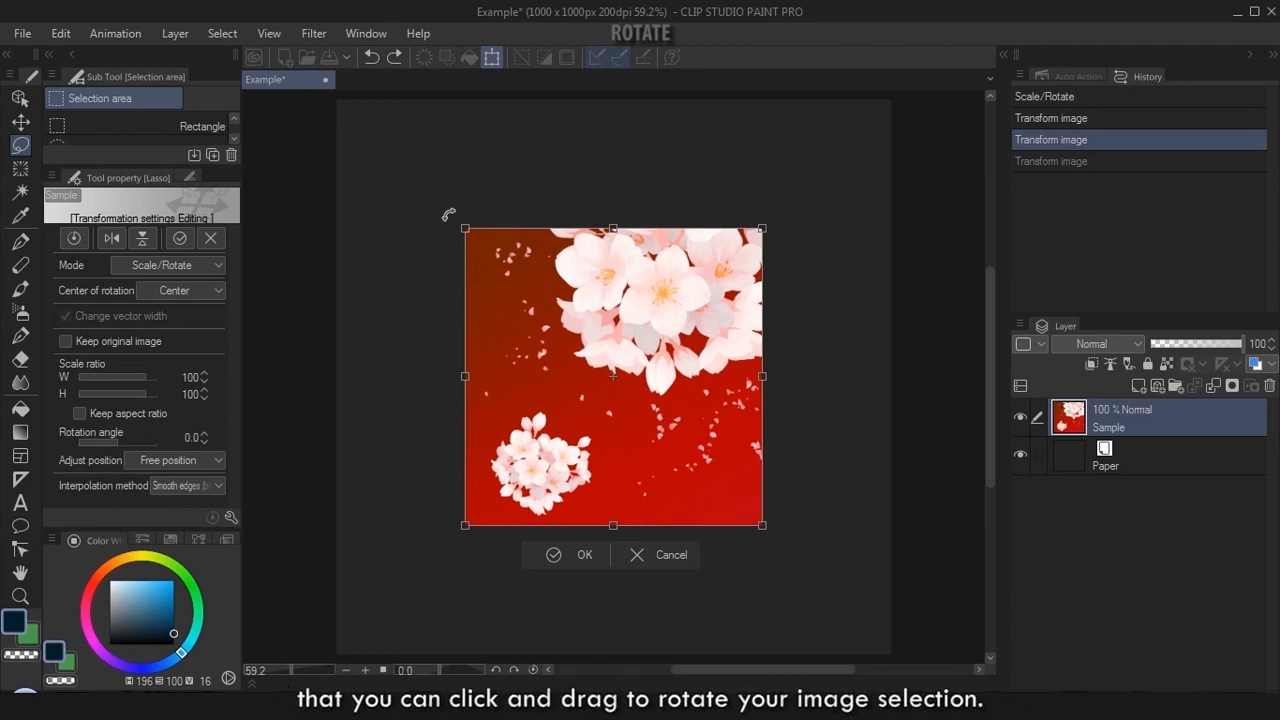
Try rotating the image freely and undo it, then rotate it in fixed-angle steps and back to its original orientation
left_click_drag(449, 214, 523, 189)
key("ctrl+z")
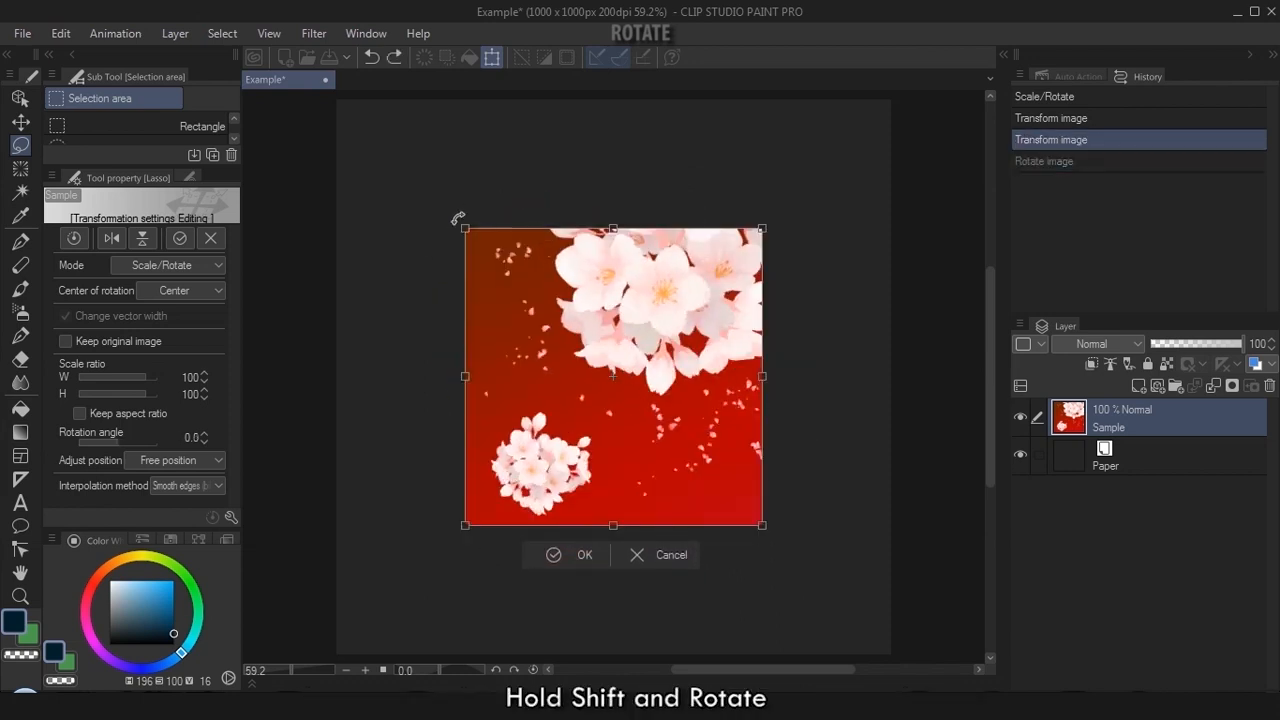
left_click_drag(457, 217, 594, 174)
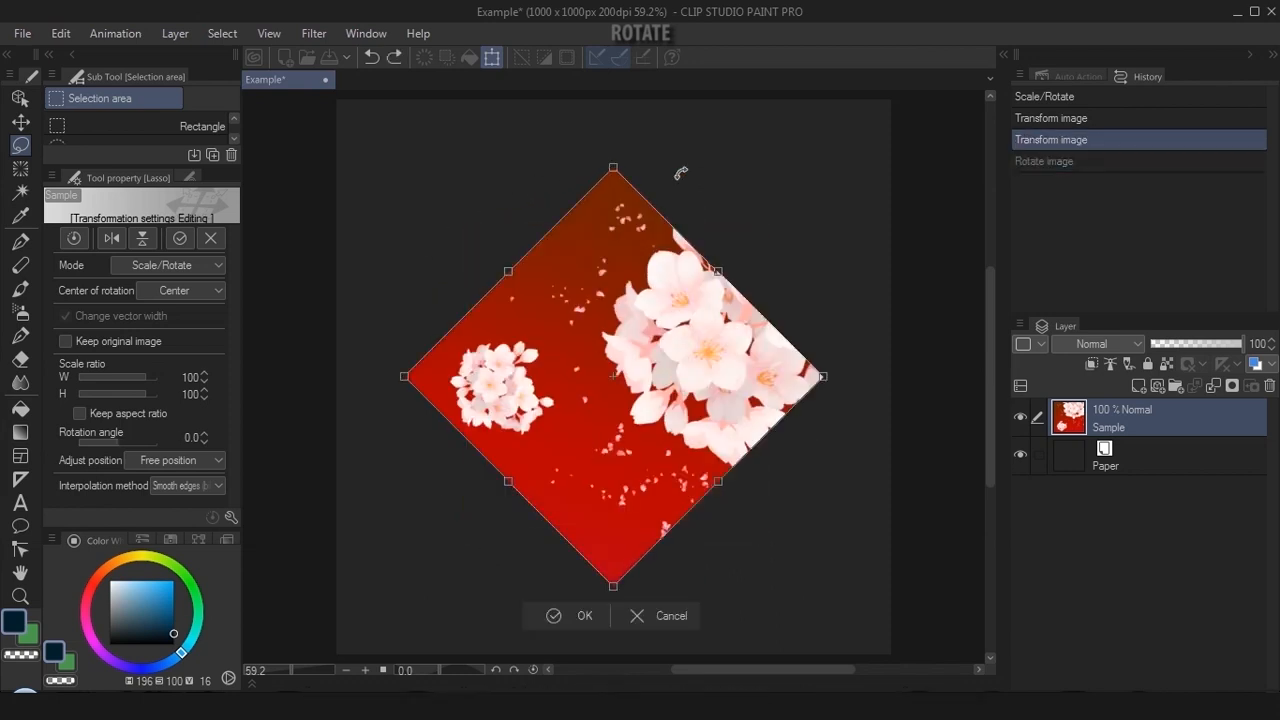
left_click_drag(545, 210, 445, 225)
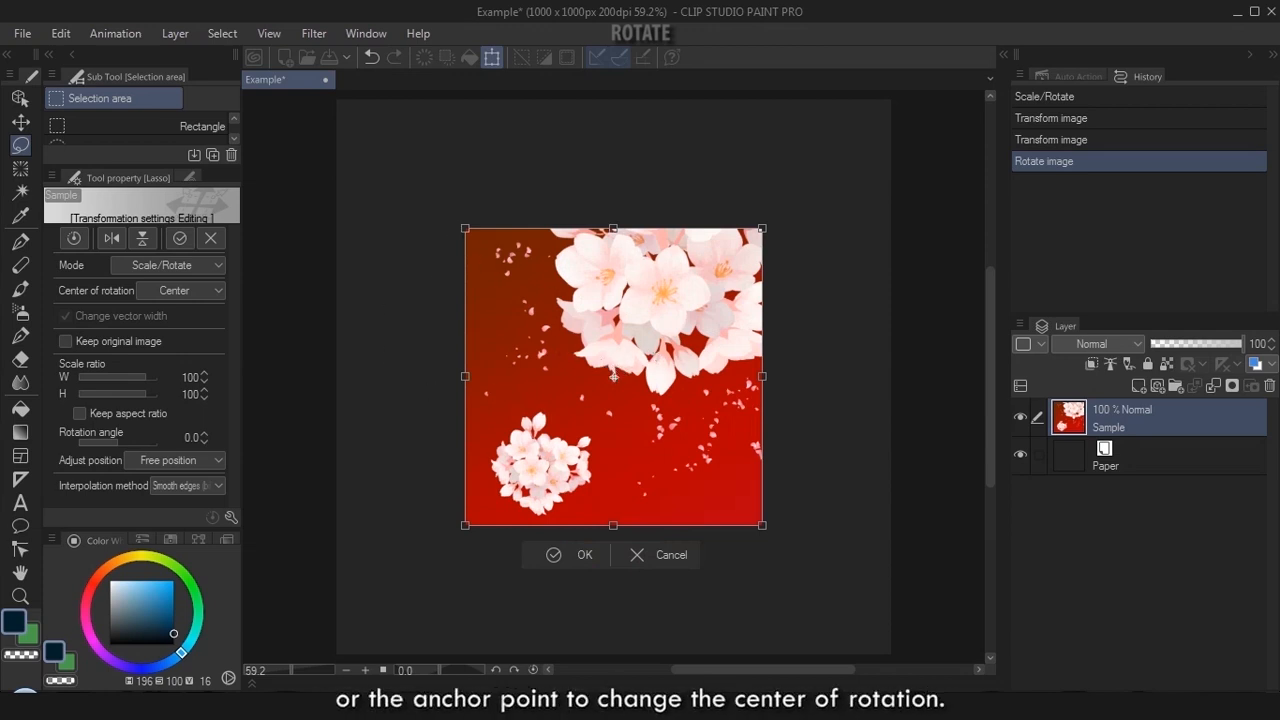
Move the centre of rotation to the image's upper-left corner and try rotating around it, undoing the rotation
left_click_drag(480, 244, 473, 240)
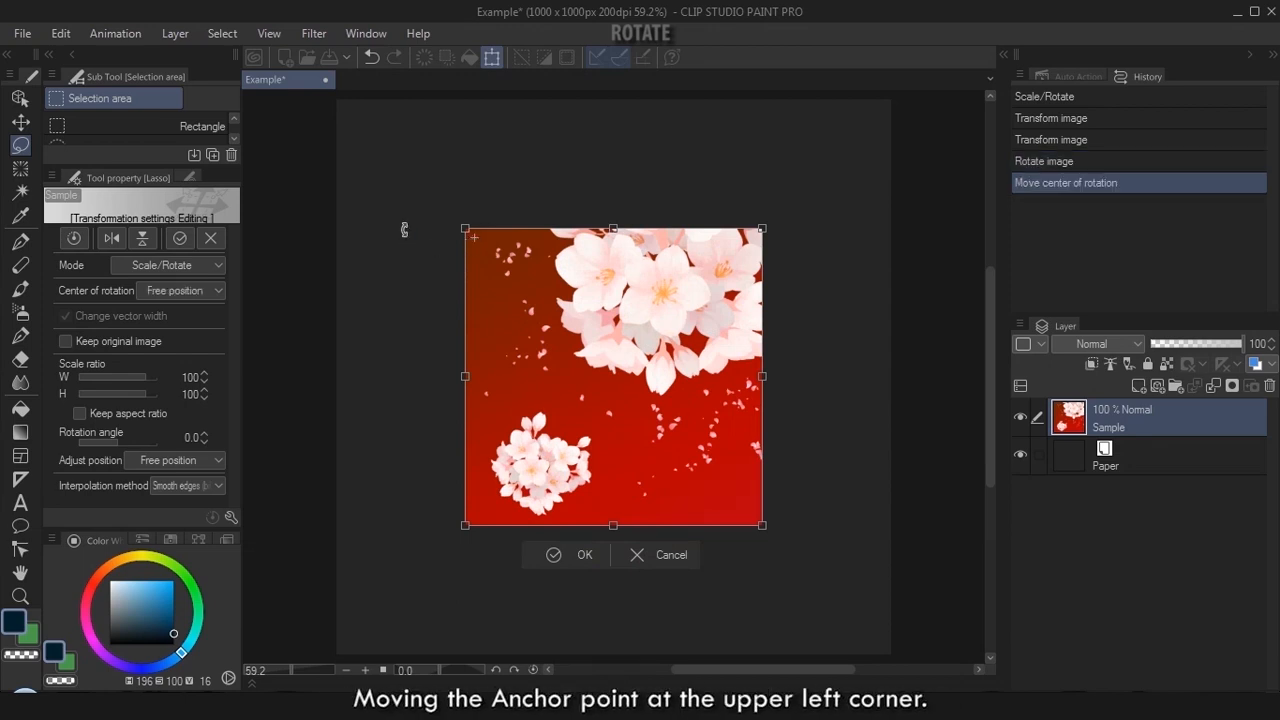
left_click_drag(414, 223, 366, 157)
key("ctrl+z")
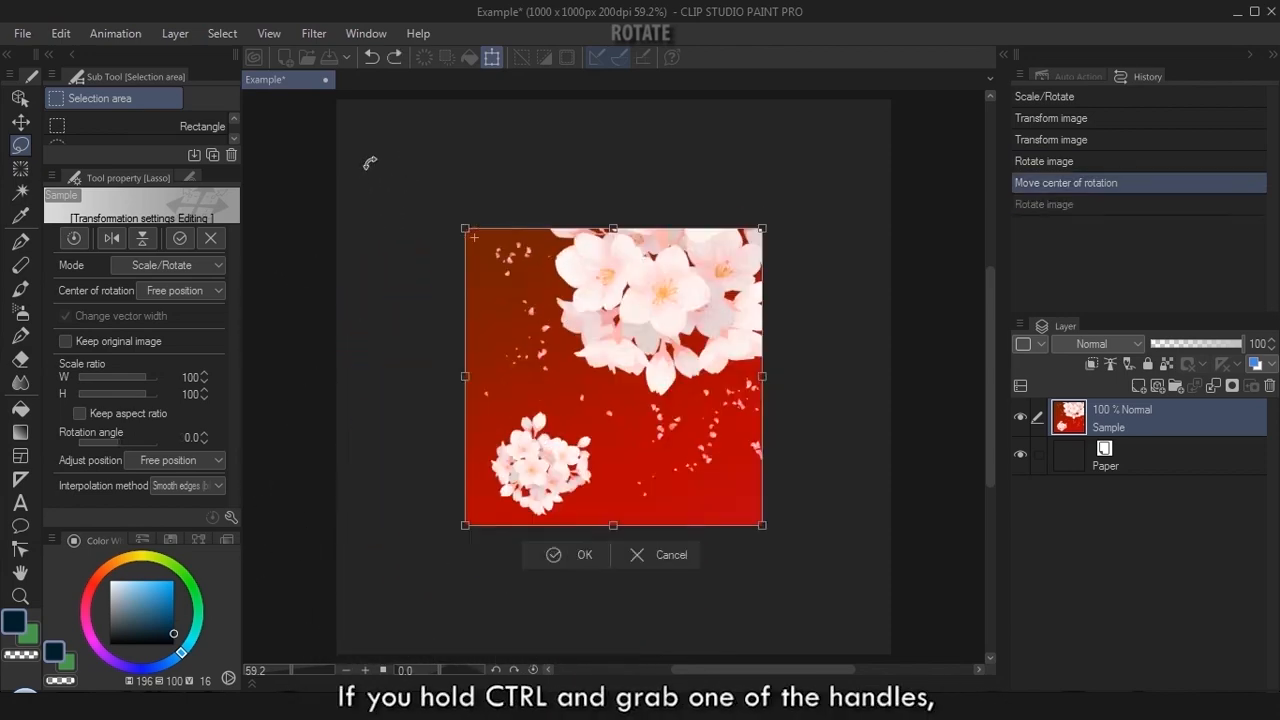
Undo the moved centre of rotation and try pulling the image's upper-left corner inward, undoing the edit
key("ctrl+z")
left_click_drag(465, 230, 554, 341)
key("ctrl+z")
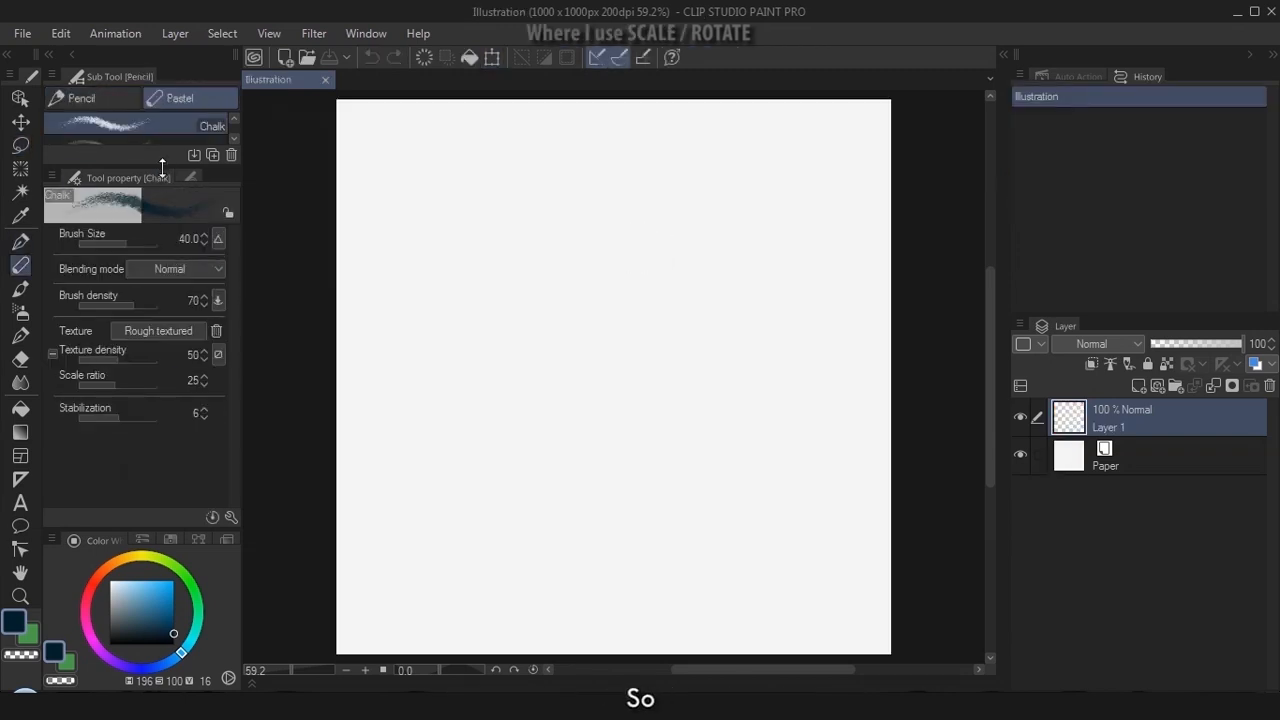
Sketch the head's inner circle and the face and jaw outline on the blank illustration with the Colored pencil, redoing unwanted strokes
left_click(190, 238)
mouse_move(510, 110)
left_mouse_down()
mouse_move(540, 133)
mouse_move(506, 304)
mouse_move(523, 445)
mouse_move(712, 392)
left_mouse_up()
left_click_drag(597, 446, 686, 430)
key("ctrl+z")
key("ctrl+z")
key("ctrl+z")
key("ctrl+z")
left_click_drag(514, 392, 546, 453)
left_click_drag(530, 449, 690, 420)
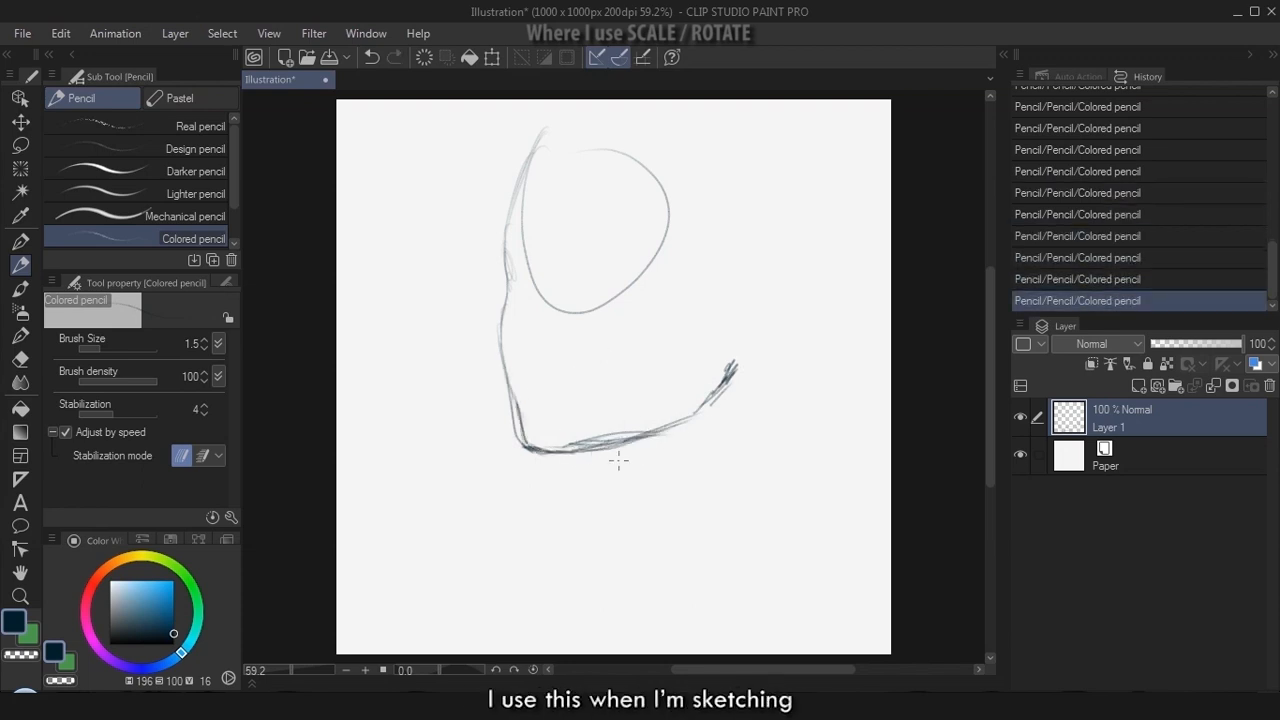
Extend the head sketch with a hatched neck, facial guidelines and the back of the skull, erasing stray lines at the chin
left_click_drag(617, 460, 624, 522)
left_click_drag(518, 186, 574, 128)
left_click_drag(511, 267, 534, 260)
key("e")
left_click_drag(520, 443, 532, 454)
key("p")
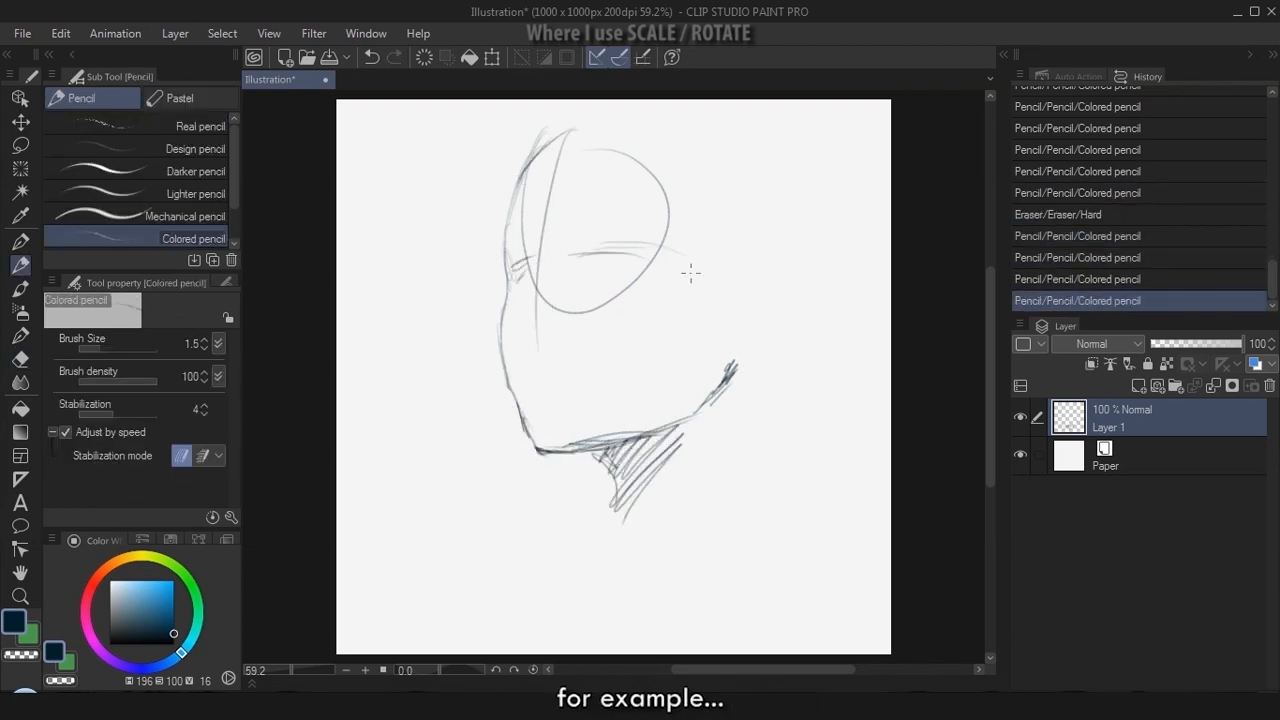
left_click_drag(608, 128, 753, 226)
Add a new layer above the head sketch and draw both eyes with lashes on it
left_click(1138, 386)
key("h")
mouse_move(575, 227)
left_mouse_down()
mouse_move(560, 245)
mouse_move(618, 220)
left_mouse_up()
left_click_drag(596, 226, 642, 220)
mouse_move(568, 250)
left_mouse_down()
mouse_move(600, 226)
mouse_move(604, 264)
mouse_move(649, 259)
mouse_move(714, 293)
left_mouse_up()
key("h")
key("h")
key("h")
key("h")
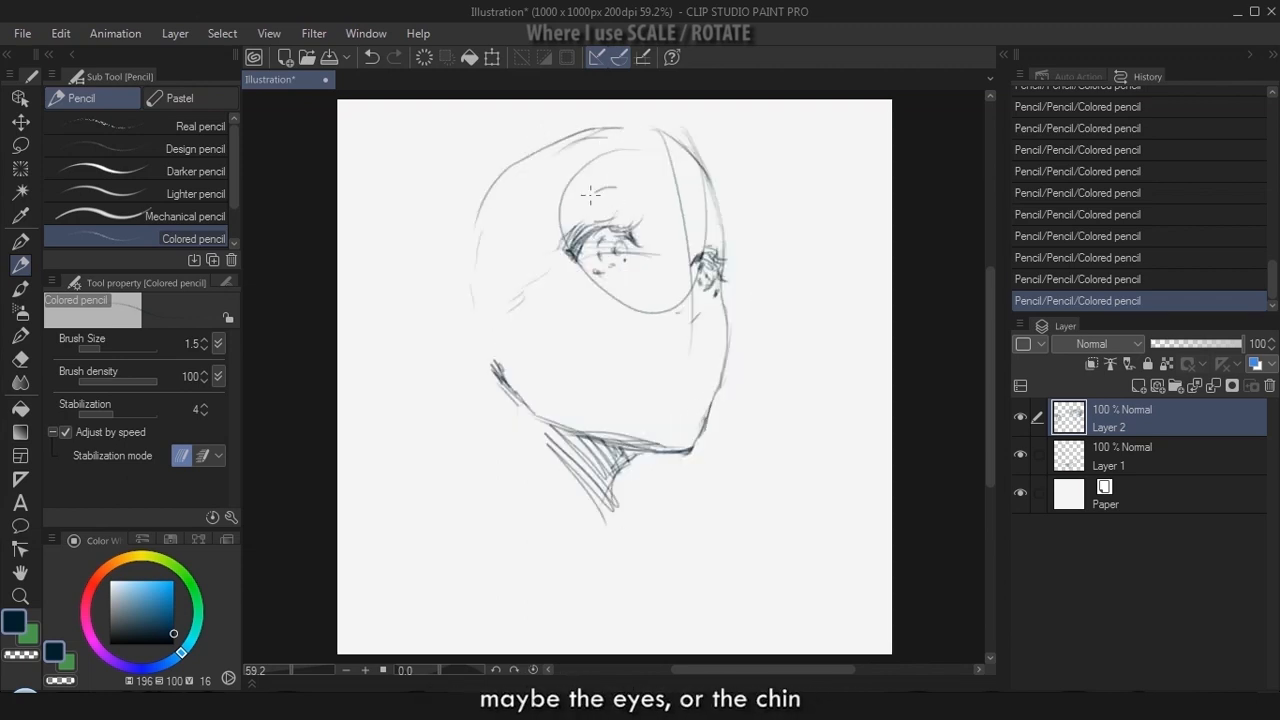
Sketch the eyebrows, nose and mouth, and erase the construction lines inside the face
key("ctrl+z")
left_click_drag(690, 233, 726, 226)
key("h")
key("ctrl+z")
key("ctrl+z")
left_click_drag(521, 216, 521, 225)
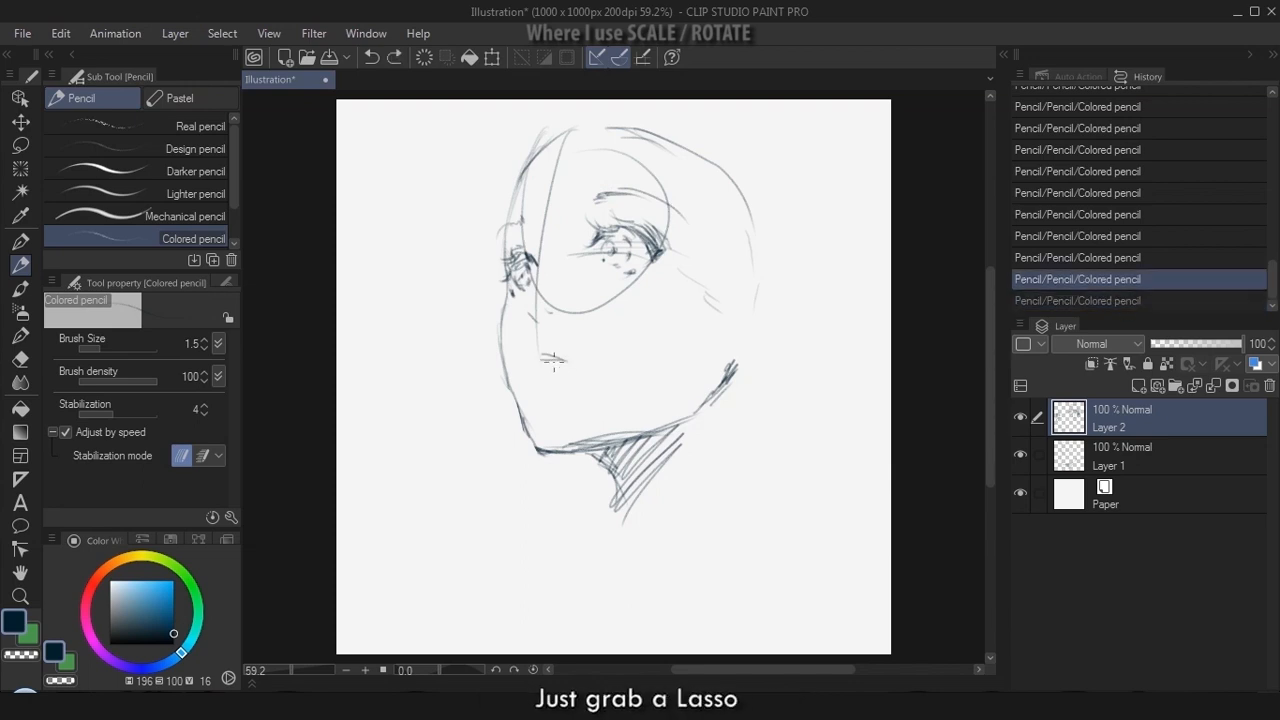
key("e")
left_click(1120, 456)
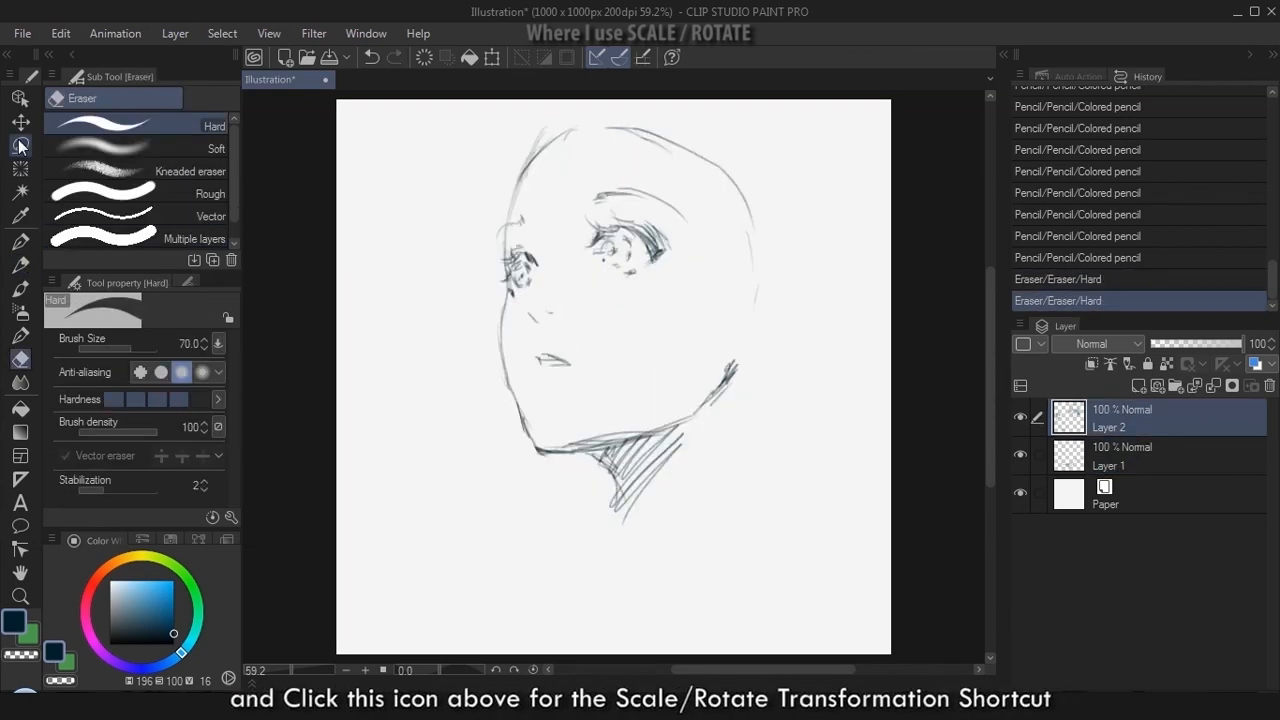
Lasso the larger eye with its eyebrow on Layer 2 and shrink it slightly from its lower-right corner with Scale/Rotate
key("m")
left_click_drag(718, 255, 608, 170)
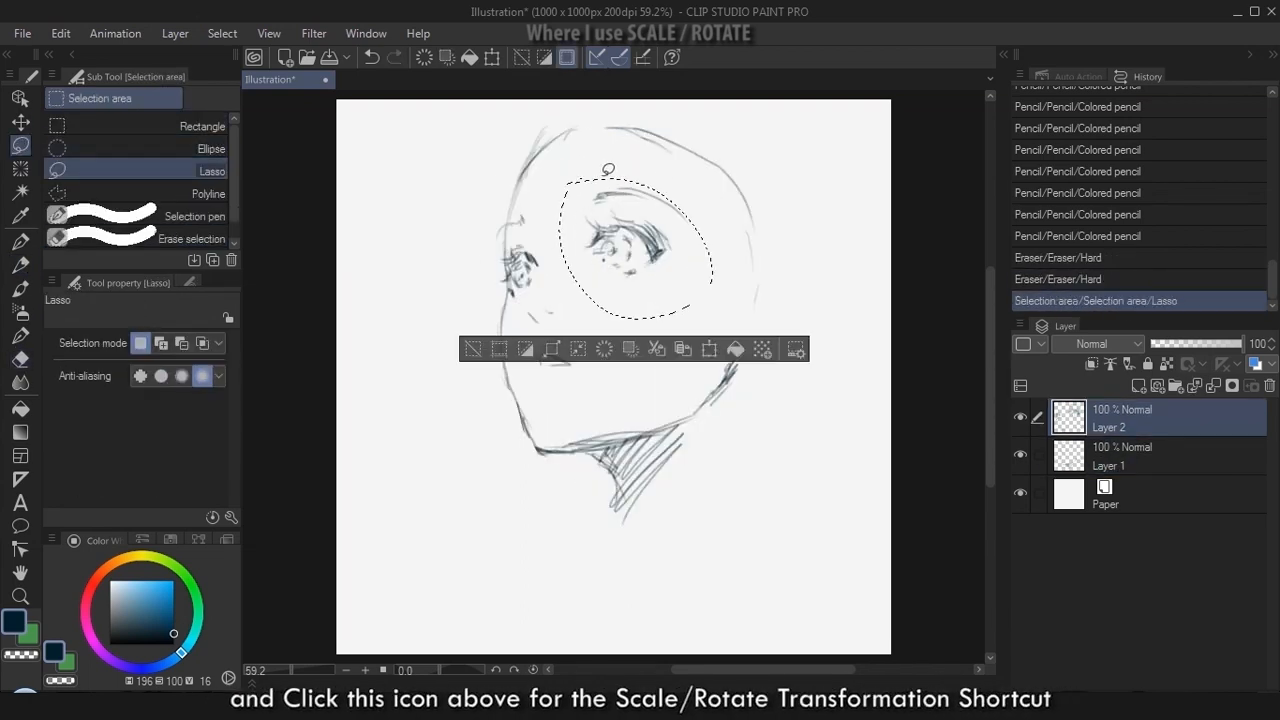
left_click(492, 57)
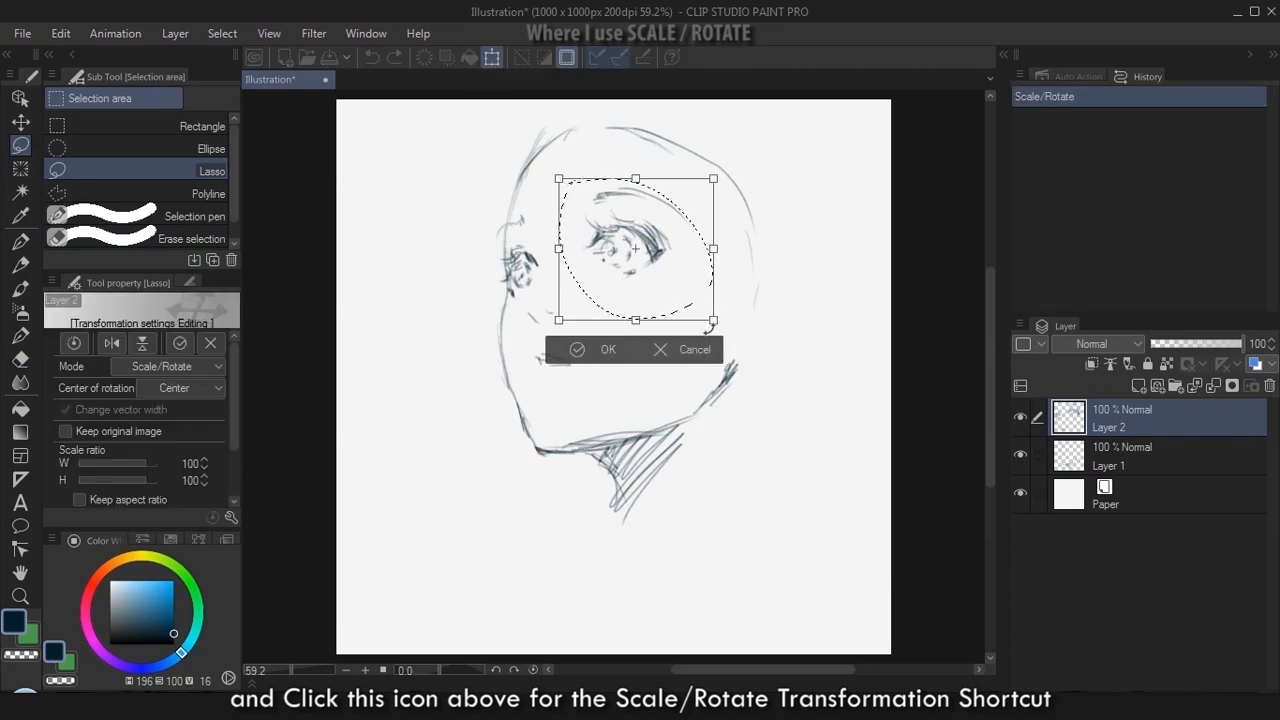
mouse_move(713, 320)
left_mouse_down()
mouse_move(726, 330)
mouse_move(707, 285)
left_mouse_up()
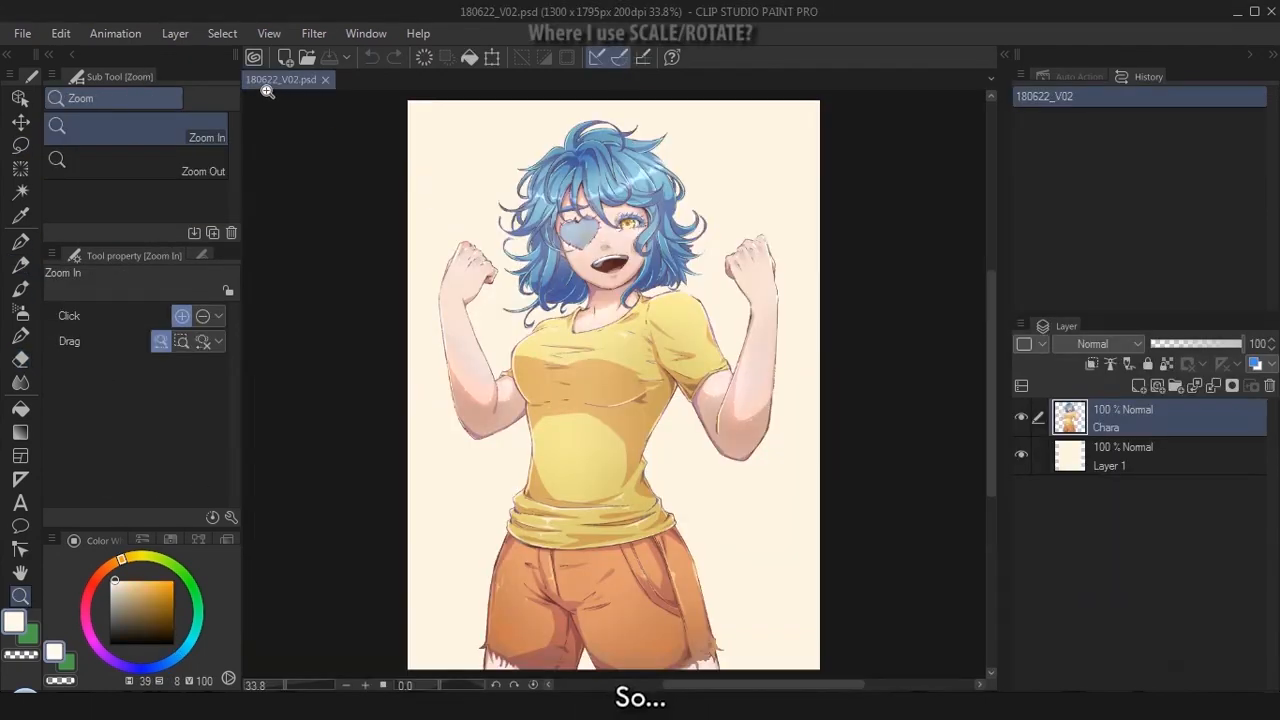
Set the canvas height of 180622_V02.psd to 2000 px, extending the canvas below the character
left_click(61, 33)
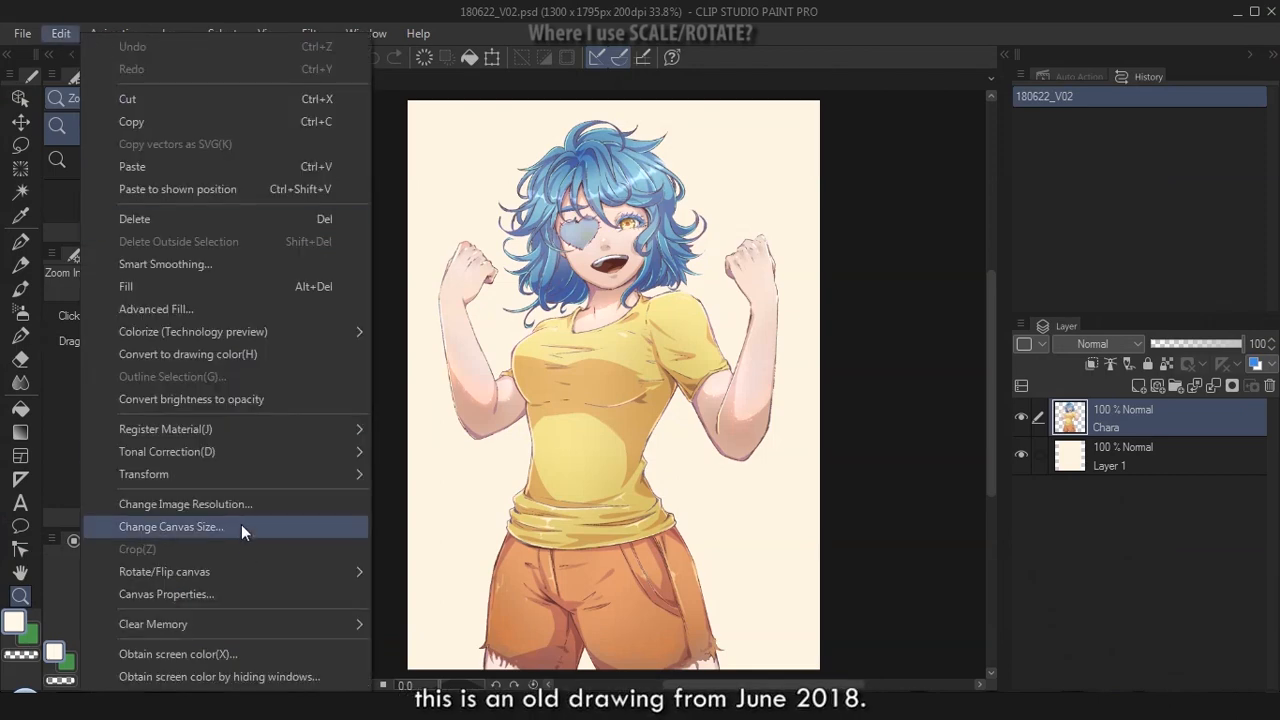
left_click(241, 524)
type("2000")
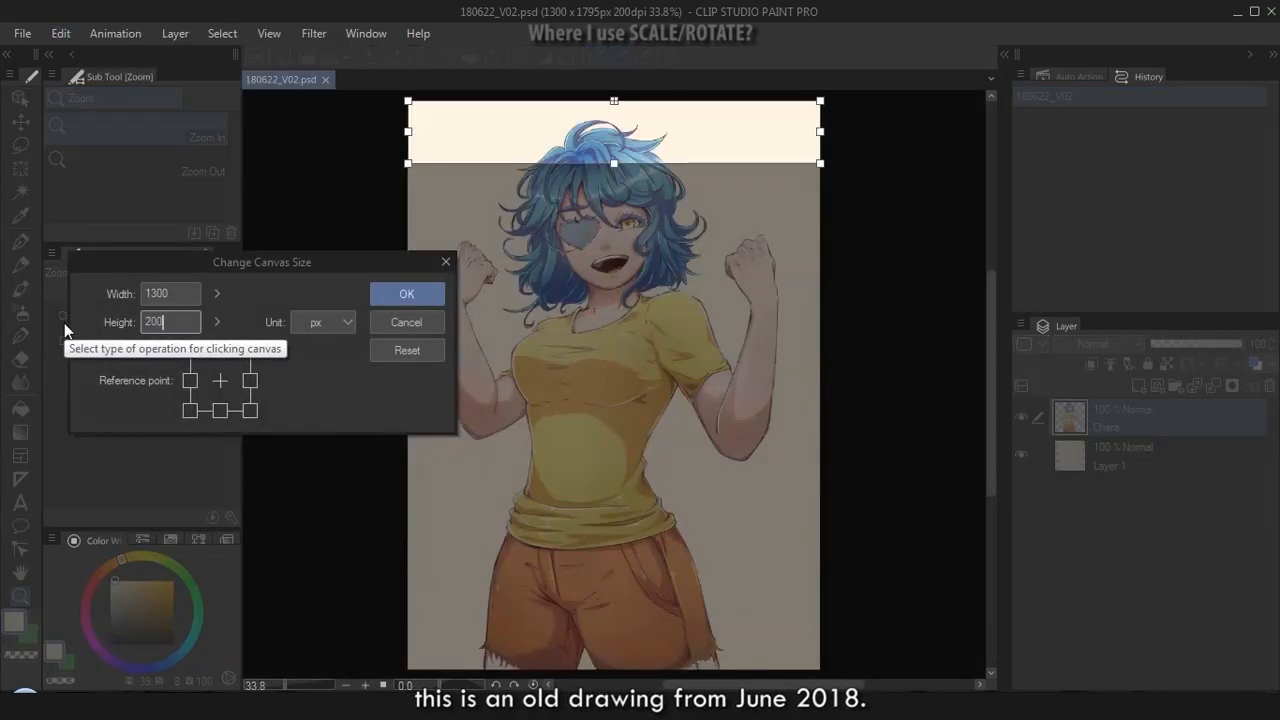
key("Return")
mouse_move(670, 360)
left_mouse_down()
mouse_move(650, 365)
mouse_move(661, 365)
left_mouse_up()
Stretch the background on Layer 1 downward with Scale/Rotate to fill the empty strip of the canvas
left_click(1096, 462)
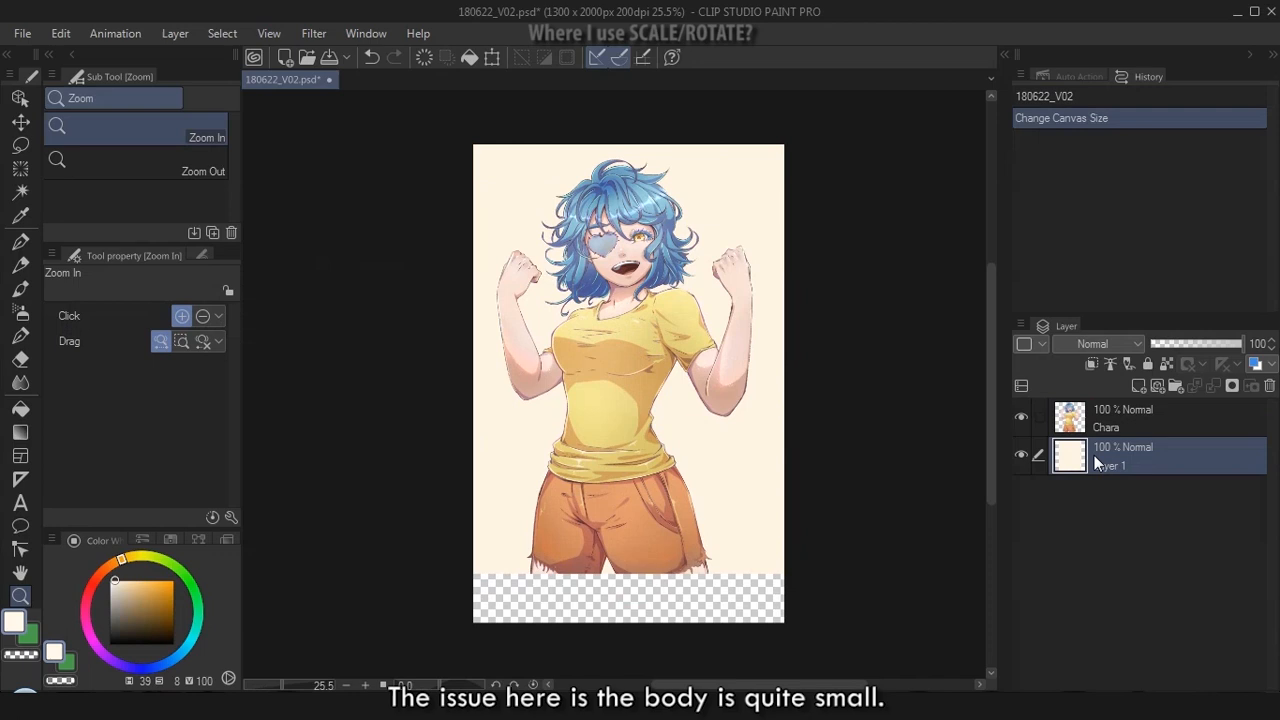
left_click(492, 58)
left_click_drag(628, 573, 628, 651)
left_click(594, 663)
Lasso the character's body below the chest on the Chara layer, and cut and paste it onto its own layer
left_click(1152, 425)
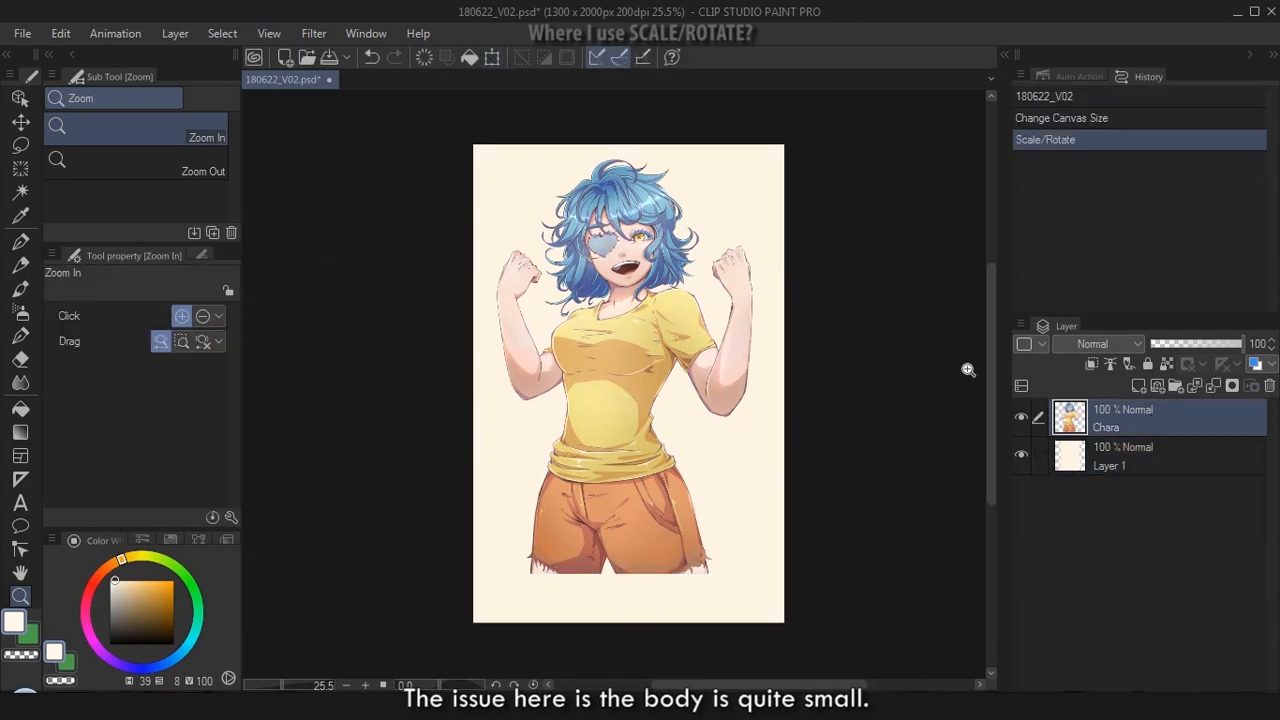
key("p")
key("m")
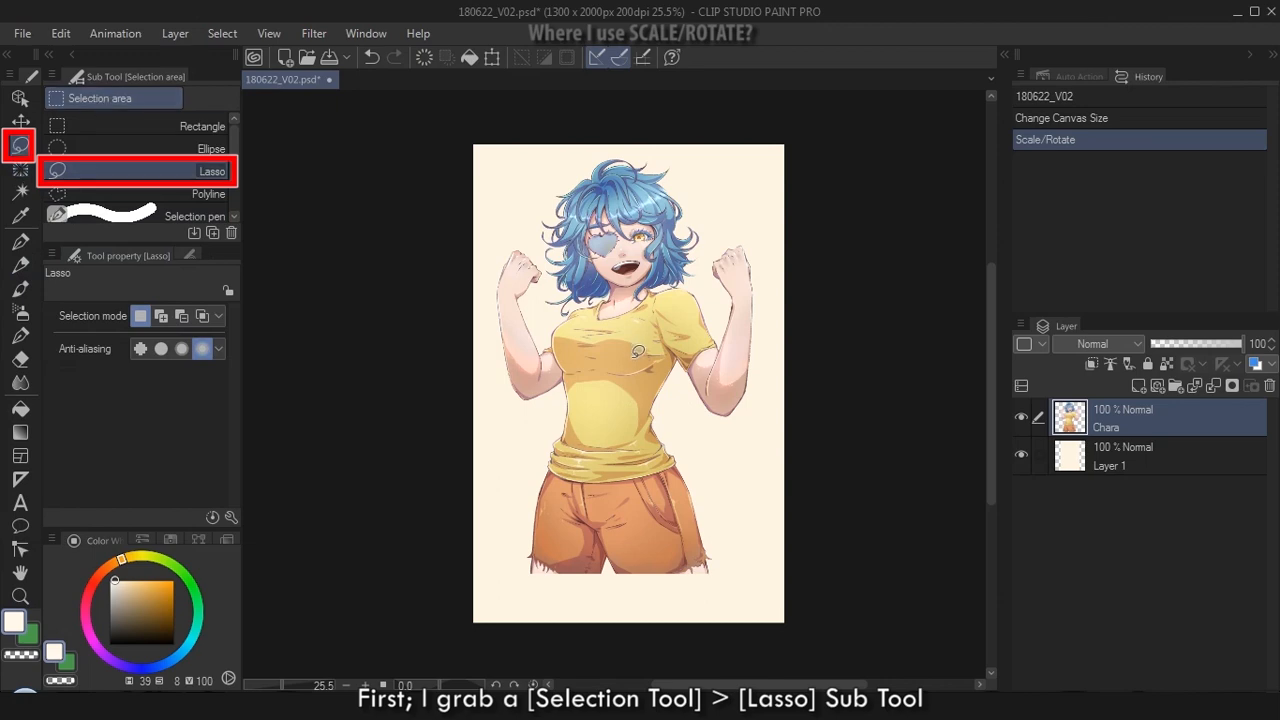
mouse_move(480, 508)
left_mouse_down()
mouse_move(766, 514)
mouse_move(482, 455)
left_mouse_up()
scroll(628, 383, "up", 7)
mouse_move(747, 575)
left_mouse_down()
mouse_move(798, 336)
mouse_move(656, 373)
mouse_move(414, 368)
mouse_move(350, 530)
left_mouse_up()
mouse_move(396, 402)
left_mouse_down()
mouse_move(426, 366)
mouse_move(398, 398)
left_mouse_up()
scroll(803, 298, "up", 9)
mouse_move(728, 345)
left_mouse_down()
mouse_move(735, 304)
mouse_move(740, 320)
left_mouse_up()
scroll(722, 450, "down", 11)
scroll(927, 476, "down", 3)
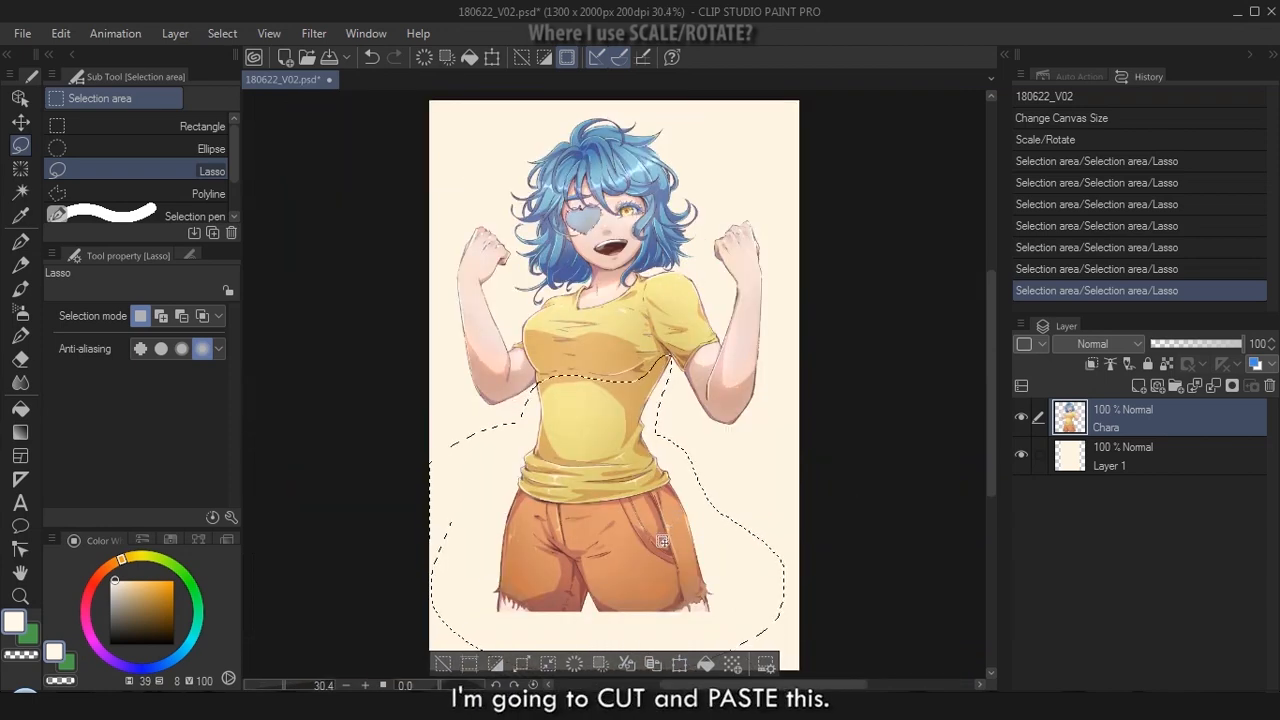
left_click(626, 664)
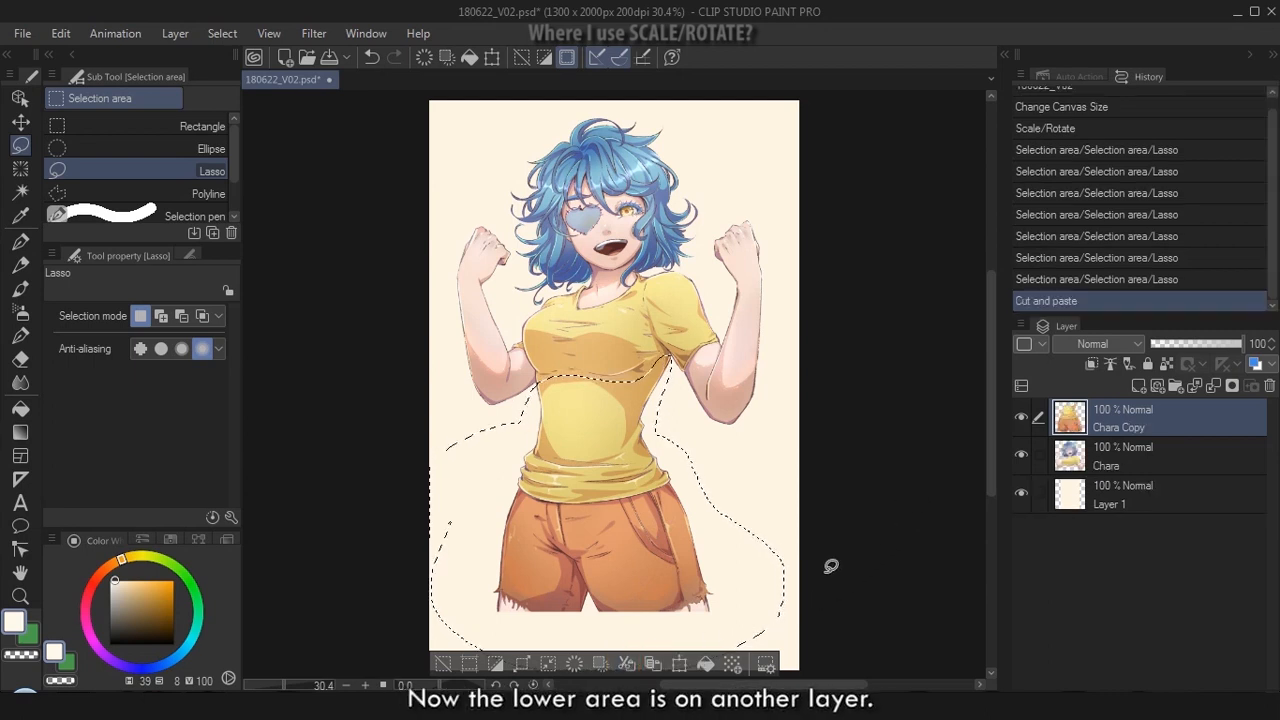
Move the lower body's centre of rotation to the upper cut edge with Scale/Rotate and scale it proportionally to 106%
left_click(679, 665)
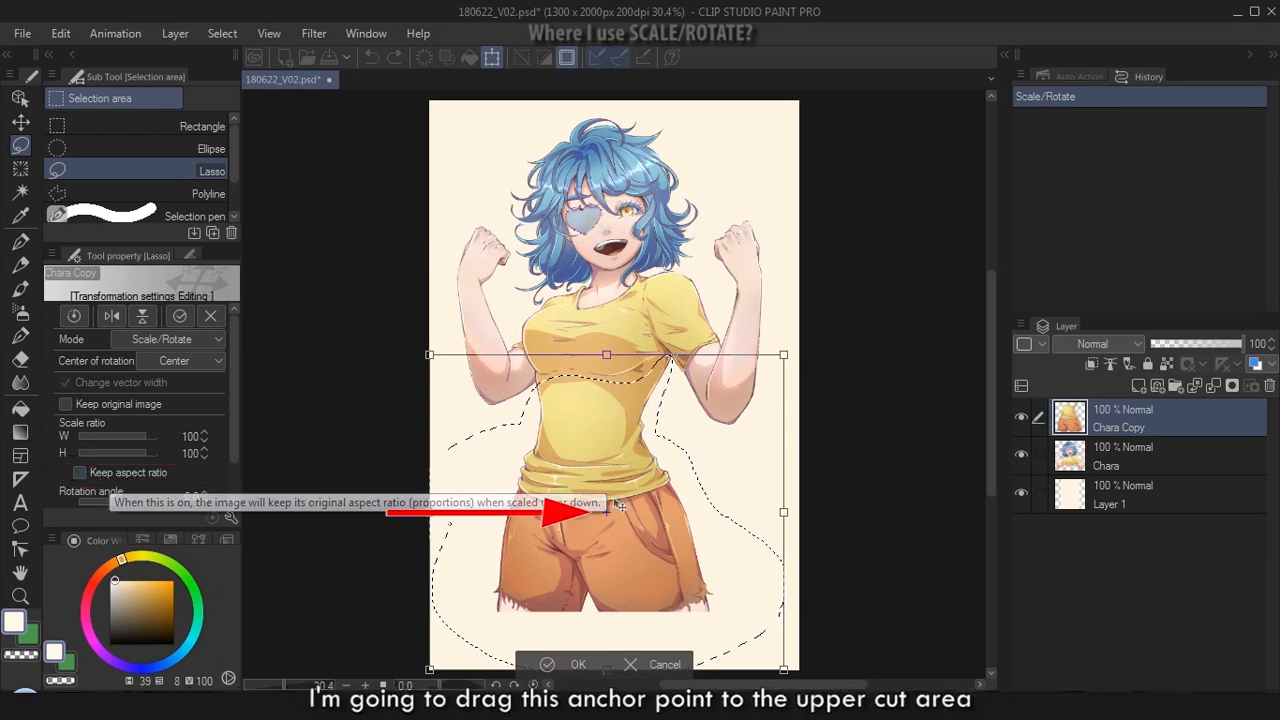
left_click_drag(608, 512, 601, 378)
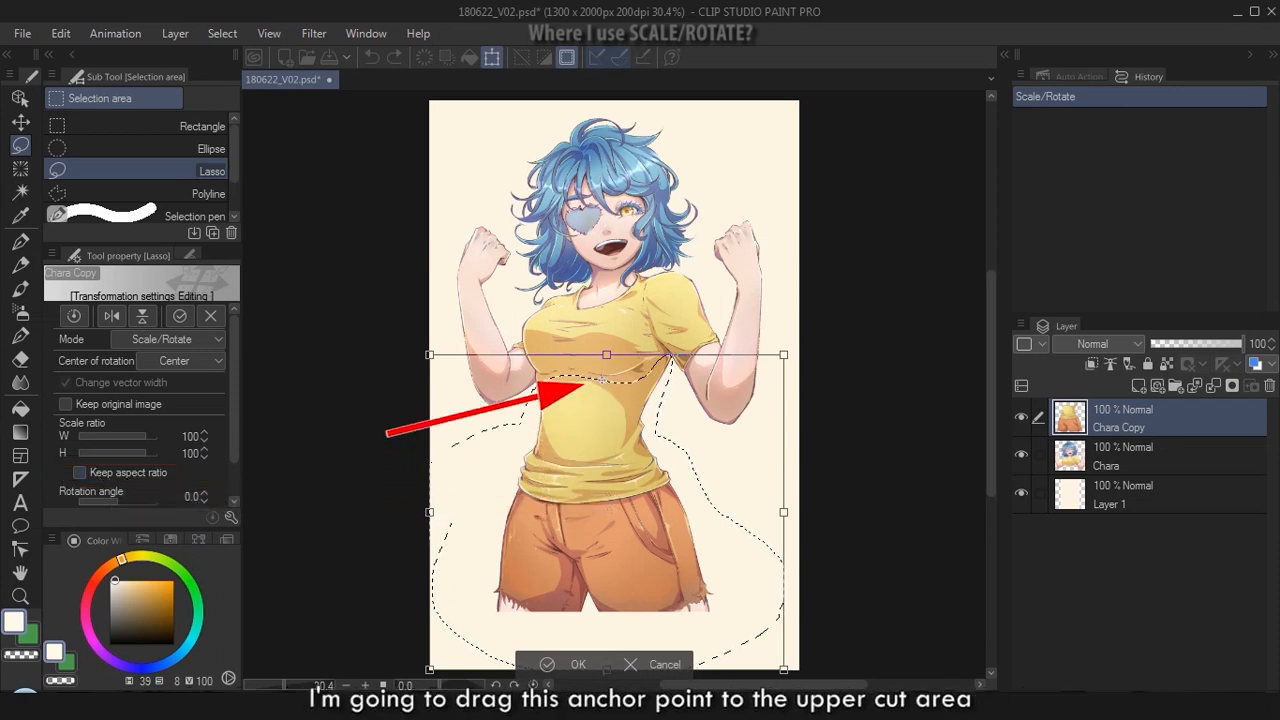
left_click_drag(991, 410, 990, 432)
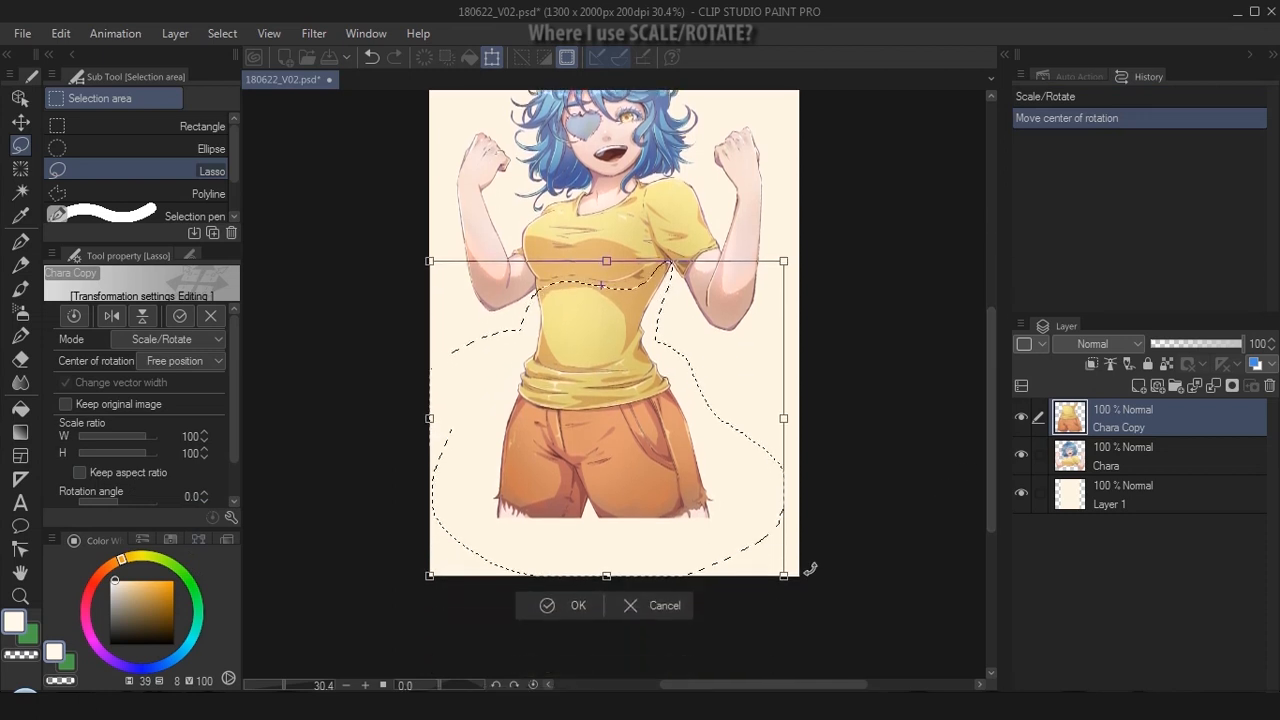
left_click_drag(785, 576, 796, 590)
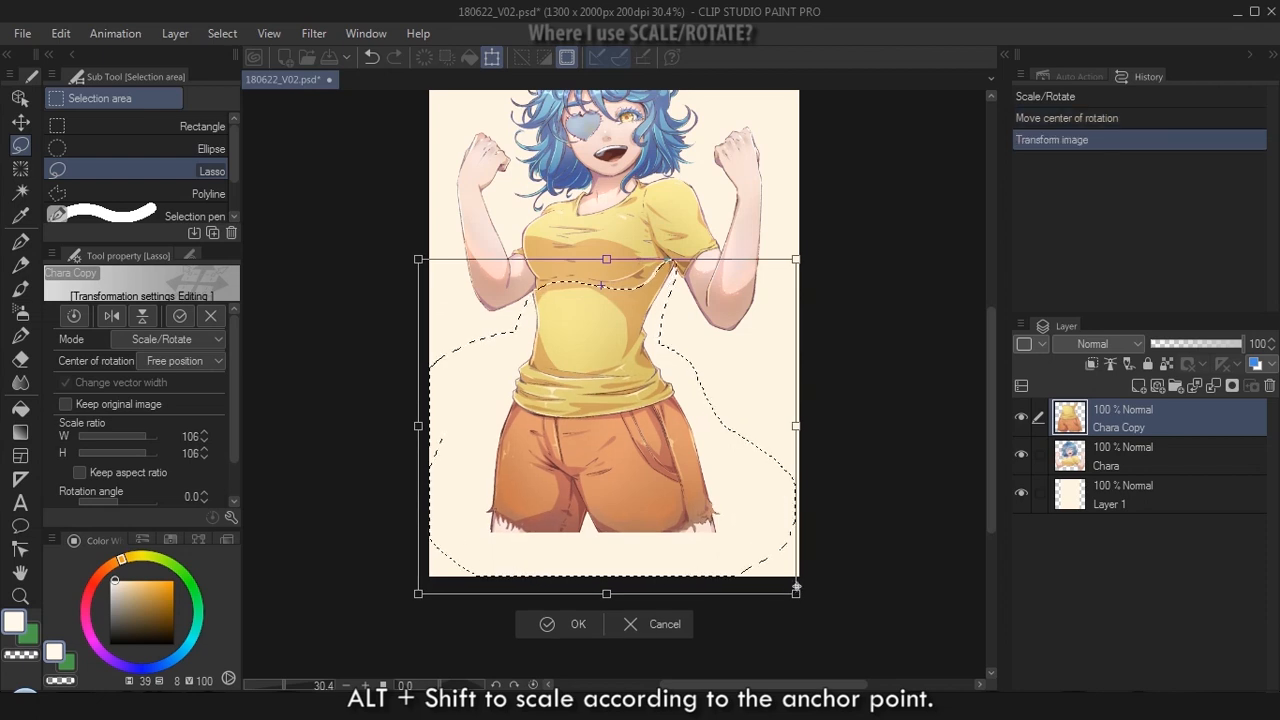
Nudge the scaled lower body slightly so its left side lines up with the upper torso
left_click_drag(706, 566, 708, 565)
key("Up")
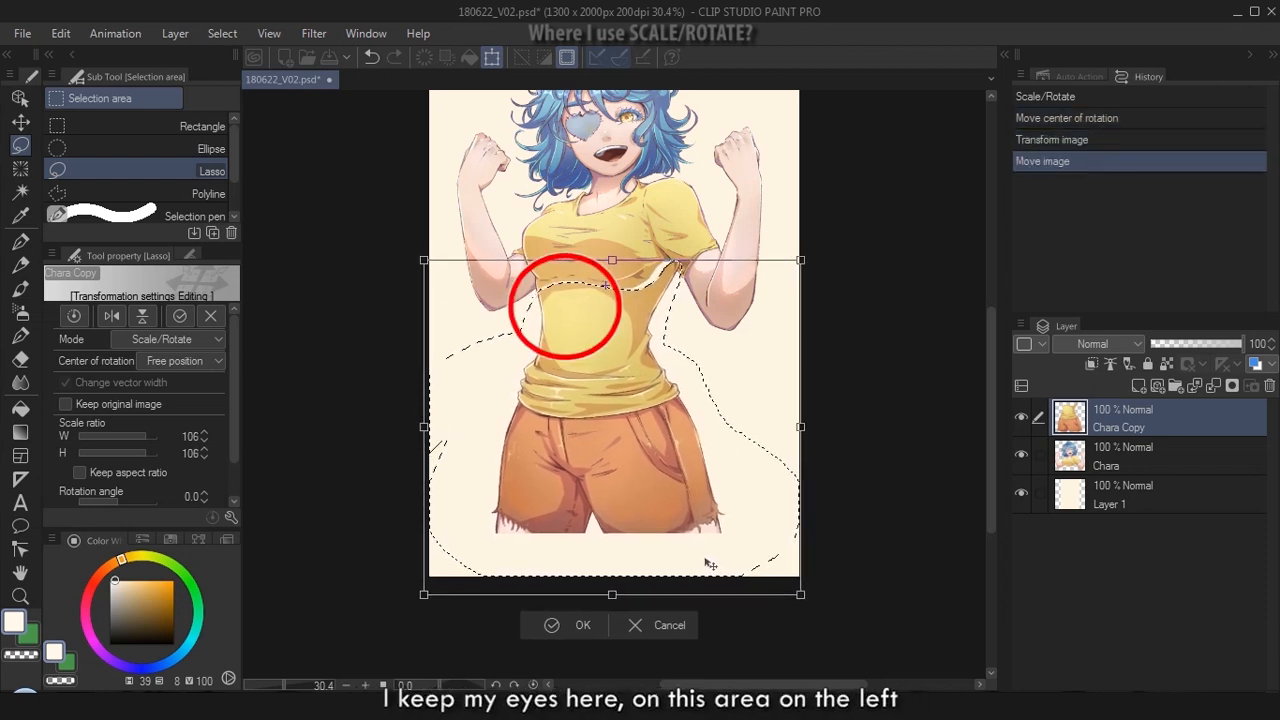
key("Down")
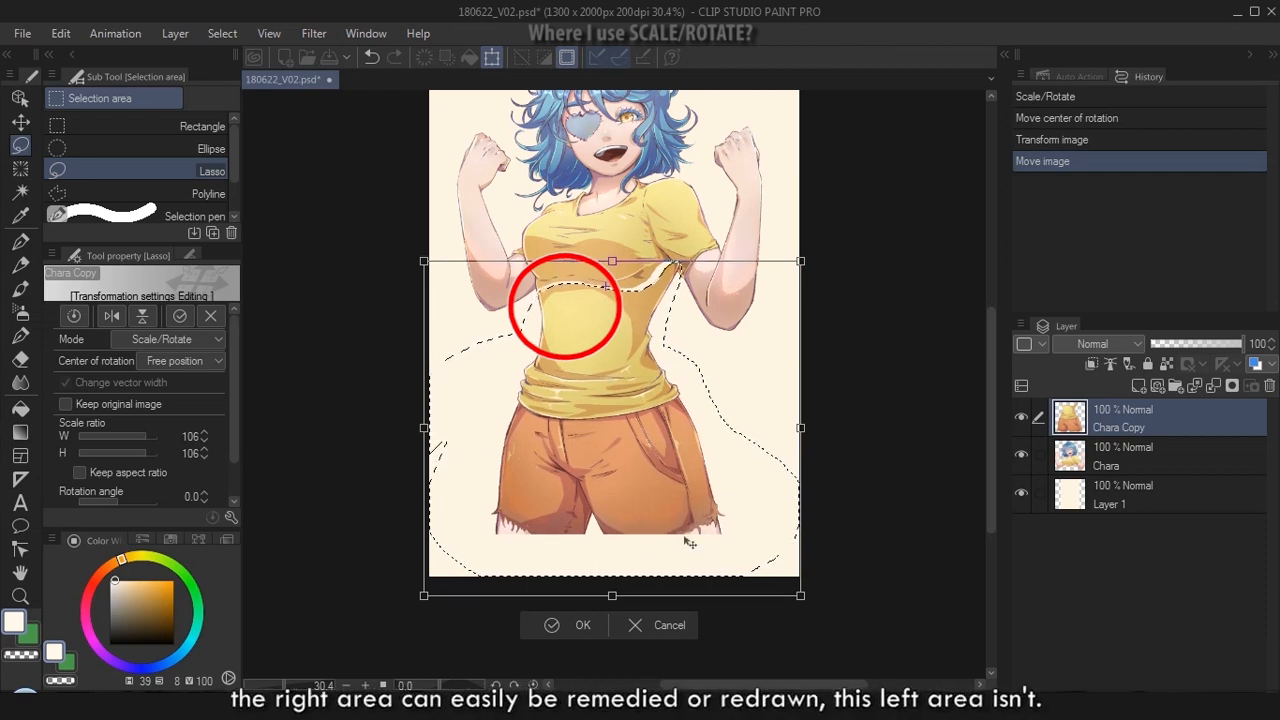
Stretch the lower body downward from its lower-edge handle to a height ratio of about 110
scroll(728, 502, "down", 4)
scroll(766, 466, "up", 3)
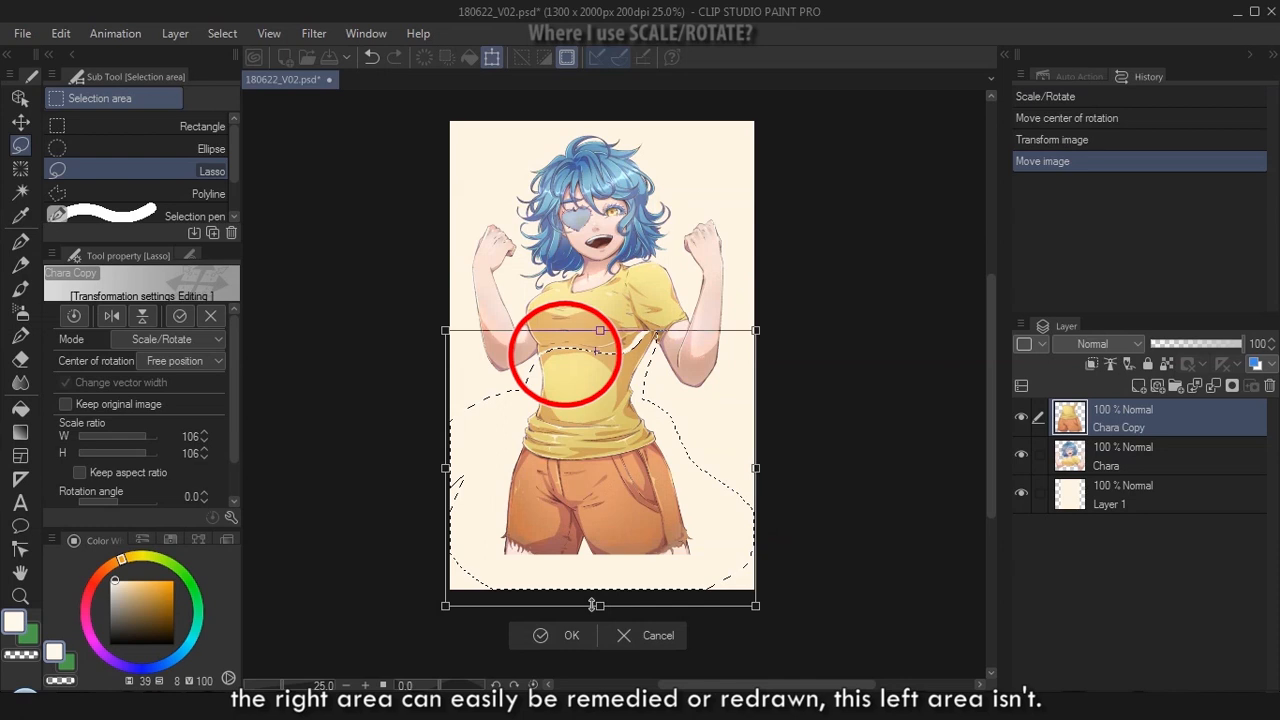
left_click_drag(592, 605, 601, 615)
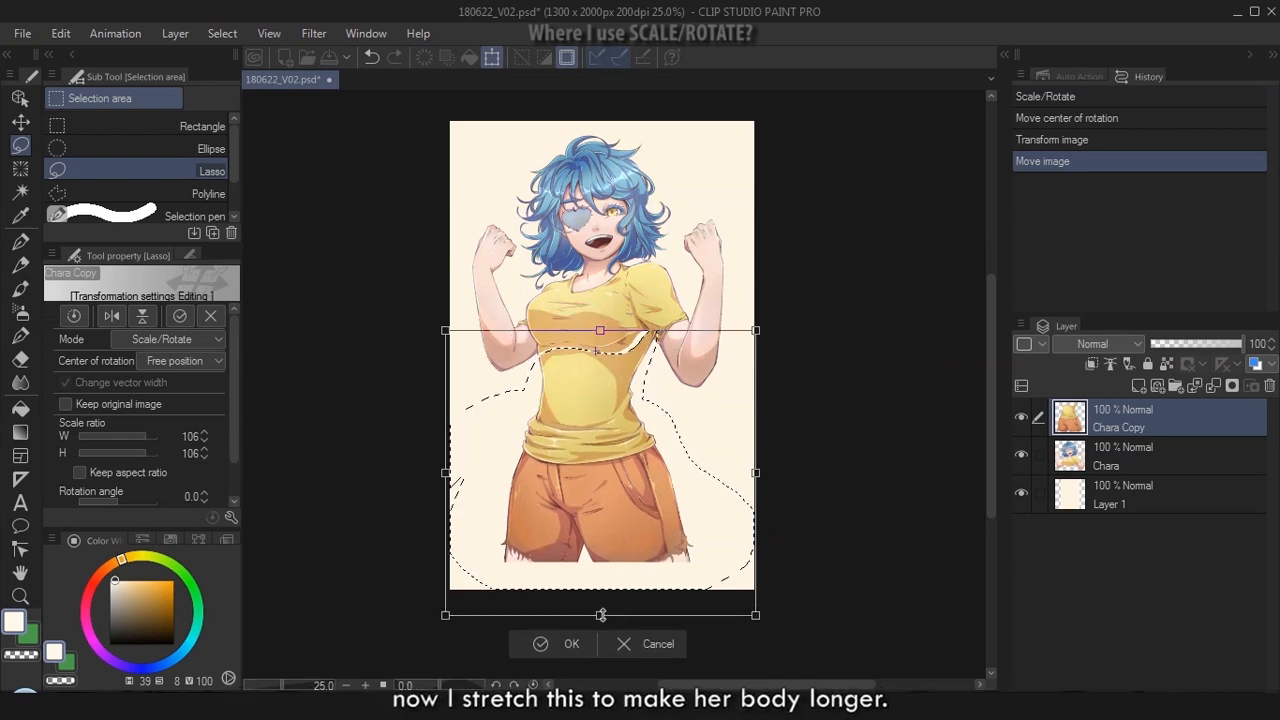
left_click_drag(601, 615, 601, 613)
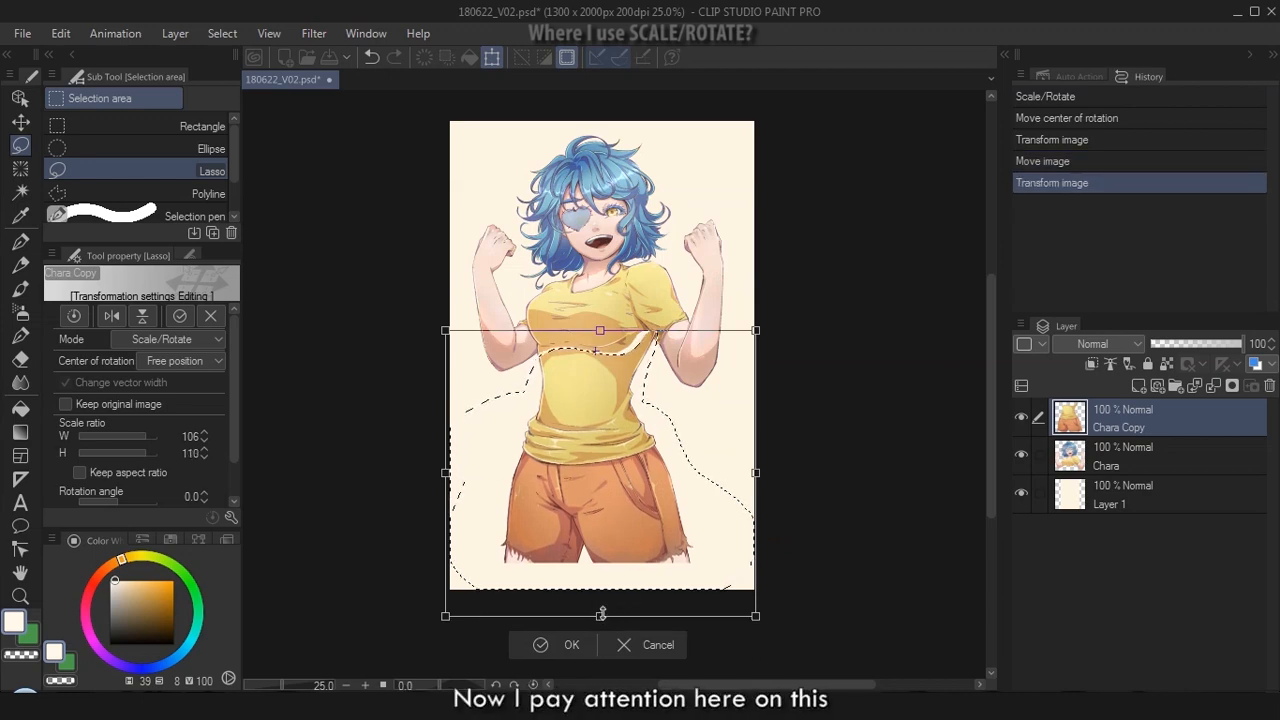
Nudge the lower body up against the chest's cut edge to narrow the gap, and apply the transformation
scroll(660, 350, "up", 4)
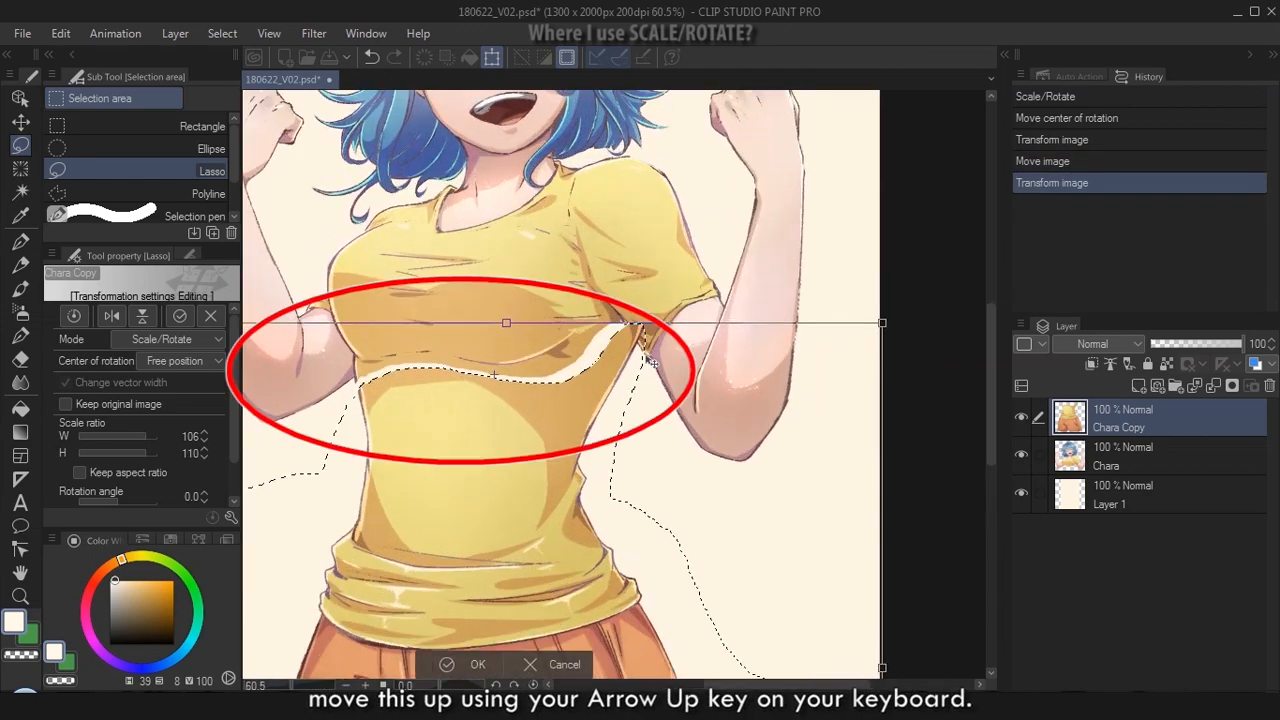
key("Up")
key("Up")
key("Up")
key("Up")
key("Up")
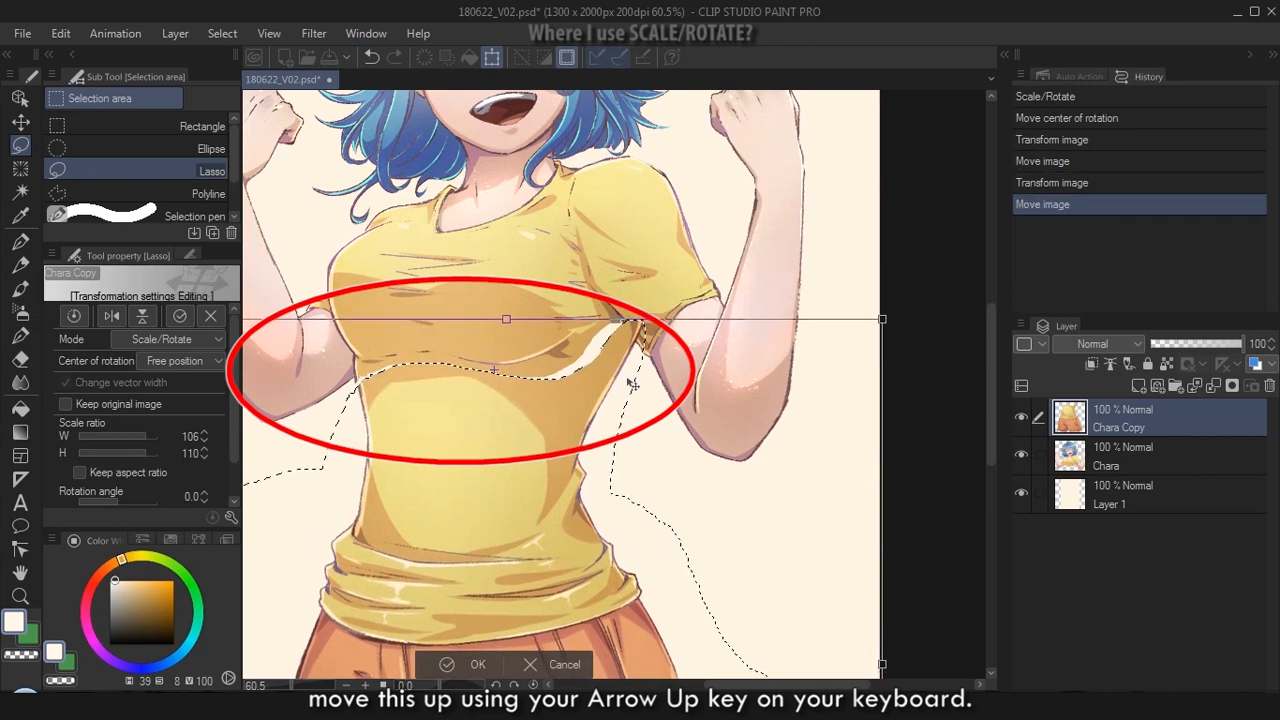
key("Down")
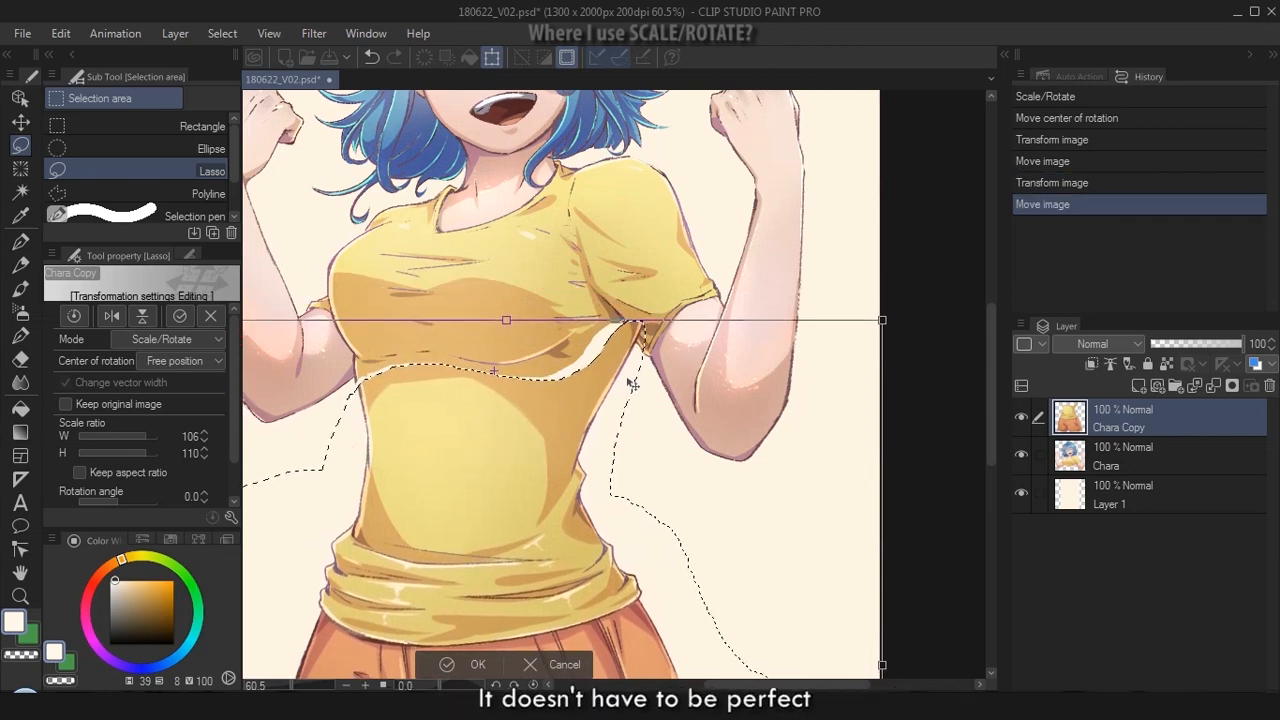
key("Left")
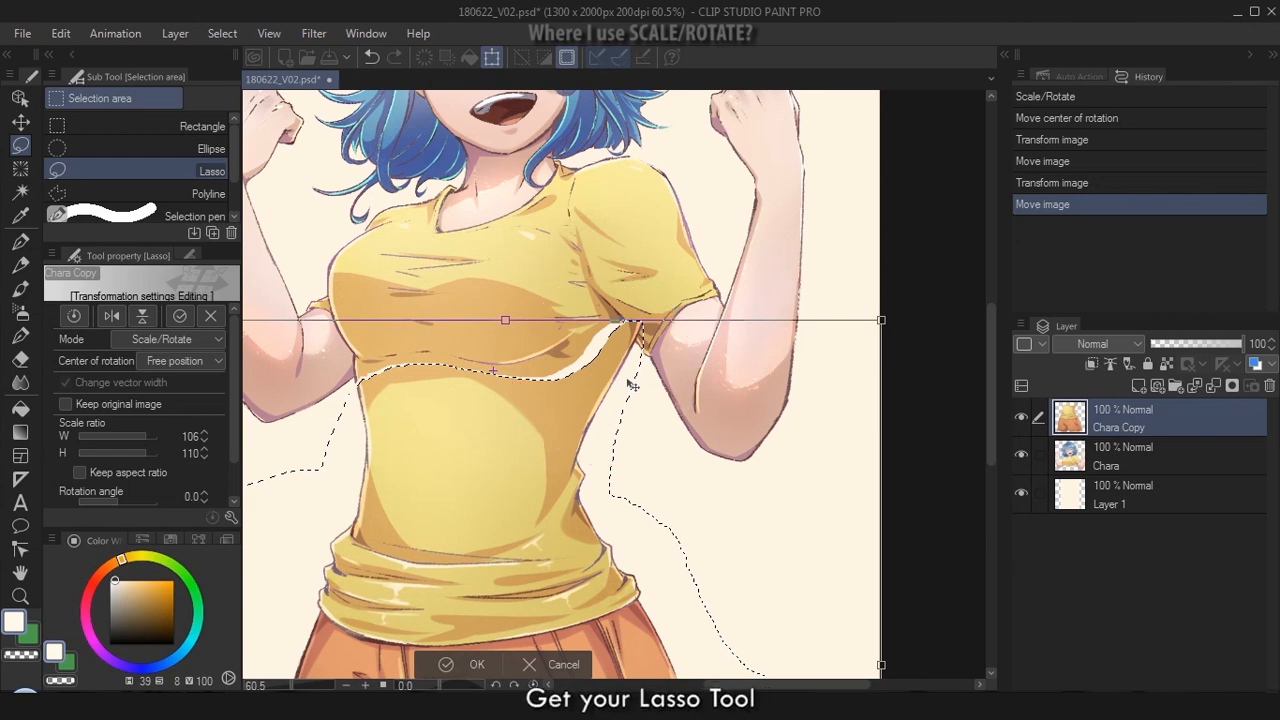
key("Return")
Lasso the gap area under the armpit, and with Scale/Rotate move its centre of rotation to the selection's lower end
mouse_move(654, 296)
left_mouse_down()
mouse_move(604, 281)
mouse_move(559, 320)
mouse_move(540, 388)
left_mouse_up()
left_click_drag(692, 316, 656, 298)
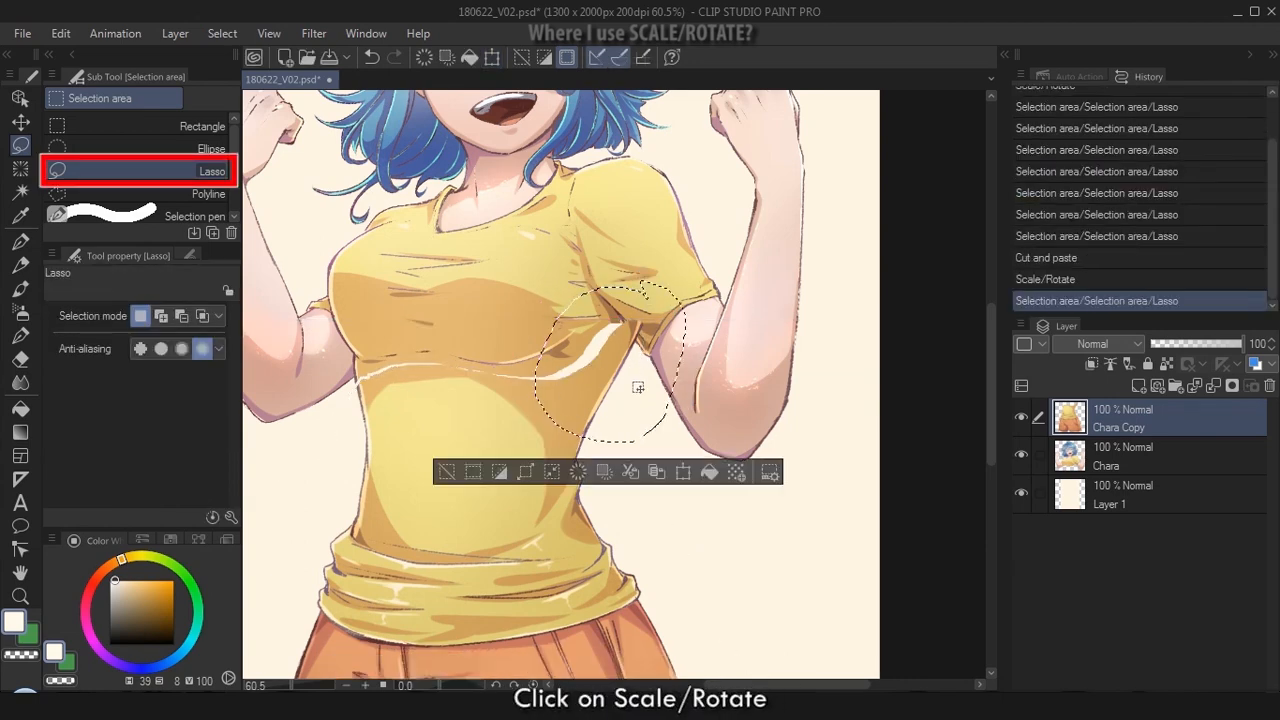
left_click(683, 473)
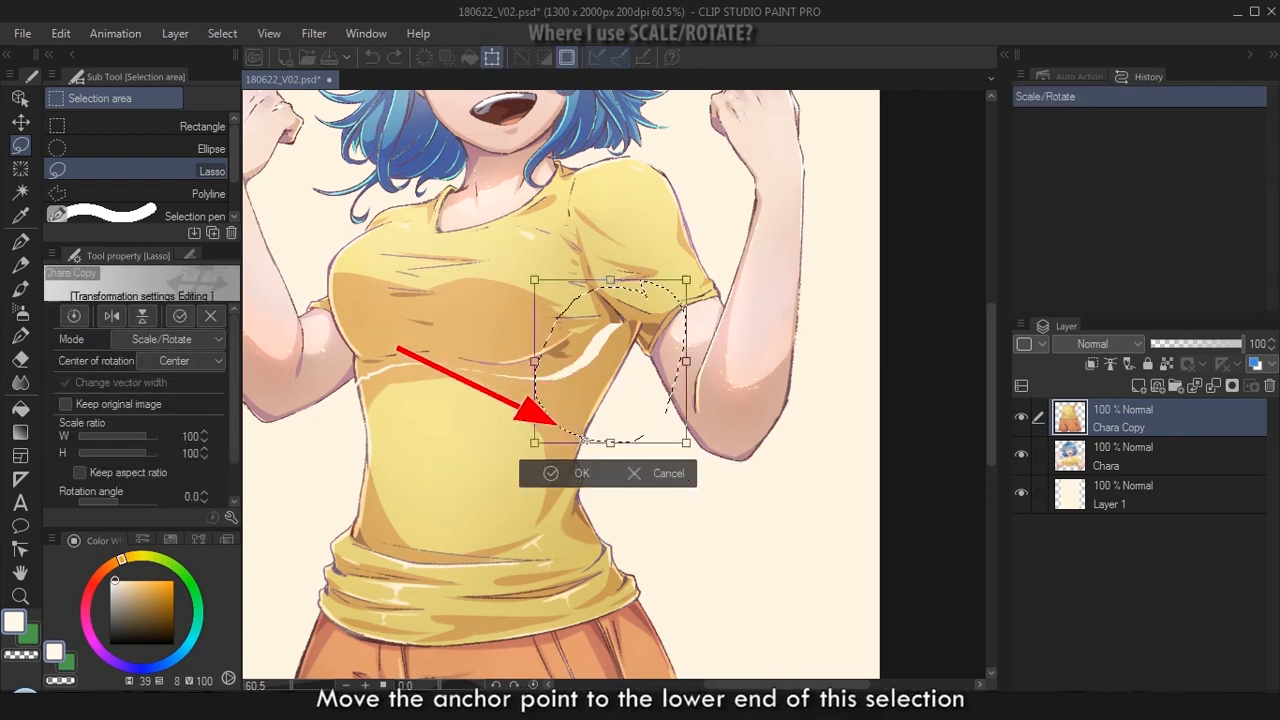
left_click_drag(585, 441, 585, 440)
scroll(583, 410, "up", 4)
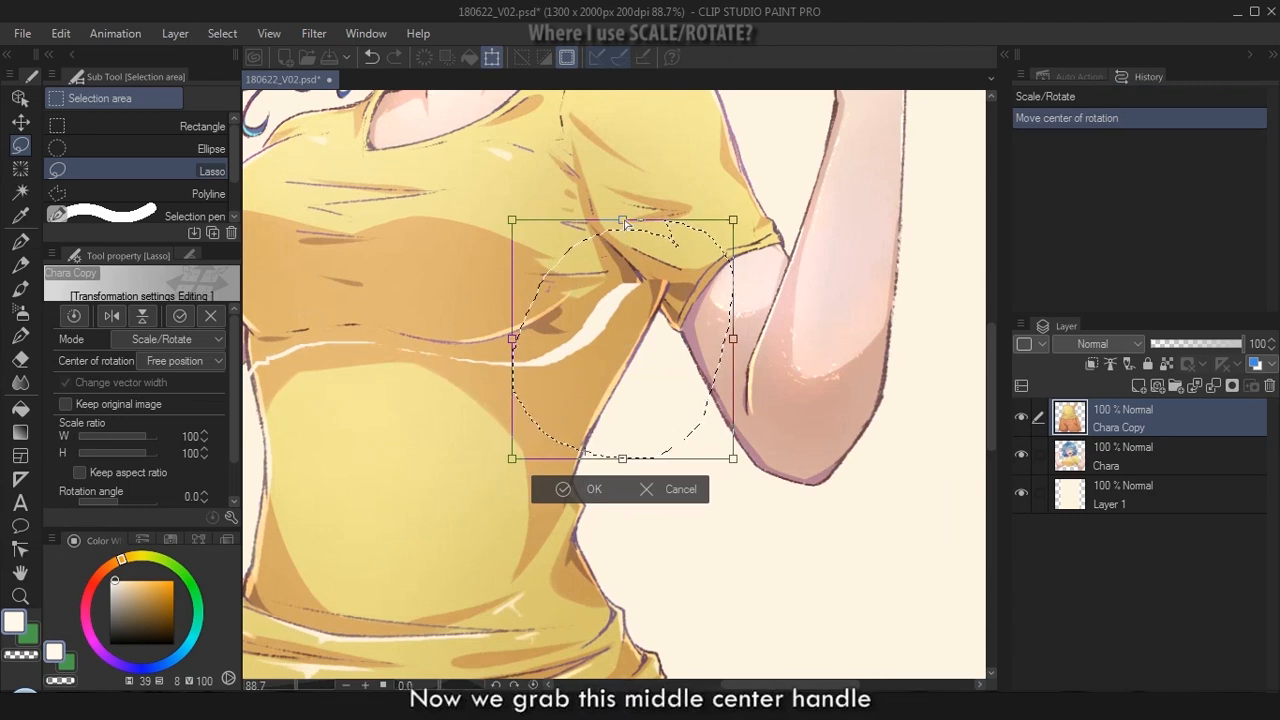
Slant the selected torso area toward the chest from its upper middle handle to narrow the white gap, and apply the transformation
left_click_drag(625, 224, 583, 230)
key("ctrl+z")
key("ctrl+z")
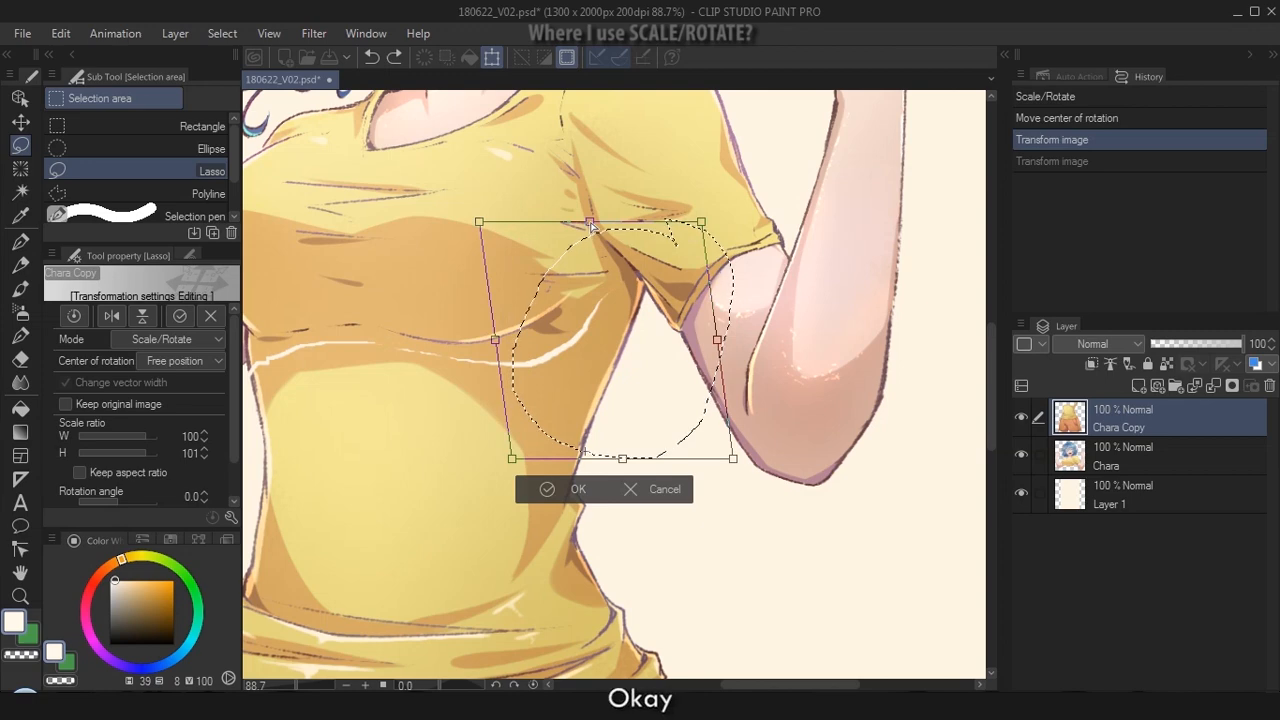
left_click_drag(591, 226, 588, 227)
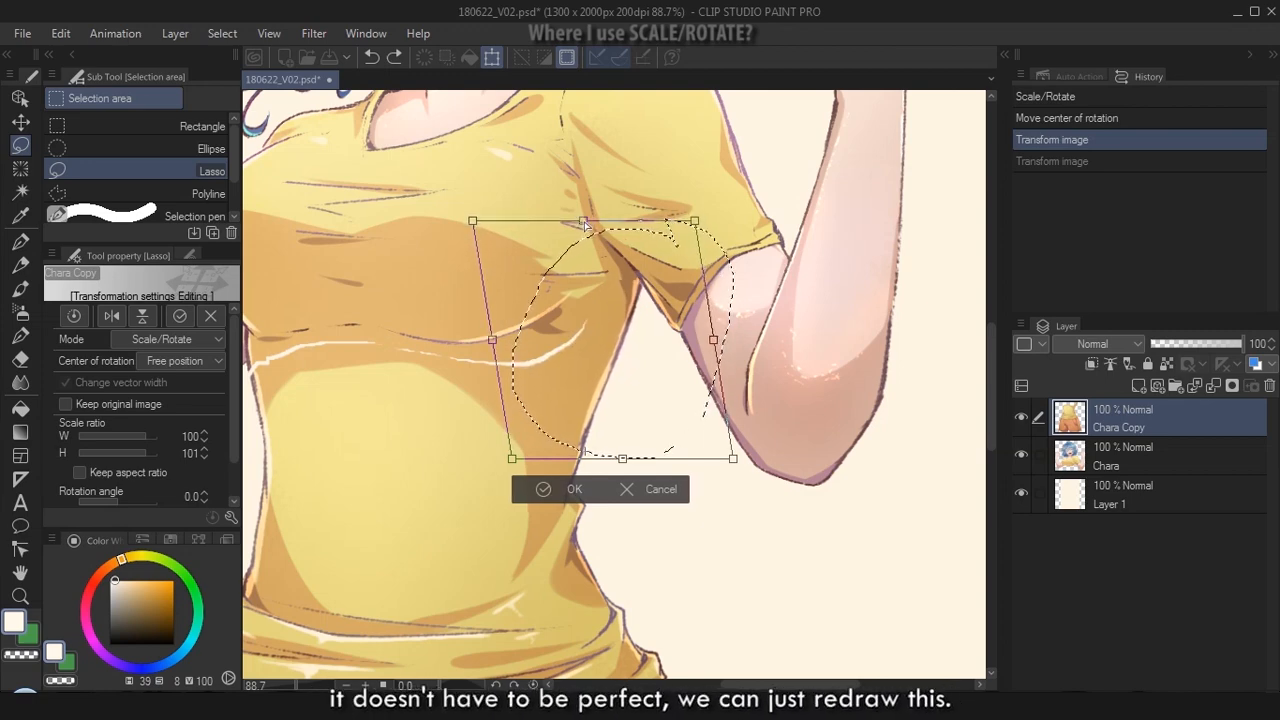
key("ctrl+y")
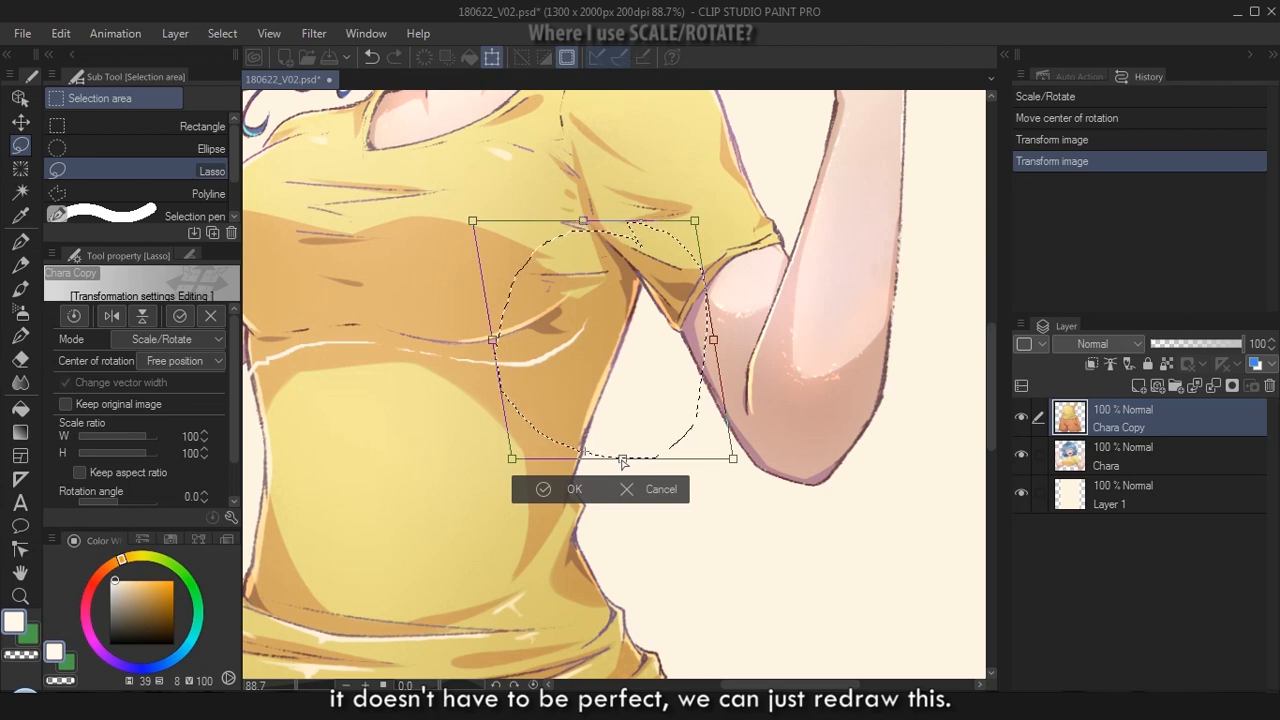
left_click_drag(622, 462, 623, 458)
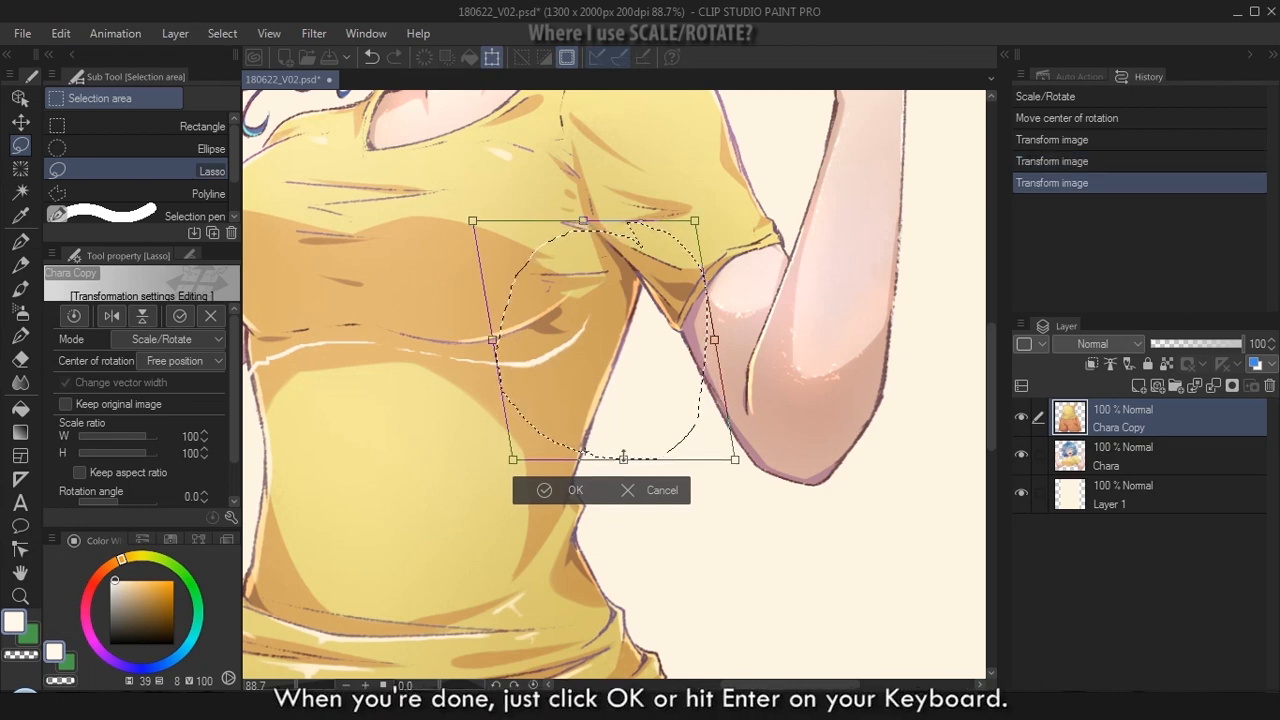
key("Return")
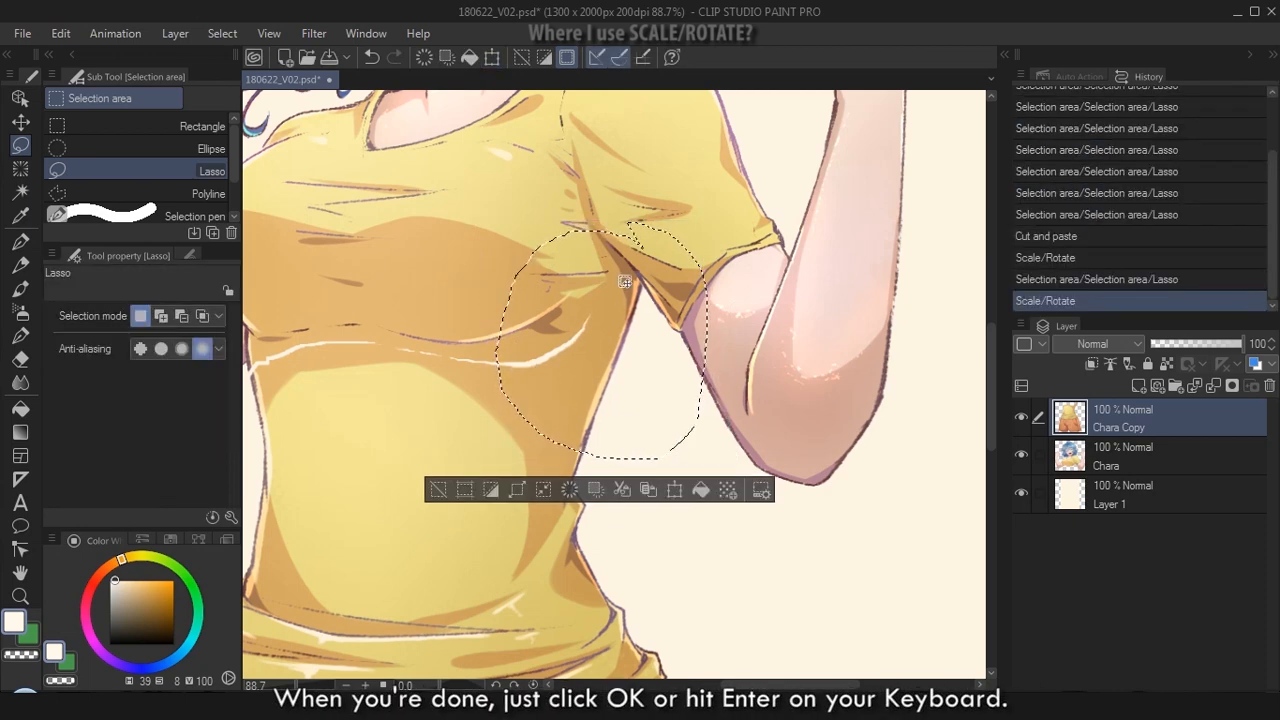
Deselect the area and merge the Chara Copy layer into the Chara layer below
key("ctrl+d")
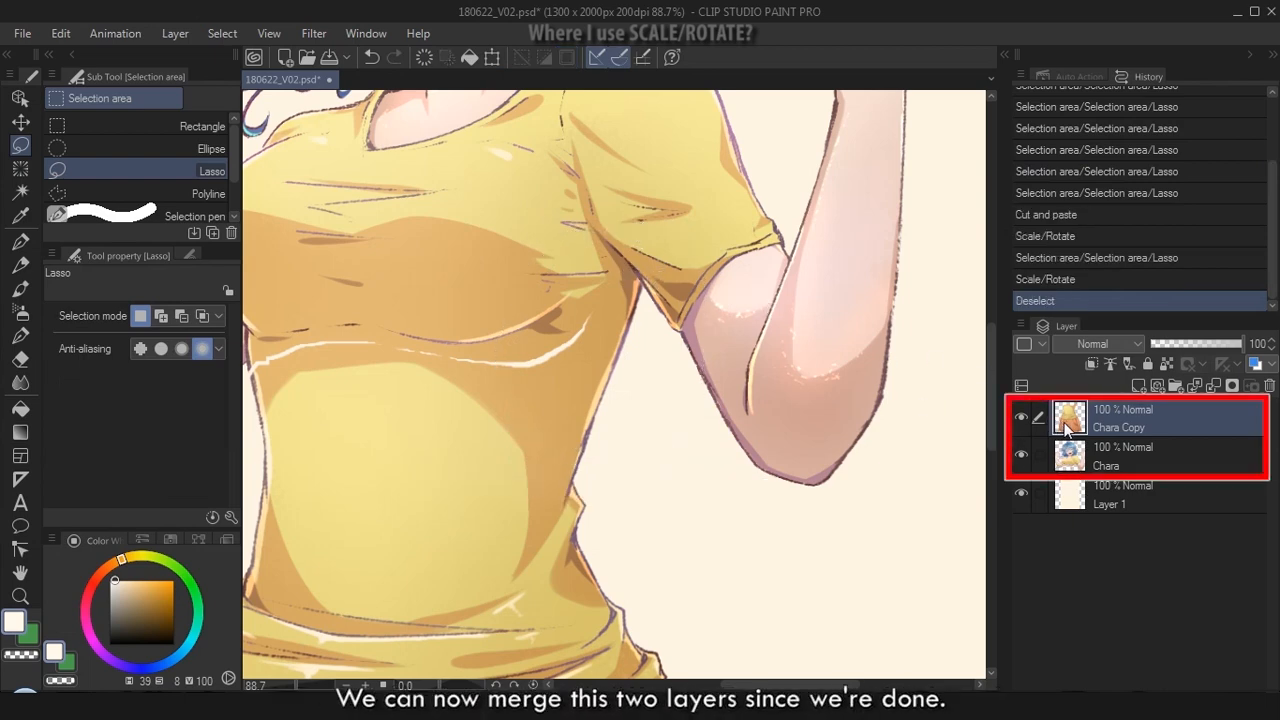
key("ctrl+e")
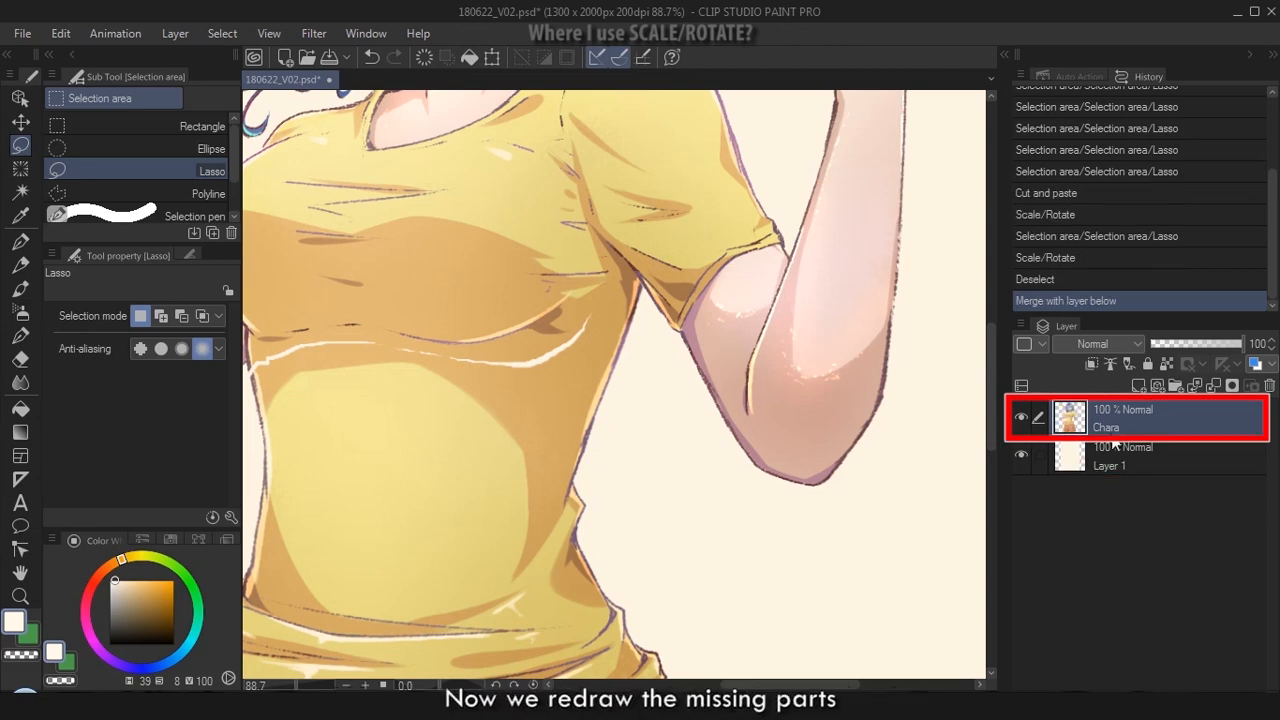
Sample the shirt's shaded orange-brown colour beside the armpit
scroll(668, 296, "up", 10)
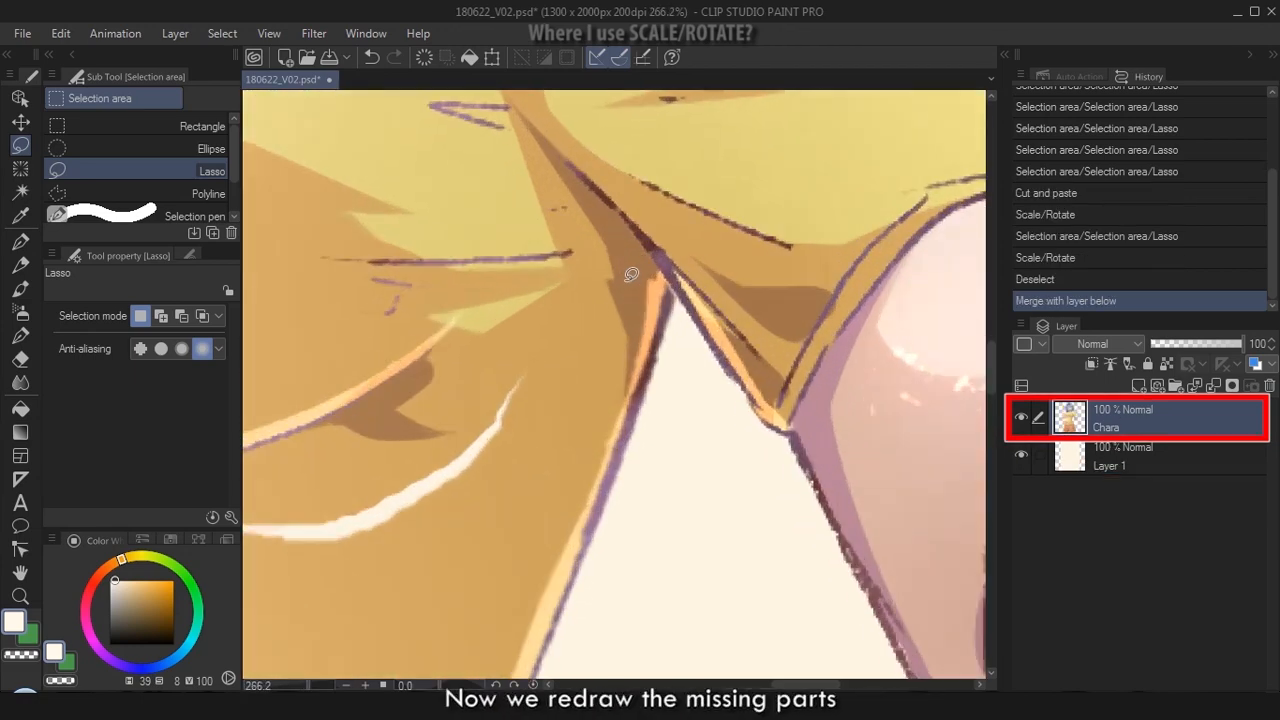
scroll(650, 340, "down", 2)
scroll(632, 335, "up", 1)
right_click(597, 340)
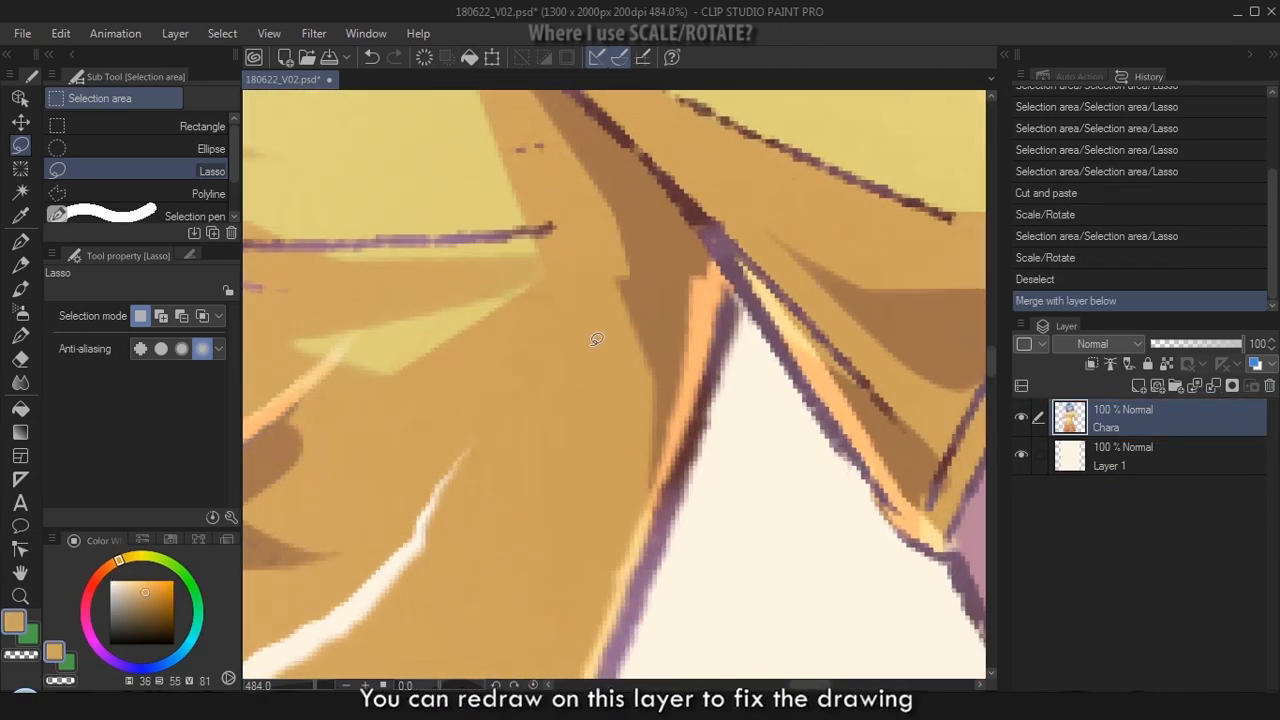
key("b")
key("[")
key("[")
key("[")
key("[")
key("[")
key("[")
key("[")
key("[")
key("[")
key("[")
key("[")
key("[")
key("[")
key("[")
key("[")
key("[")
left_click(563, 286)
Redraw the shirt's shading around the armpit seam on the Chara layer with the G-pen
key("p")
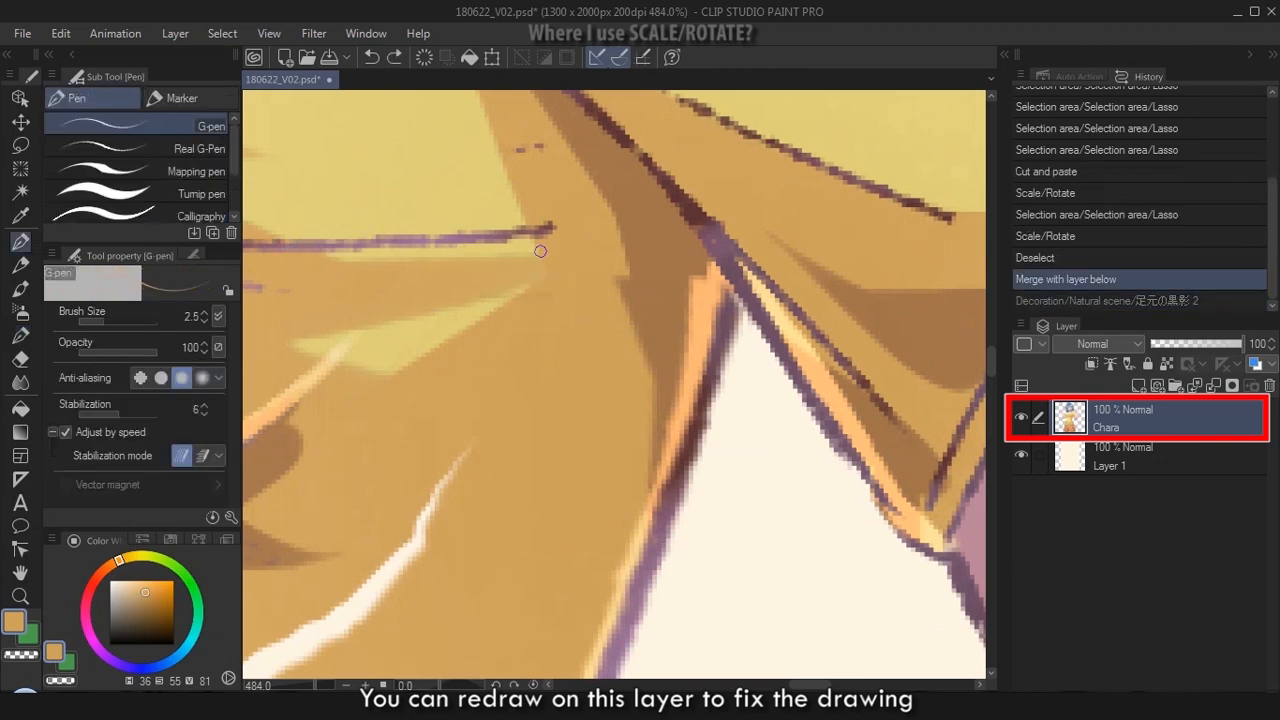
left_click_drag(594, 222, 631, 385)
right_click(665, 325)
mouse_move(686, 280)
left_mouse_down()
mouse_move(680, 347)
mouse_move(673, 256)
mouse_move(700, 285)
left_mouse_up()
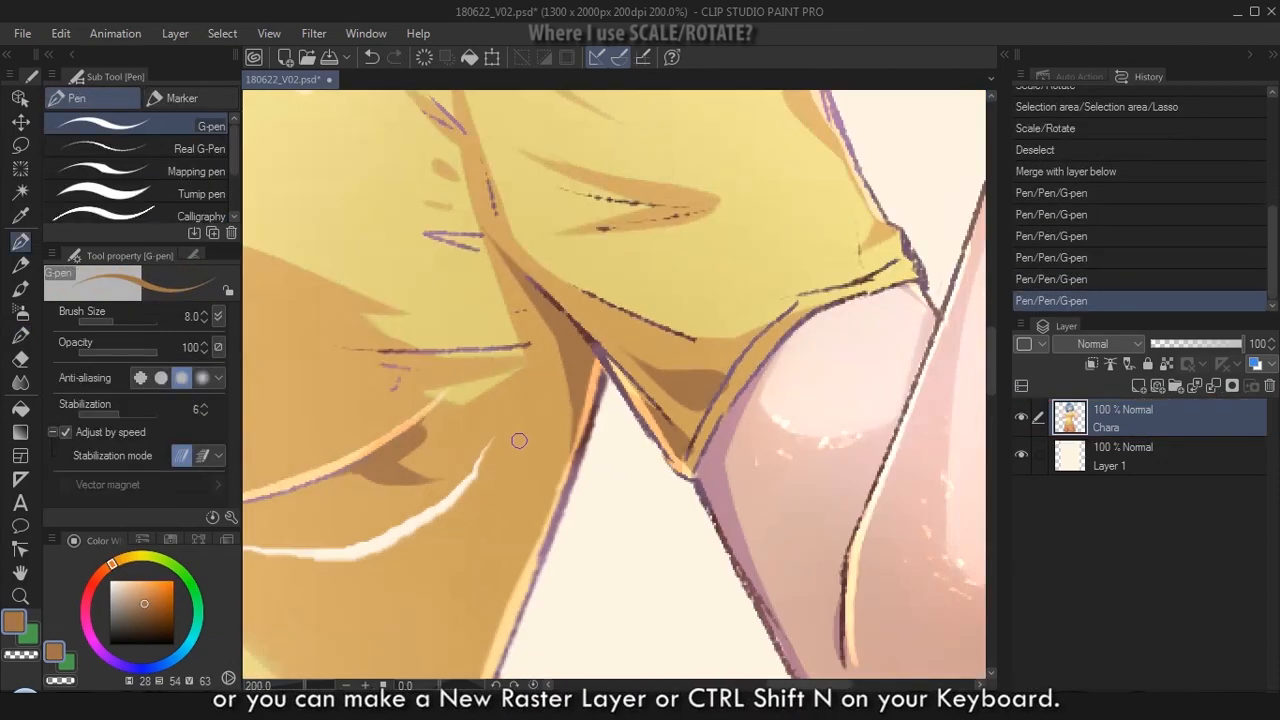
Add a new raster layer between Layer 1 and the Chara layer
key("h")
mouse_move(491, 523)
left_mouse_down()
mouse_move(765, 380)
mouse_move(809, 388)
left_mouse_up()
left_click_drag(728, 416, 831, 383)
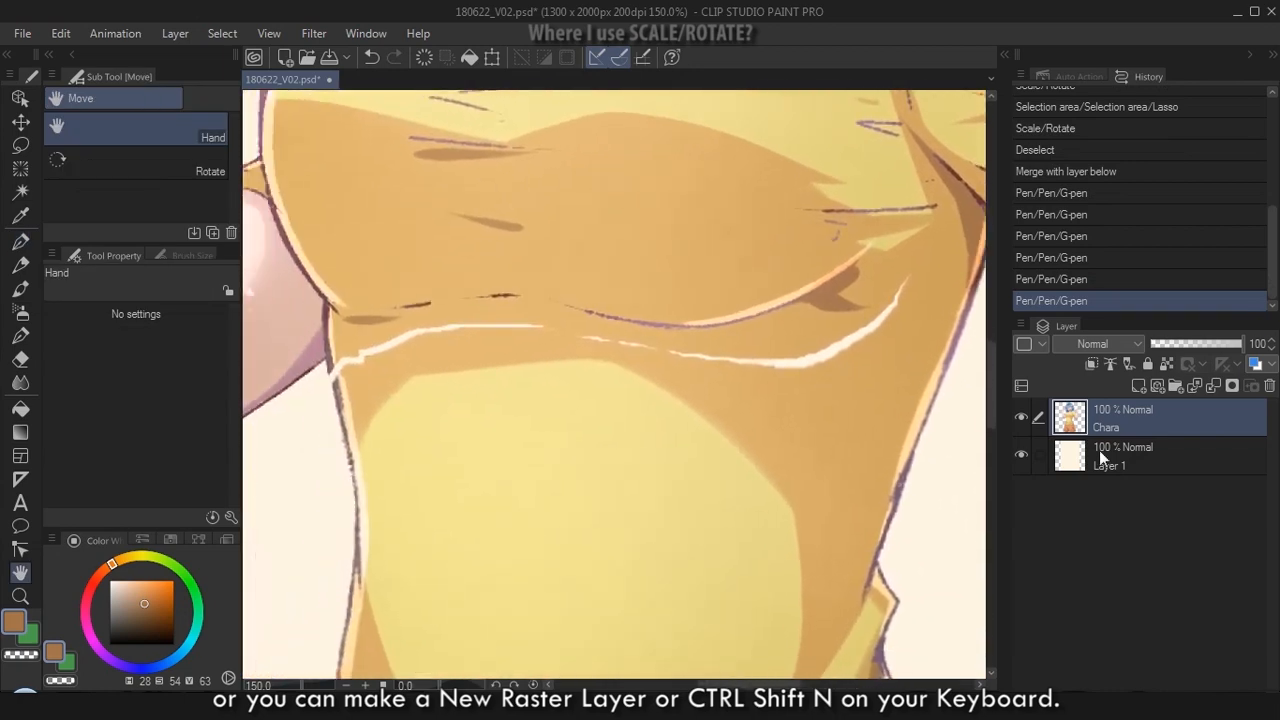
left_click(1138, 455)
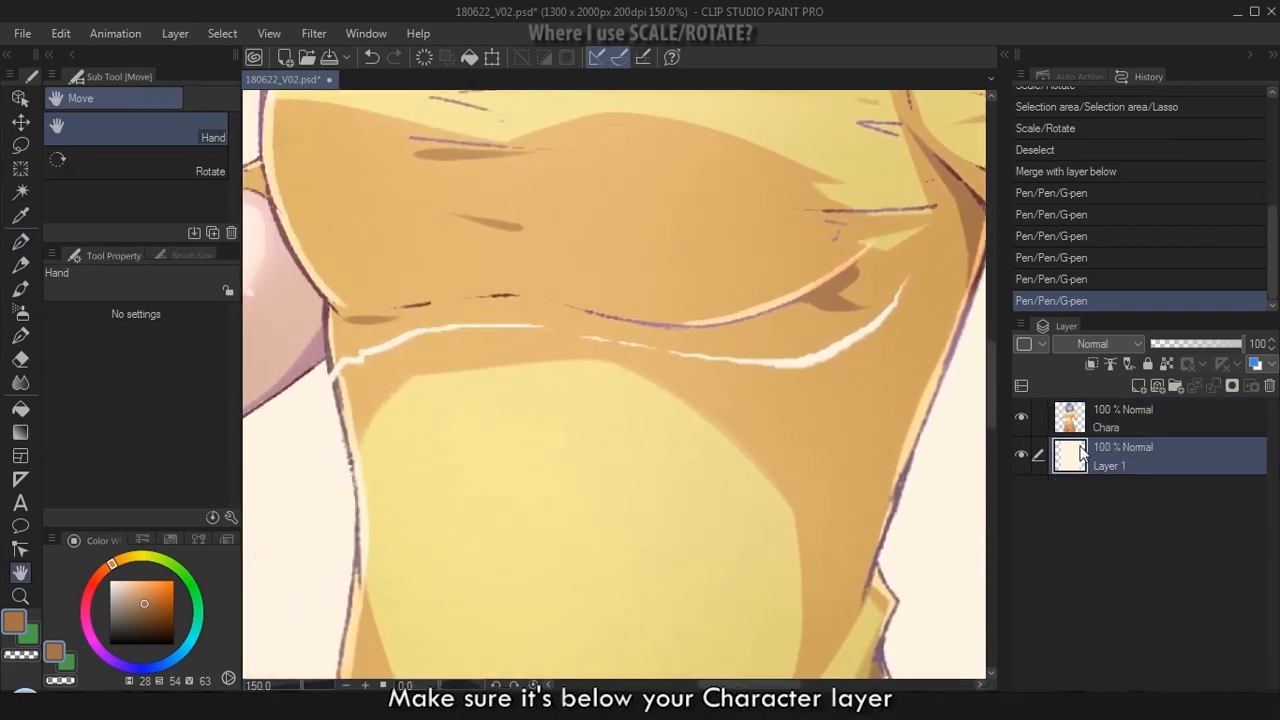
key("ctrl+shift+n")
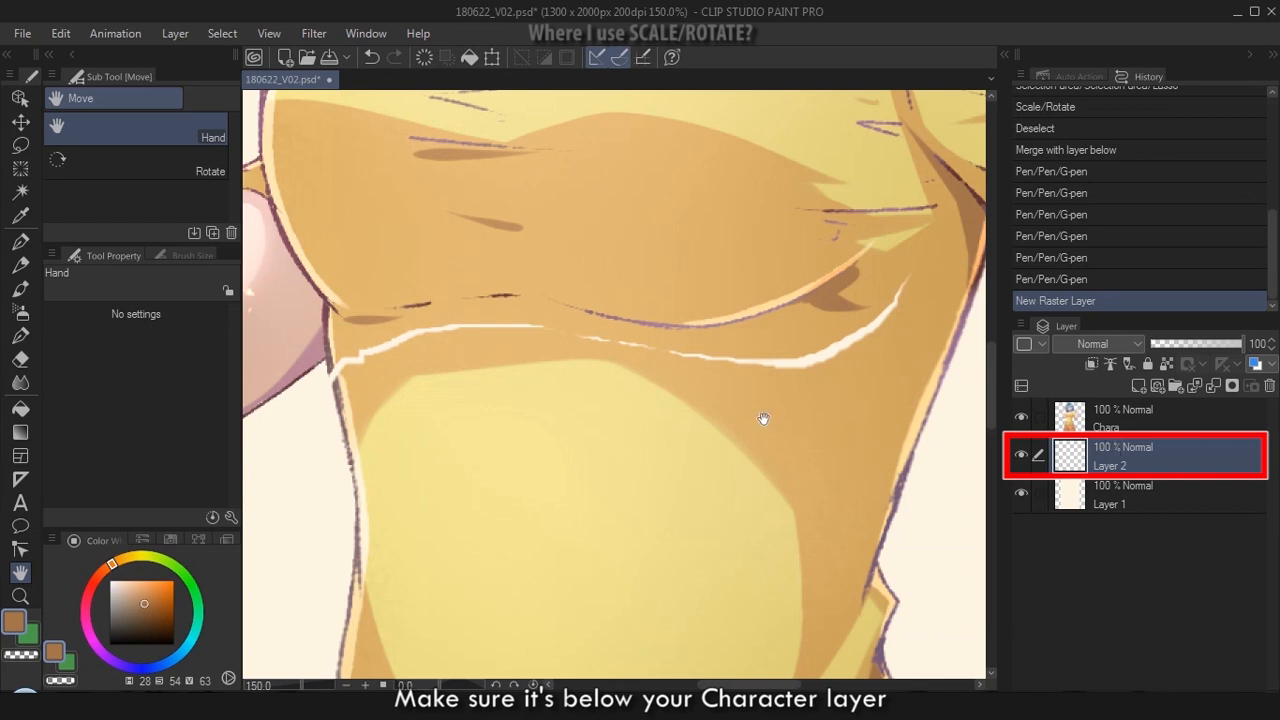
Fill the gap's outer end beside the torso outline with the sampled shirt colour, using the G-pen at size 10
scroll(357, 364, "up", 3)
left_click_drag(386, 383, 463, 400)
key("p")
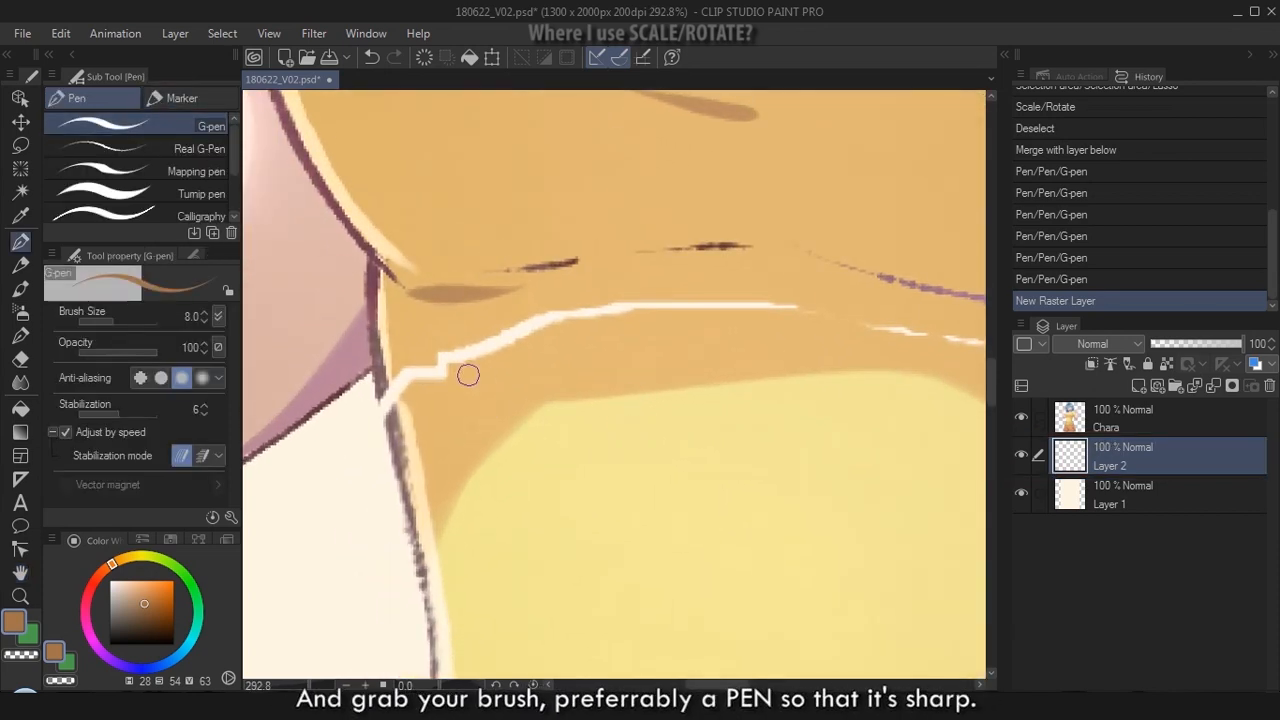
left_click(468, 375, "alt")
key("bracketright")
key("bracketright")
key("bracketright")
key("bracketleft")
key("bracketleft")
mouse_move(413, 358)
left_mouse_down()
mouse_move(446, 362)
mouse_move(393, 402)
left_mouse_up()
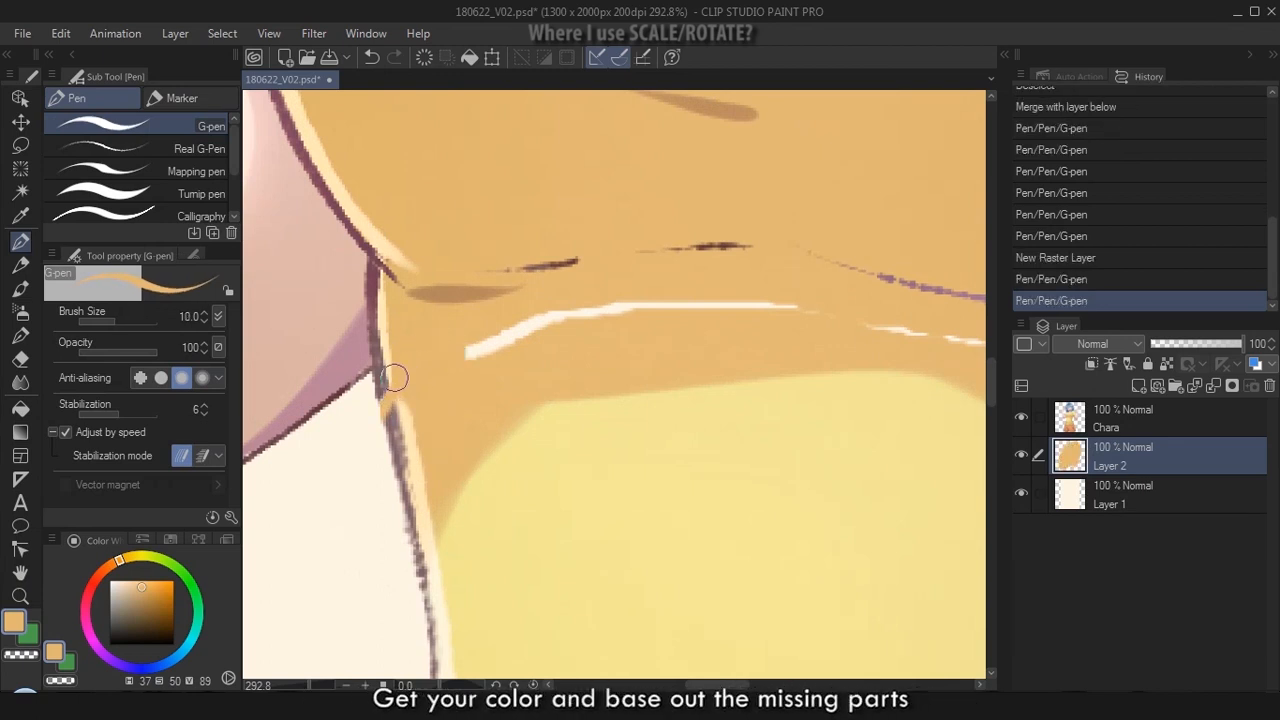
Clean up the fill with the Hard eraser and base in the rest of the gap with the G-pen at size 17
key("e")
mouse_move(468, 350)
left_mouse_down()
mouse_move(488, 338)
mouse_move(454, 354)
mouse_move(611, 311)
mouse_move(877, 321)
left_mouse_up()
key("ctrl+z")
key("p")
left_click(445, 337, "alt")
key("bracketright")
key("bracketright")
key("bracketright")
mouse_move(828, 327)
left_mouse_down()
mouse_move(637, 331)
mouse_move(465, 313)
left_mouse_up()
mouse_move(863, 355)
left_mouse_down()
mouse_move(686, 351)
mouse_move(838, 356)
left_mouse_up()
mouse_move(832, 357)
left_mouse_down()
mouse_move(460, 363)
mouse_move(701, 310)
mouse_move(666, 377)
mouse_move(886, 441)
left_mouse_up()
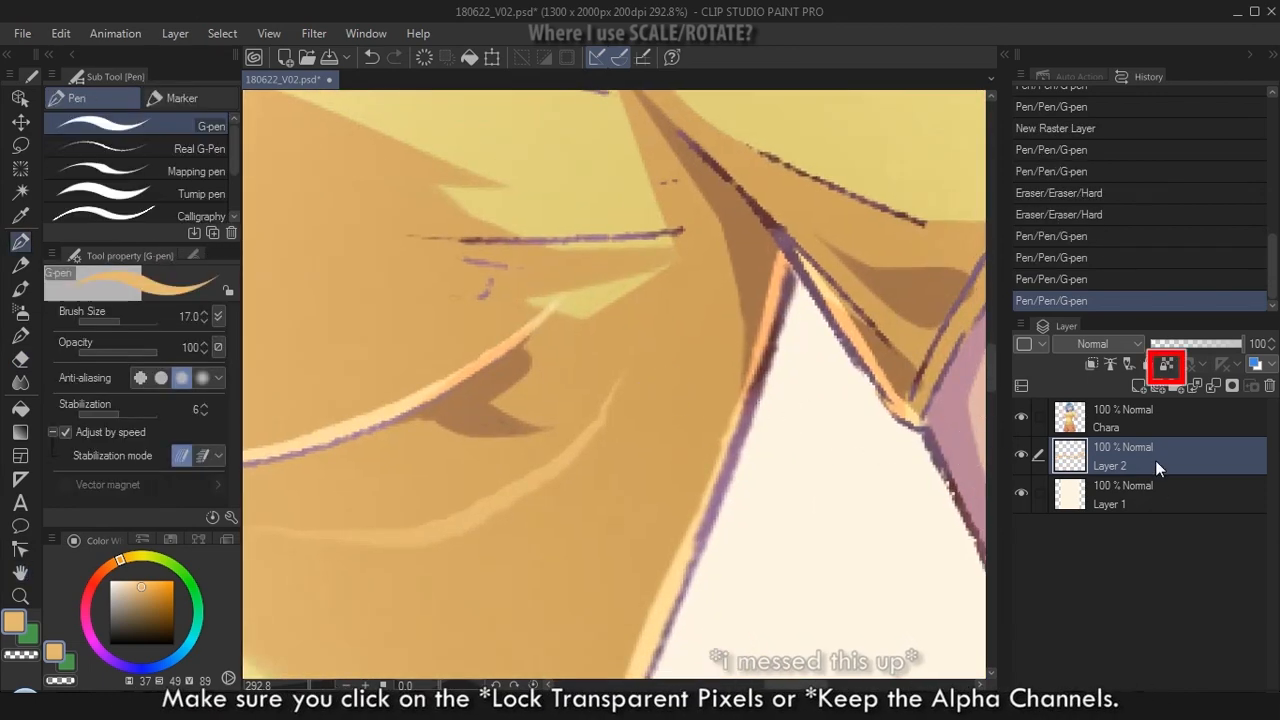
Lock the transparent pixels of Layer 2 and blend the filled gap into the shirt's shading with the Soft airbrush
left_click(1166, 367)
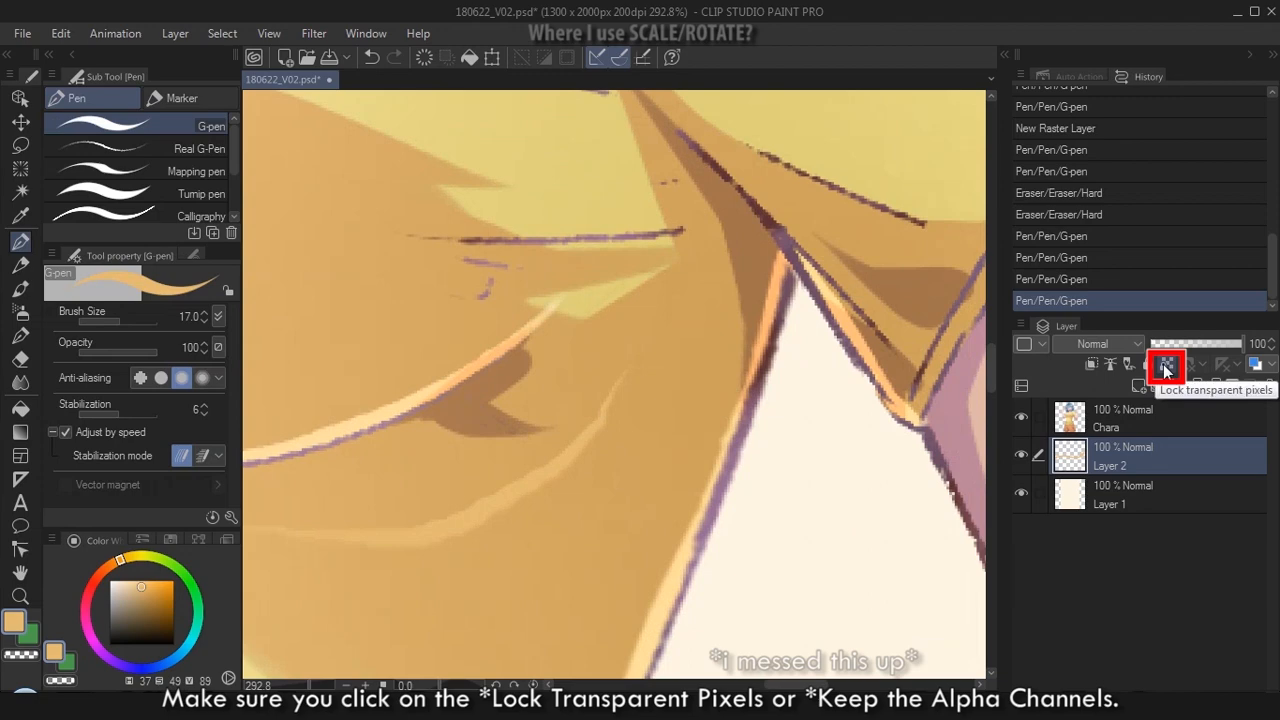
left_click(1166, 368)
left_click(651, 375, "alt")
key("b")
mouse_move(628, 372)
left_mouse_down()
mouse_move(601, 431)
mouse_move(520, 497)
left_mouse_up()
mouse_move(520, 497)
left_mouse_down()
mouse_move(441, 538)
mouse_move(376, 543)
left_mouse_up()
mouse_move(317, 507)
left_mouse_down()
mouse_move(614, 423)
mouse_move(557, 451)
left_mouse_up()
left_click(610, 428, "alt")
left_click_drag(649, 466, 778, 403)
Redraw the broken outline and highlight at the torso's left edge with a fine G-pen, and select the Chara layer
left_click_drag(530, 392, 960, 330)
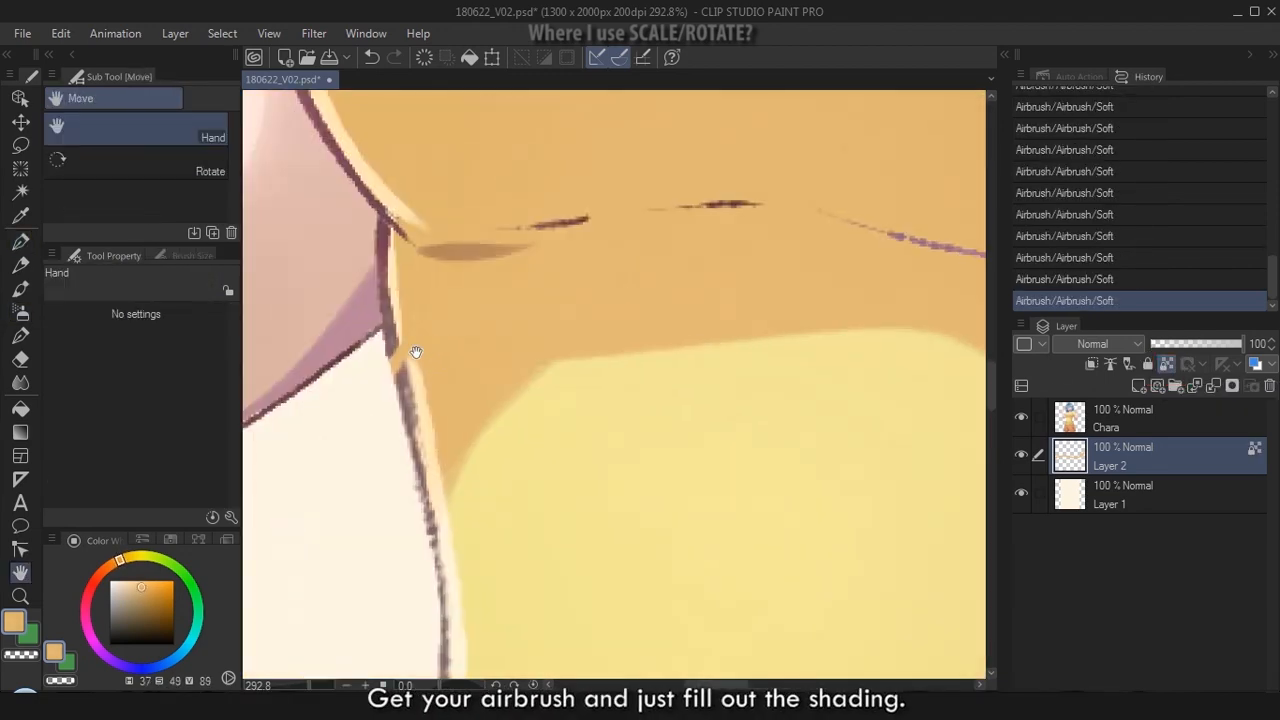
scroll(392, 355, "up", 3)
key("p")
left_click(394, 318, "alt")
left_click_drag(398, 325, 412, 378)
mouse_move(396, 315)
left_mouse_down()
mouse_move(393, 347)
mouse_move(413, 293)
mouse_move(426, 370)
left_mouse_up()
left_click(408, 290, "alt")
left_click_drag(403, 270, 407, 284)
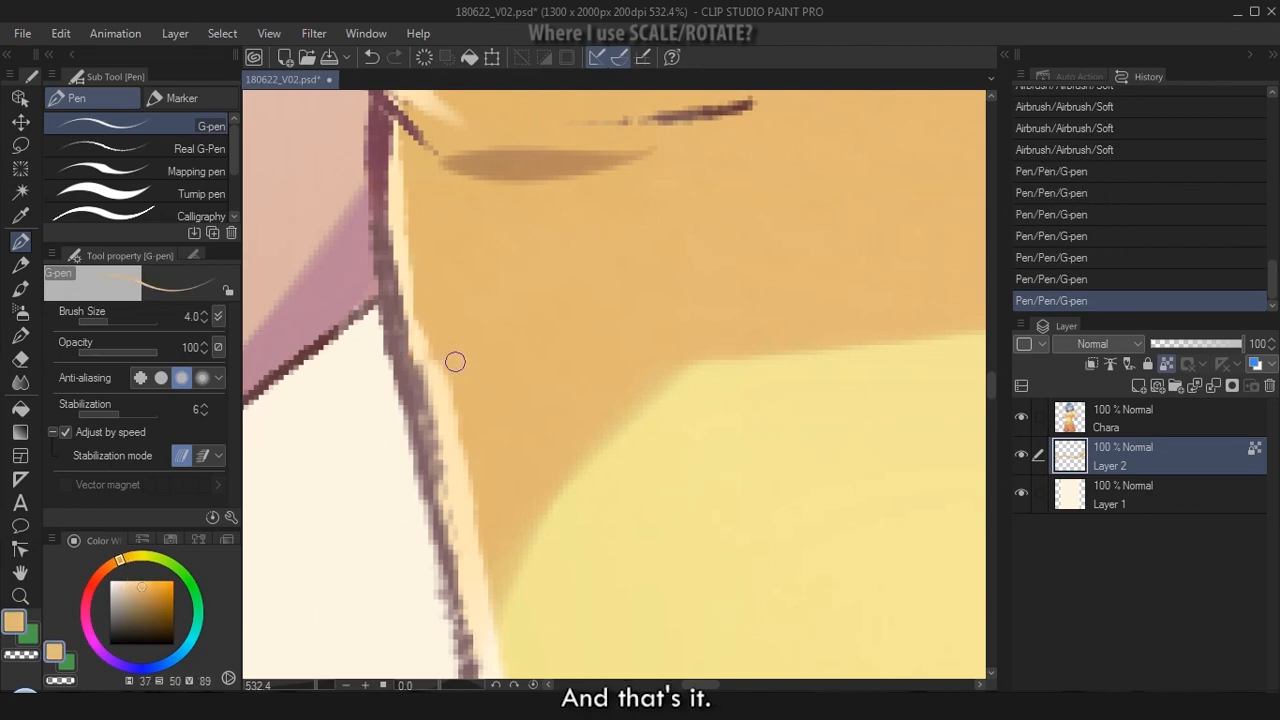
scroll(455, 361, "down", 10)
left_click(1135, 429)
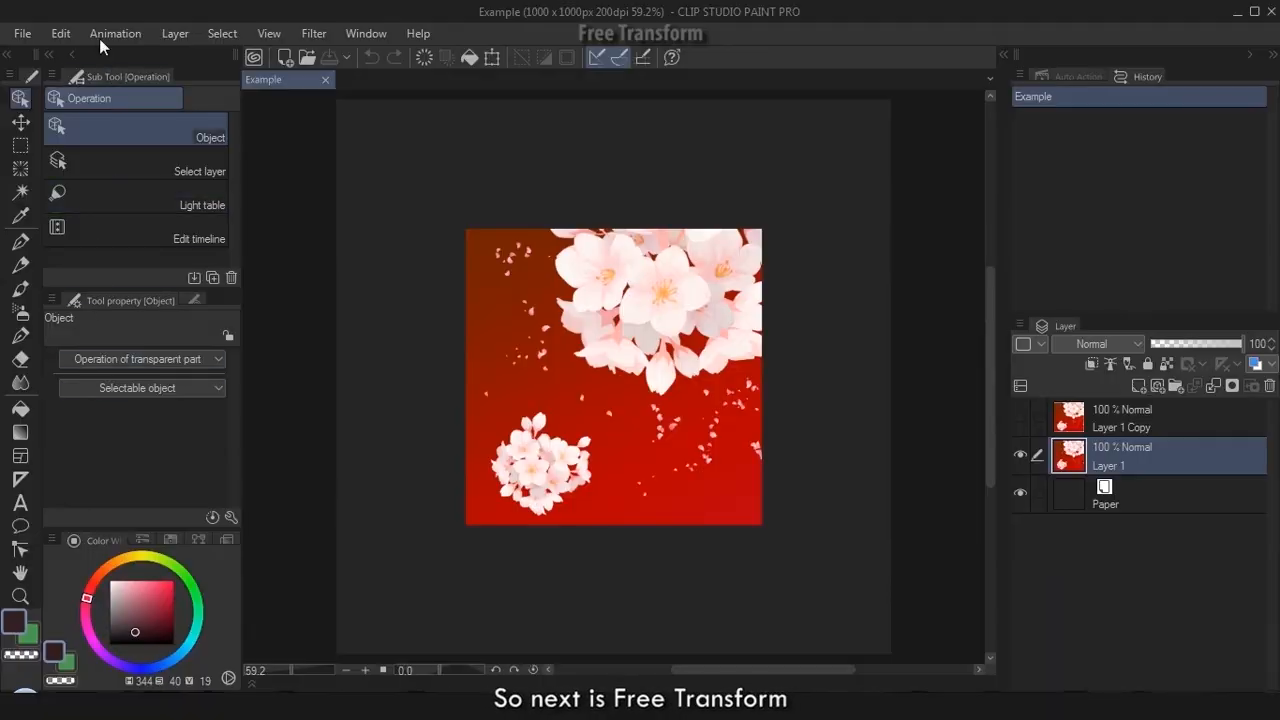
Start Free Transform on Layer 1 of the Example canvas and switch the transformation mode to Distort
left_click(61, 33)
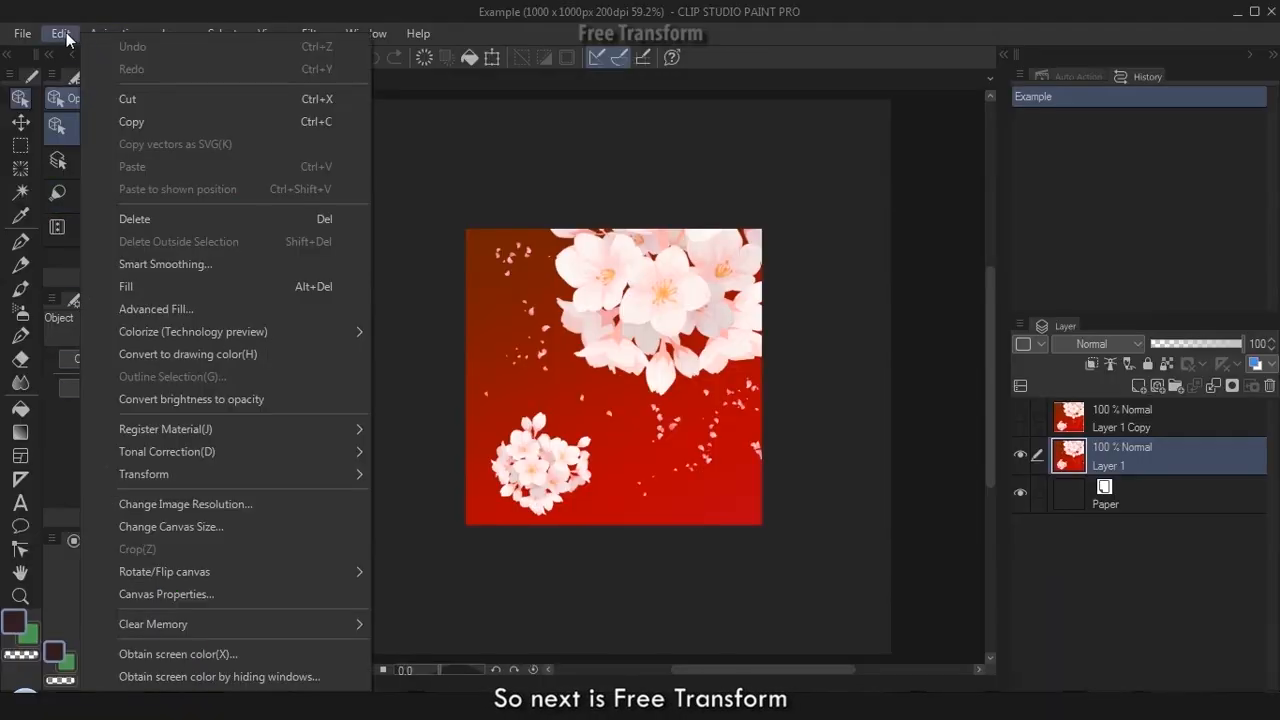
mouse_move(255, 482)
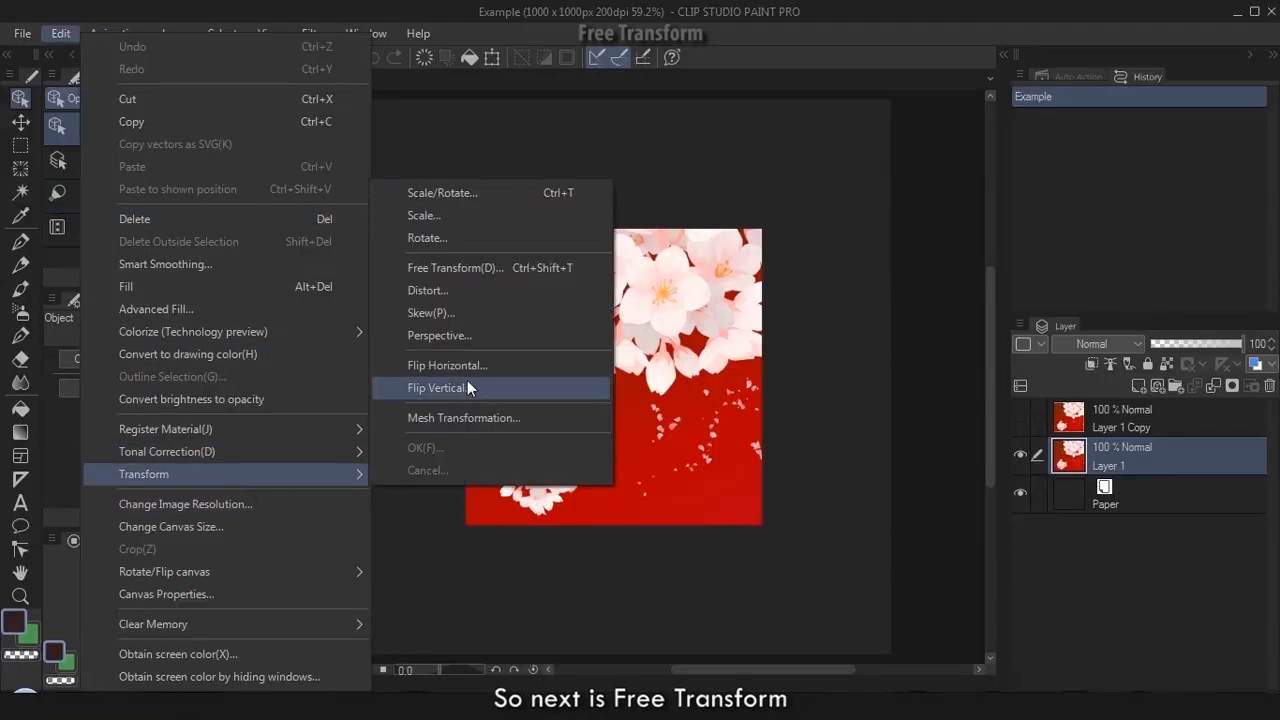
left_click(457, 267)
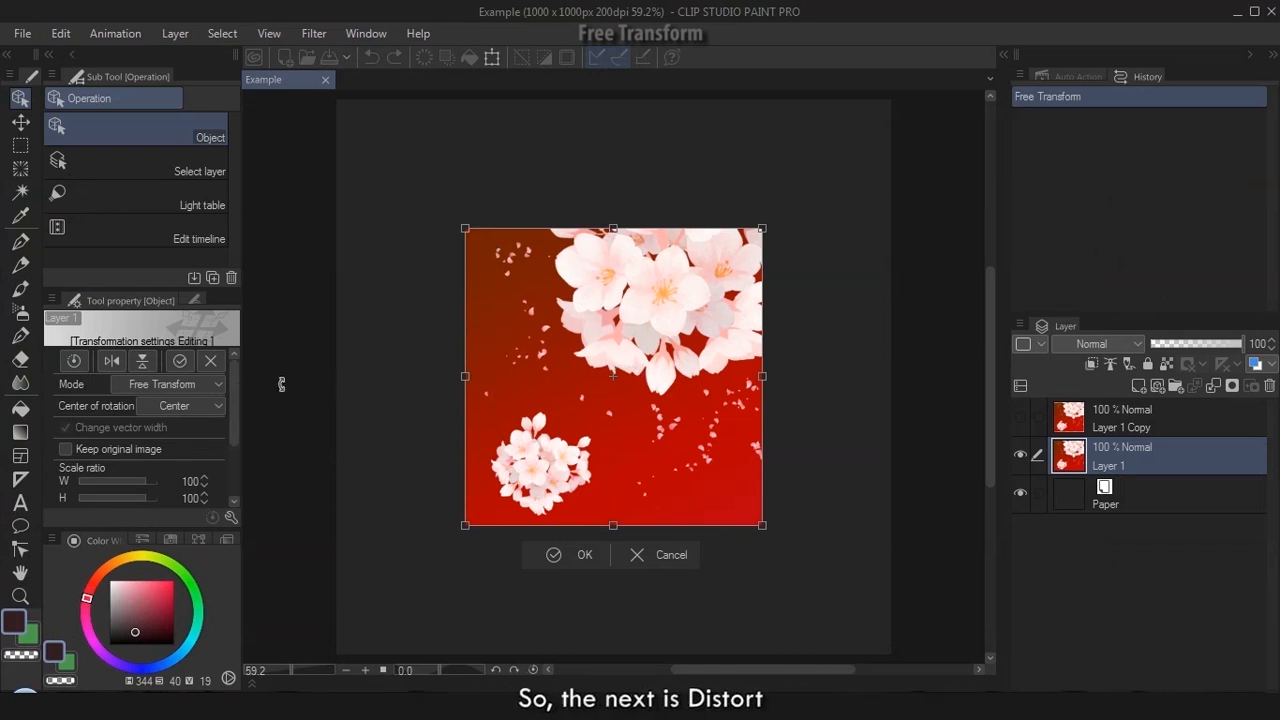
left_click(155, 385)
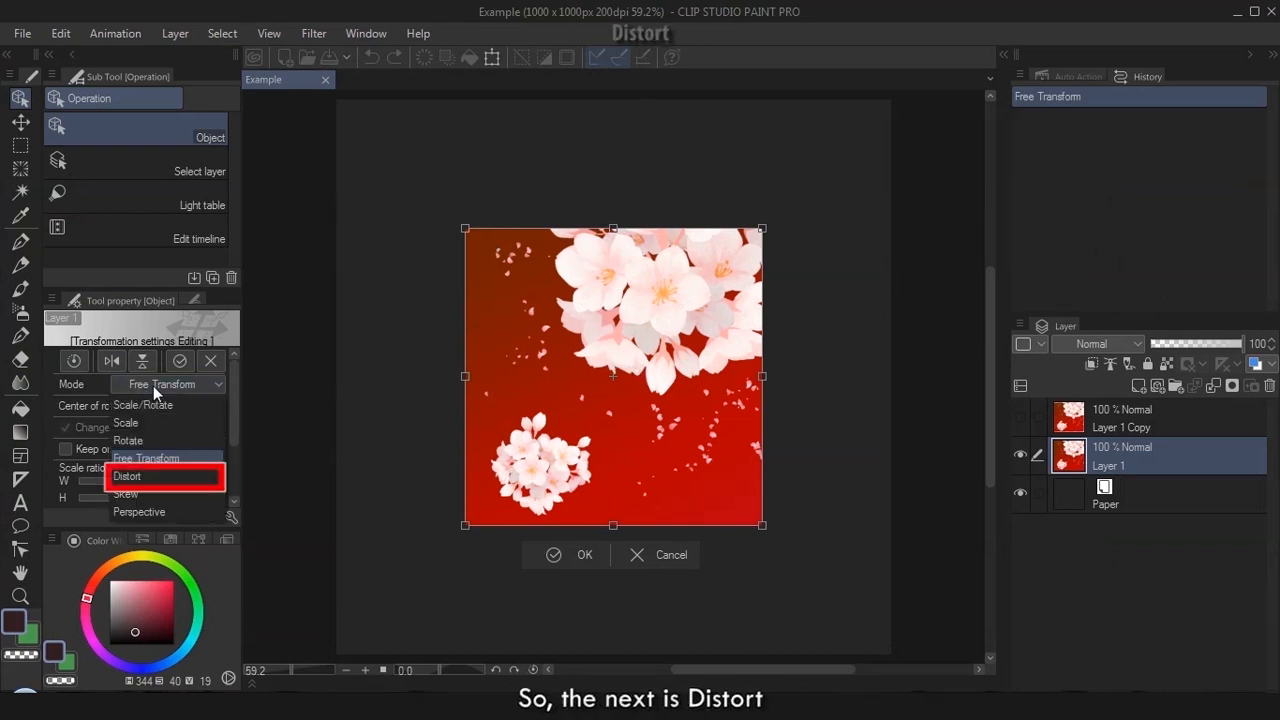
left_click(148, 477)
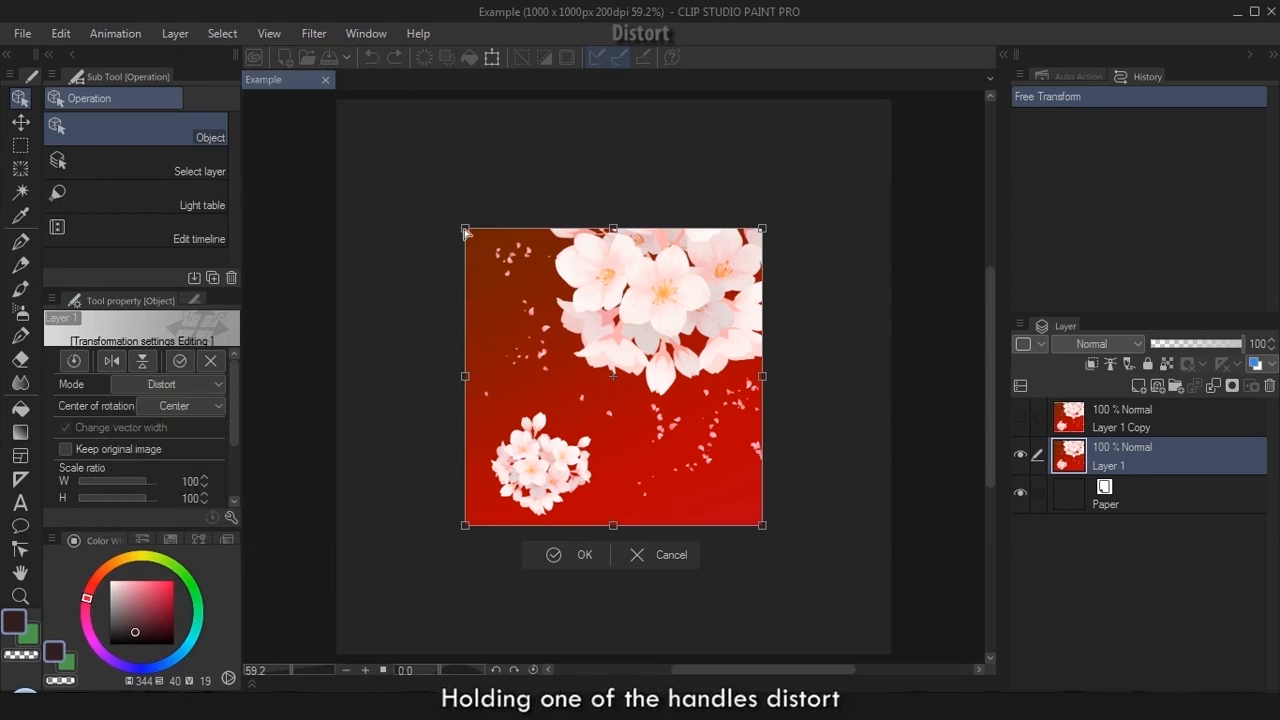
Try distorting the cherry blossom image from its upper corner handles, undoing each change
left_click_drag(468, 232, 515, 230)
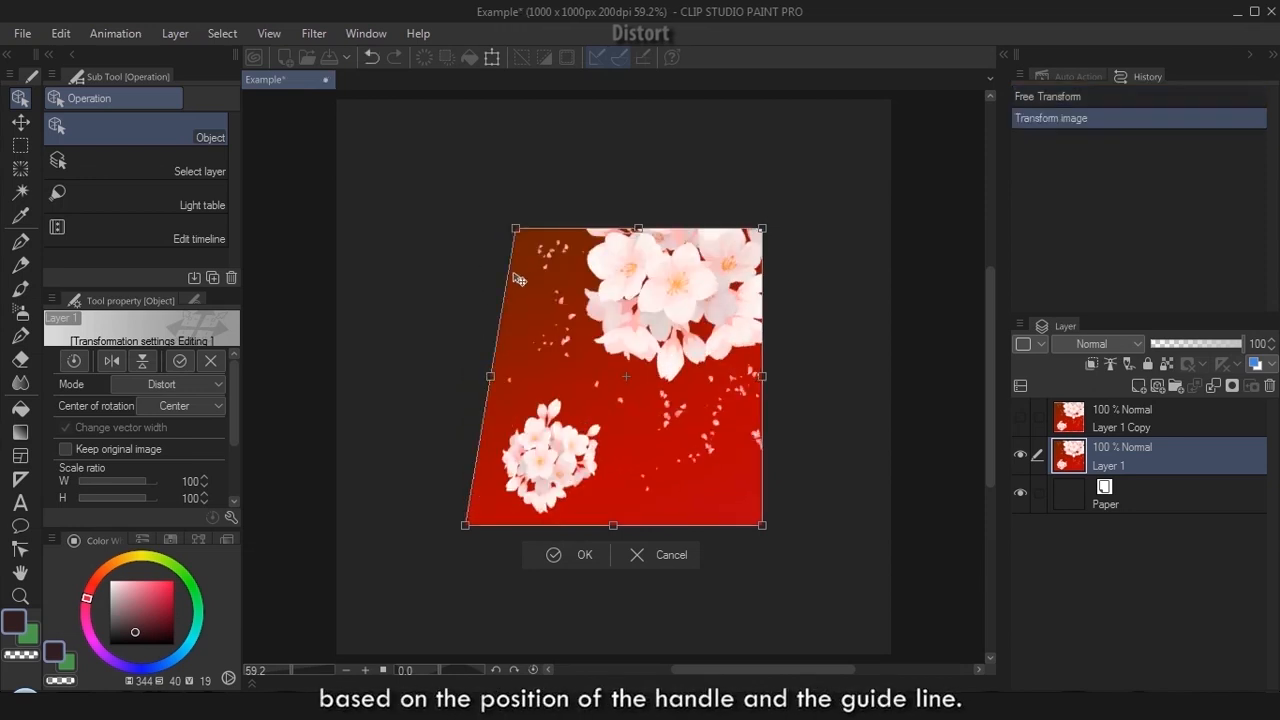
key("ctrl+z")
mouse_move(762, 229)
left_mouse_down()
mouse_move(764, 379)
mouse_move(762, 226)
left_mouse_up()
key("ctrl+z")
left_click_drag(467, 233, 377, 174)
key("ctrl+z")
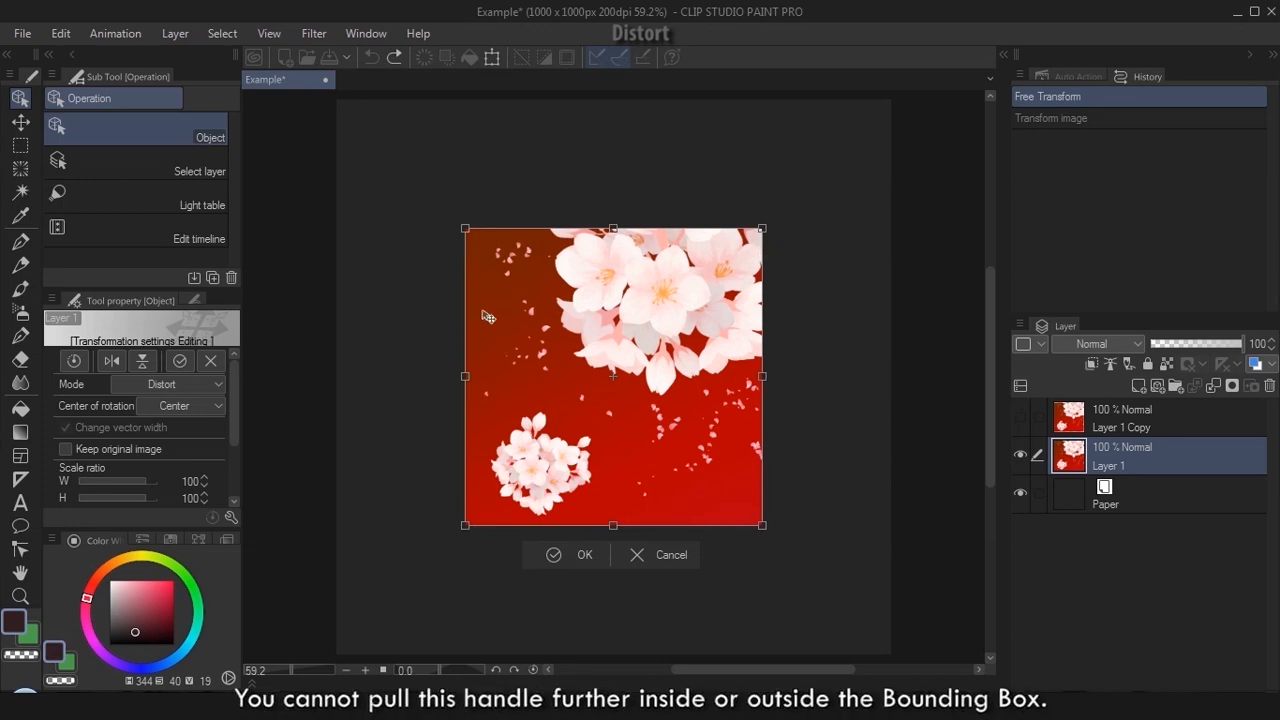
Try scaling the cherry blossom image from its upper-left corner in Distort mode, undo it, and try again keeping the aspect ratio
left_click_drag(466, 231, 363, 128)
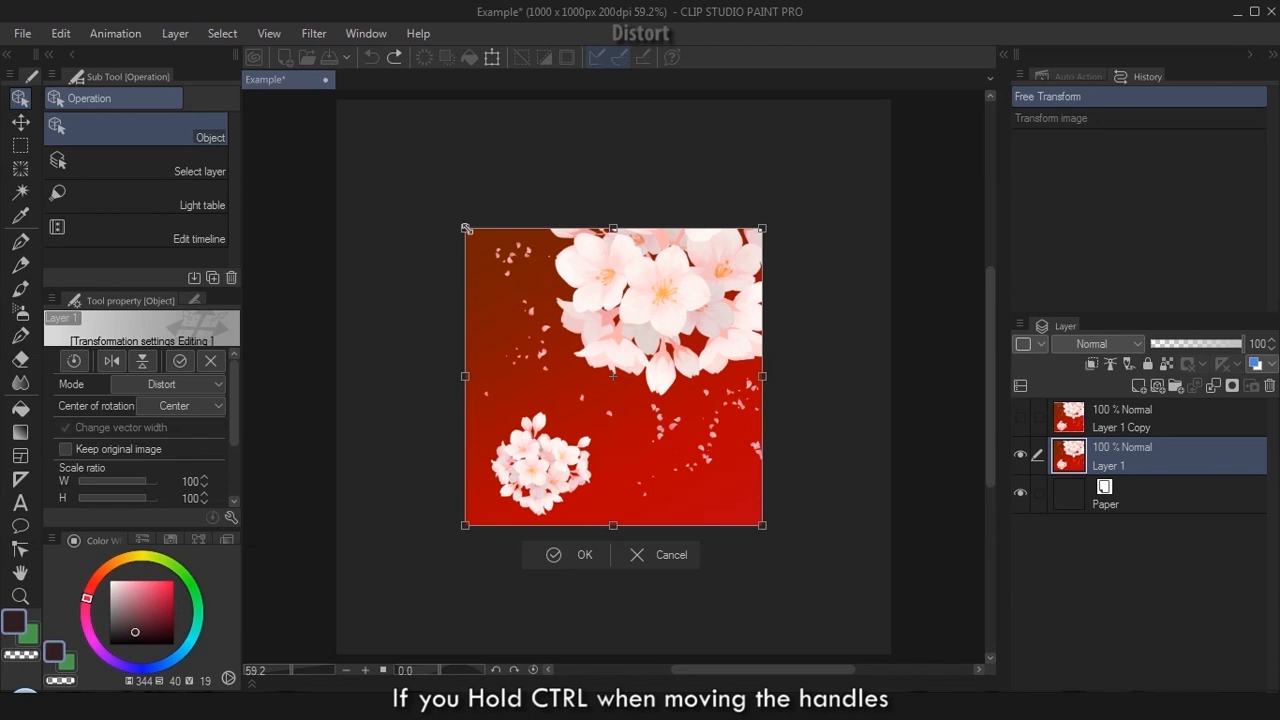
left_click_drag(465, 228, 408, 170)
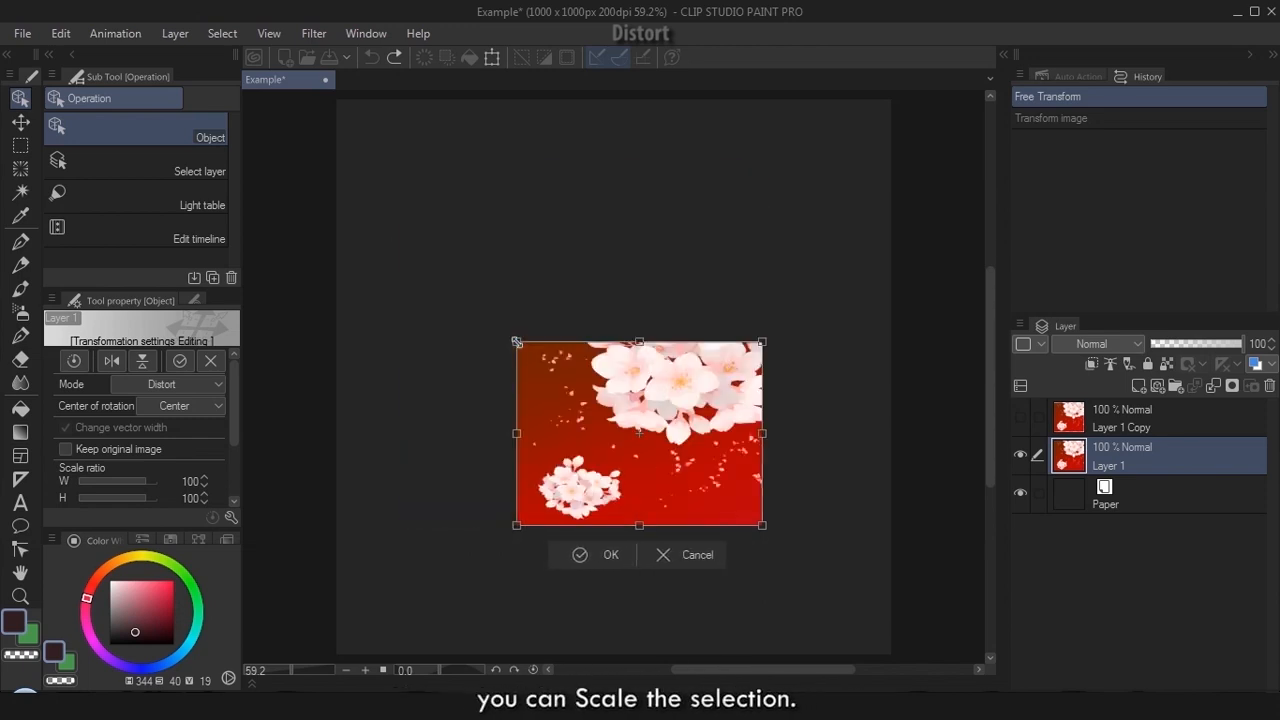
mouse_move(514, 337)
left_mouse_down()
mouse_move(551, 343)
mouse_move(520, 334)
left_mouse_up()
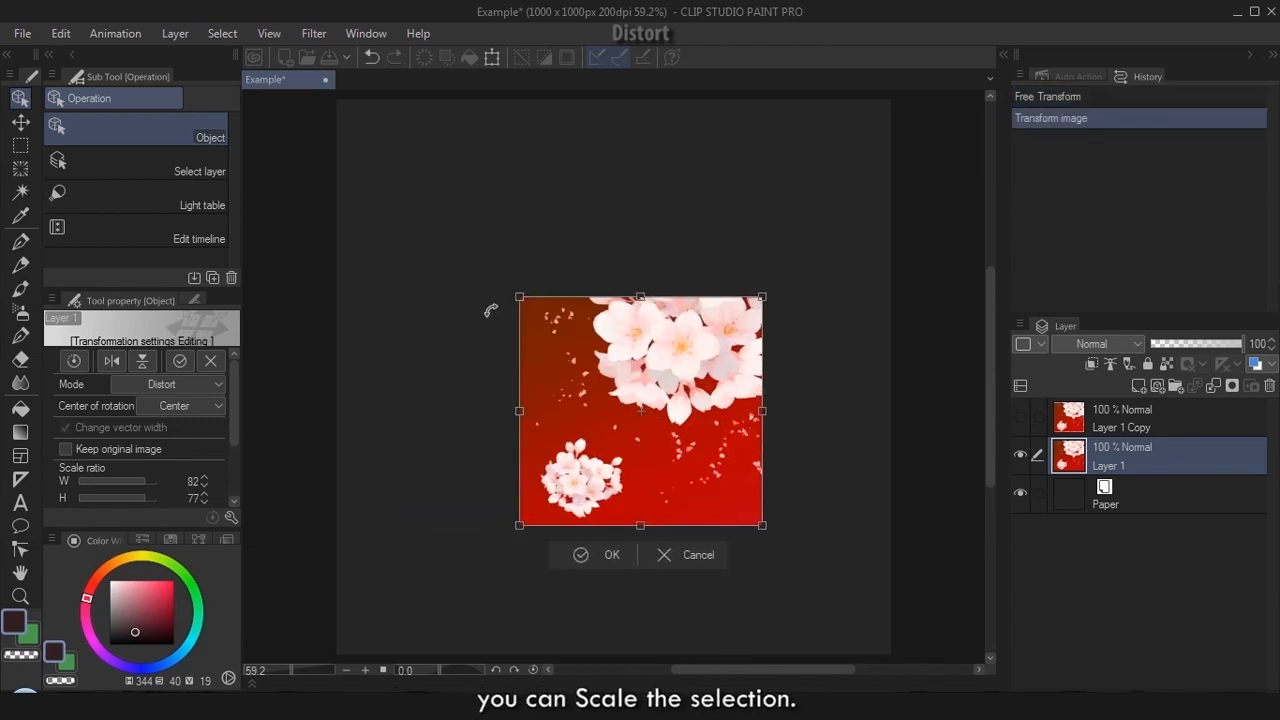
key("ctrl+z")
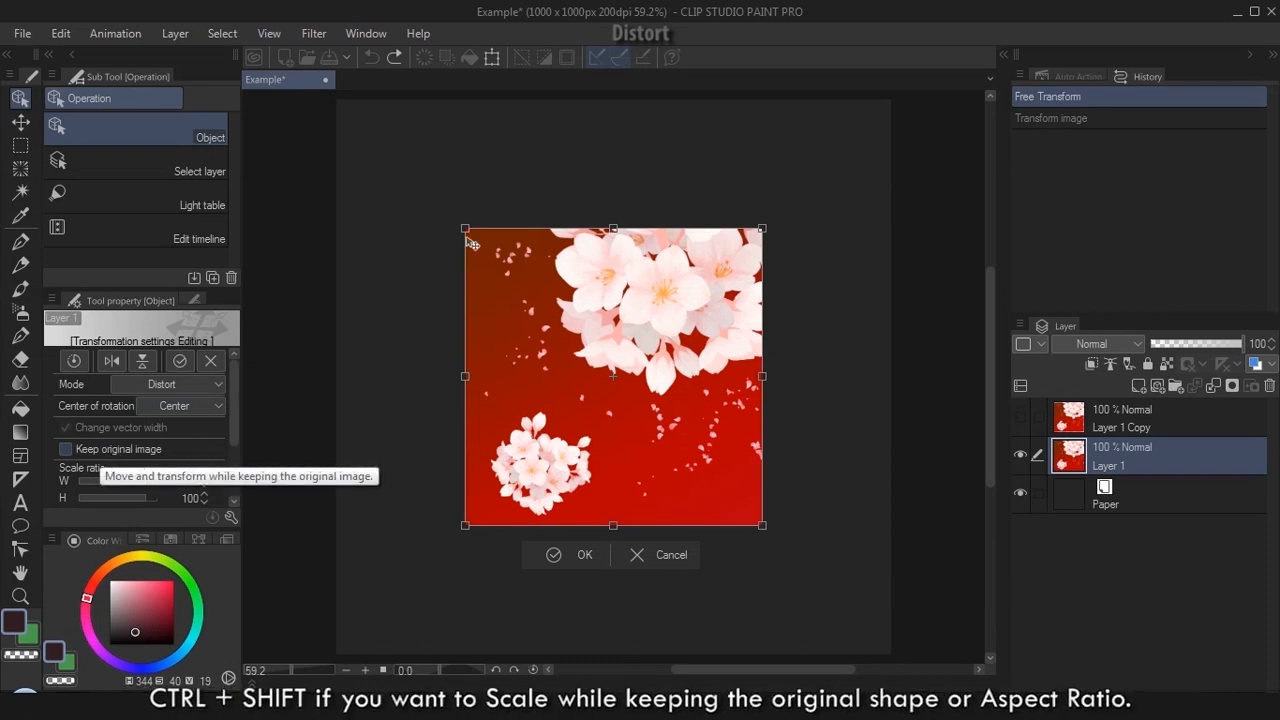
left_click_drag(465, 228, 632, 355)
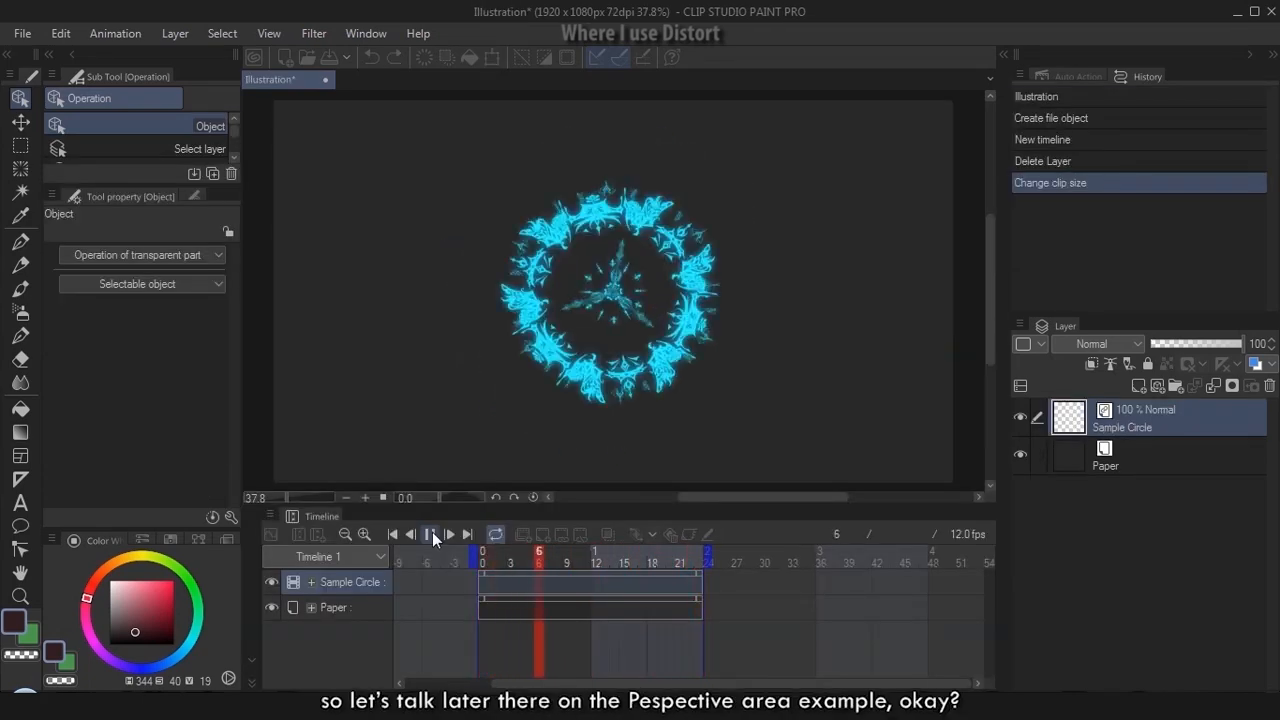
Stop the Sample Circle animation's playback and examine the transformation mode settings of its file object
left_click(431, 535)
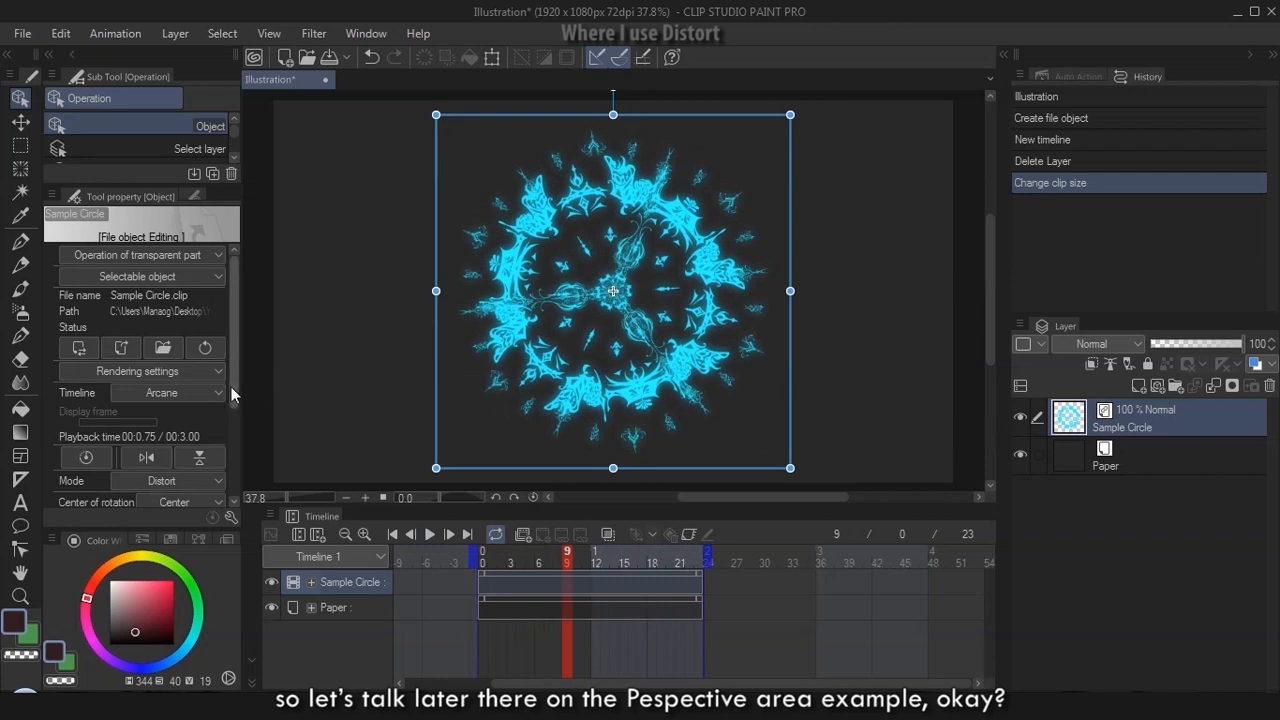
left_click_drag(232, 393, 232, 448)
left_click(202, 388)
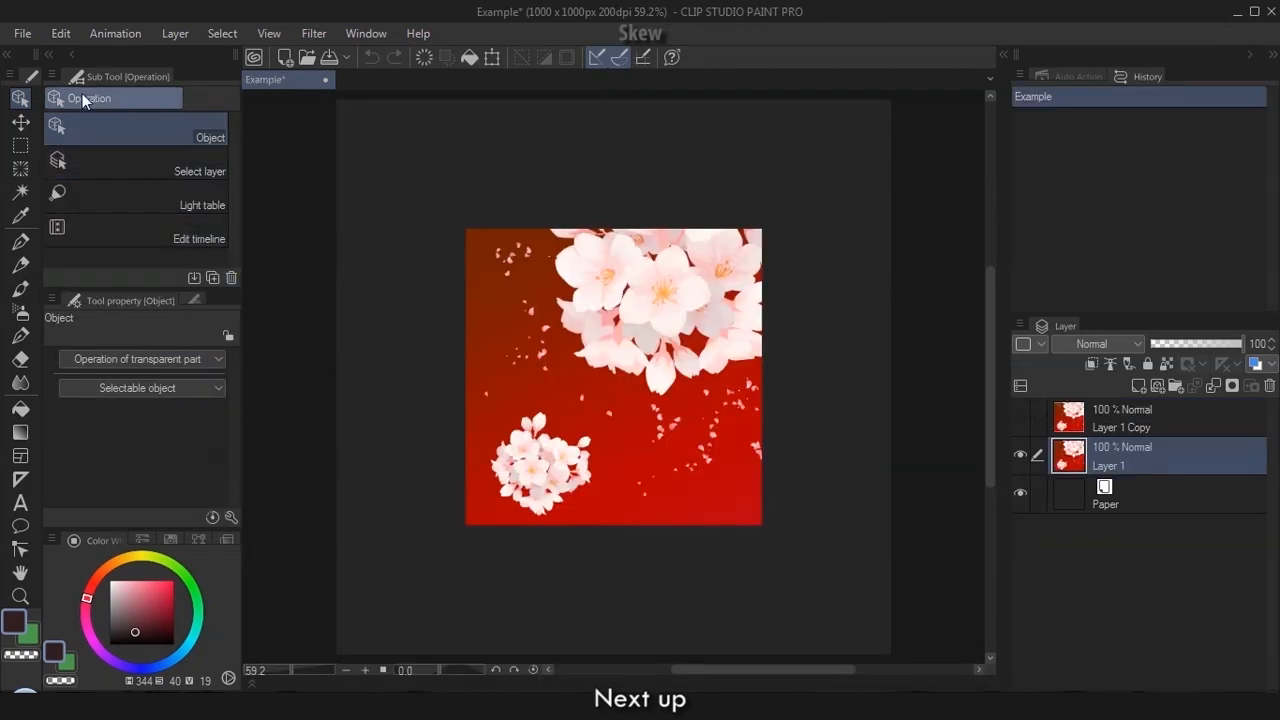
Start a Skew transformation on Layer 1 of the Example canvas and expand the tool properties to show all transformation options
left_click(62, 34)
mouse_move(227, 480)
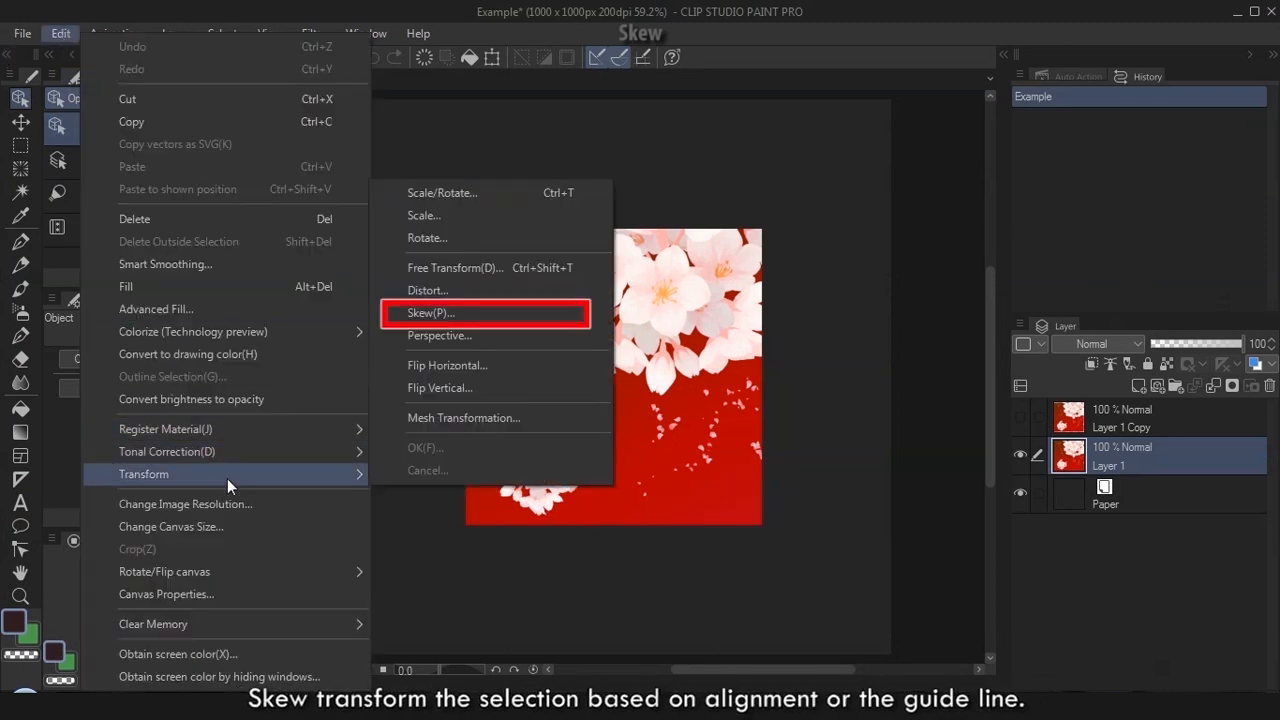
left_click(449, 312)
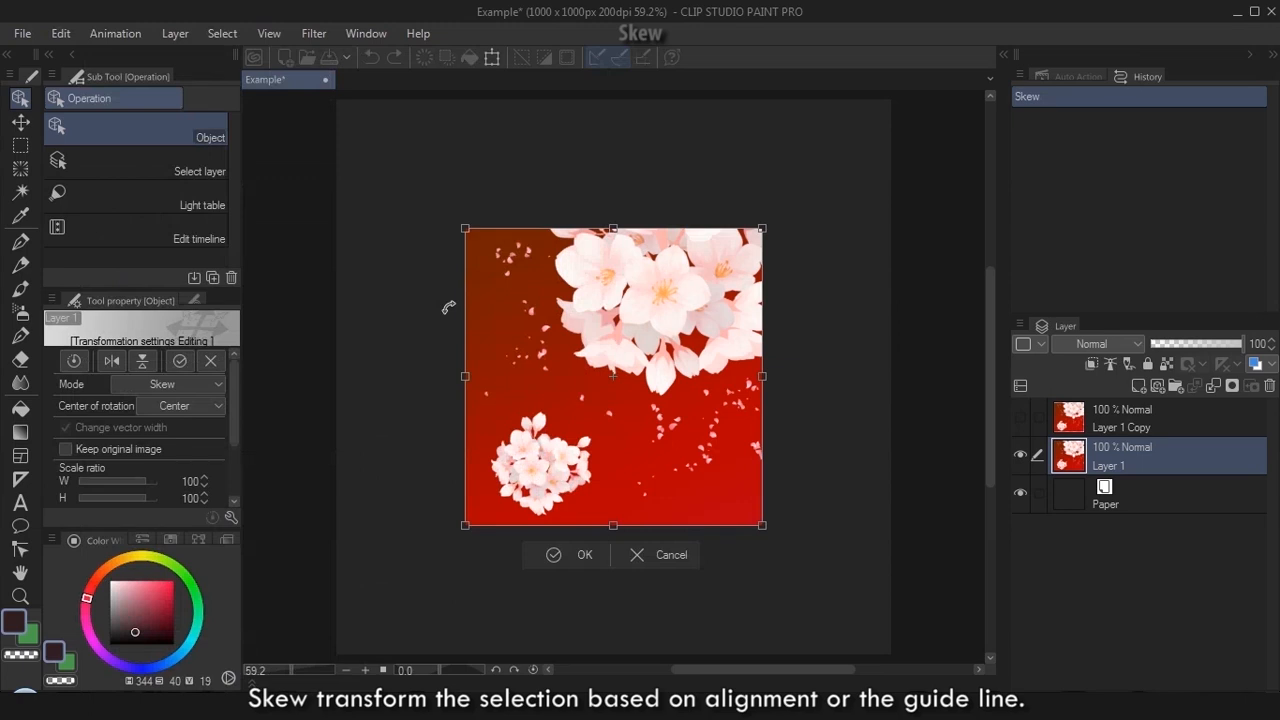
left_click_drag(153, 290, 153, 186)
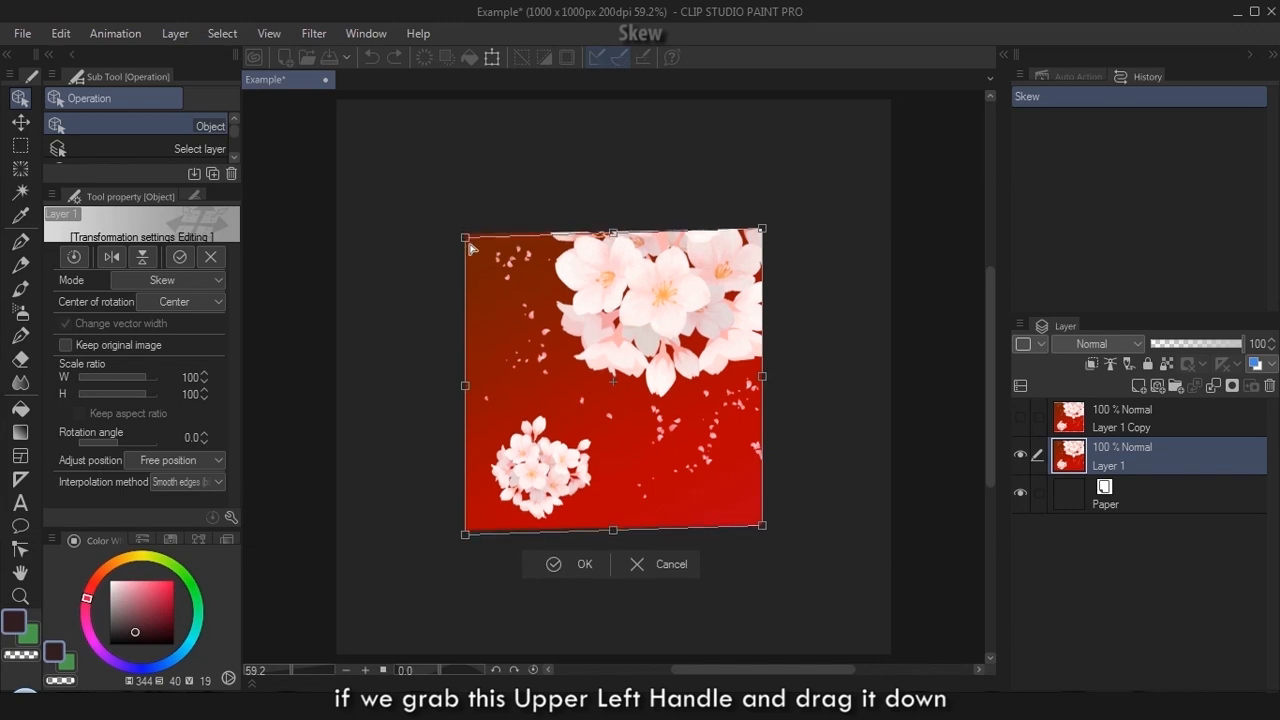
Try skewing the cherry blossom image from its upper corner handles in both directions, undoing trial skews along the way
left_click_drag(467, 231, 510, 276)
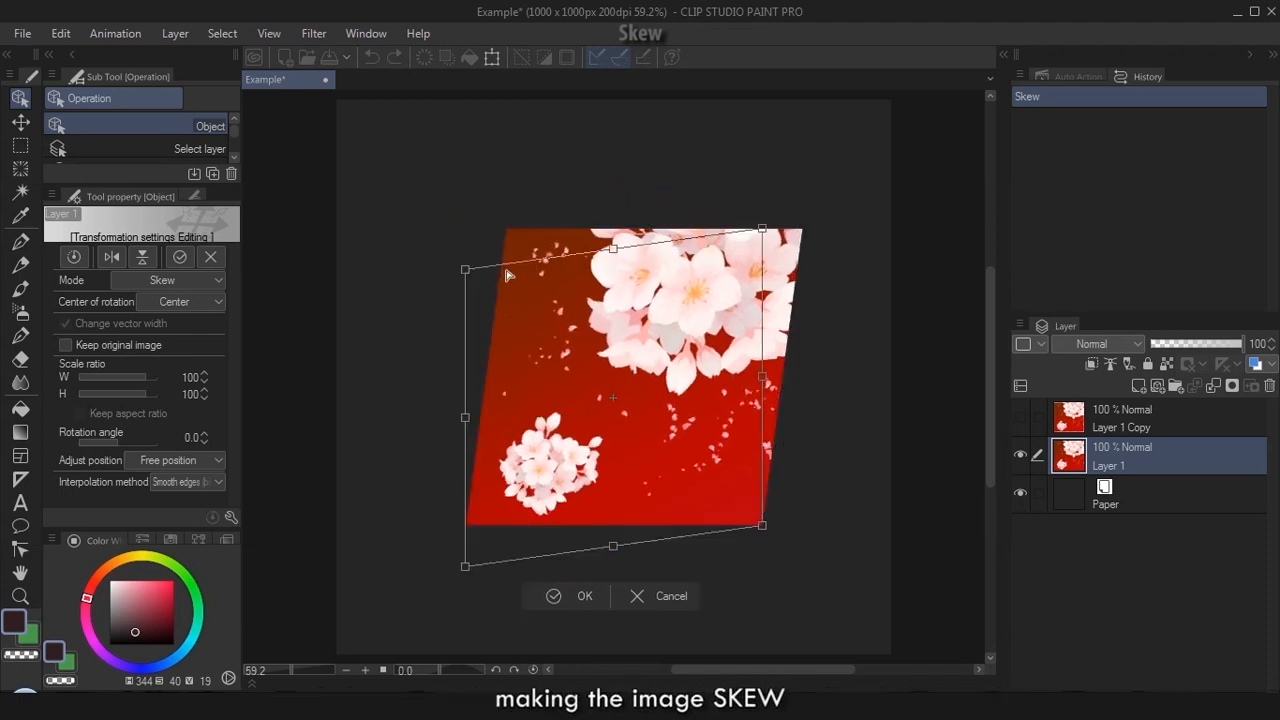
key("ctrl+z")
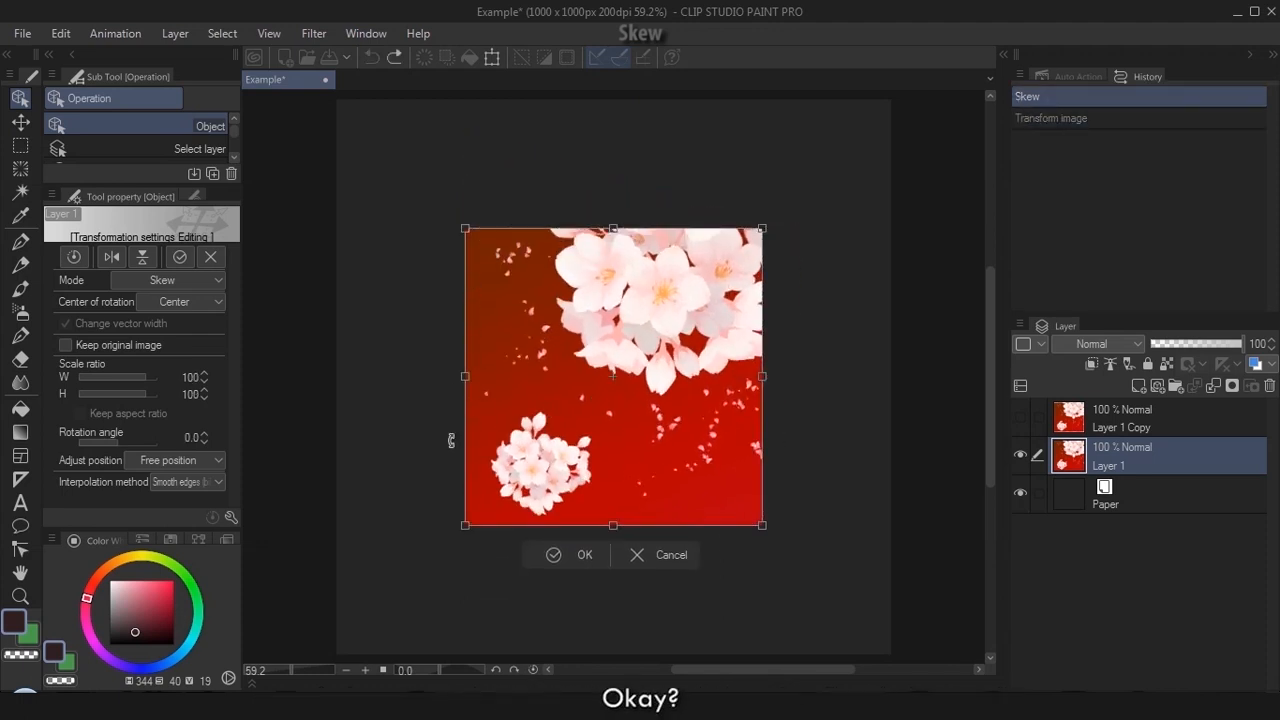
left_click_drag(466, 236, 536, 312)
key("ctrl+z")
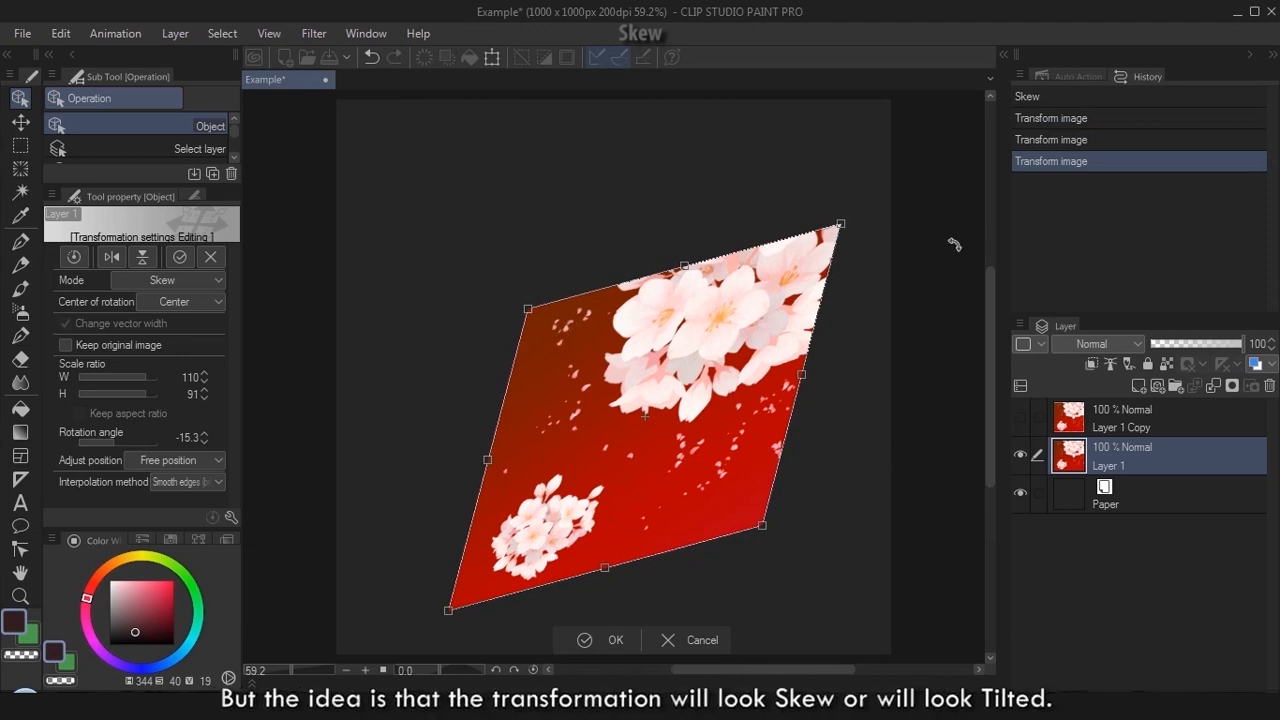
left_click_drag(840, 225, 572, 320)
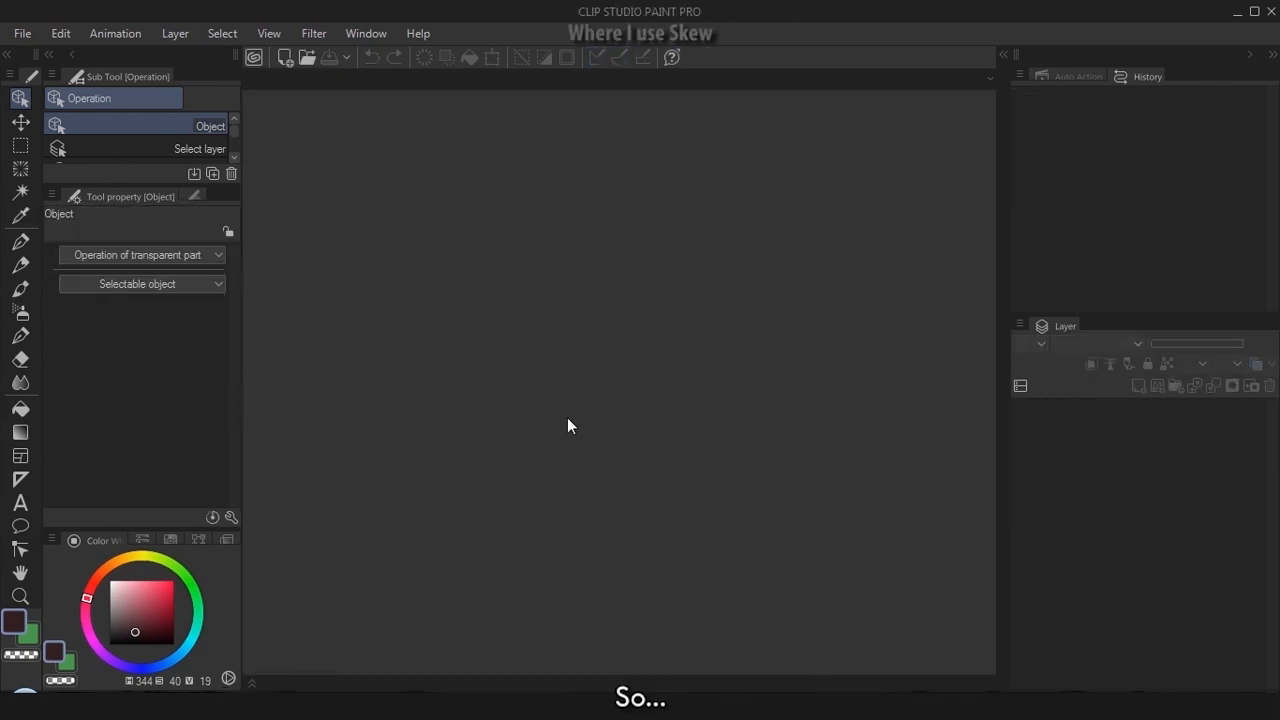
Create a new illustration with the FHD (1920 x 1080px) preset and change its paper color to near-black
key("ctrl+n")
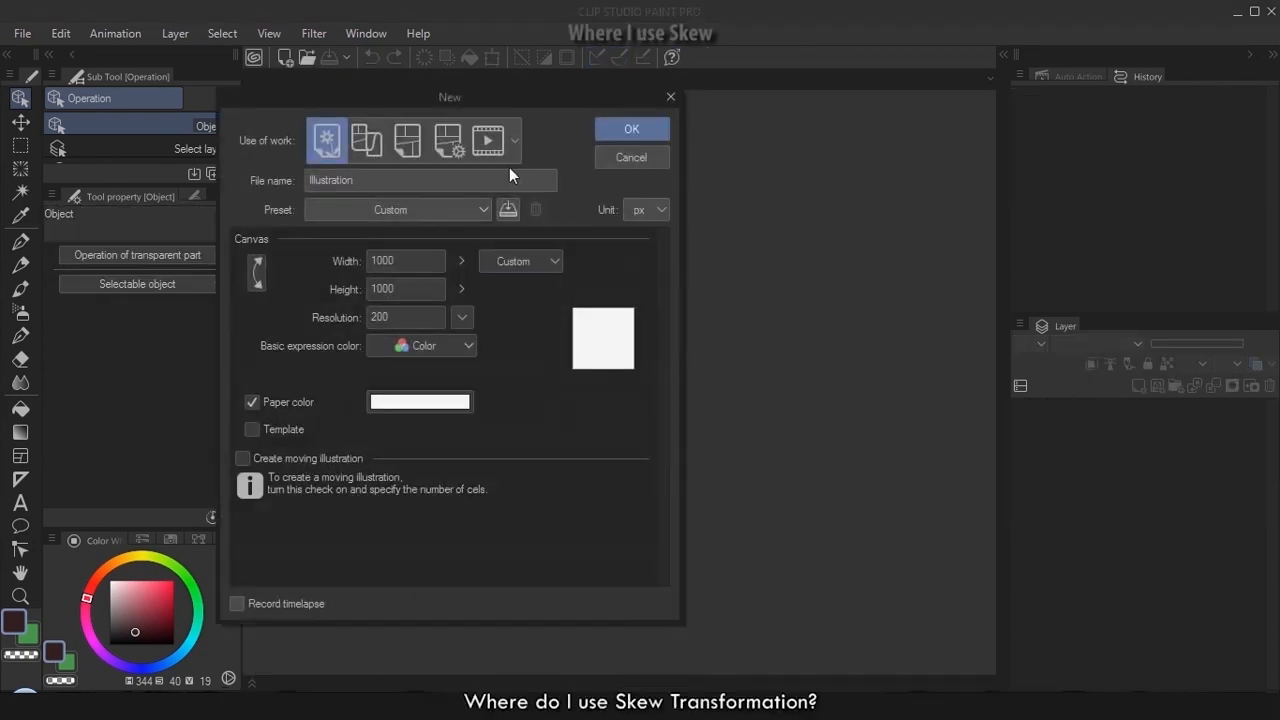
left_click(447, 219)
left_click(432, 270)
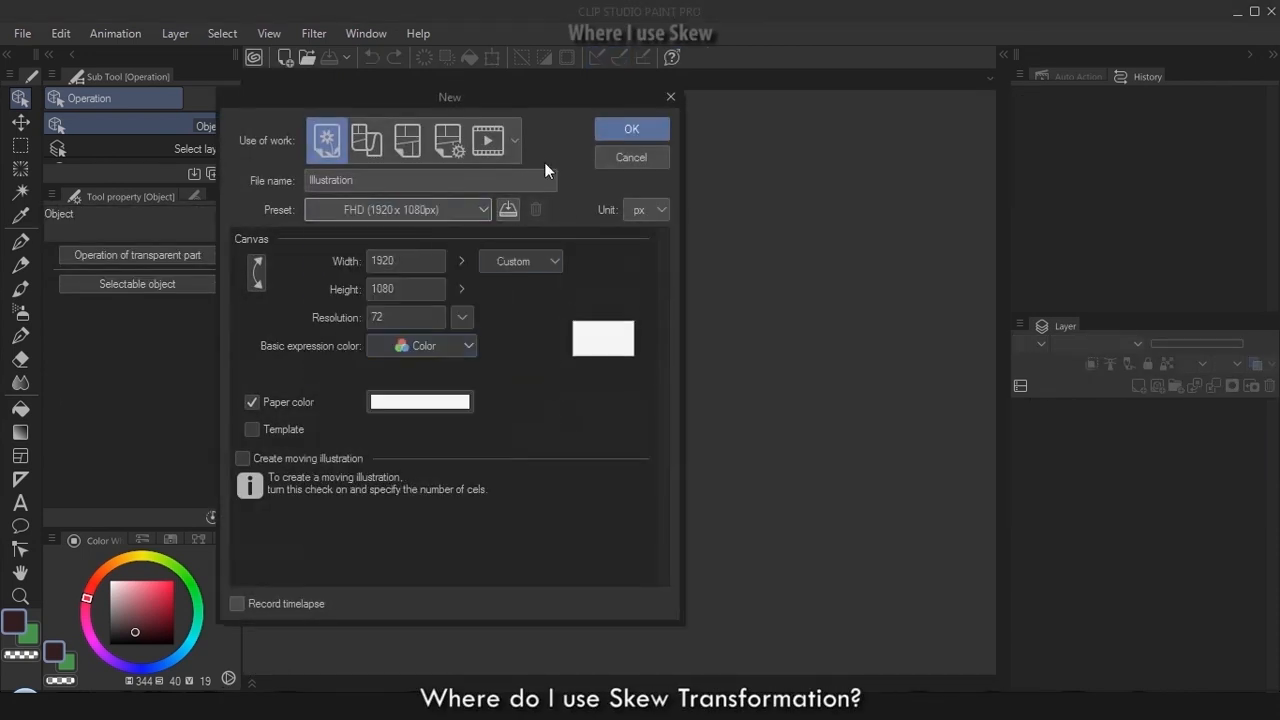
left_click(636, 129)
double_click(1068, 455)
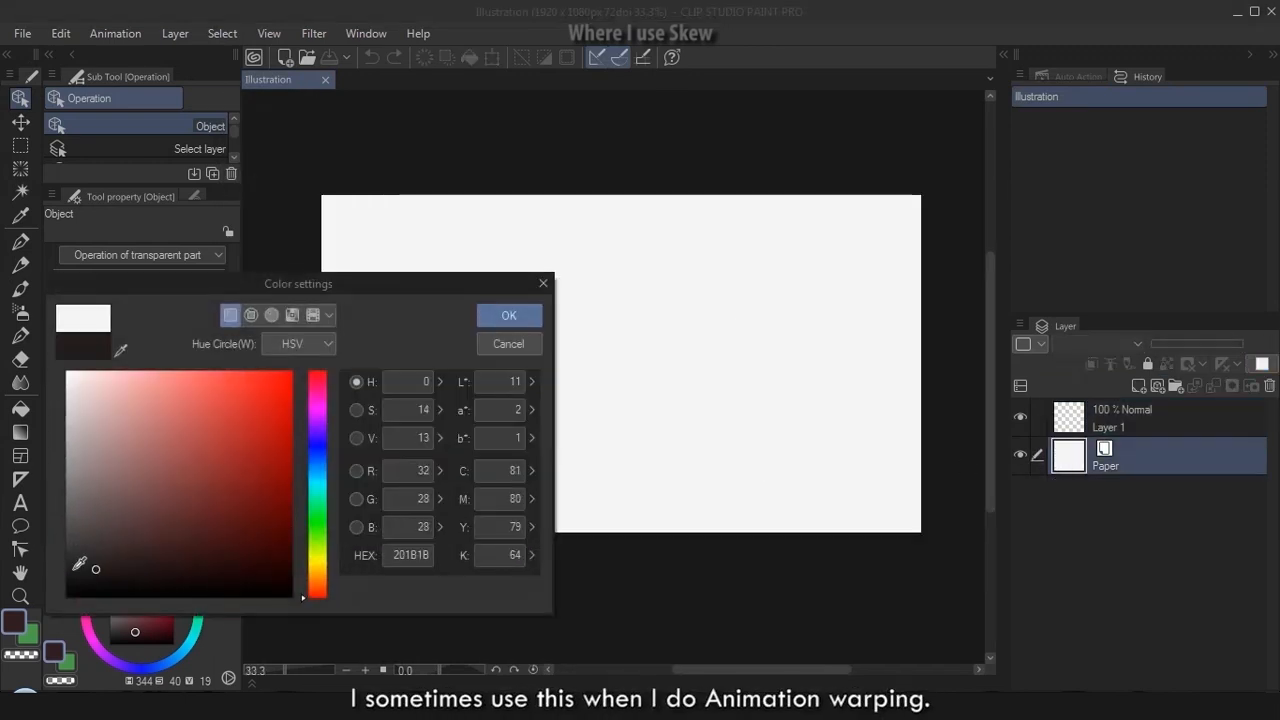
left_click(530, 318)
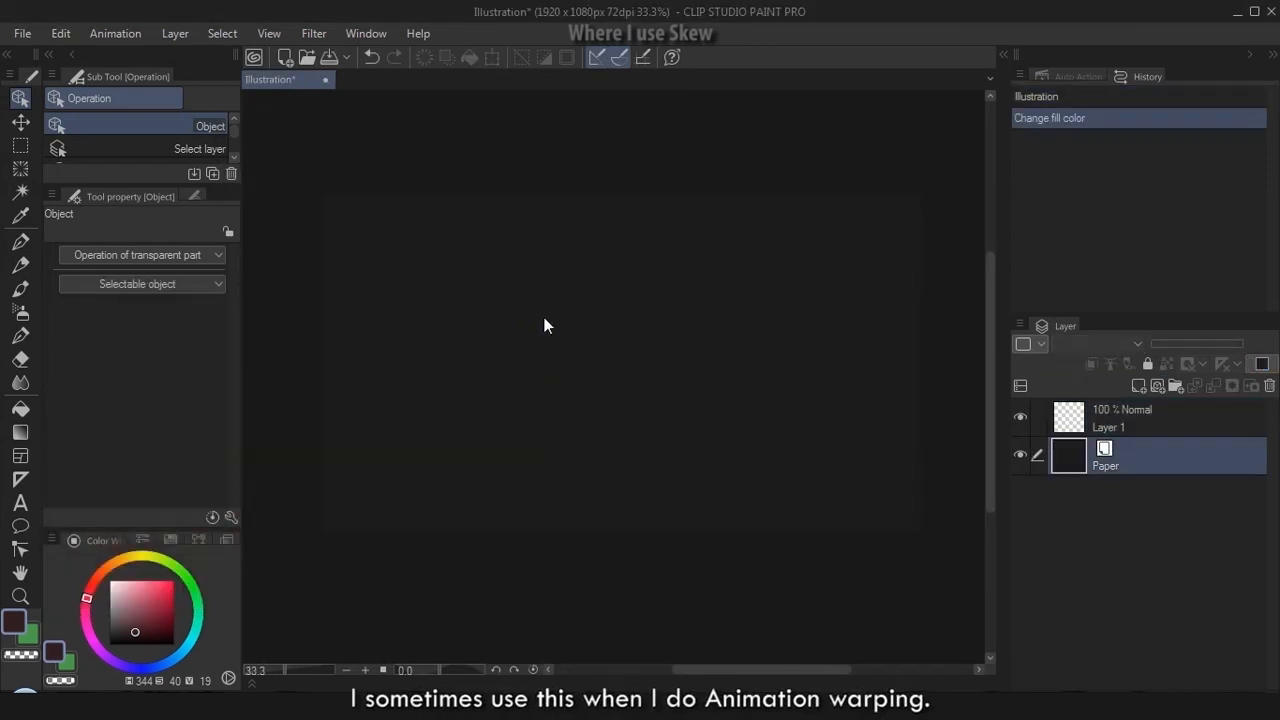
Switch to a saved workspace that has a large timeline beside the canvas
left_click(365, 34)
mouse_move(527, 63)
left_click(704, 306)
left_click(808, 279)
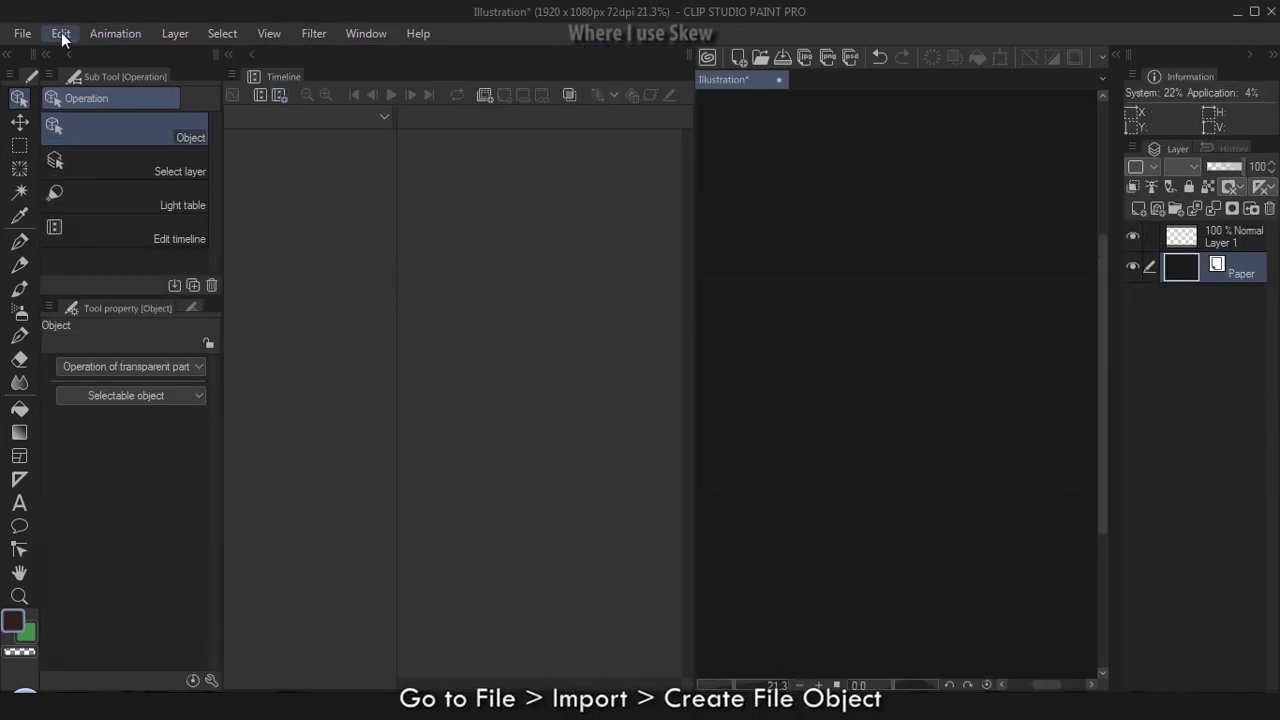
Import Sample Circle.clip as a file object into the illustration
left_click(24, 34)
mouse_move(115, 367)
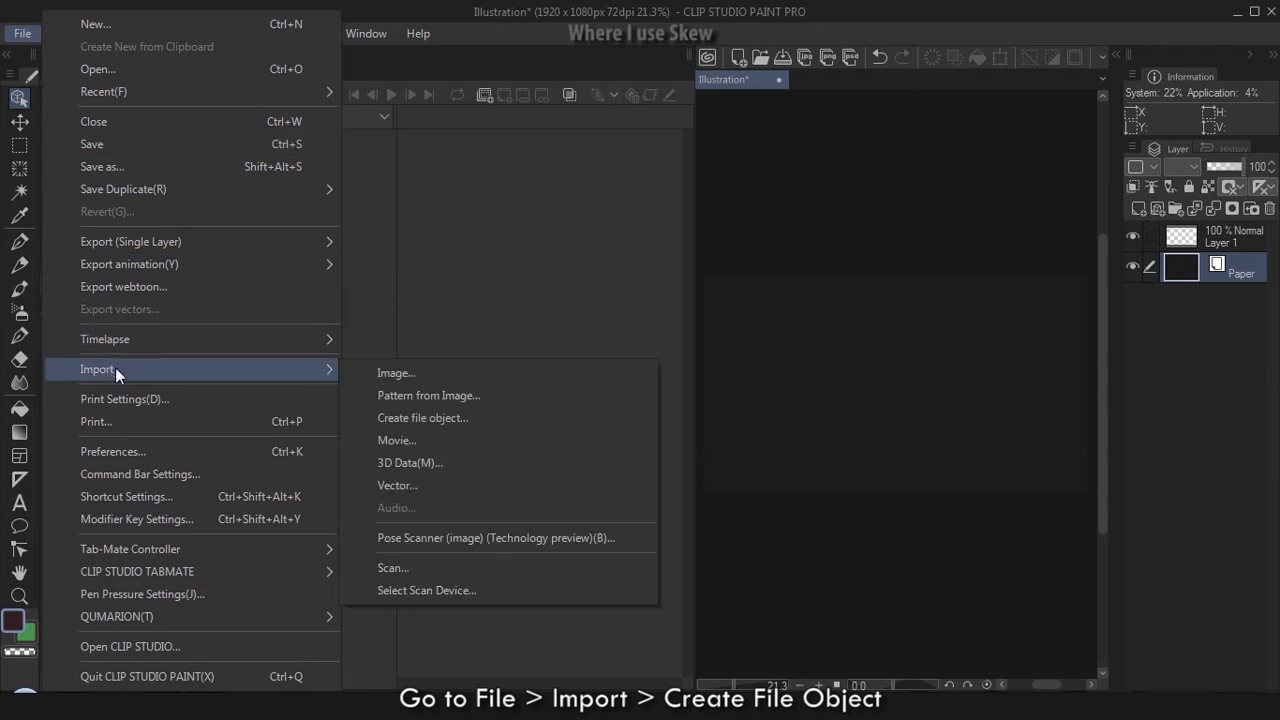
left_click(425, 418)
left_click(243, 186)
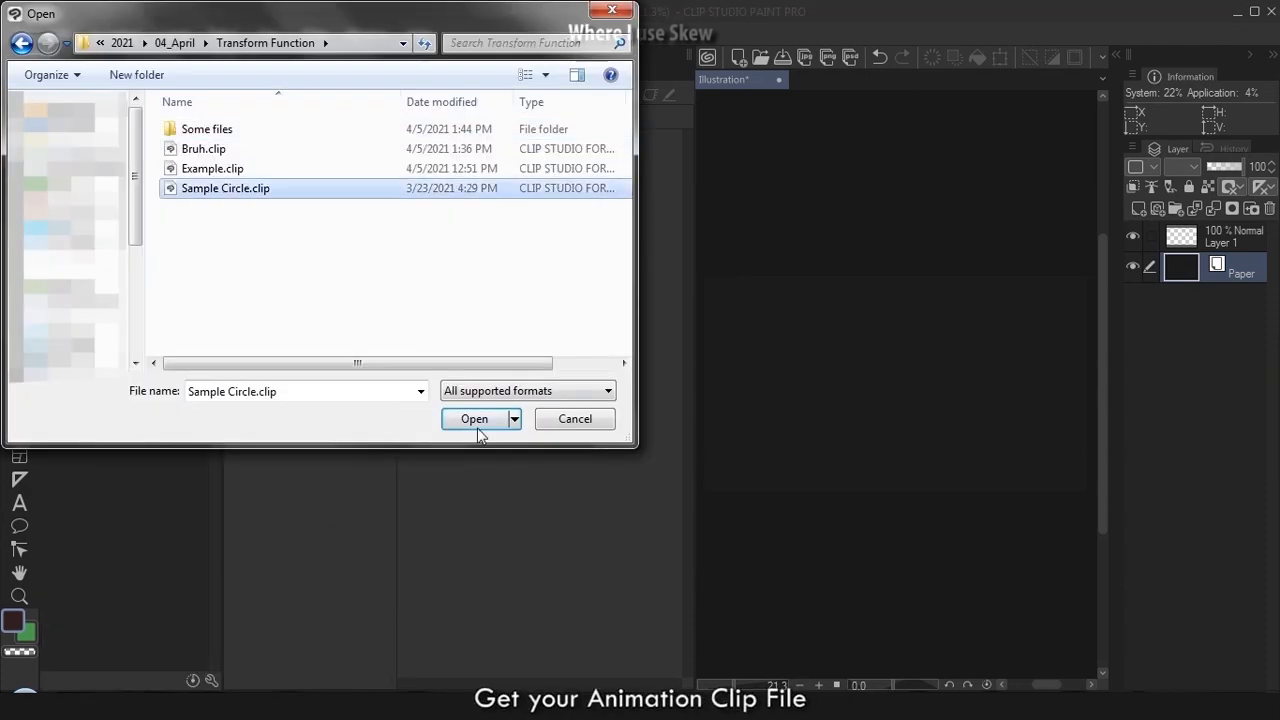
left_click(480, 434)
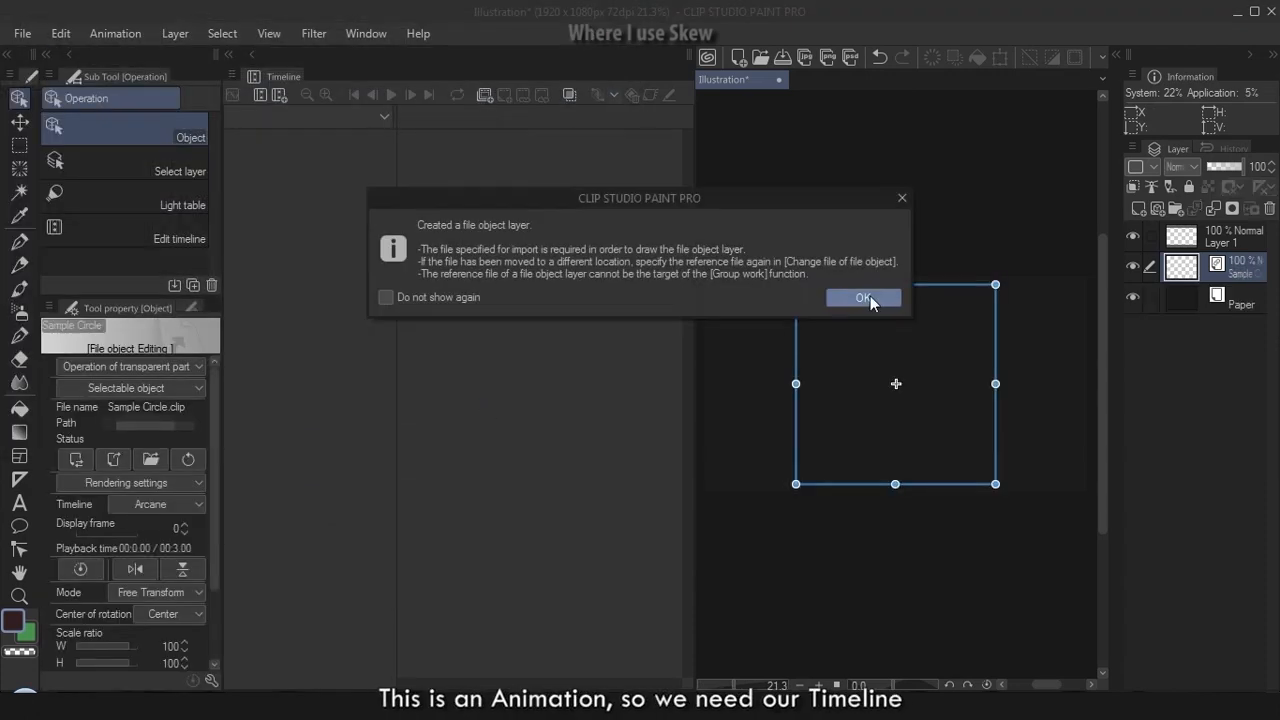
left_click(868, 297)
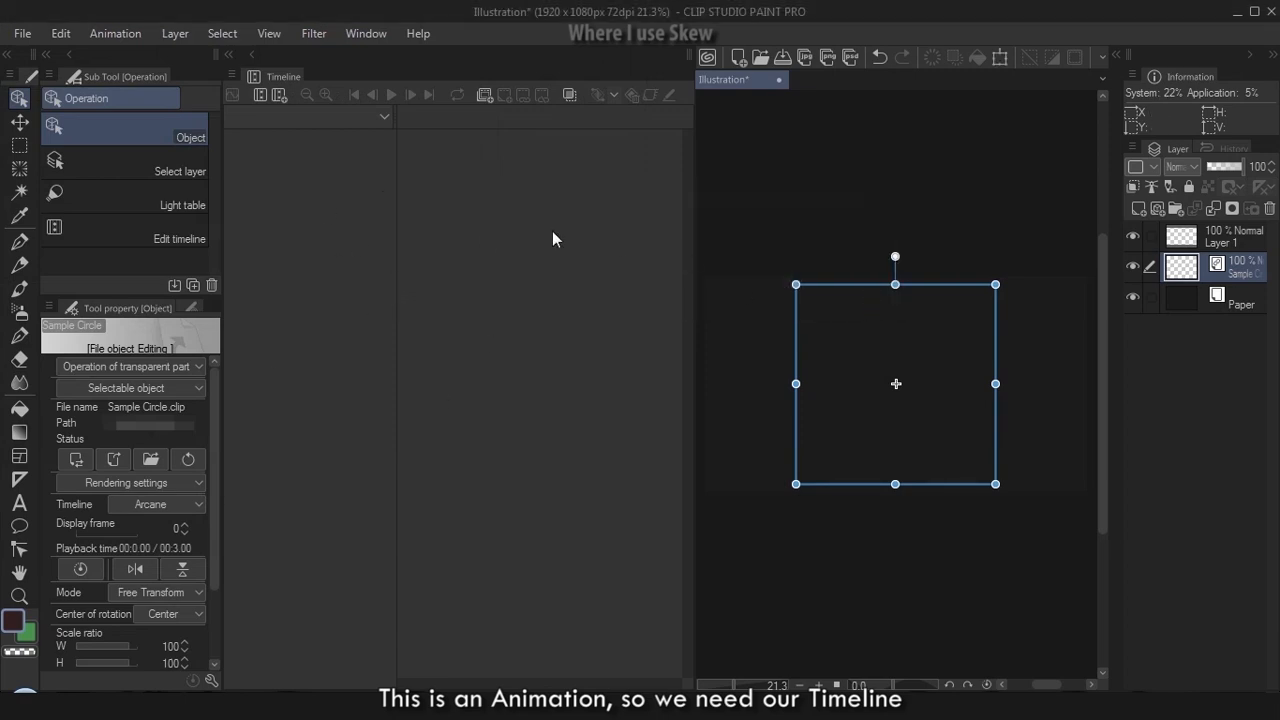
Create Timeline 1 with a frame rate of 12 and a playback time of 16, and preview the Sample Circle animation
left_click(278, 95)
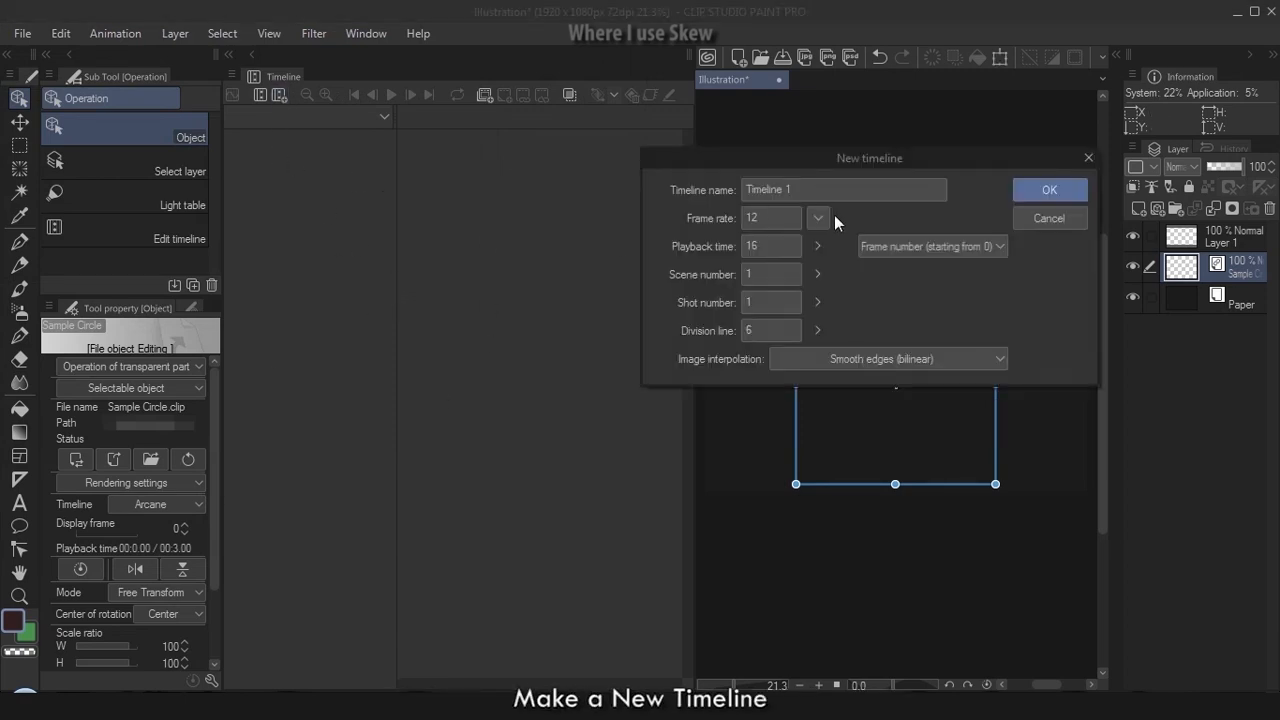
left_click(1052, 190)
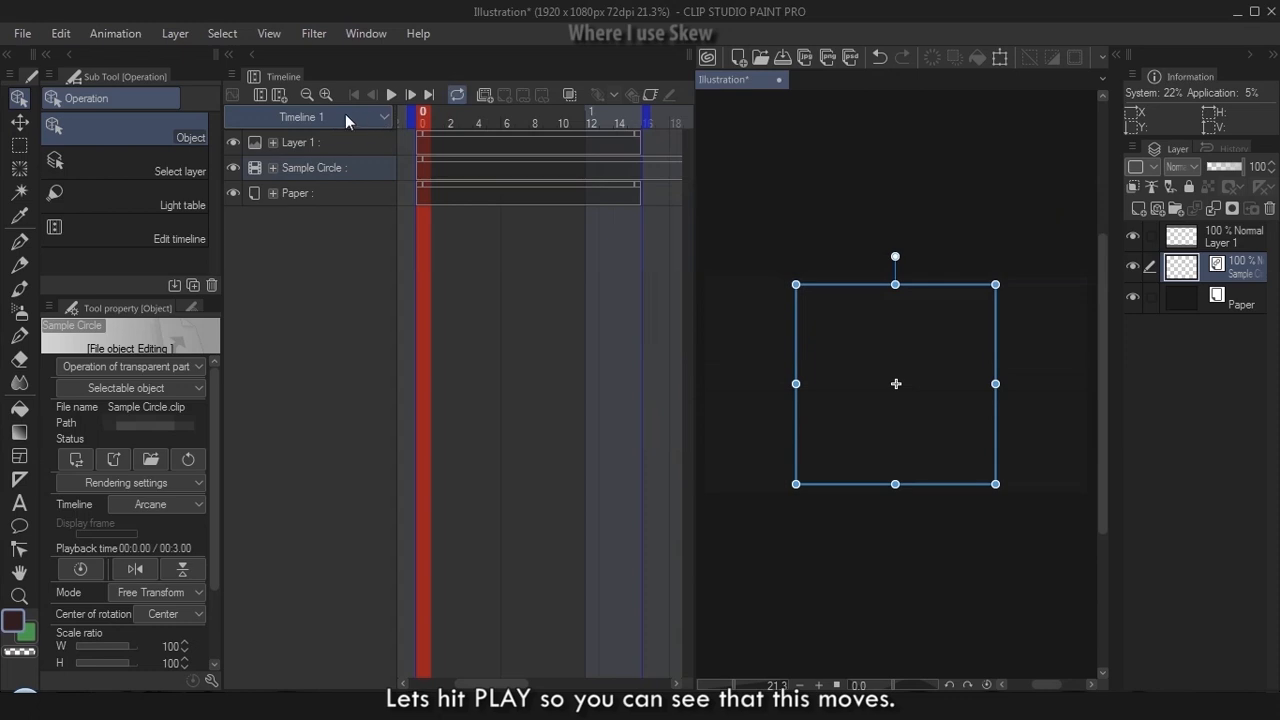
left_click(392, 94)
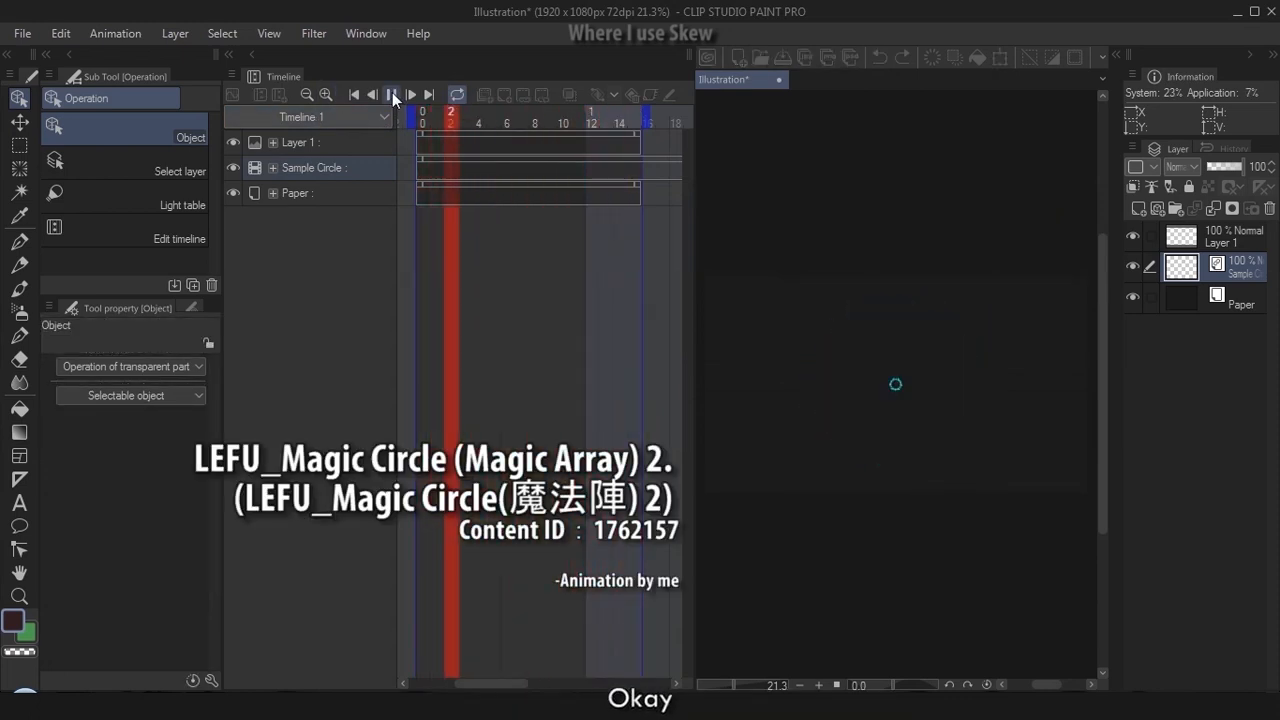
left_click(392, 94)
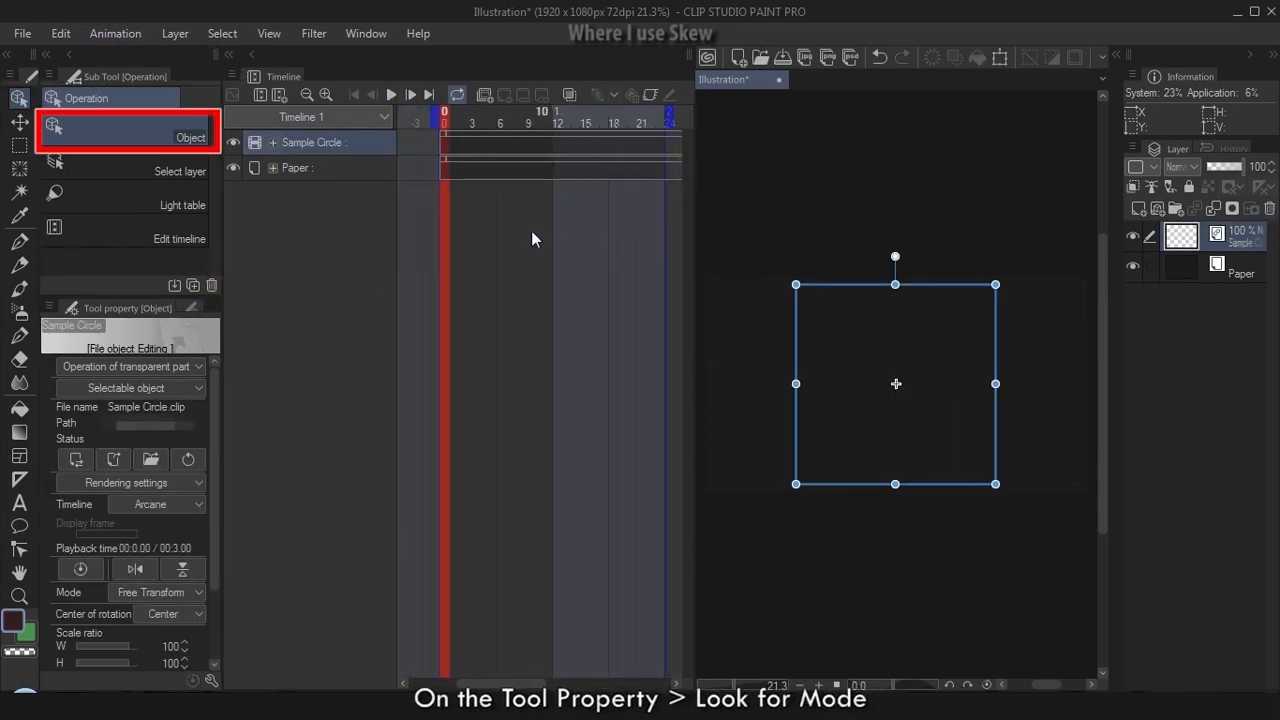
Change the Sample Circle file object's transformation mode from Free Transform to Skew
scroll(205, 500, "down", 3)
left_click(195, 500)
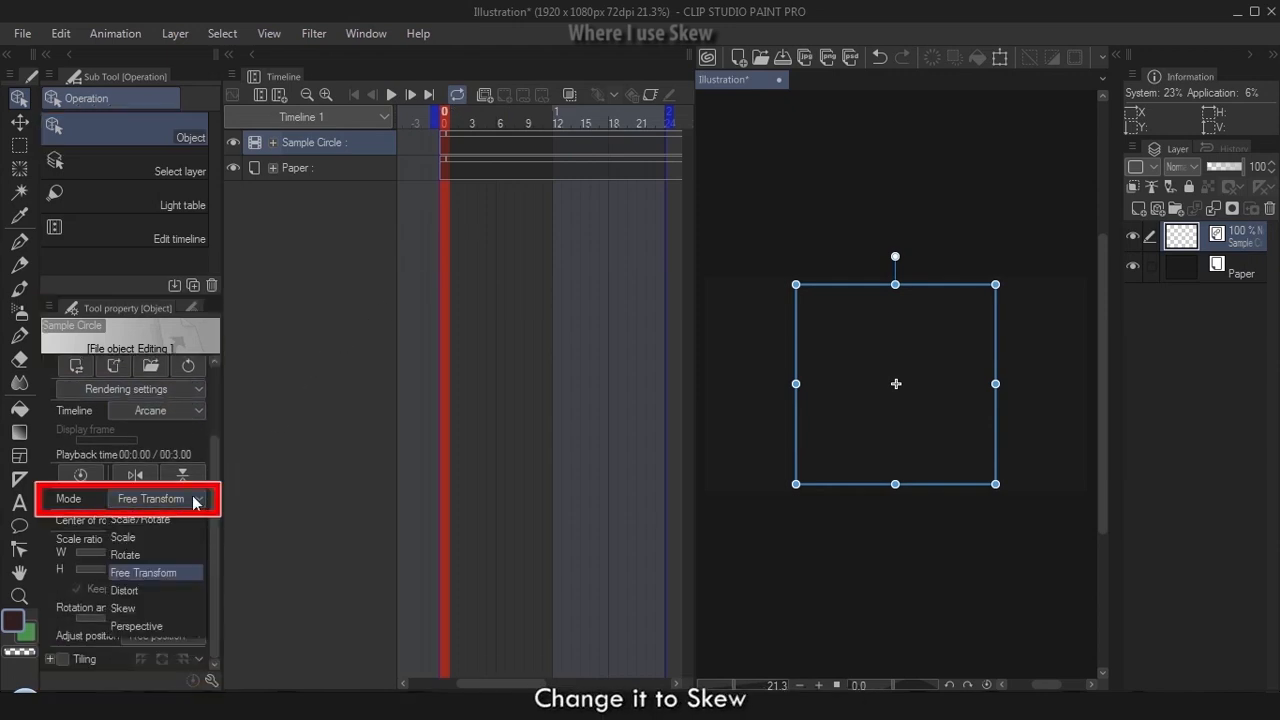
left_click(130, 608)
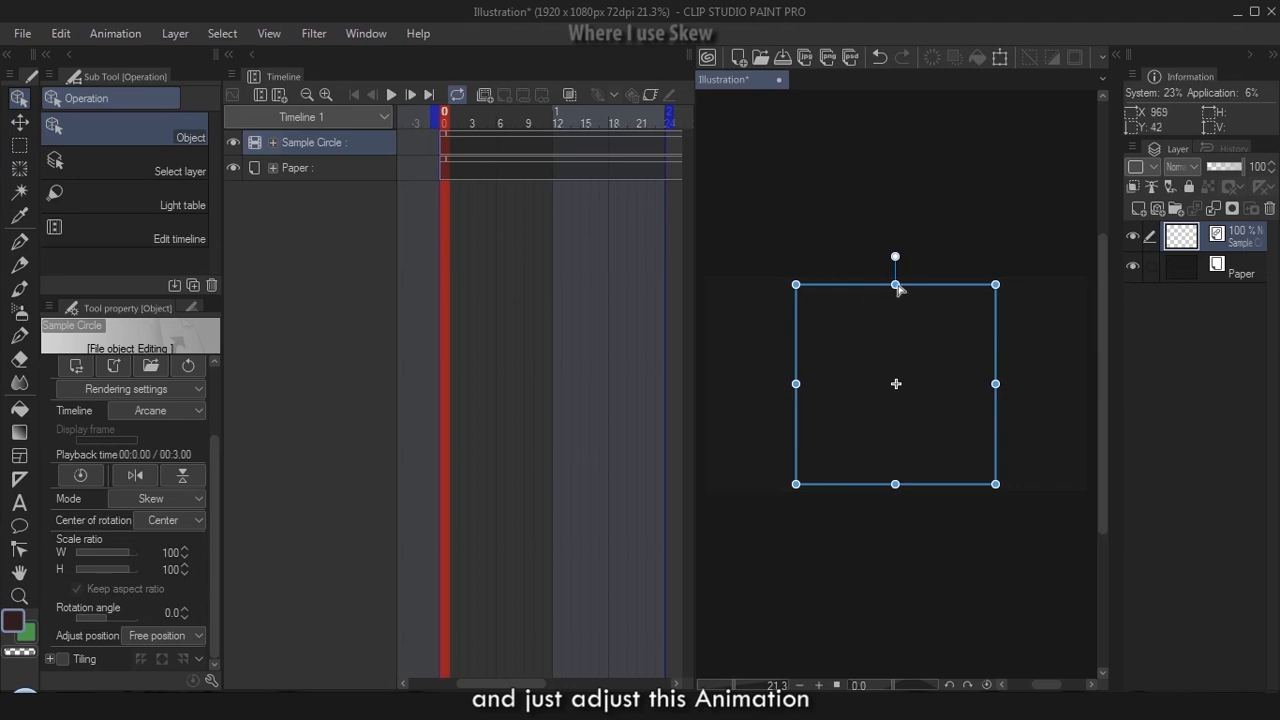
Skew the Sample Circle animation into a diagonally slanted parallelogram using frame 12 as reference, and play it back
left_click_drag(896, 286, 1006, 286)
left_click(558, 122)
left_click_drag(897, 486, 864, 486)
mouse_move(835, 385)
left_mouse_down()
mouse_move(858, 351)
mouse_move(826, 395)
left_mouse_up()
left_click_drag(1035, 385, 1032, 385)
left_click_drag(1001, 288, 1070, 286)
left_click_drag(856, 490, 806, 491)
mouse_move(839, 391)
left_mouse_down()
mouse_move(963, 295)
mouse_move(843, 386)
left_mouse_up()
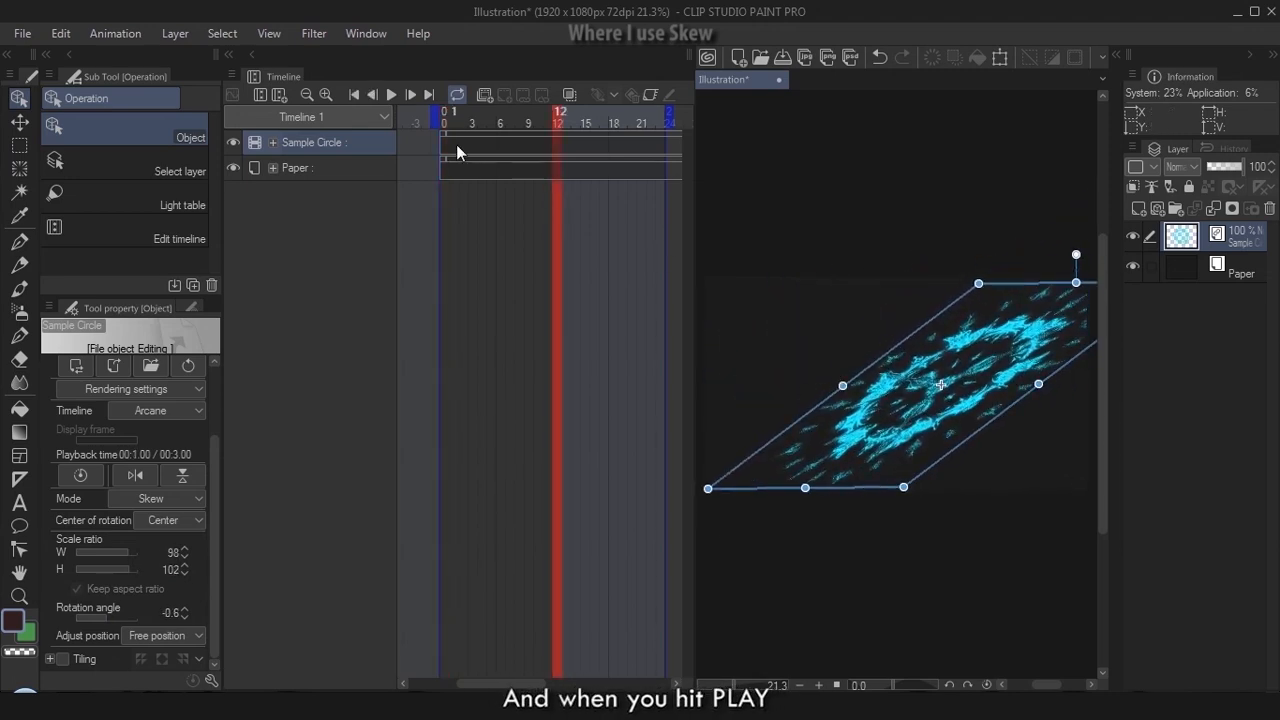
key("space")
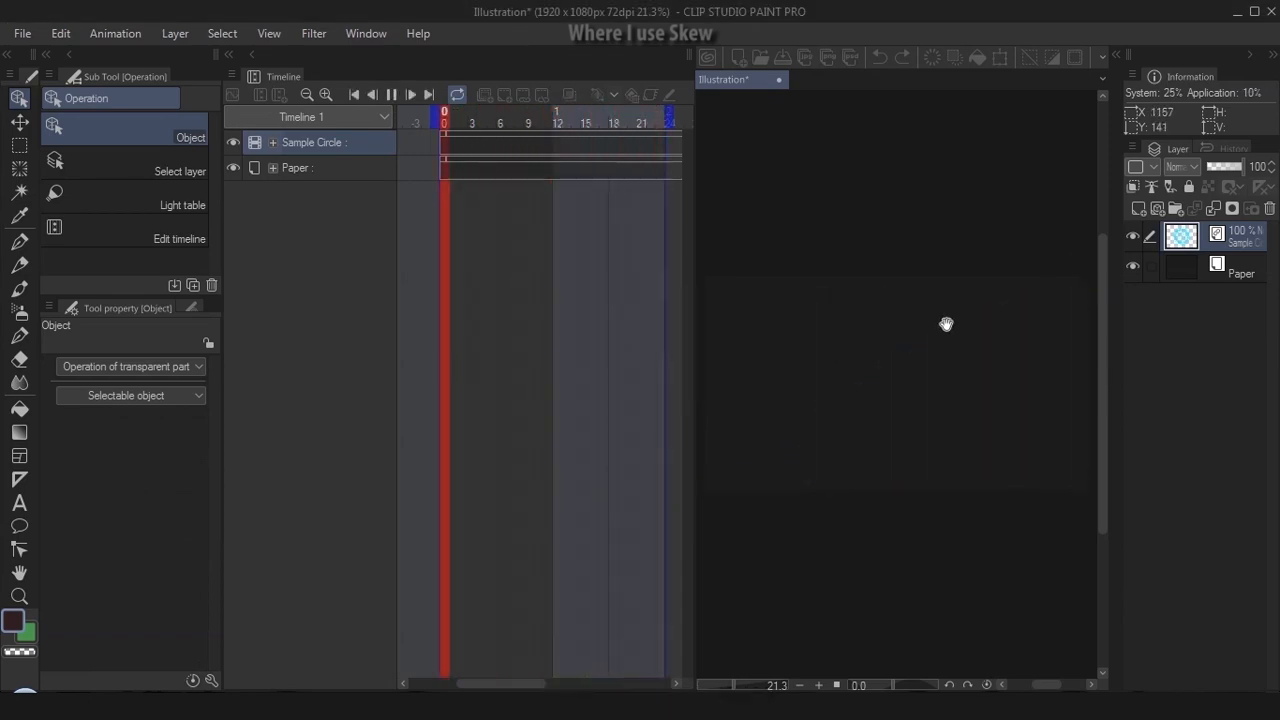
key("Tab")
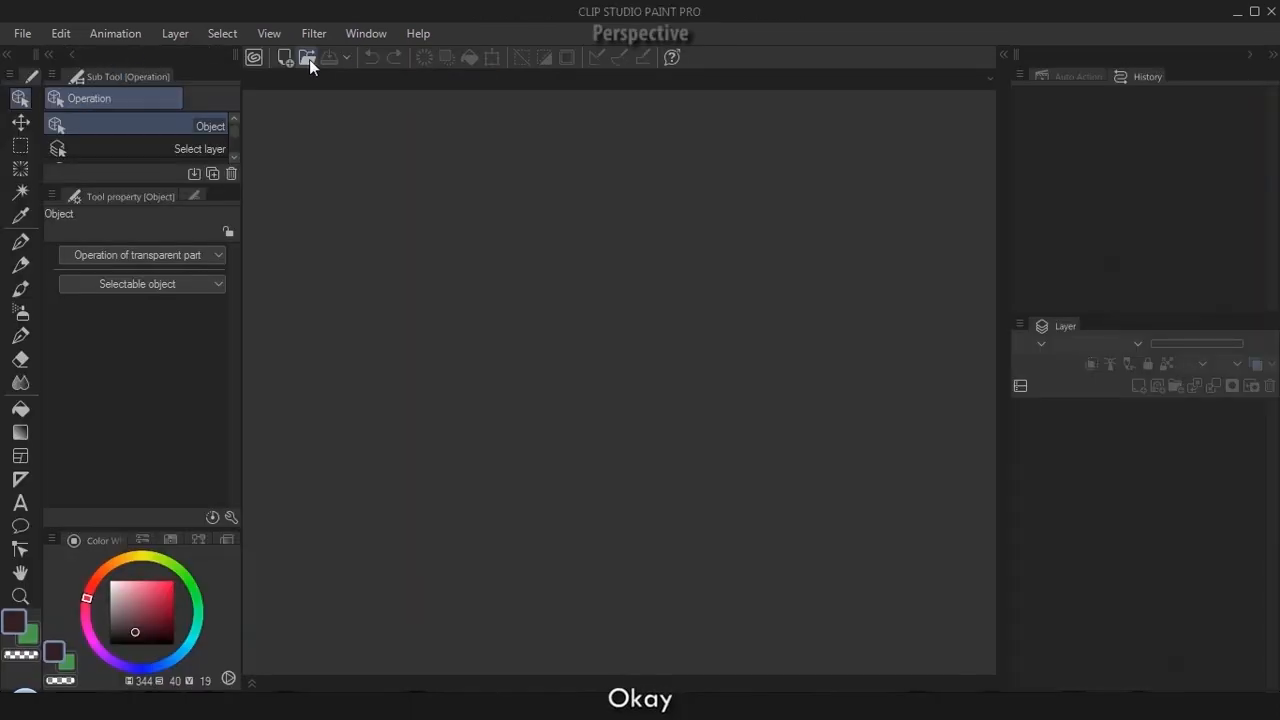
Open the Example illustration and transform Layer 1 in Perspective mode by moving a corner of the image
left_click(308, 58)
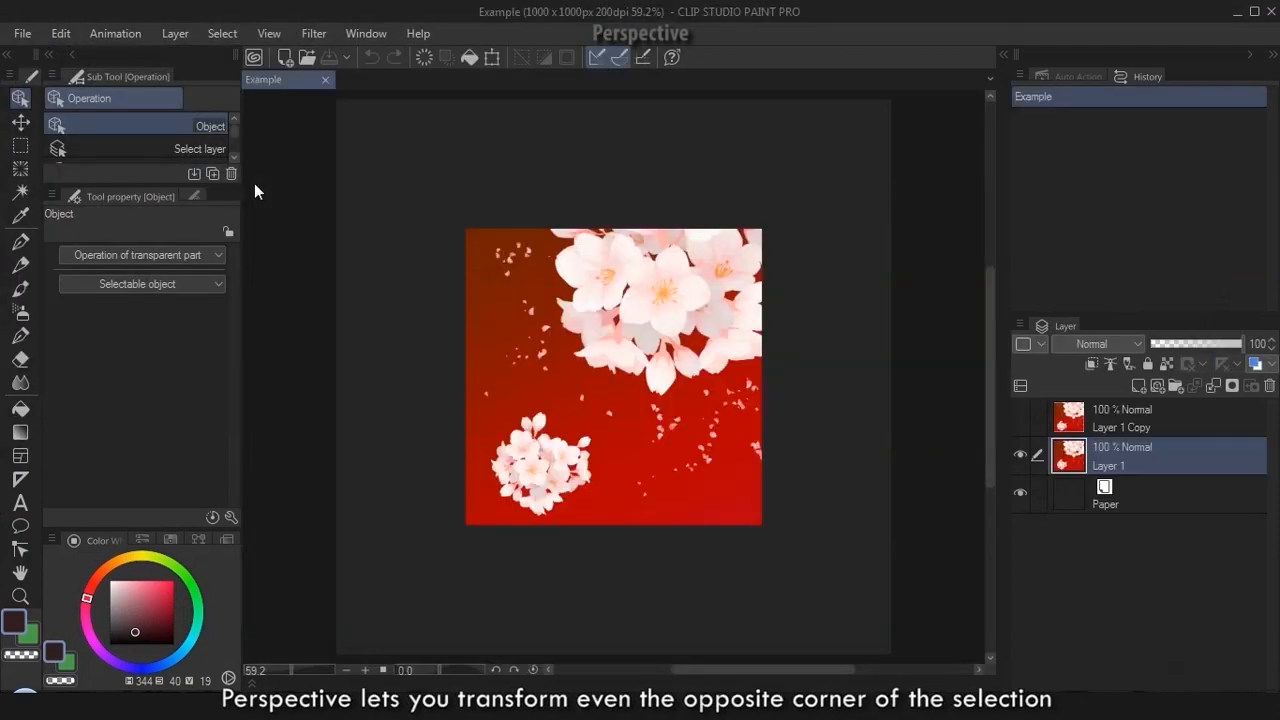
left_click(61, 33)
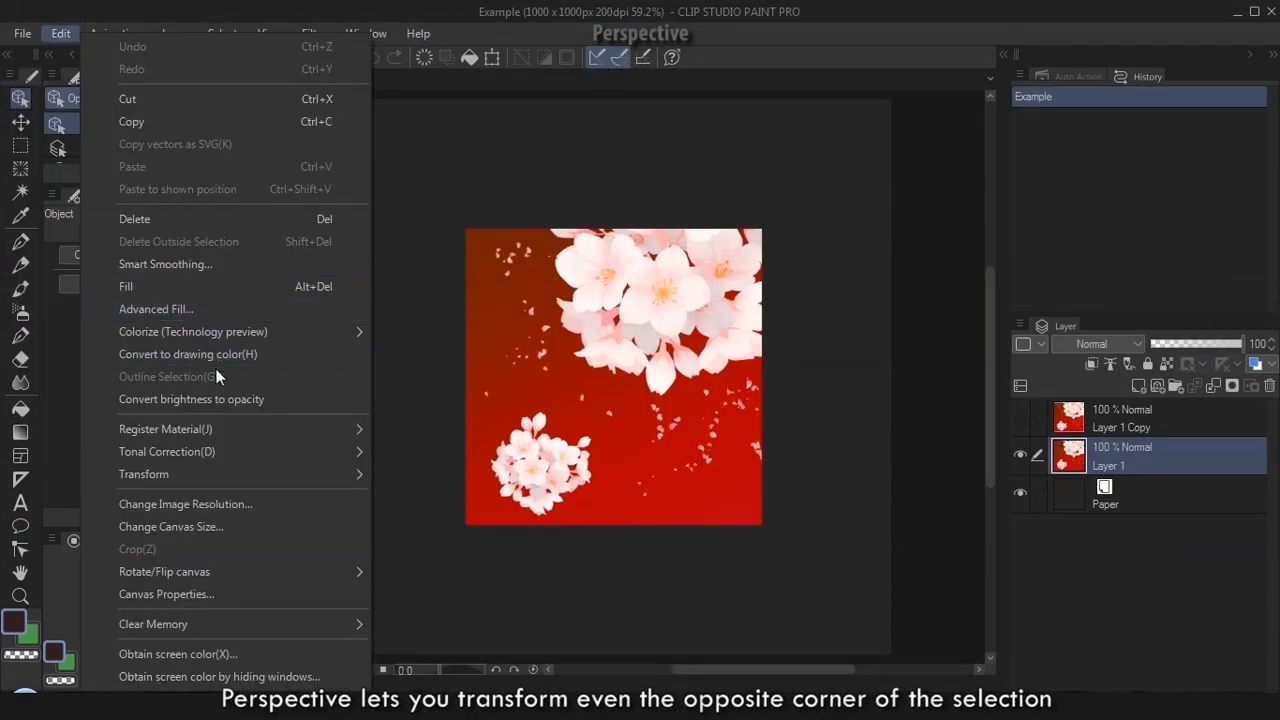
mouse_move(225, 471)
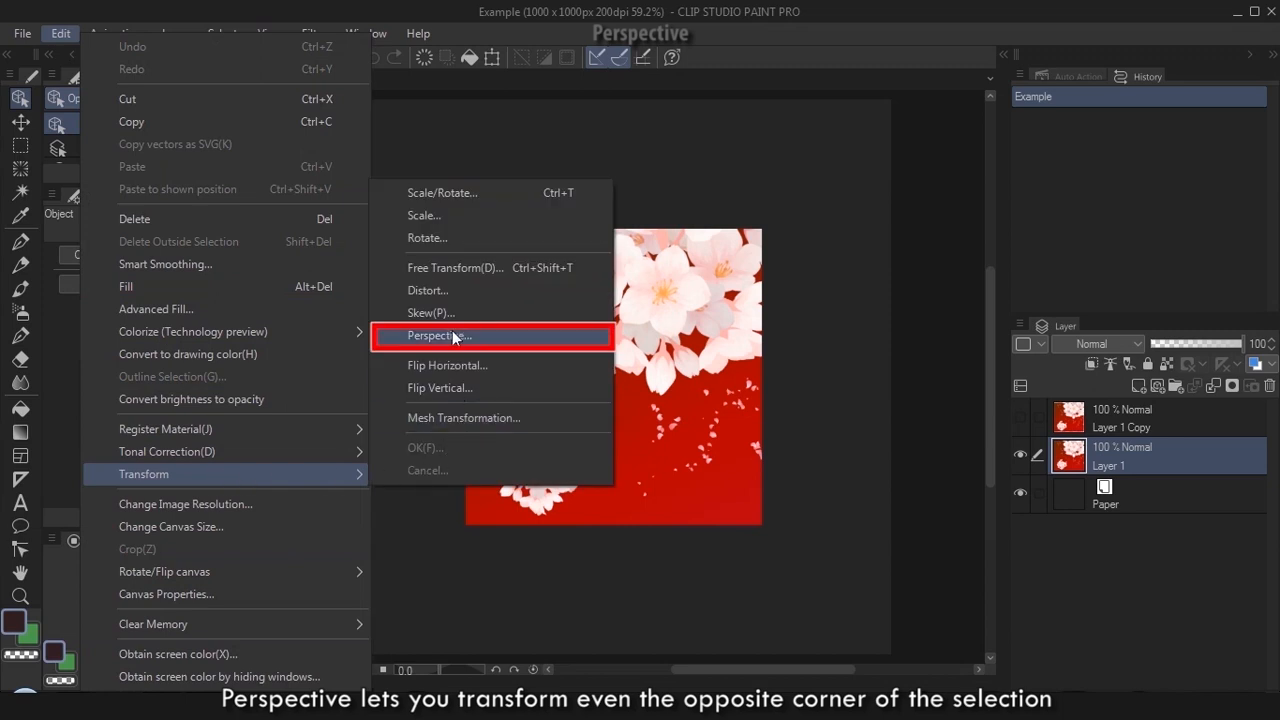
left_click(452, 335)
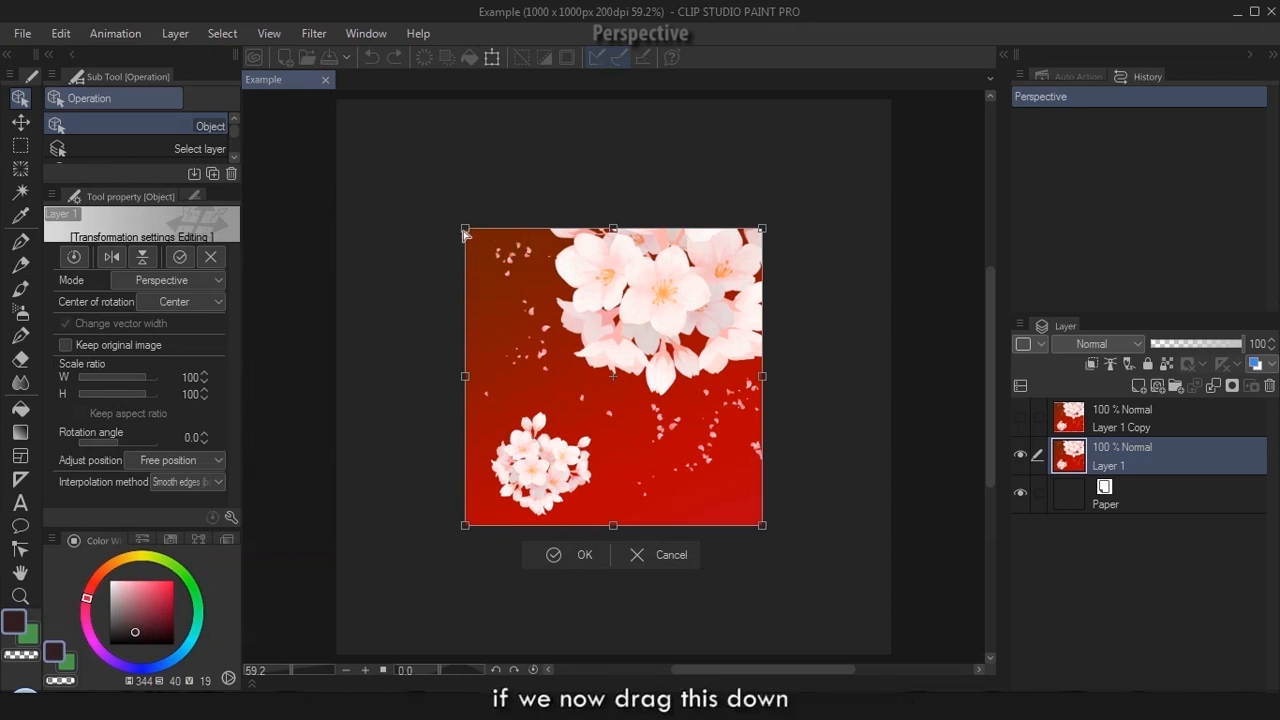
left_click_drag(465, 233, 480, 100)
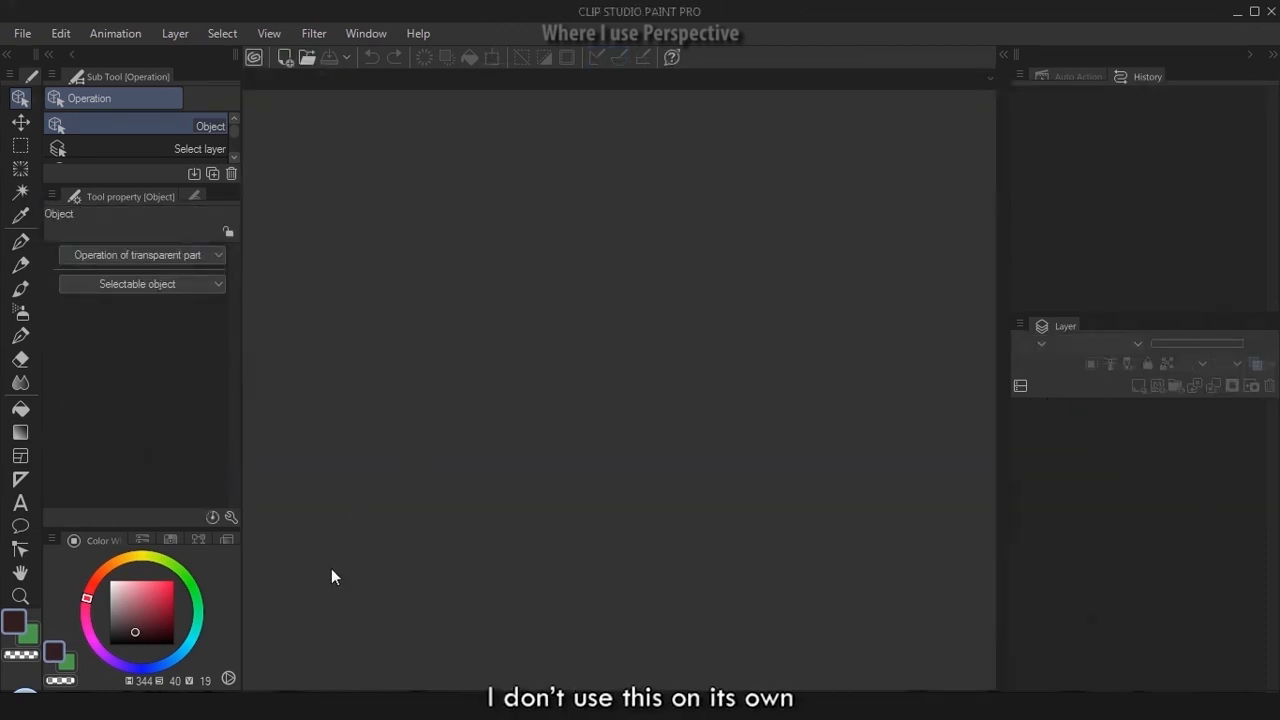
Create a new 1920 x 1080 px illustration at 72 dpi with a dark grey paper color
key("ctrl+n")
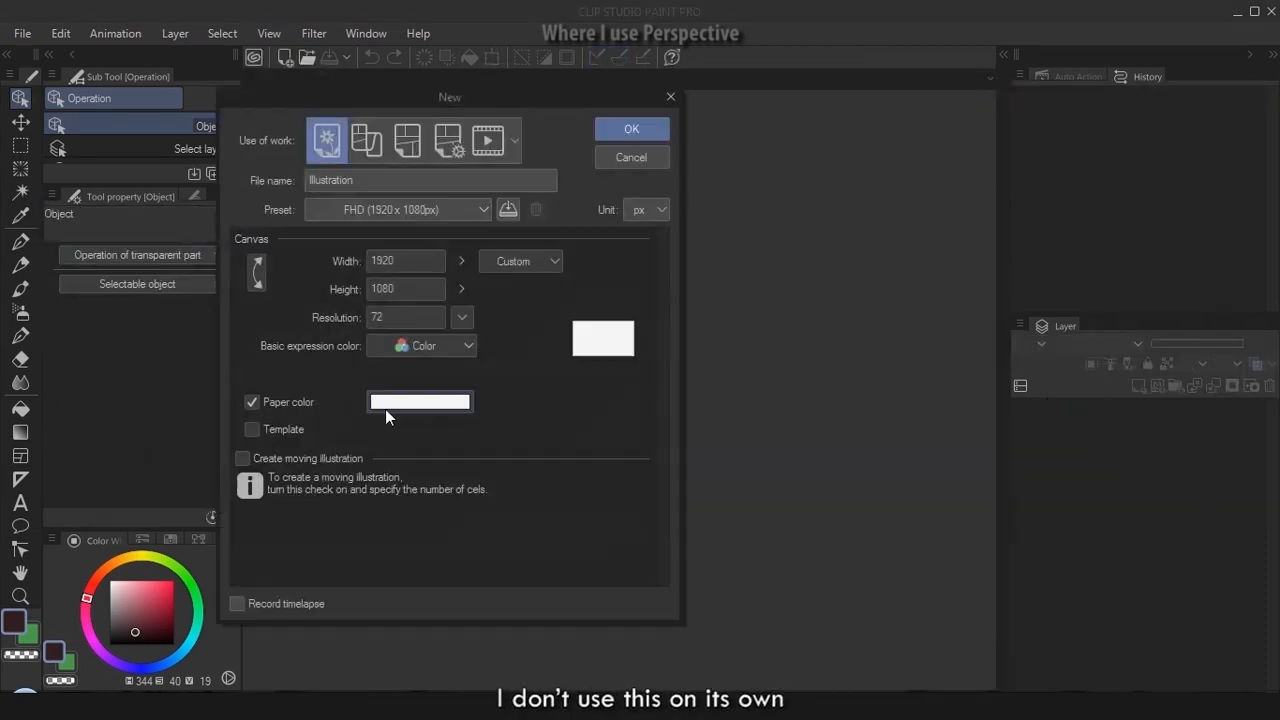
left_click(400, 401)
left_click(65, 552)
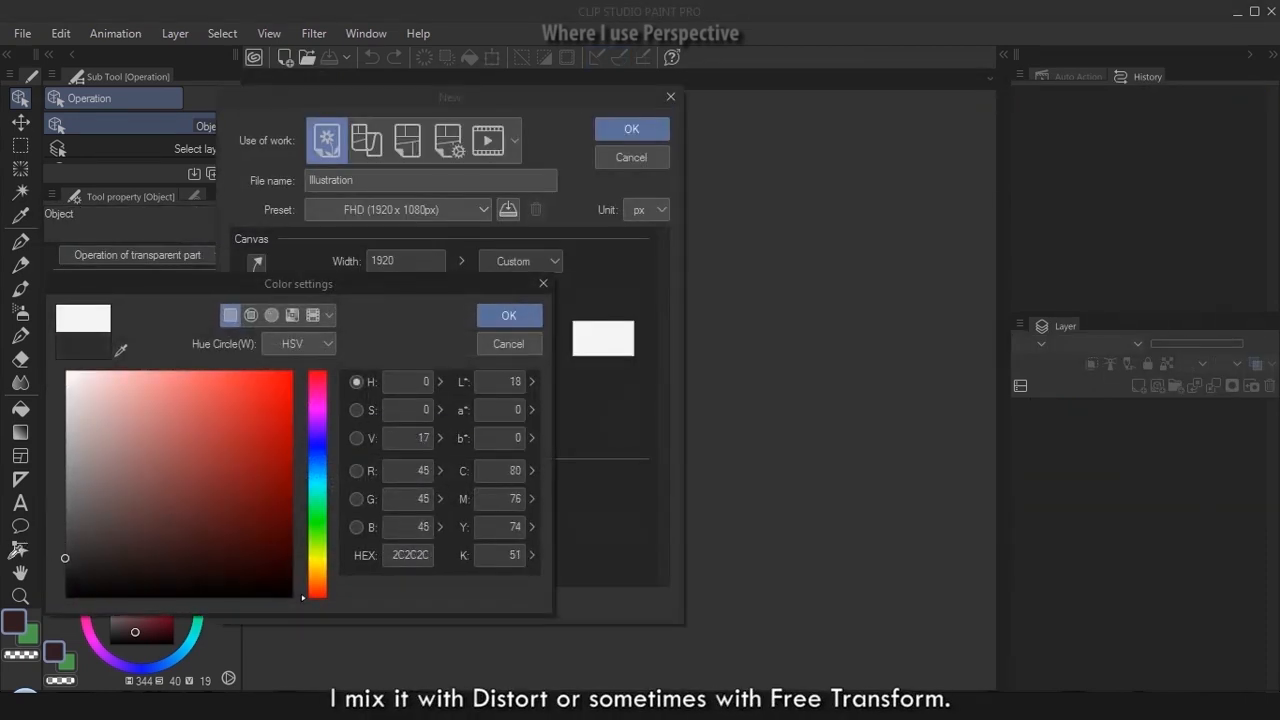
left_click(508, 316)
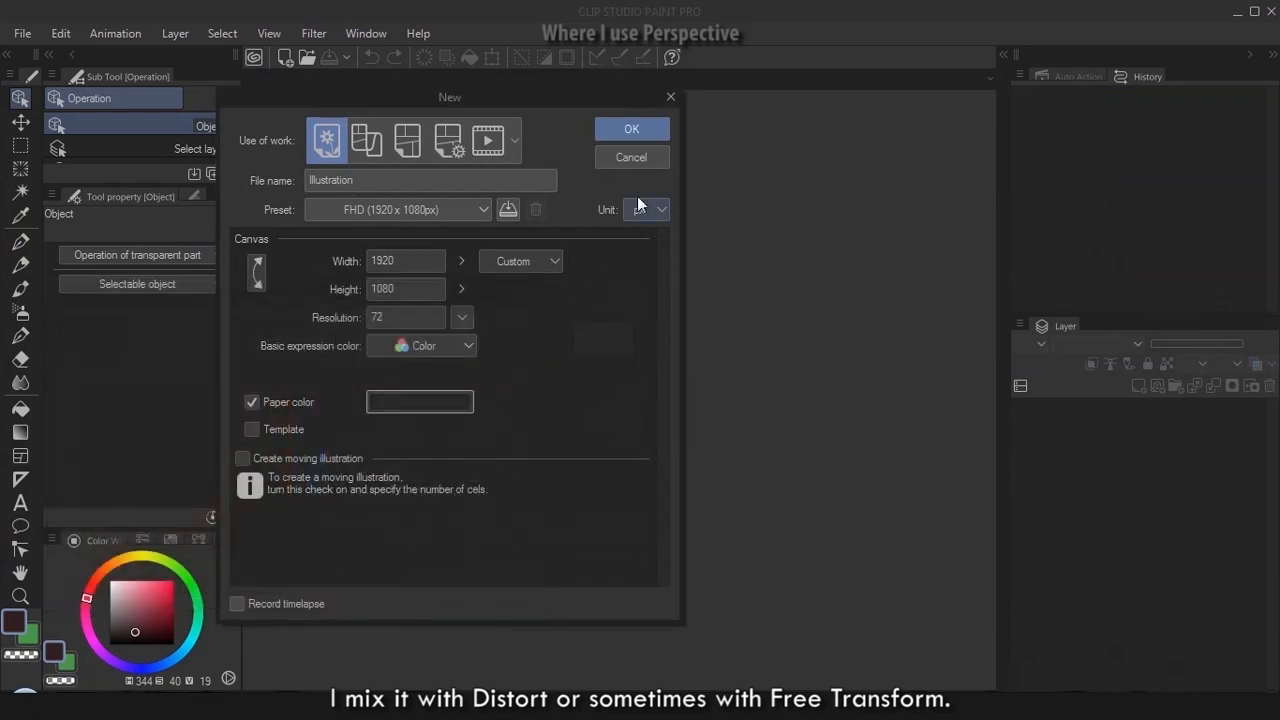
left_click(629, 120)
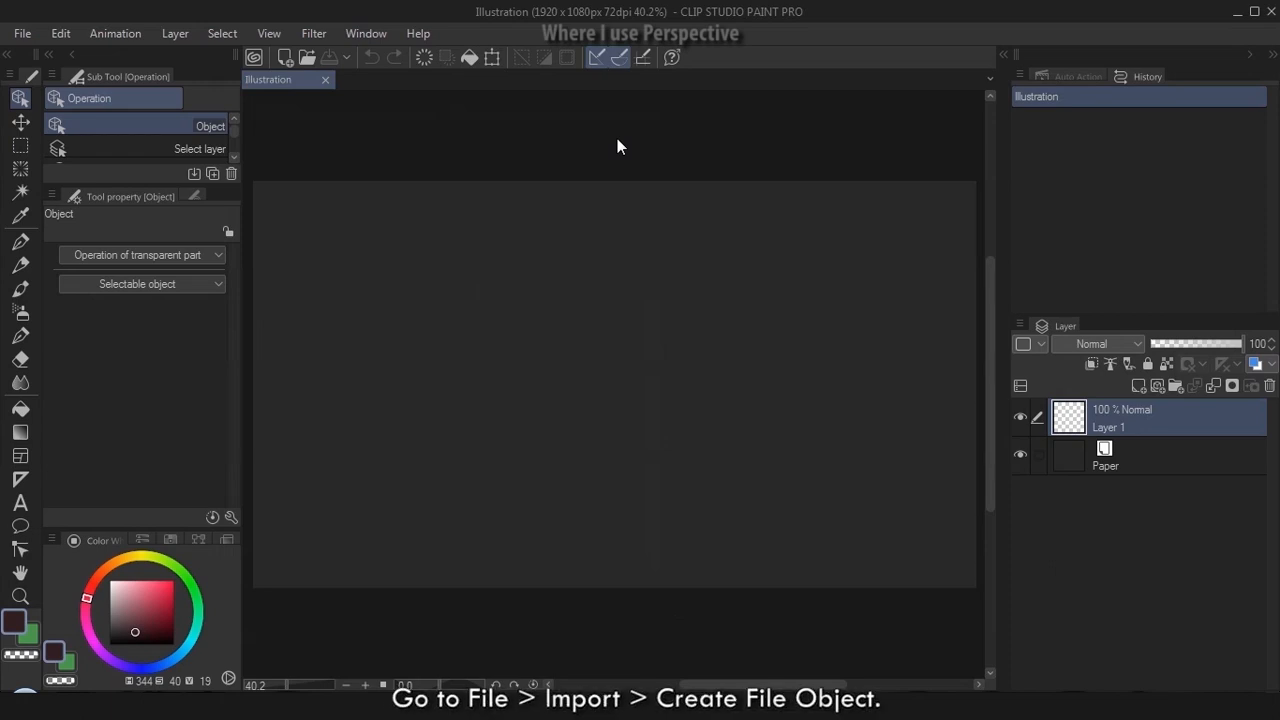
Import Sample Circle.clip into the new illustration as a file object
left_click(22, 33)
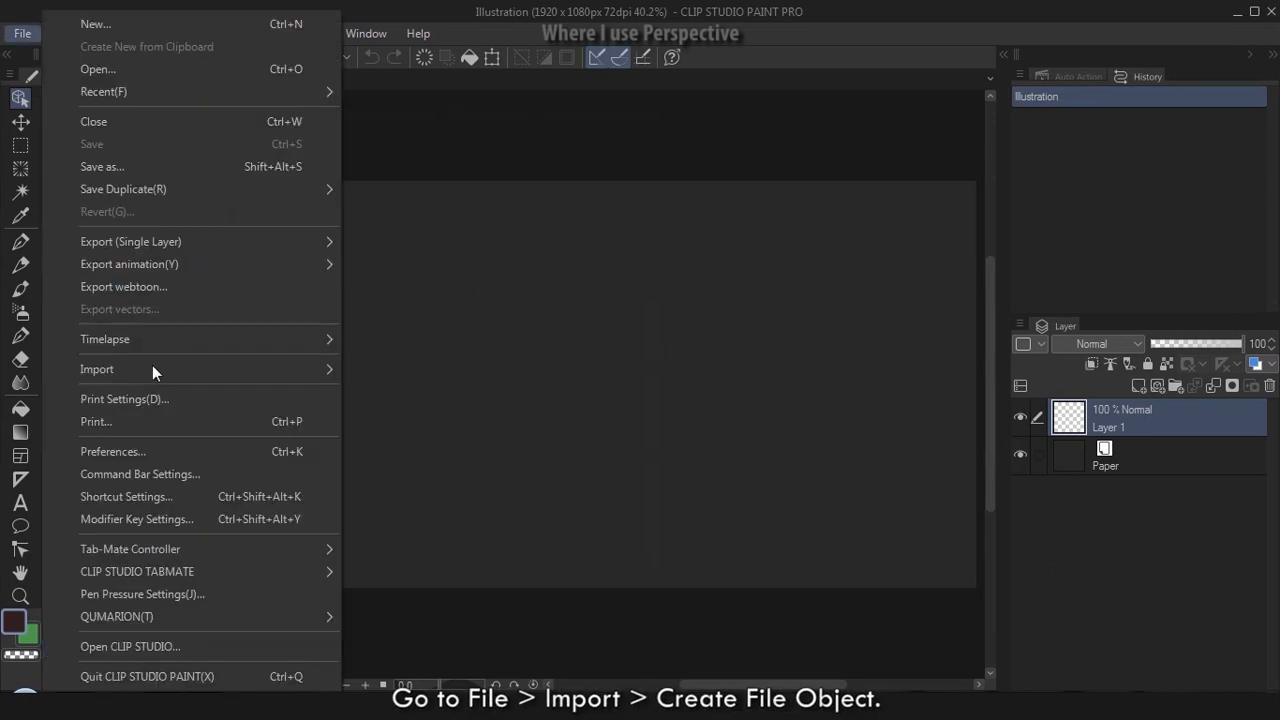
mouse_move(188, 372)
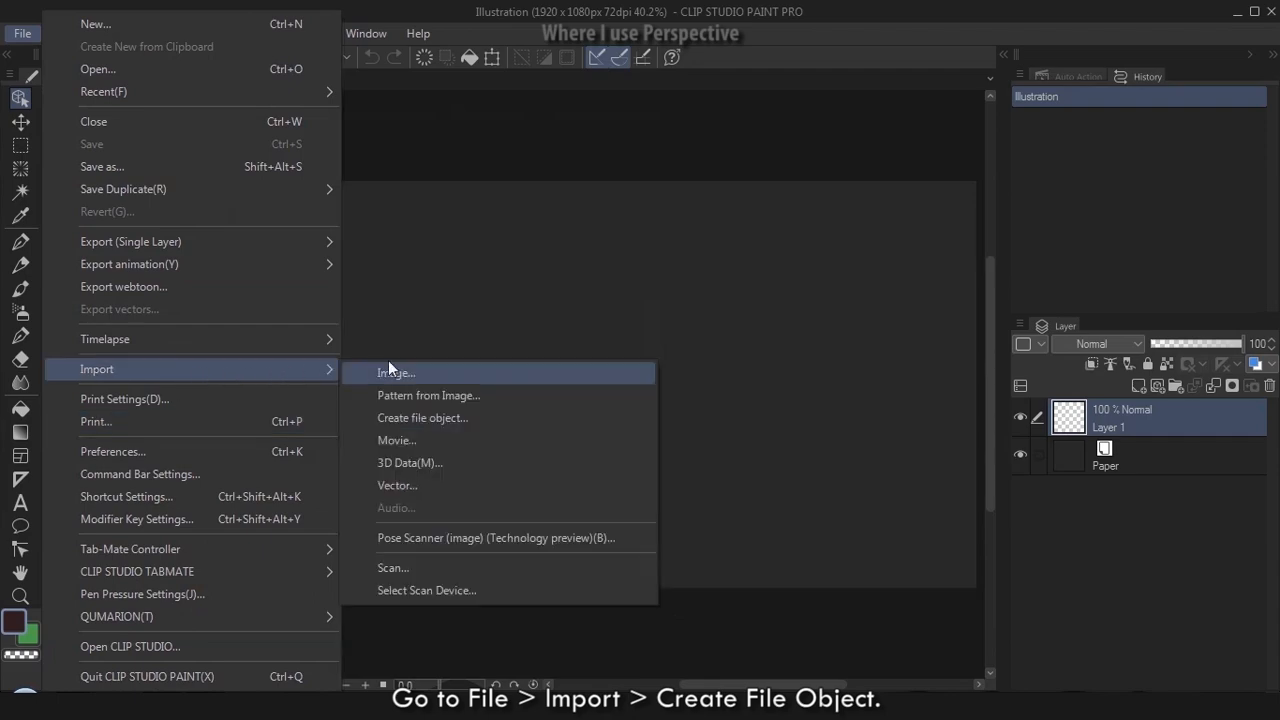
left_click(431, 416)
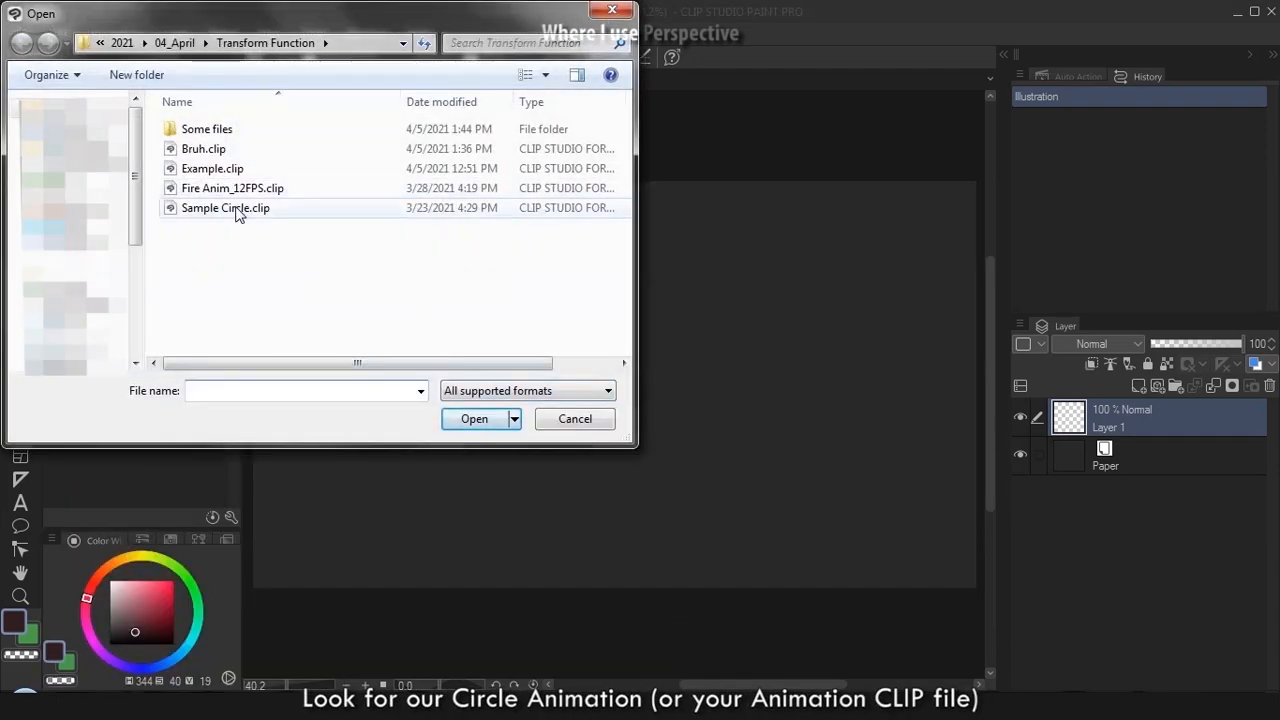
double_click(236, 208)
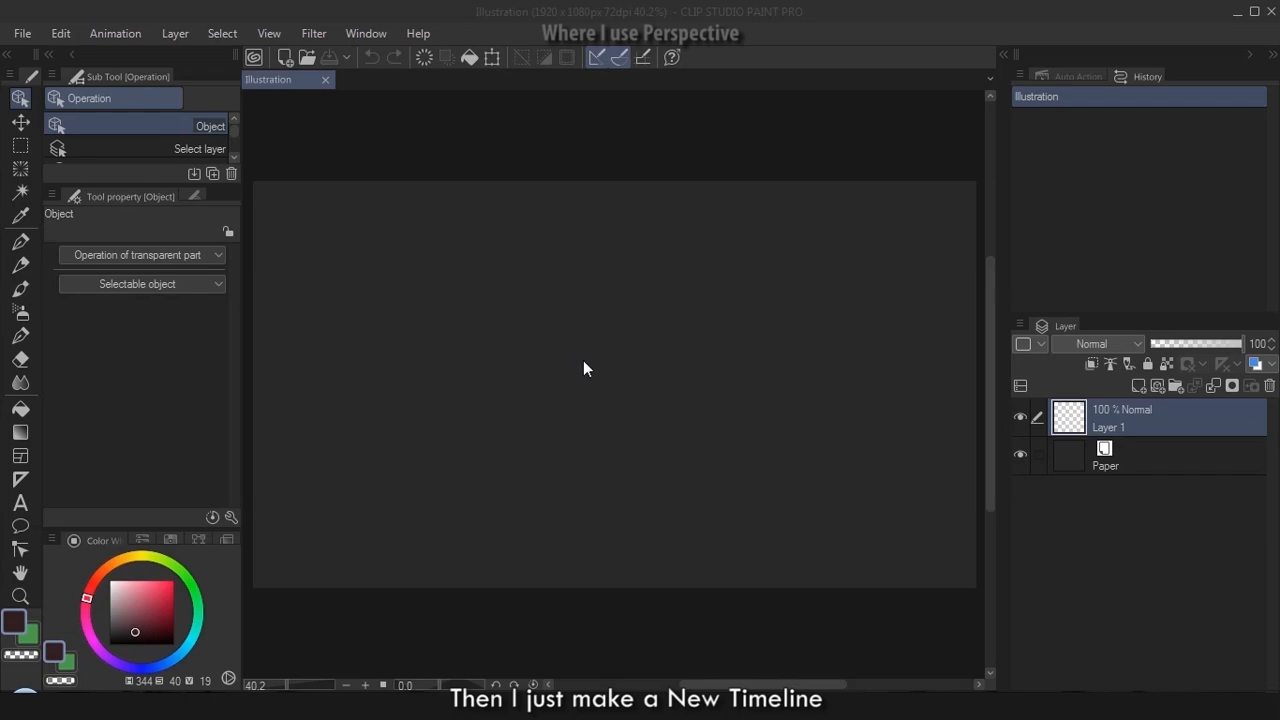
Display the timeline and create Timeline 1 at 12 fps with a playback time of 24
left_click(854, 294)
left_click(366, 34)
left_click(578, 506)
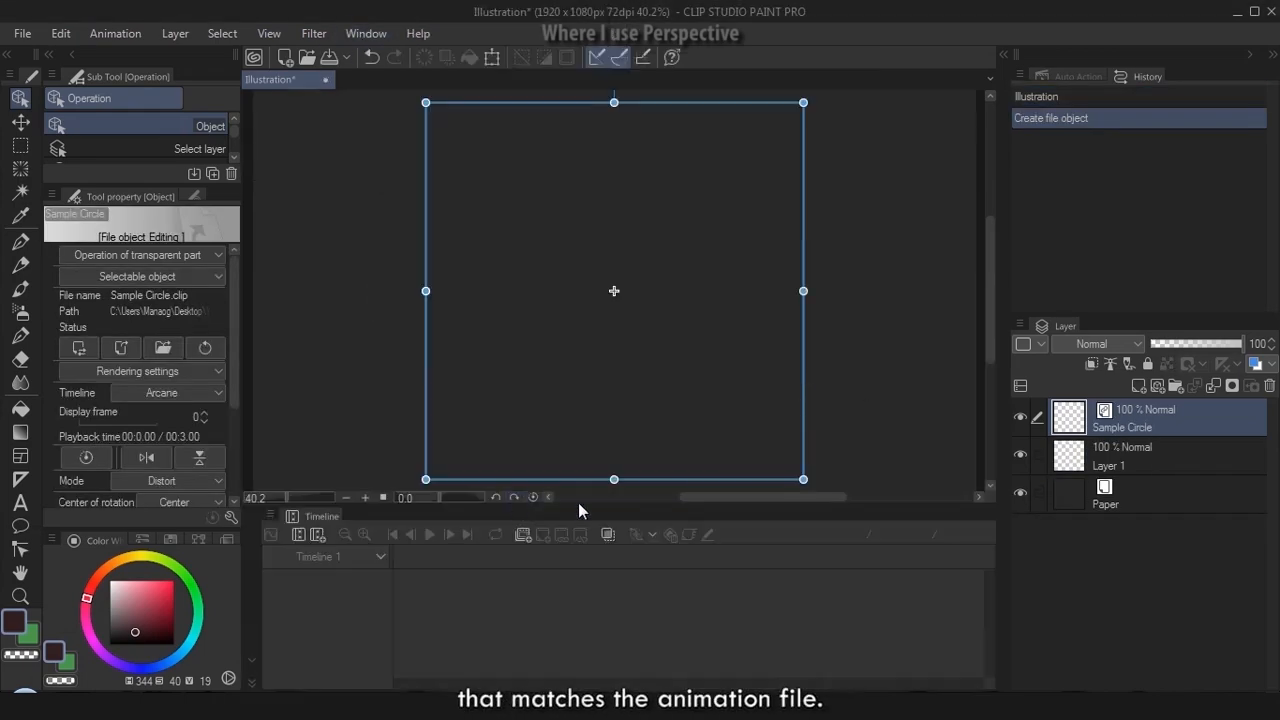
left_click(318, 535)
double_click(771, 246)
type("24")
left_click(1049, 190)
Delete the empty Layer 1 and pause the Sample Circle animation on frame 9 as reference
left_click(1122, 456)
left_click(1269, 386)
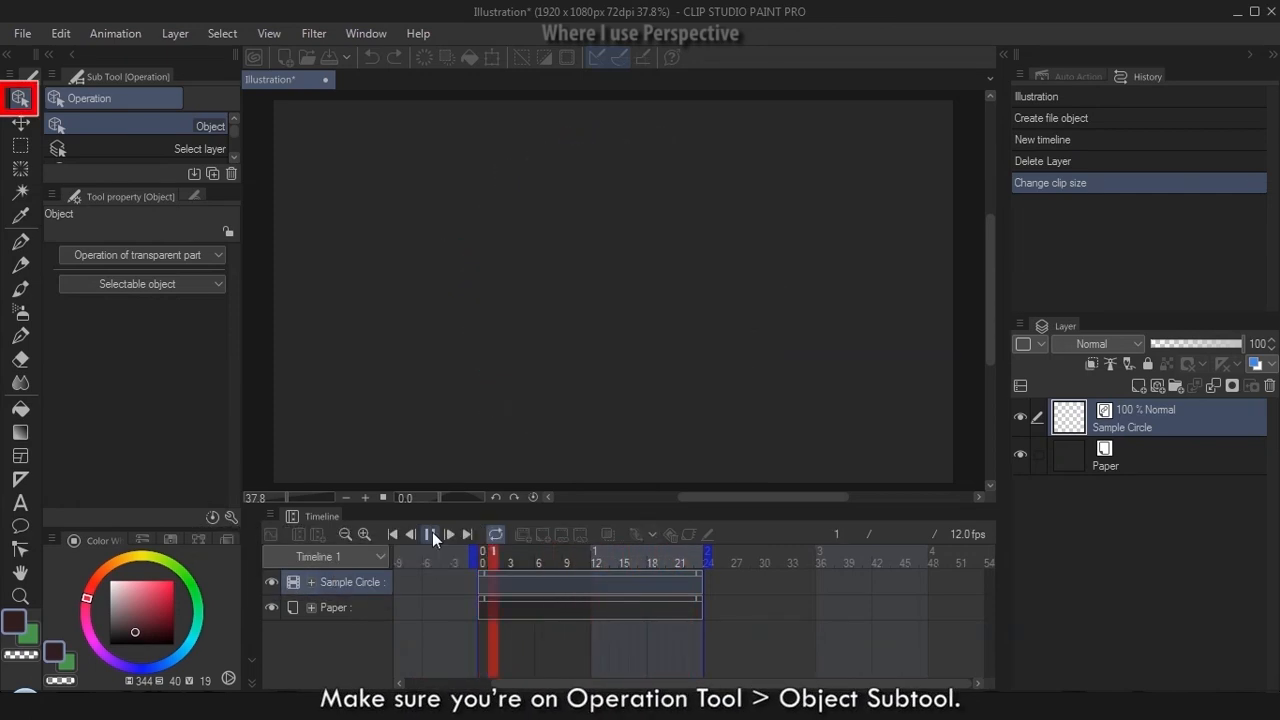
left_click(430, 535)
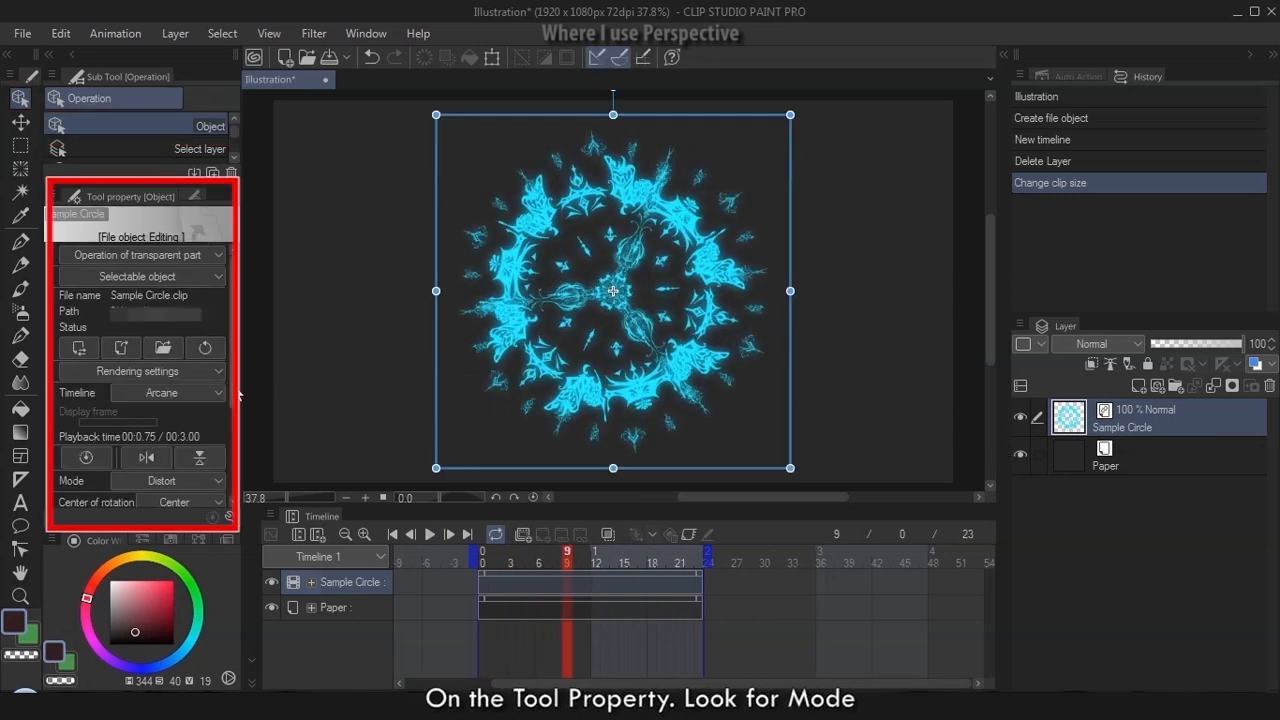
Change the Sample Circle file object's transformation mode from Distort to Perspective
scroll(200, 400, "down", 3)
left_click(203, 388)
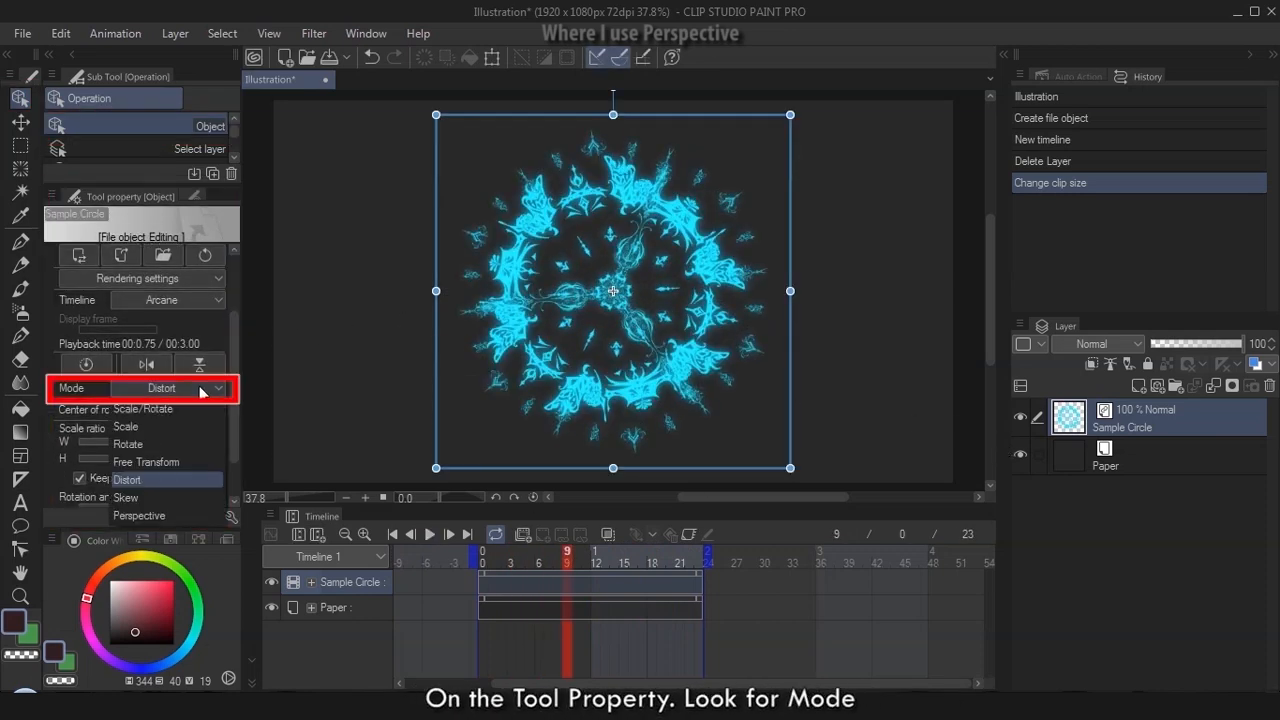
left_click(167, 513)
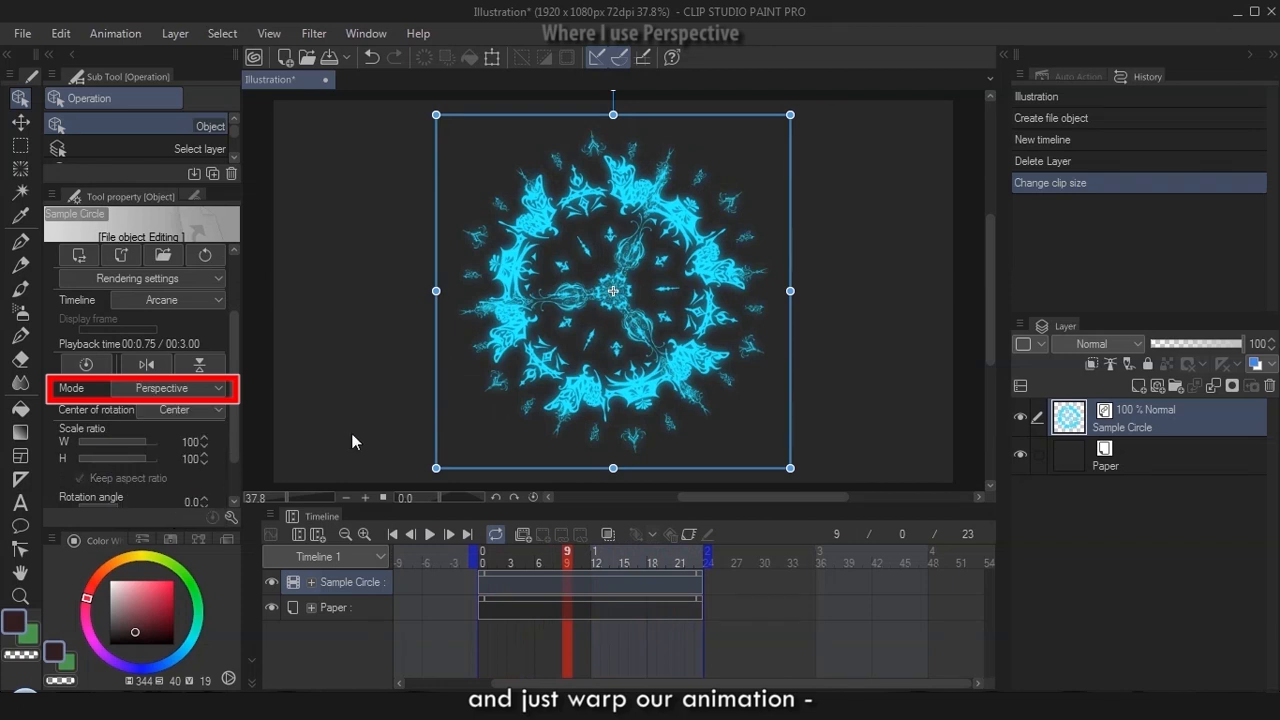
Warp the Sample Circle into a trapezoid with a narrow upper edge and wide lower edge, and preview the animation
scroll(351, 433, "down", 1)
left_click_drag(427, 152, 498, 152)
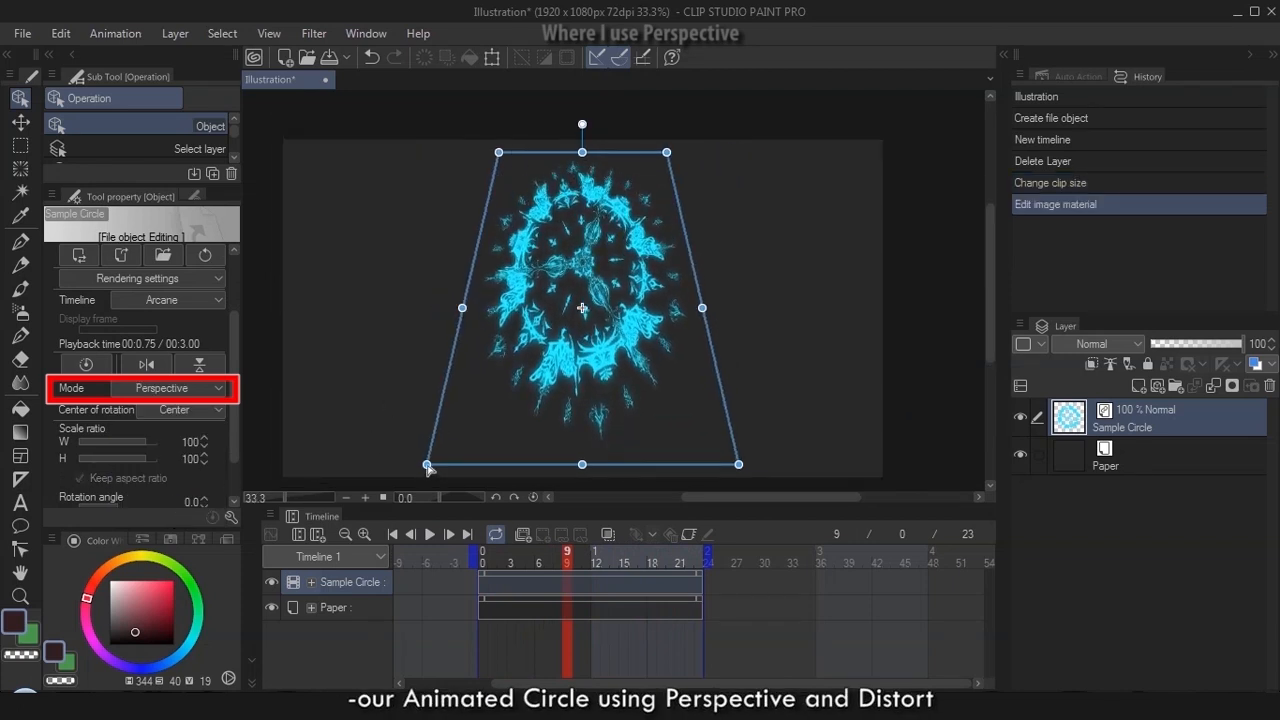
left_click_drag(314, 464, 312, 464)
mouse_move(498, 152)
left_mouse_down()
mouse_move(418, 153)
mouse_move(500, 164)
mouse_move(510, 153)
left_mouse_up()
left_click(429, 536)
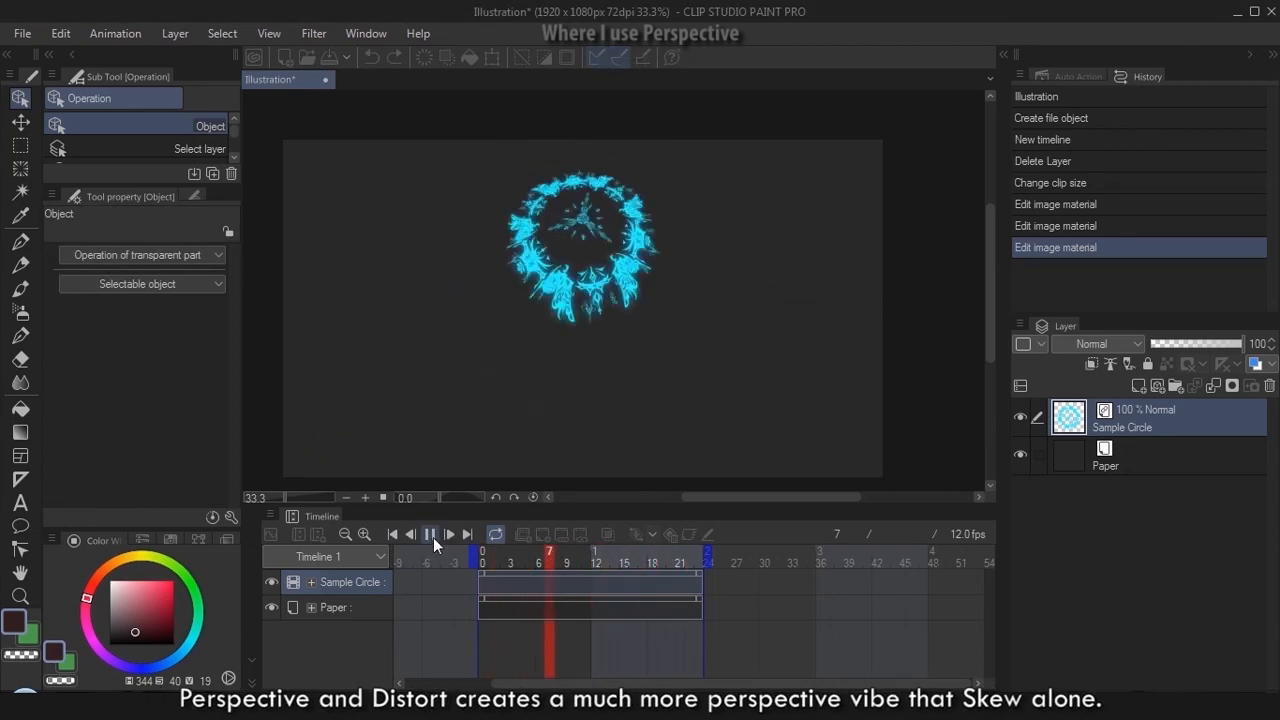
left_click(431, 538)
Switch the Sample Circle to Distort mode and reshape its corners, widening the upper edge and raising the lower edge
left_click(190, 481)
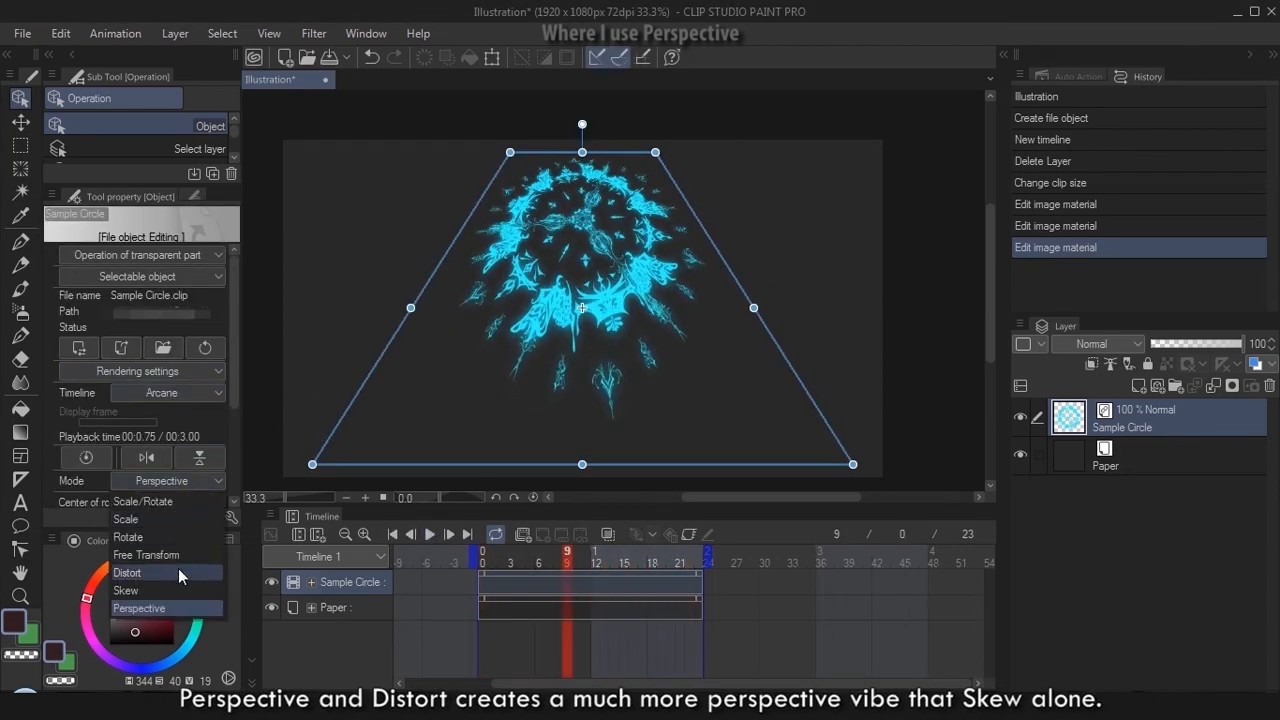
left_click(178, 574)
left_click_drag(510, 153, 452, 153)
left_click_drag(656, 153, 716, 153)
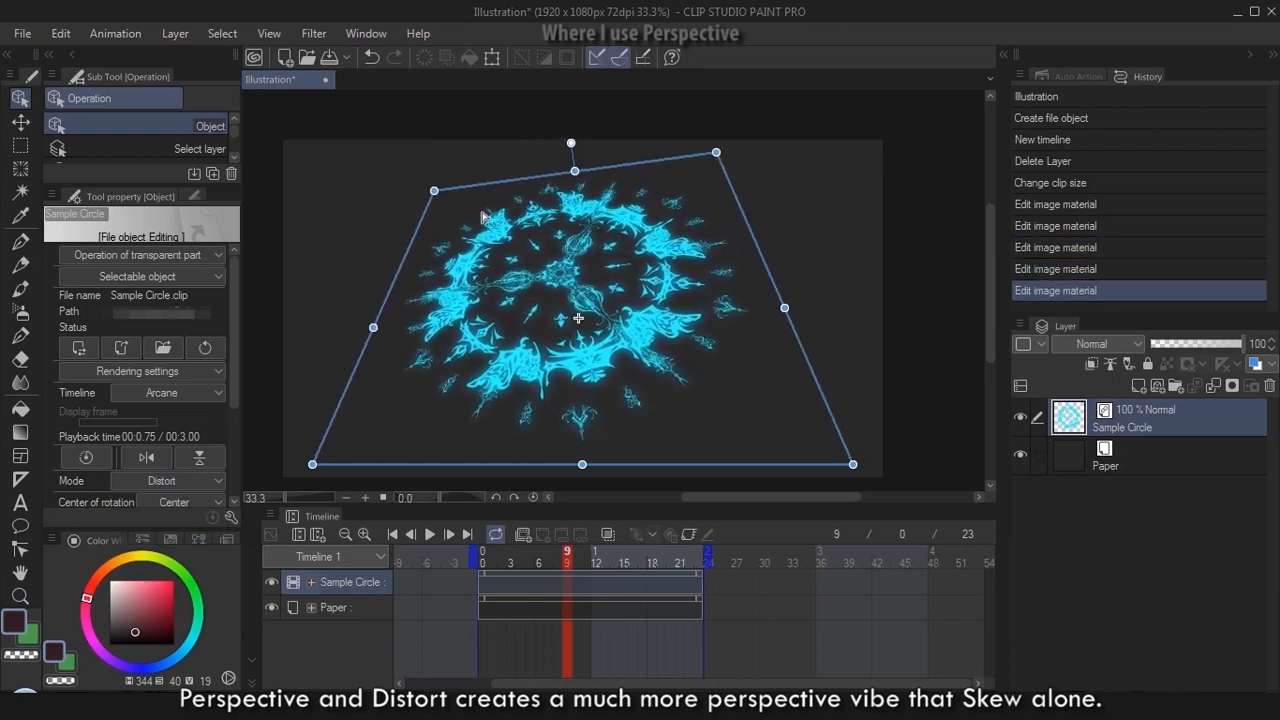
left_click_drag(452, 153, 506, 153)
left_click_drag(312, 464, 342, 416)
left_click_drag(851, 464, 831, 413)
left_click_drag(506, 153, 511, 153)
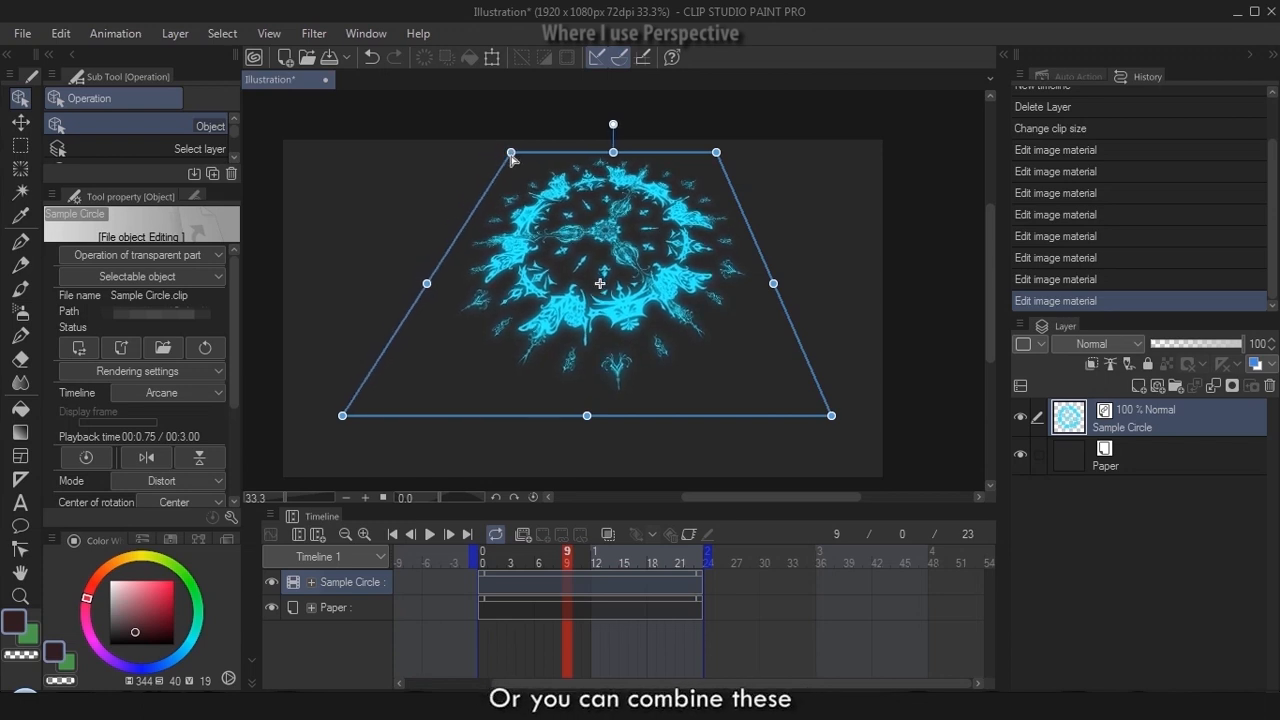
Warp the Sample Circle in Perspective mode into a tilted, angled shape and reposition it slightly left of the canvas center
left_click(215, 483)
left_click(195, 608)
left_click_drag(427, 283, 498, 170)
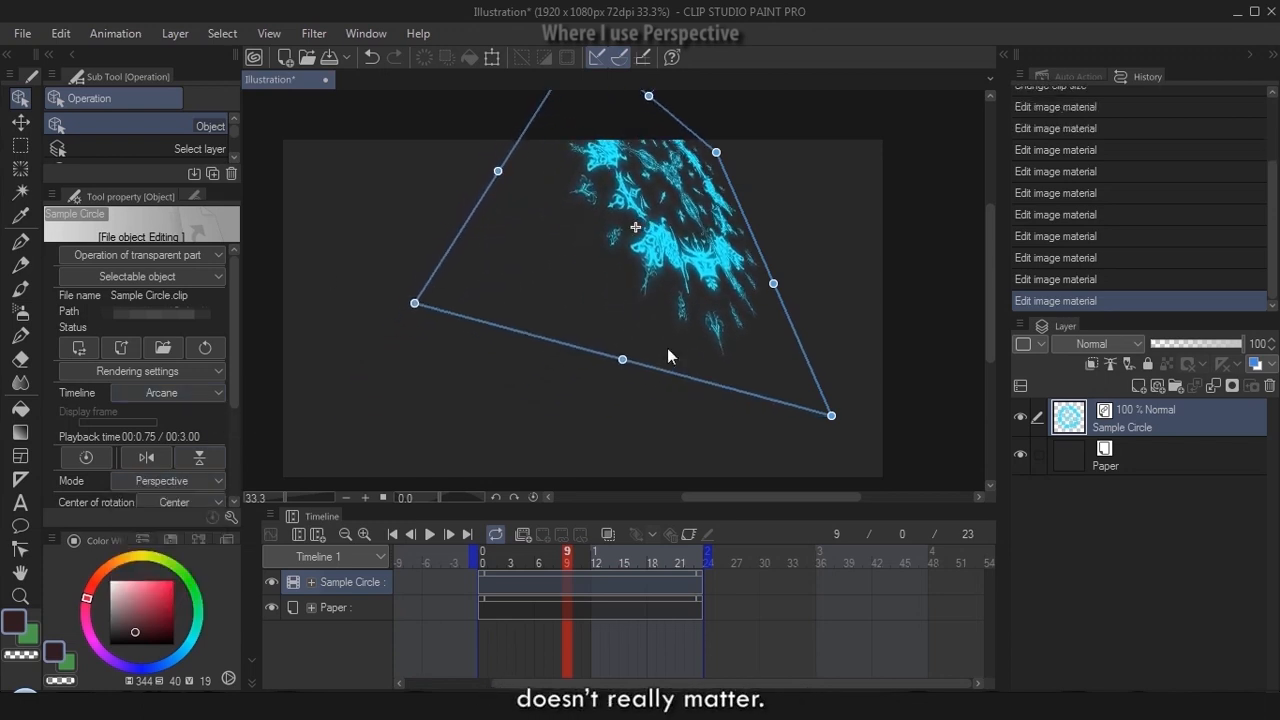
left_click_drag(690, 378, 534, 466)
left_click_drag(388, 430, 371, 453)
left_click_drag(326, 280, 377, 332)
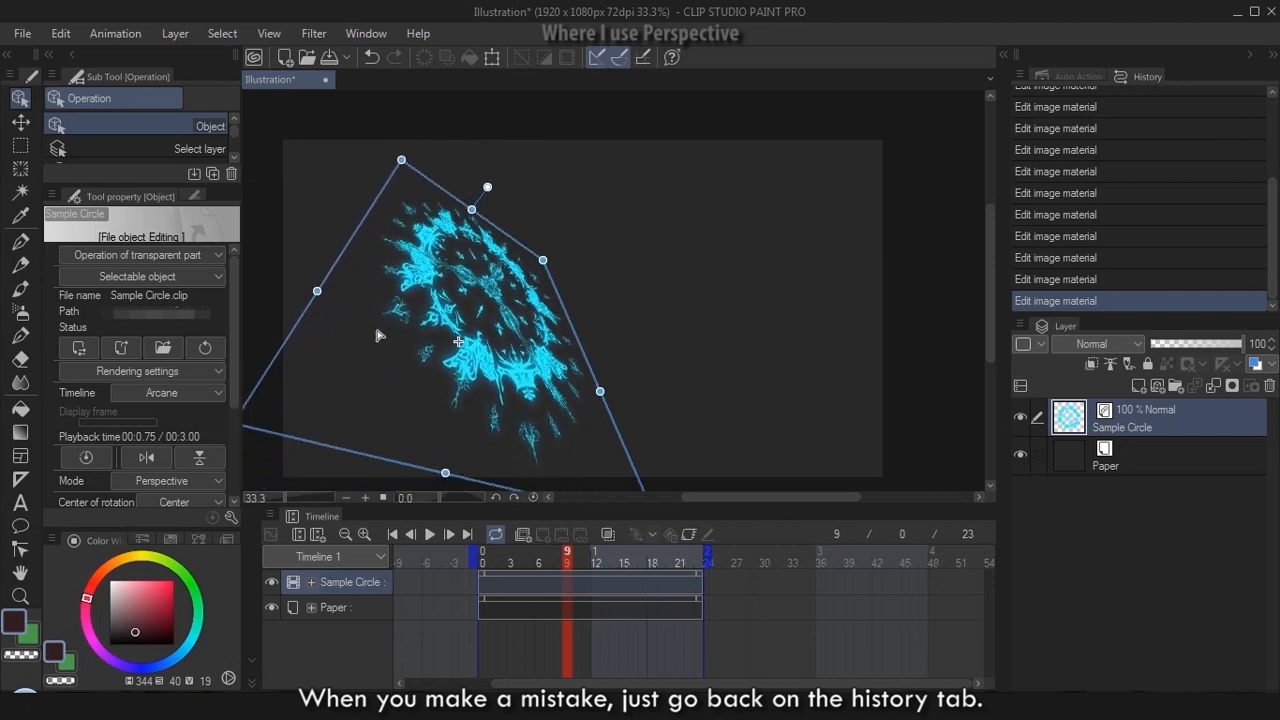
left_click_drag(591, 364, 657, 328)
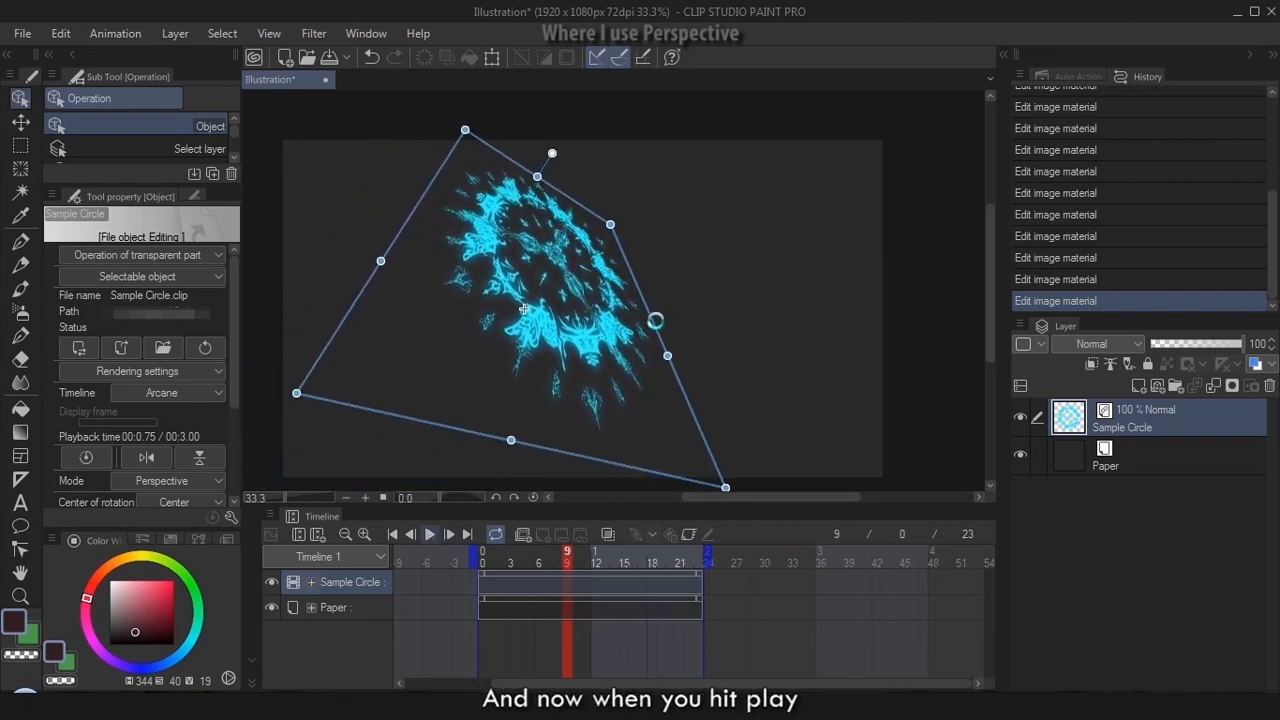
Play back the angled circle animation with the palettes hidden and examine it enlarged
key("space")
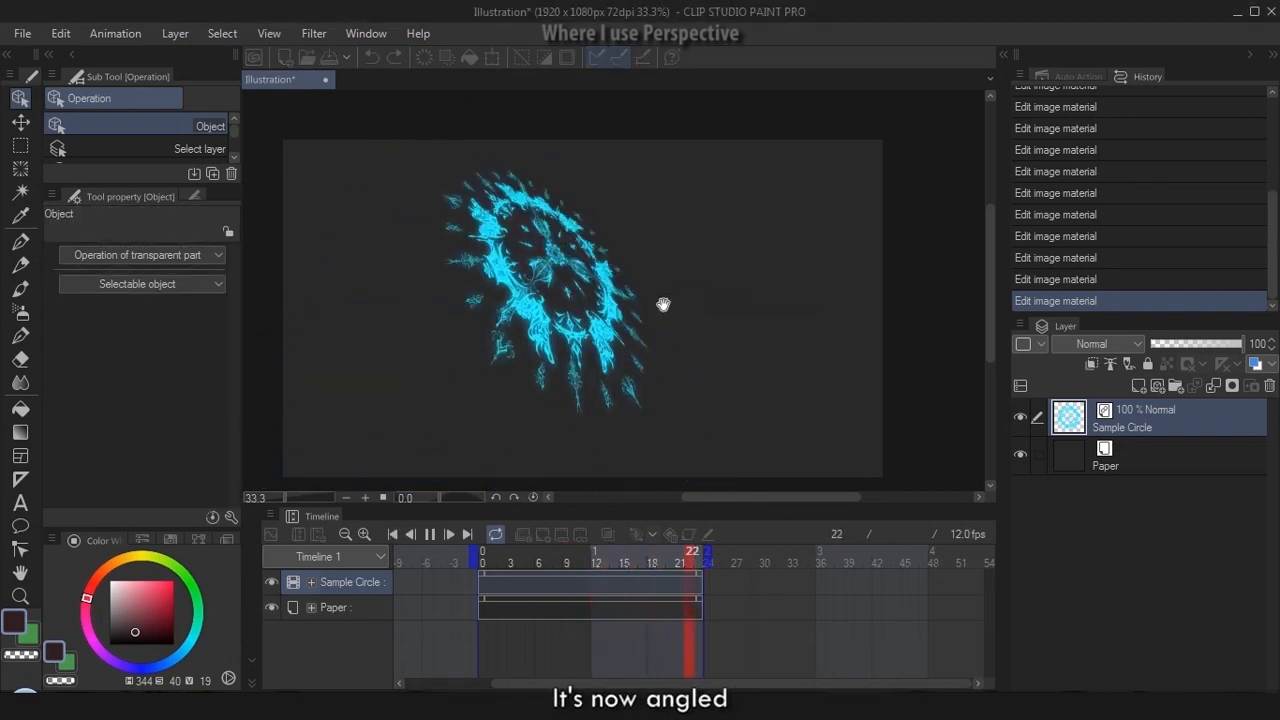
key("Tab")
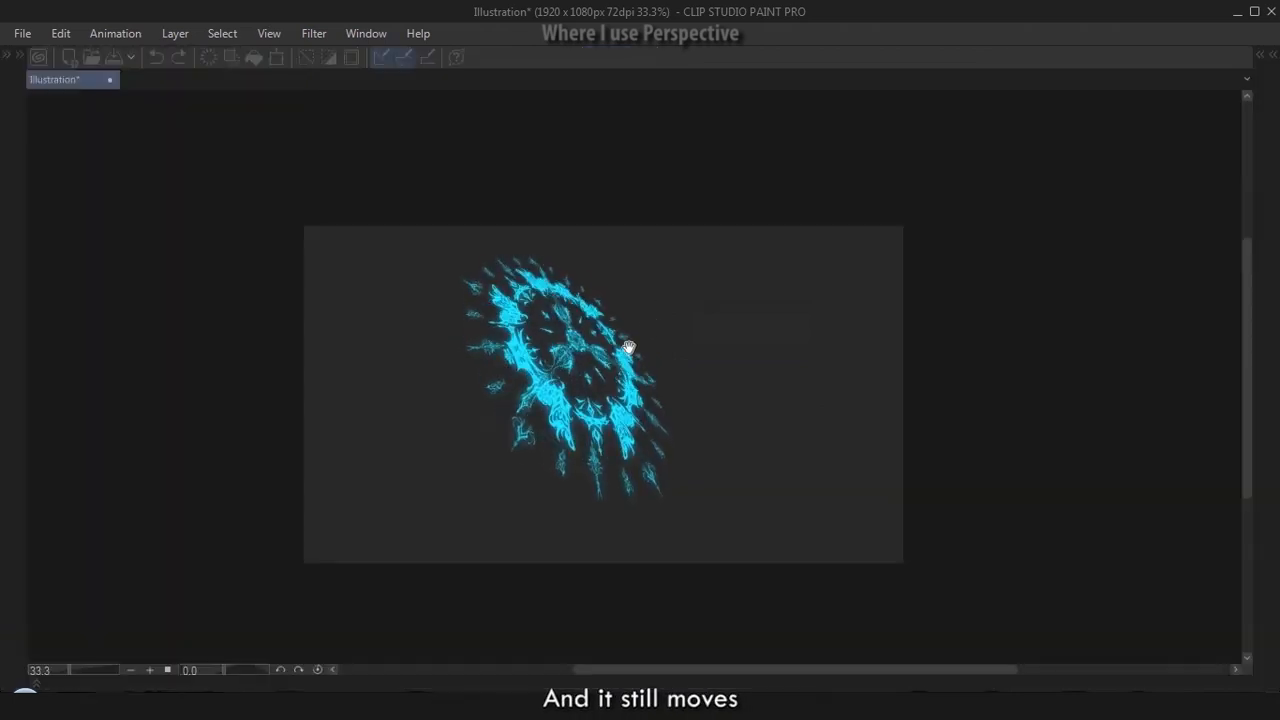
scroll(630, 376, "up", 1)
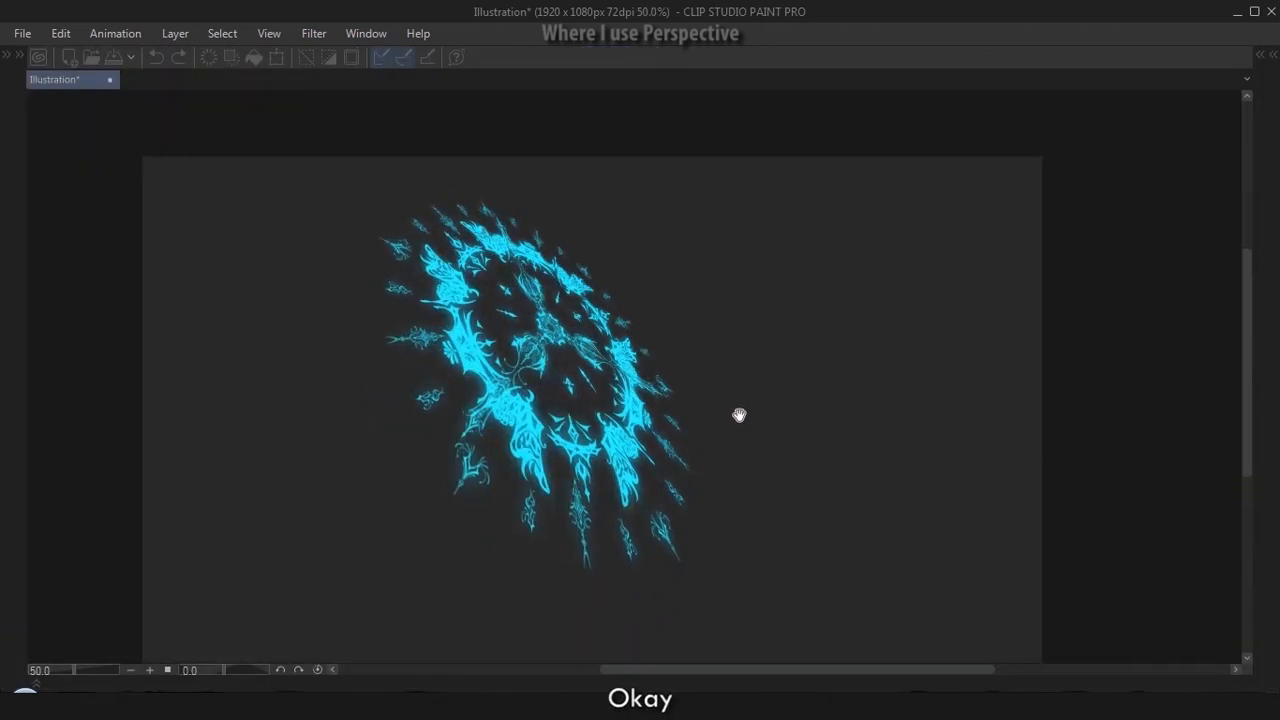
left_click_drag(741, 403, 735, 371)
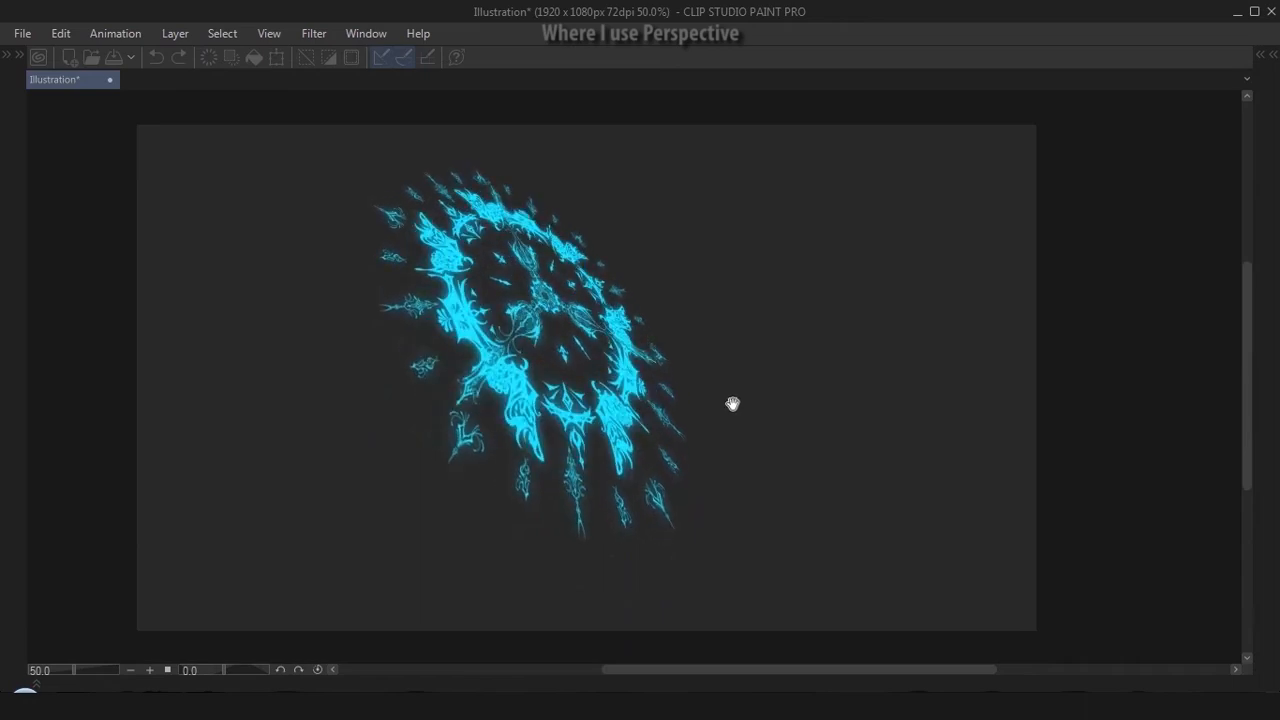
scroll(733, 408, "up", 1)
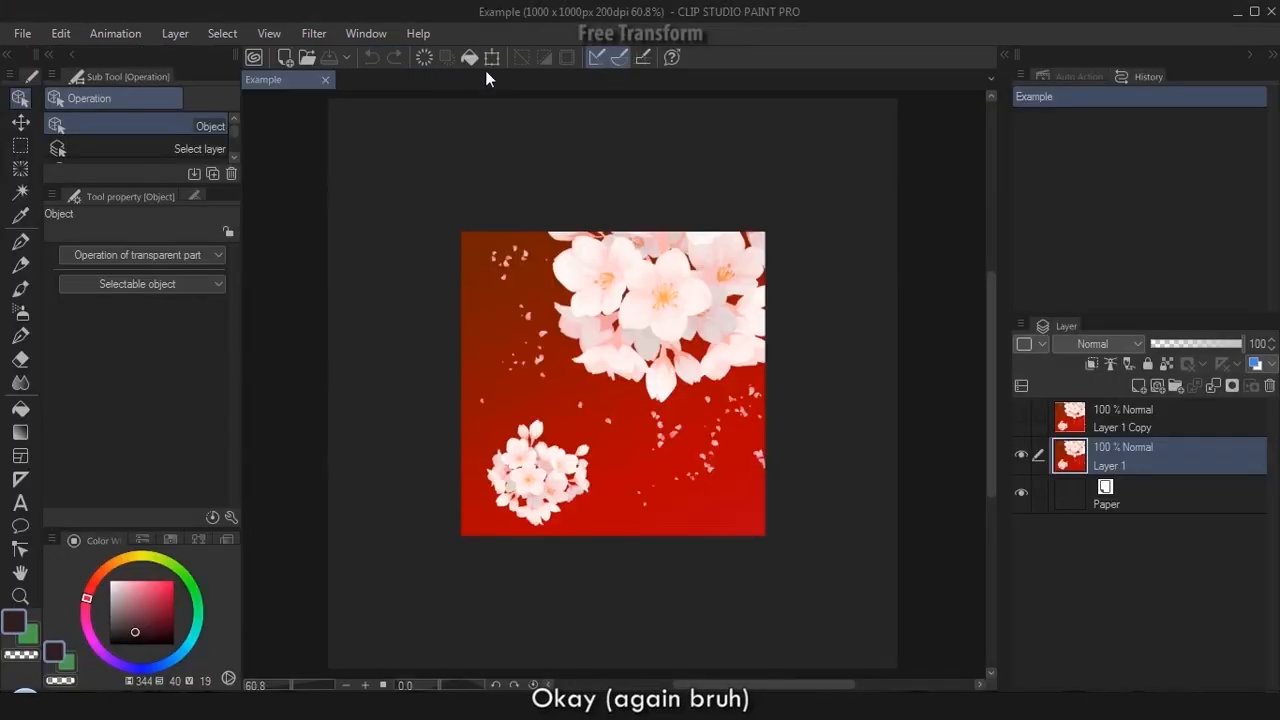
Start transforming Layer 1 of the Example illustration in Free Transform mode
left_click(490, 58)
left_click(203, 280)
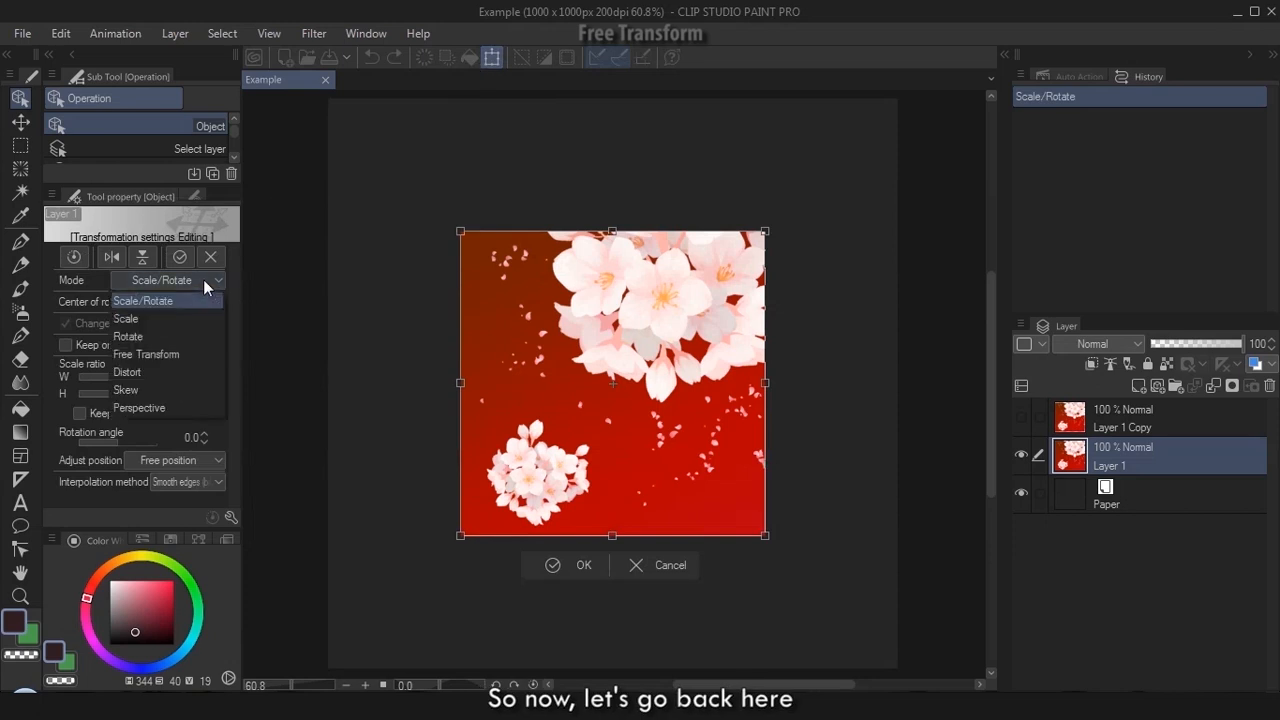
left_click(191, 357)
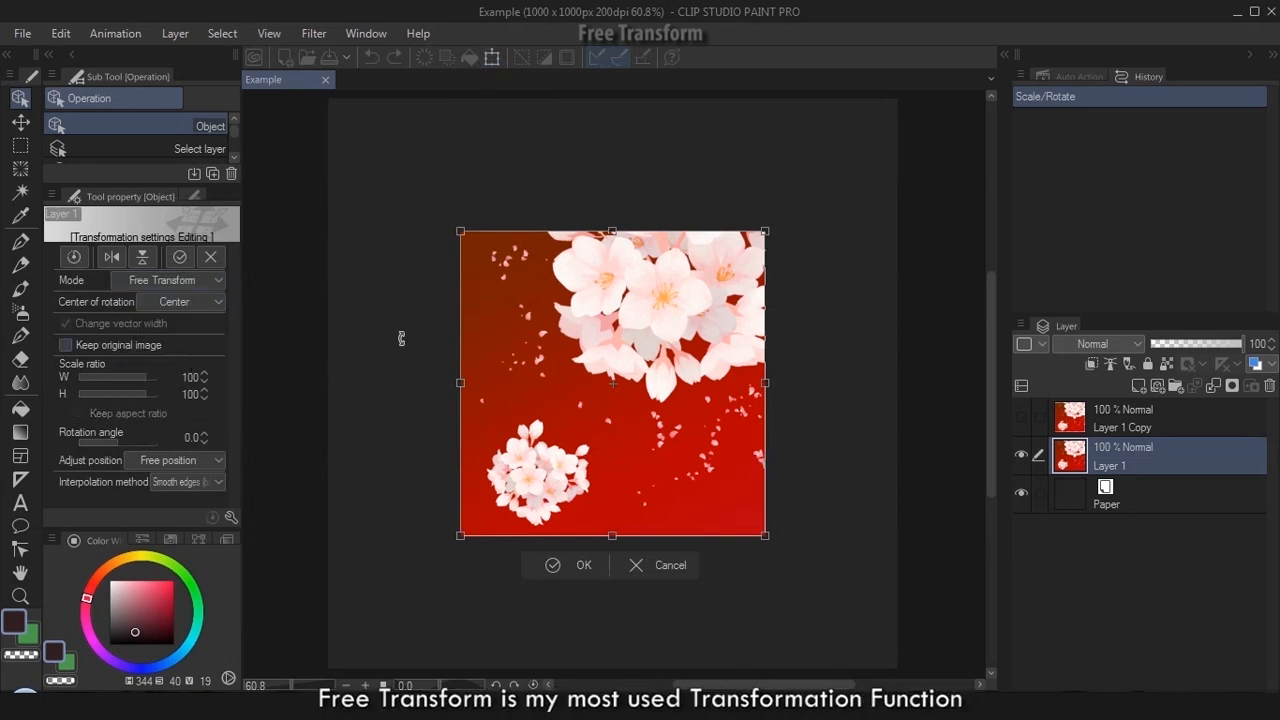
Try slanting the cherry blossom image sideways with Free Transform, and undo the deformations
left_click_drag(433, 271, 729, 243)
key("ctrl+z")
key("ctrl+z")
key("ctrl+z")
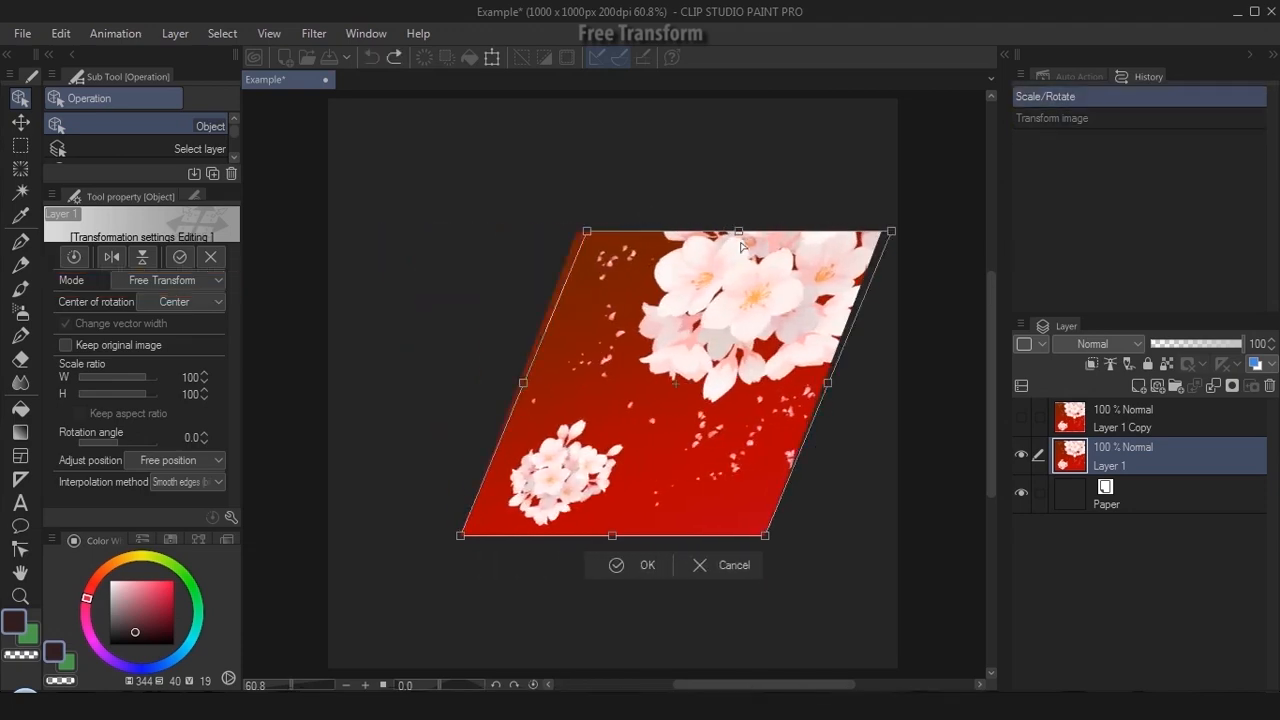
key("ctrl+z")
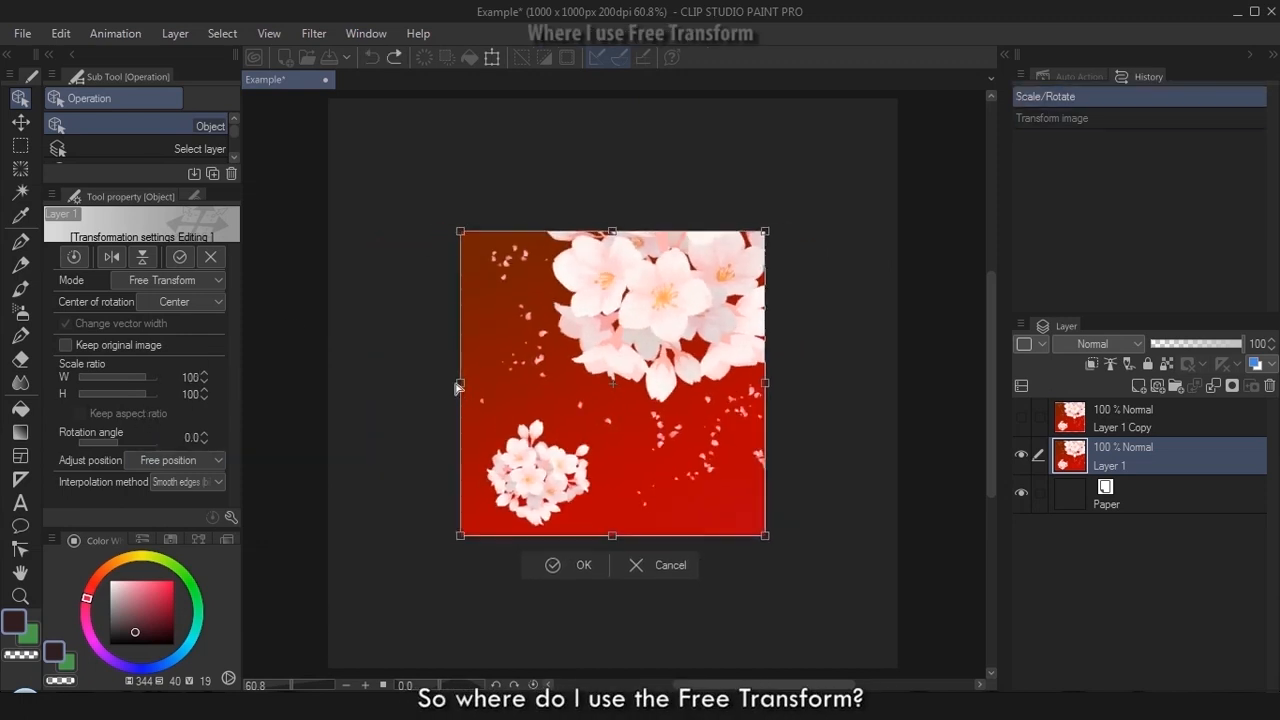
Try pulling the cherry blossom image's upper-left corner outward in Free Transform mode, undoing each deformation
left_click_drag(460, 231, 425, 190)
key("ctrl+z")
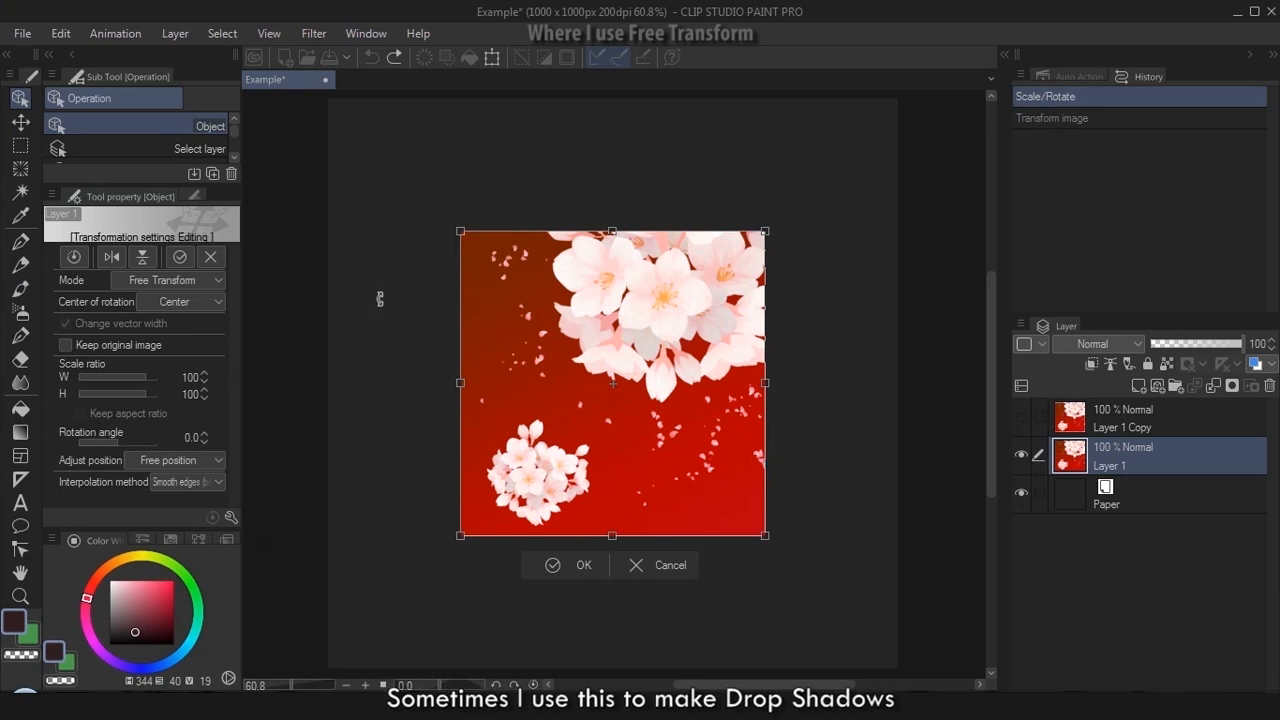
left_click_drag(460, 231, 462, 178)
key("ctrl+z")
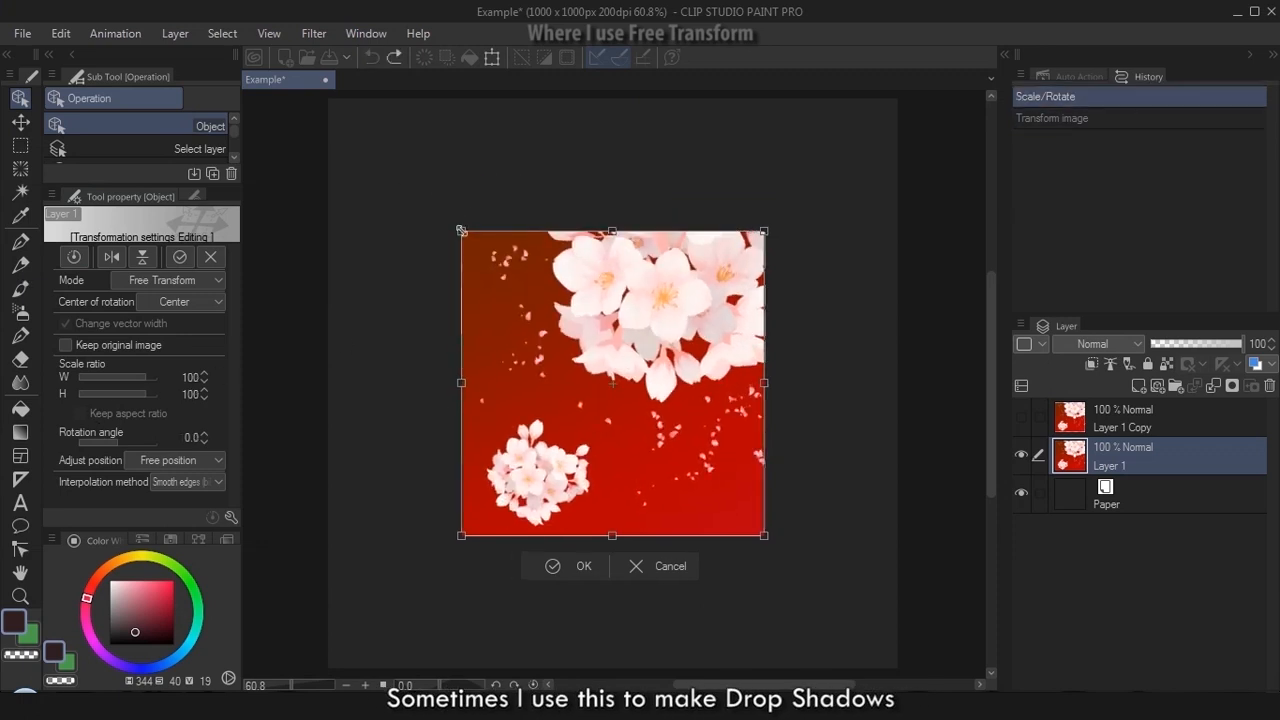
left_click_drag(460, 231, 423, 163)
key("ctrl+z")
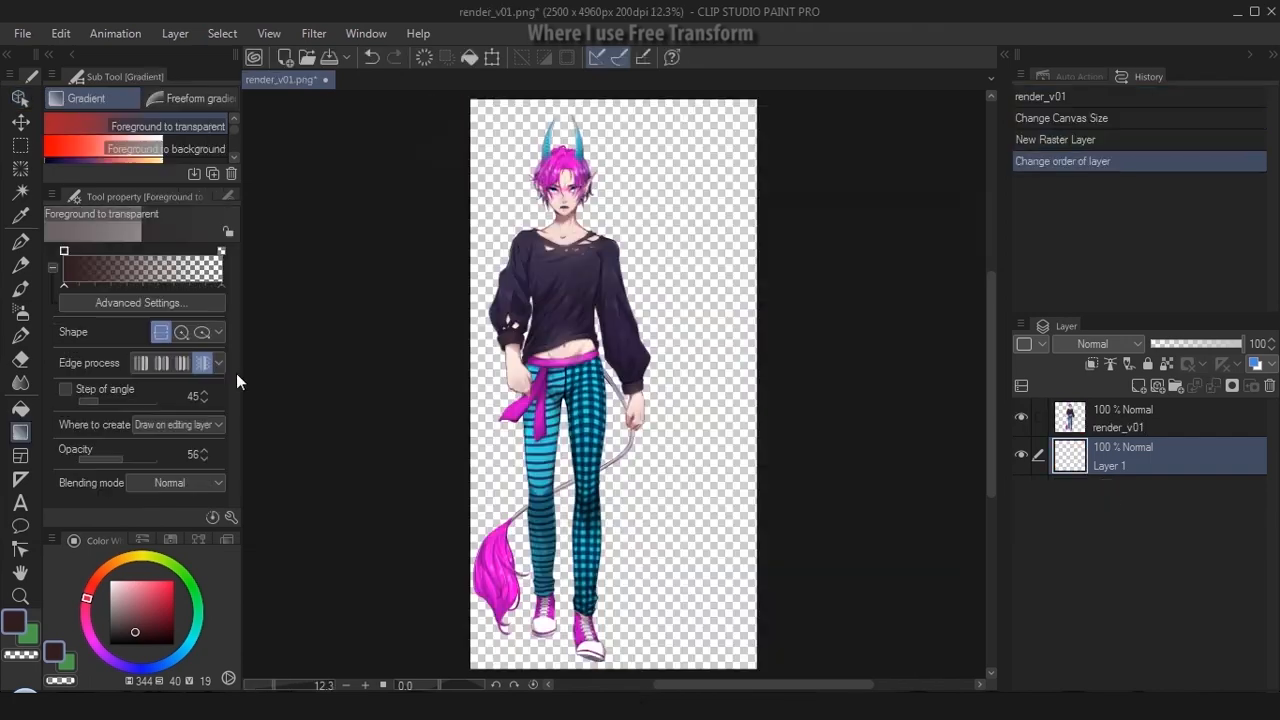
Fill Layer 1 behind the character with a plain light grey background colour
key("g")
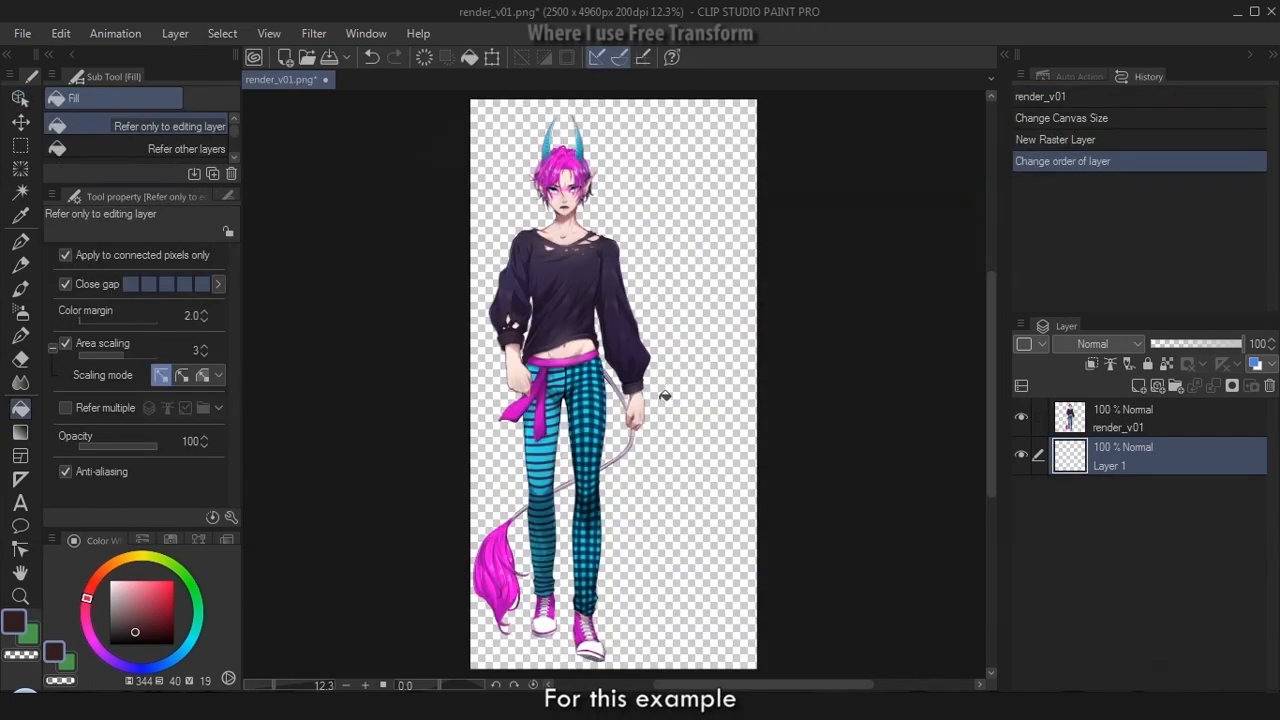
left_click(115, 592)
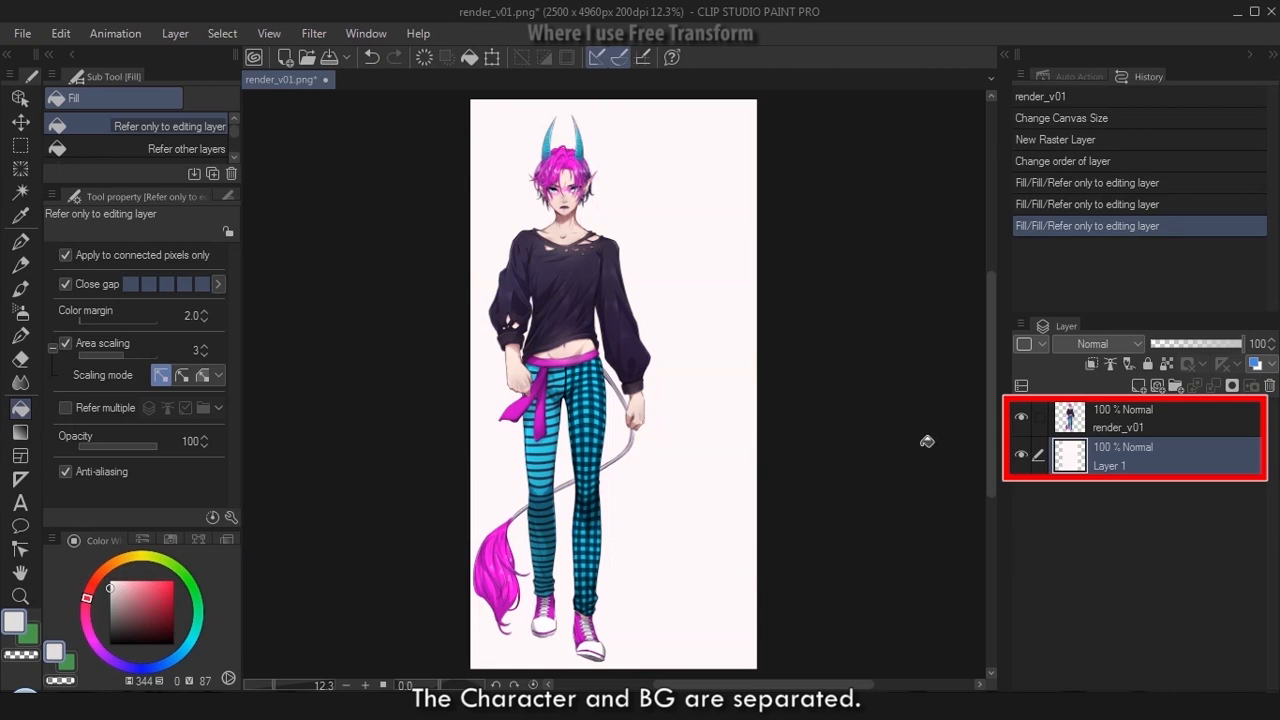
left_click(927, 441)
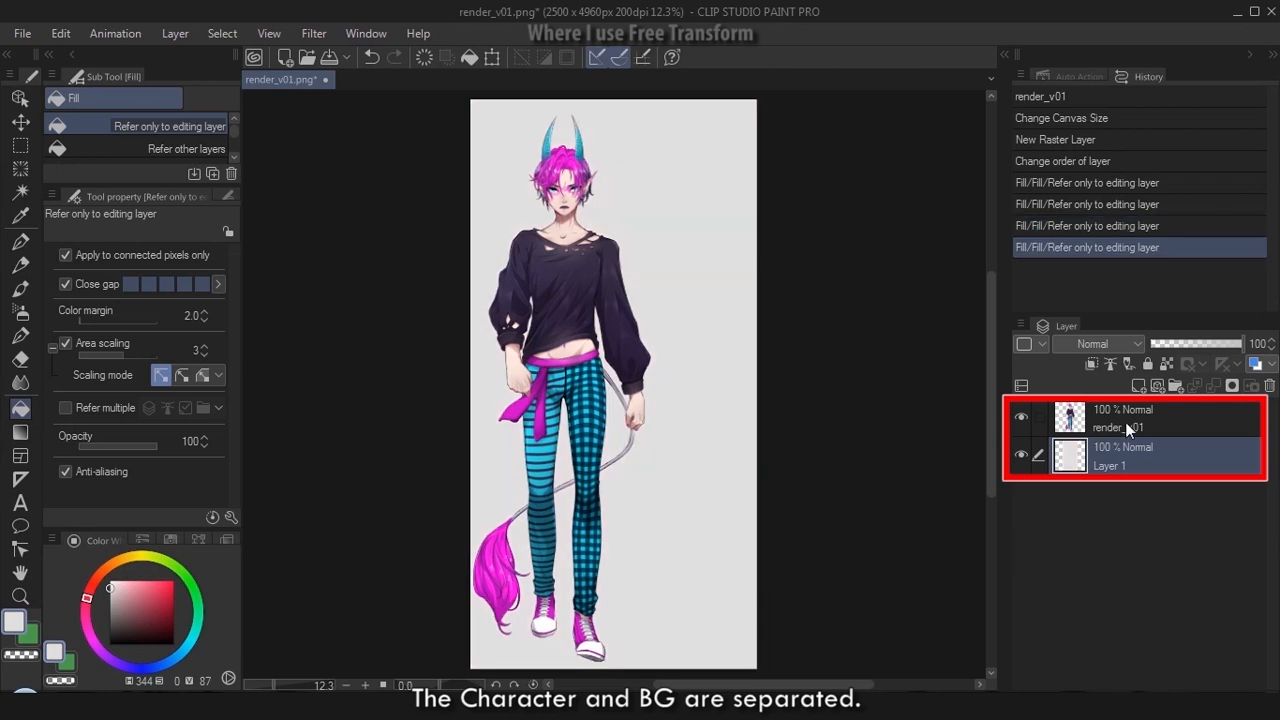
Duplicate the render_v01 character layer, place the copy beneath the original, and hide the original
left_click(1127, 422)
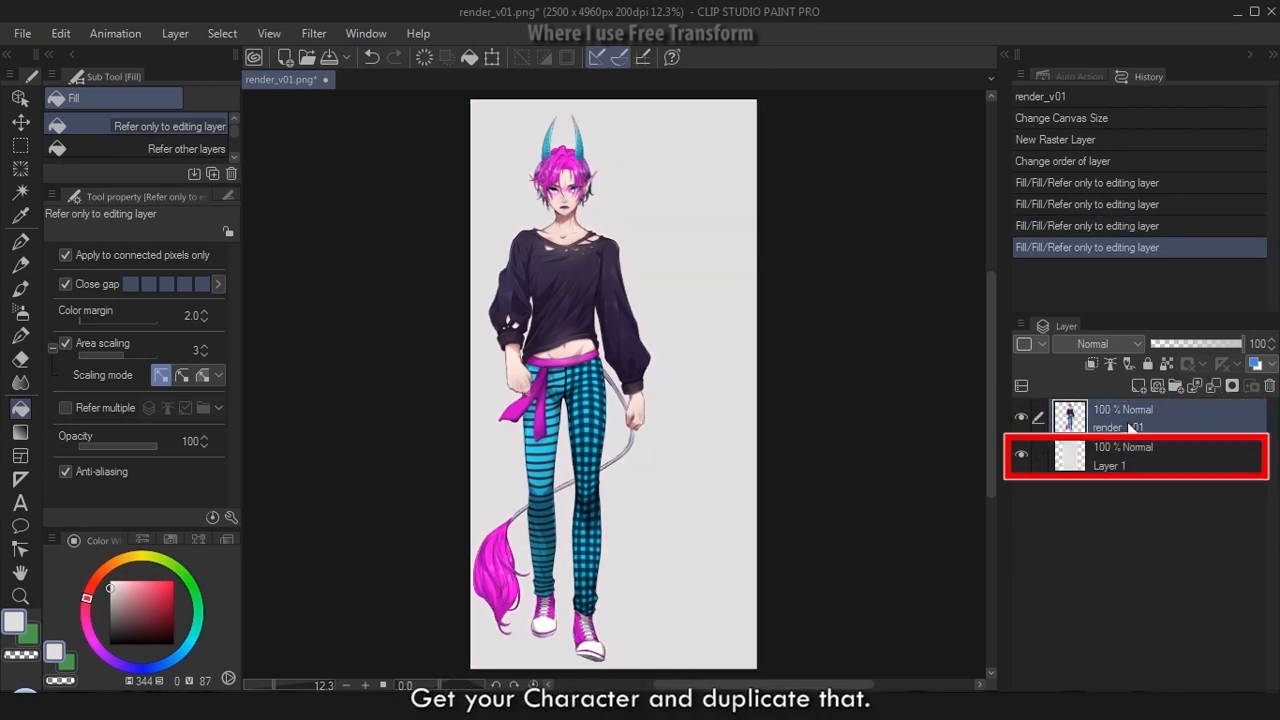
key("ctrl+j")
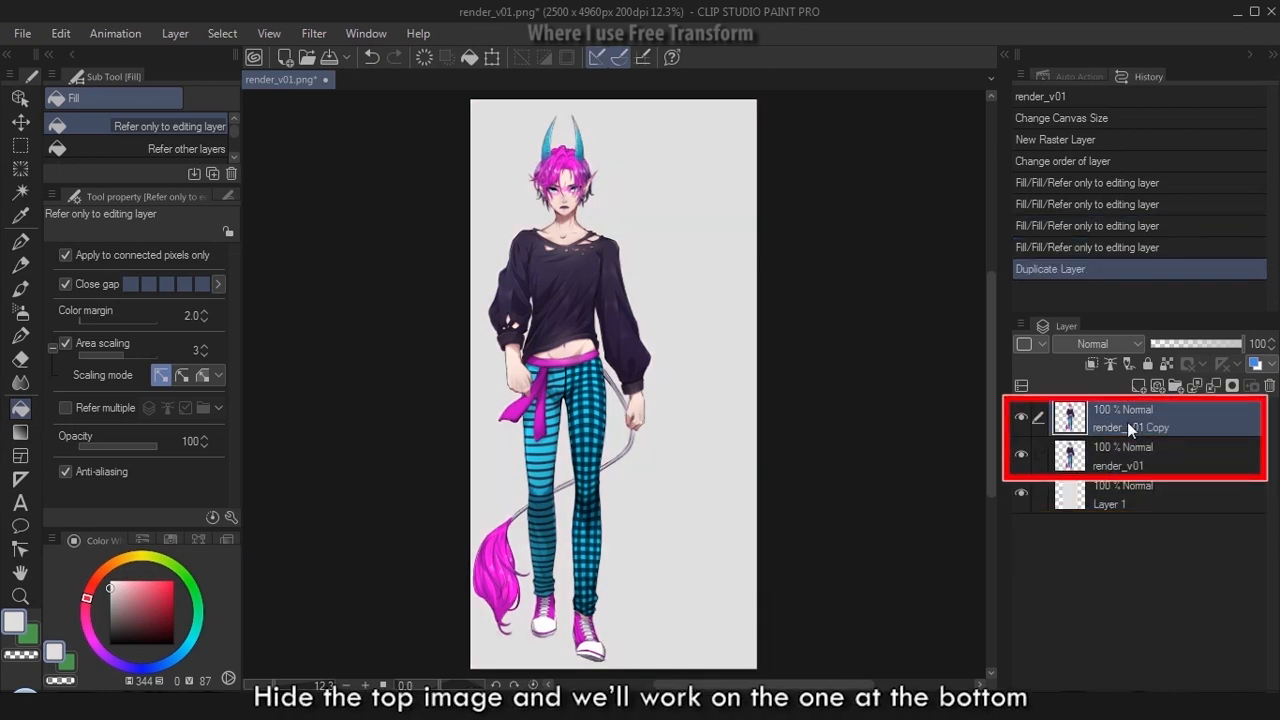
left_click_drag(1101, 425, 1108, 453)
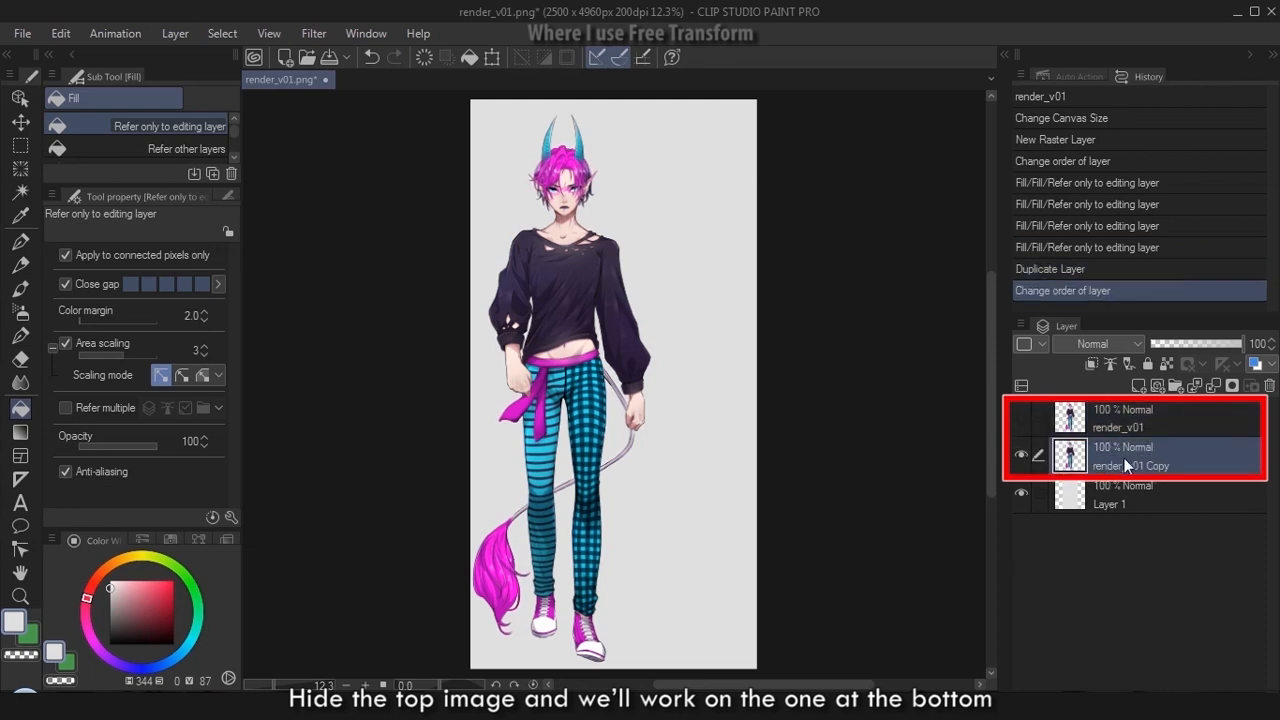
left_click(1021, 417)
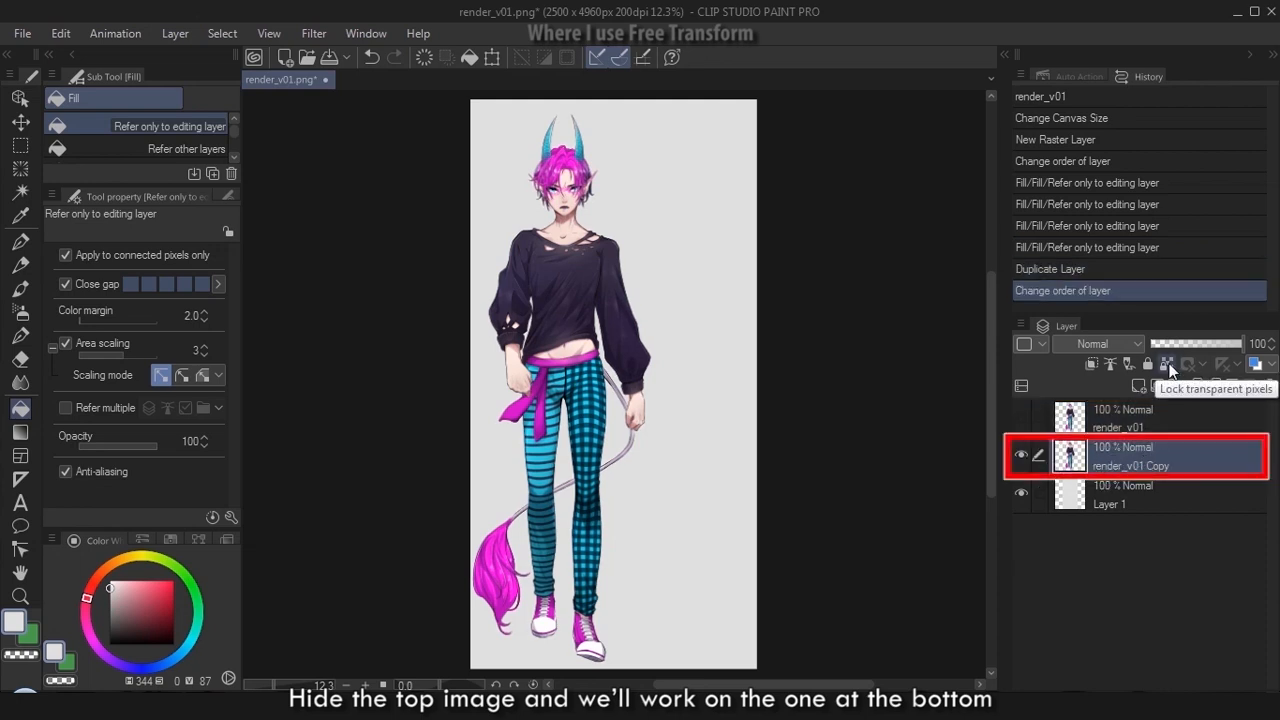
Lock transparent pixels on the render_v01 Copy layer and paint the whole character dark grey with the G-pen at brush size 800
left_click(1167, 364)
key("p")
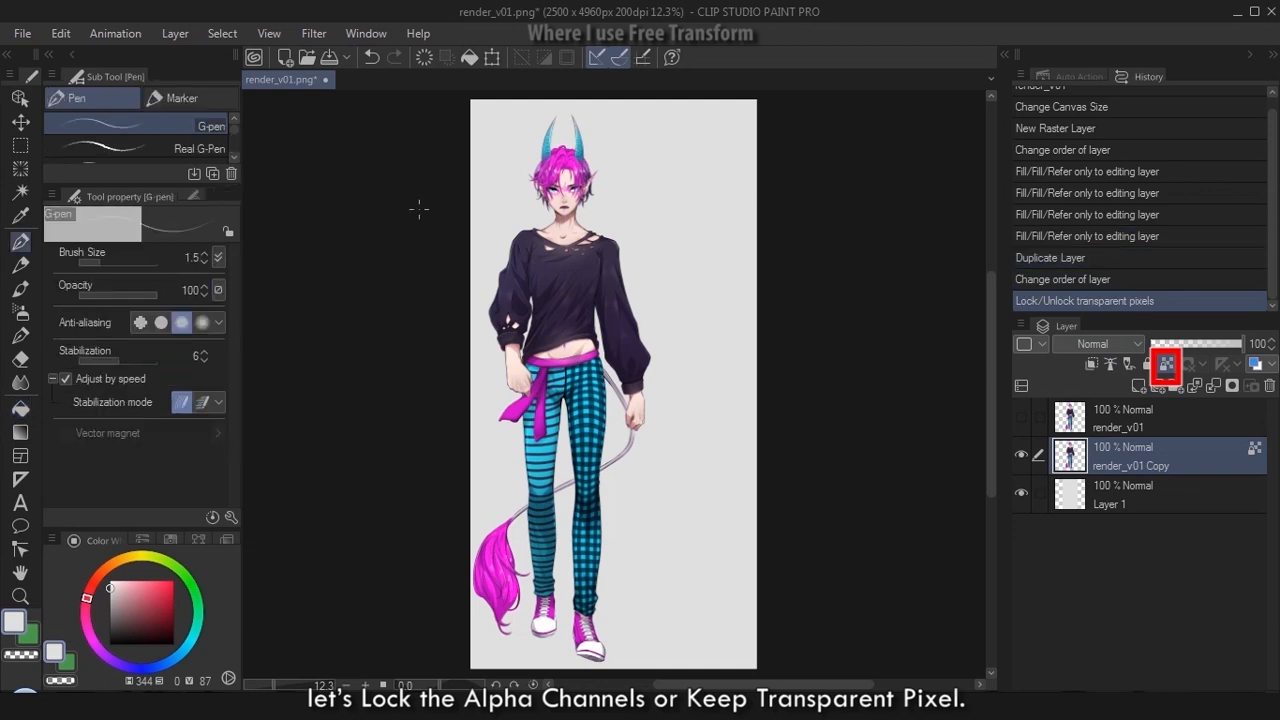
key("bracketright")
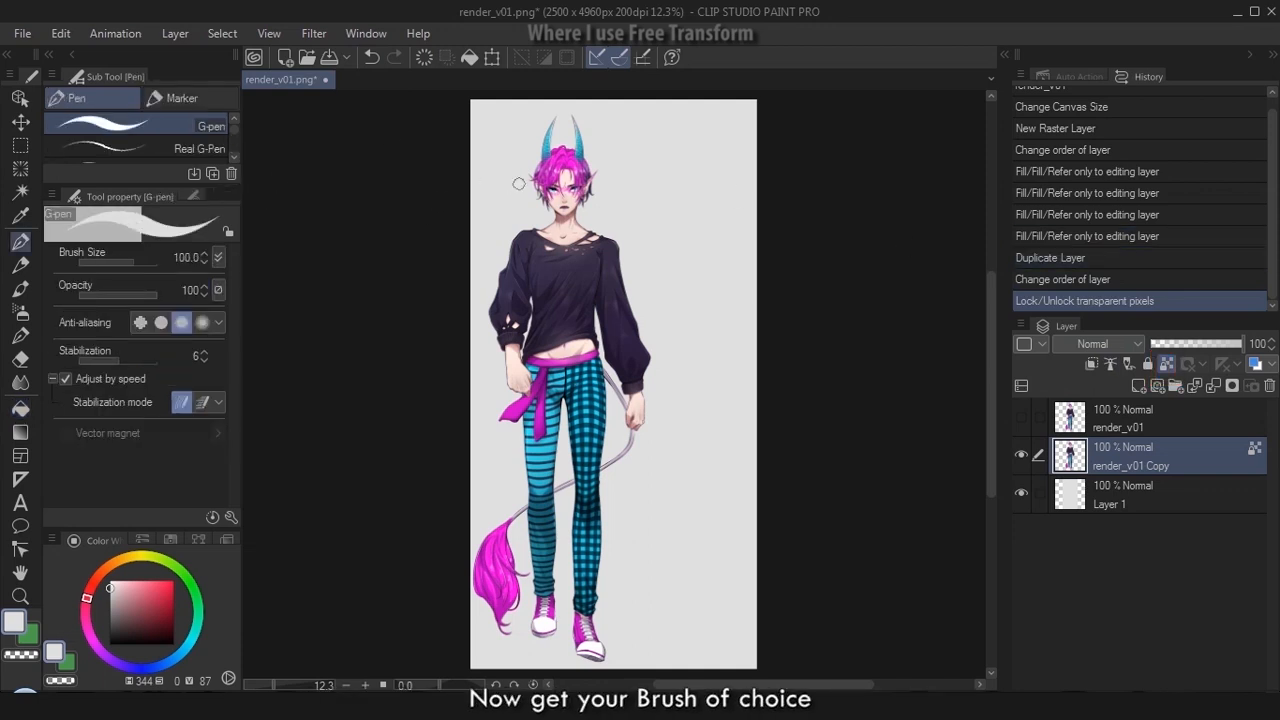
key("bracketright")
key("bracketright")
key("bracketright")
key("bracketright")
key("bracketright")
key("bracketright")
key("bracketright")
key("bracketright")
key("bracketright")
key("bracketright")
key("bracketright")
key("bracketright")
key("bracketright")
key("bracketleft")
key("bracketleft")
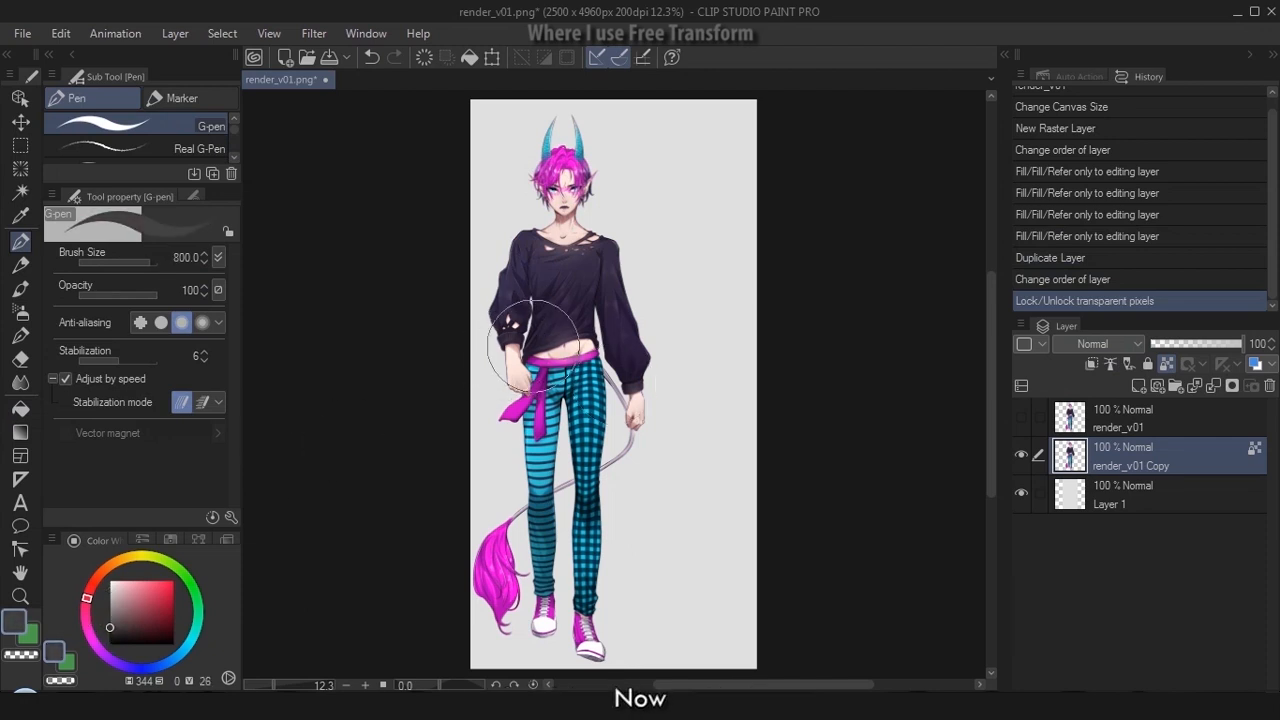
mouse_move(535, 345)
left_mouse_down()
mouse_move(511, 233)
mouse_move(540, 95)
mouse_move(487, 358)
mouse_move(606, 213)
mouse_move(547, 437)
mouse_move(616, 403)
mouse_move(667, 411)
mouse_move(618, 505)
mouse_move(493, 590)
left_mouse_up()
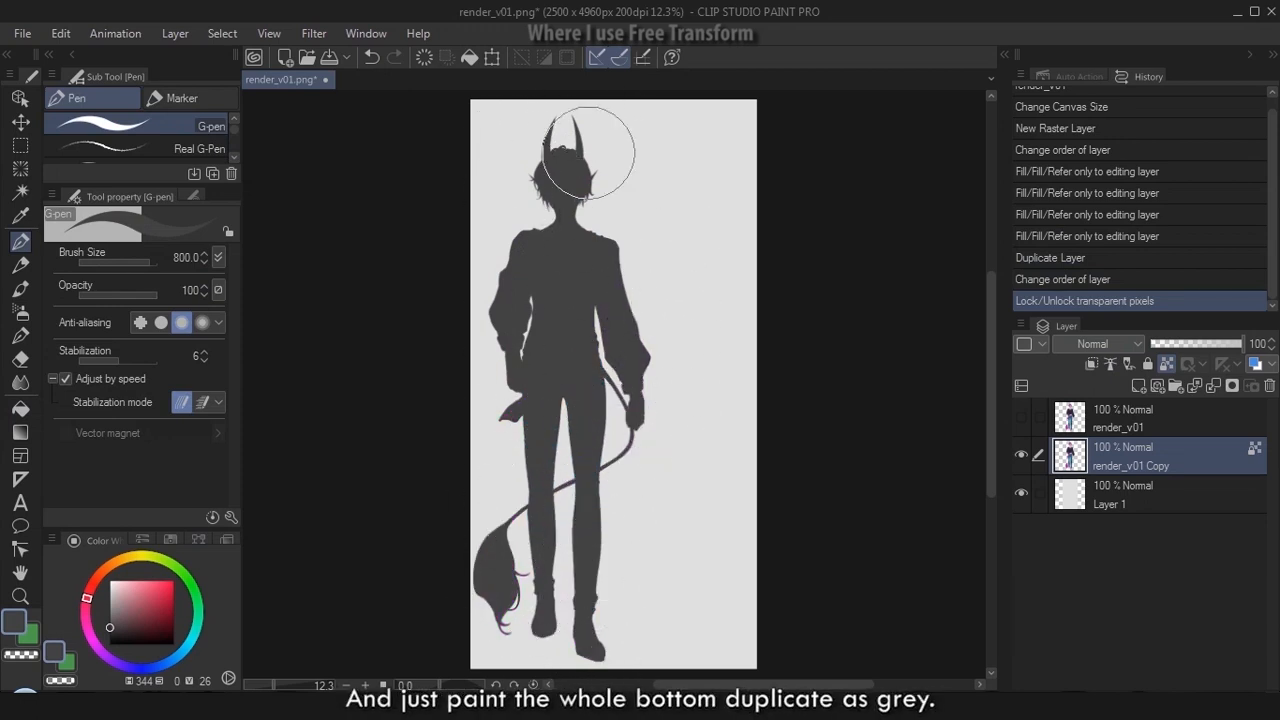
left_click_drag(493, 590, 611, 599)
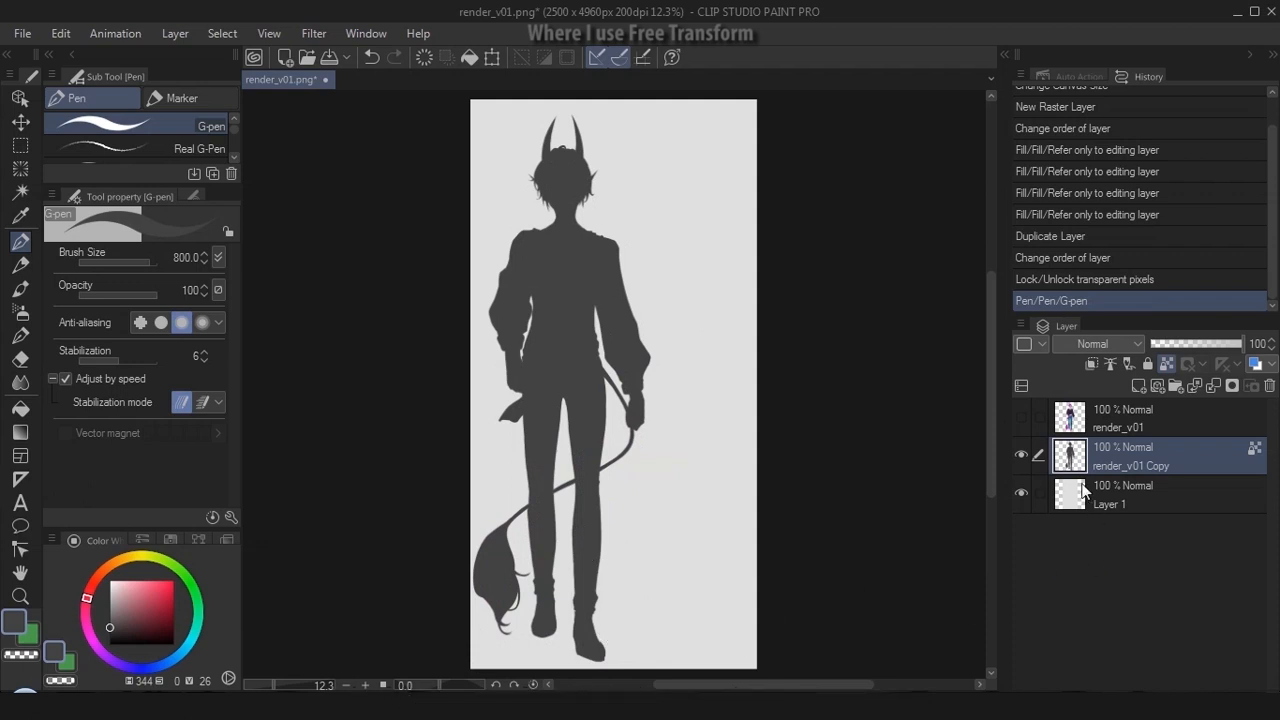
Show the original render_v01 layer again and unlock transparent pixels on the grey render_v01 Copy layer
left_click(1021, 418)
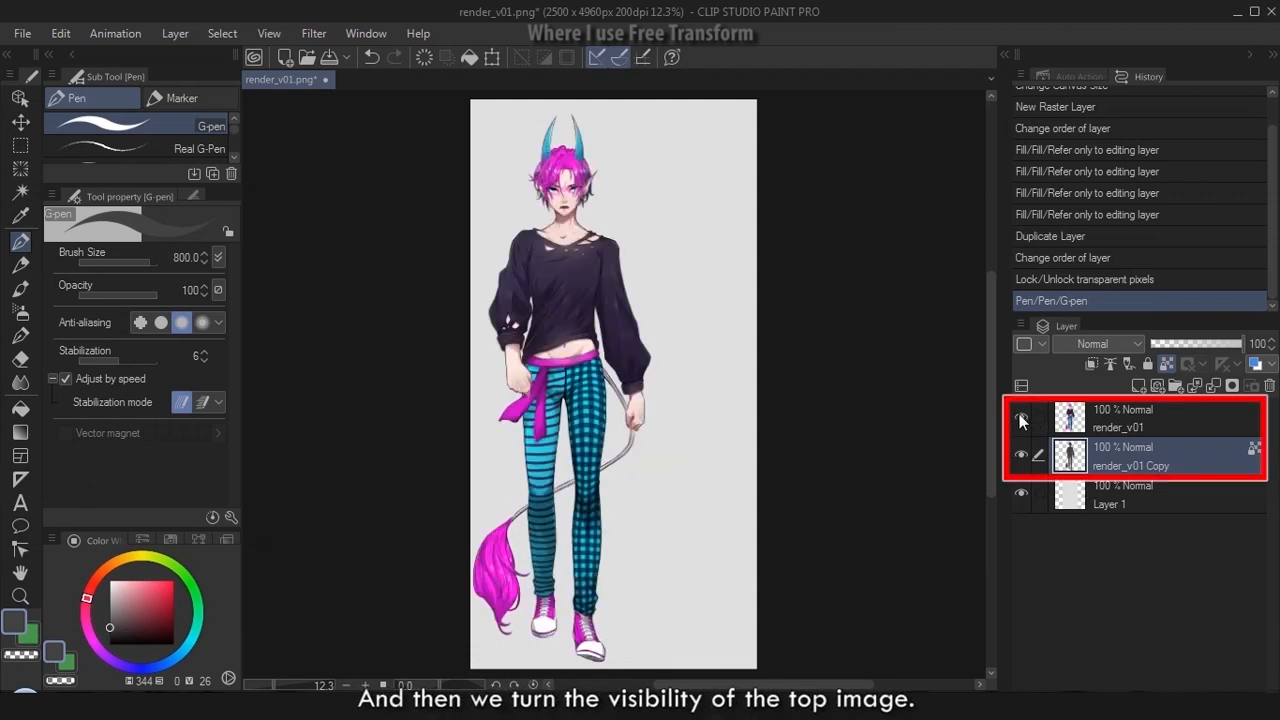
left_click(1099, 423)
left_click(1143, 459)
left_click(1166, 364)
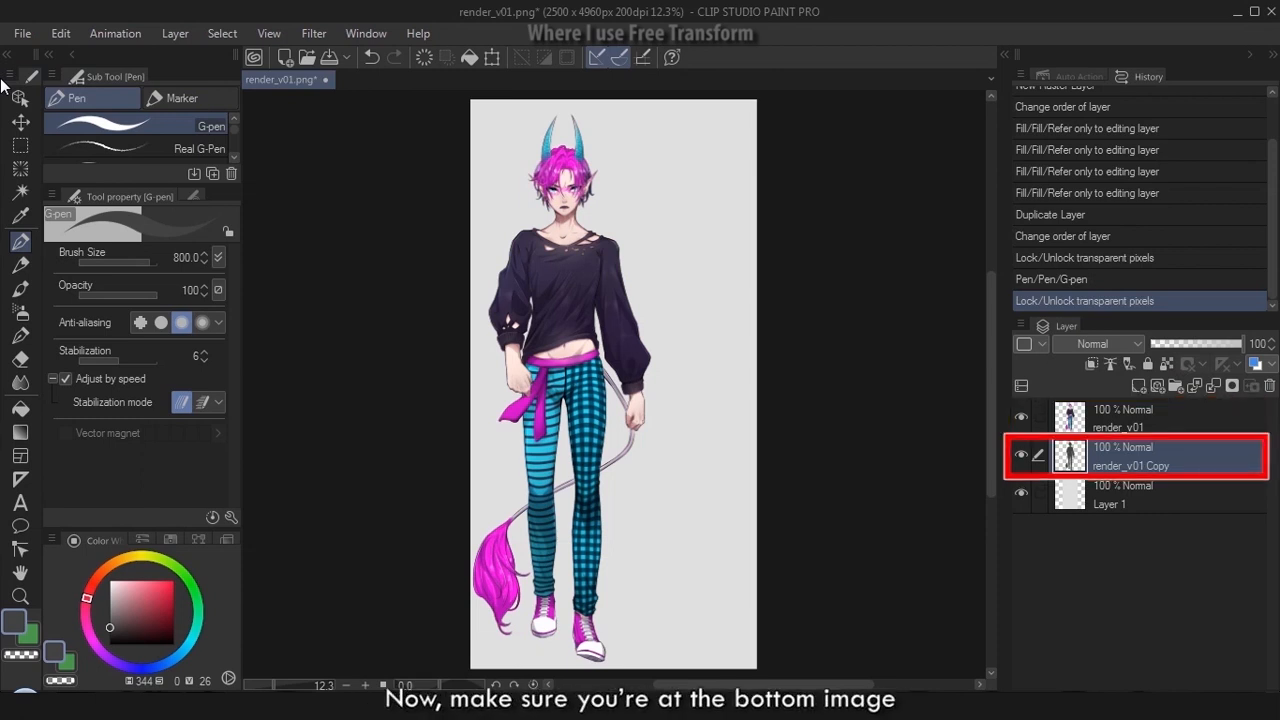
Use Free Transform to flatten and slant the grey silhouette into a ground shadow falling to the character's right side of the canvas
left_click(493, 60)
left_click(211, 281)
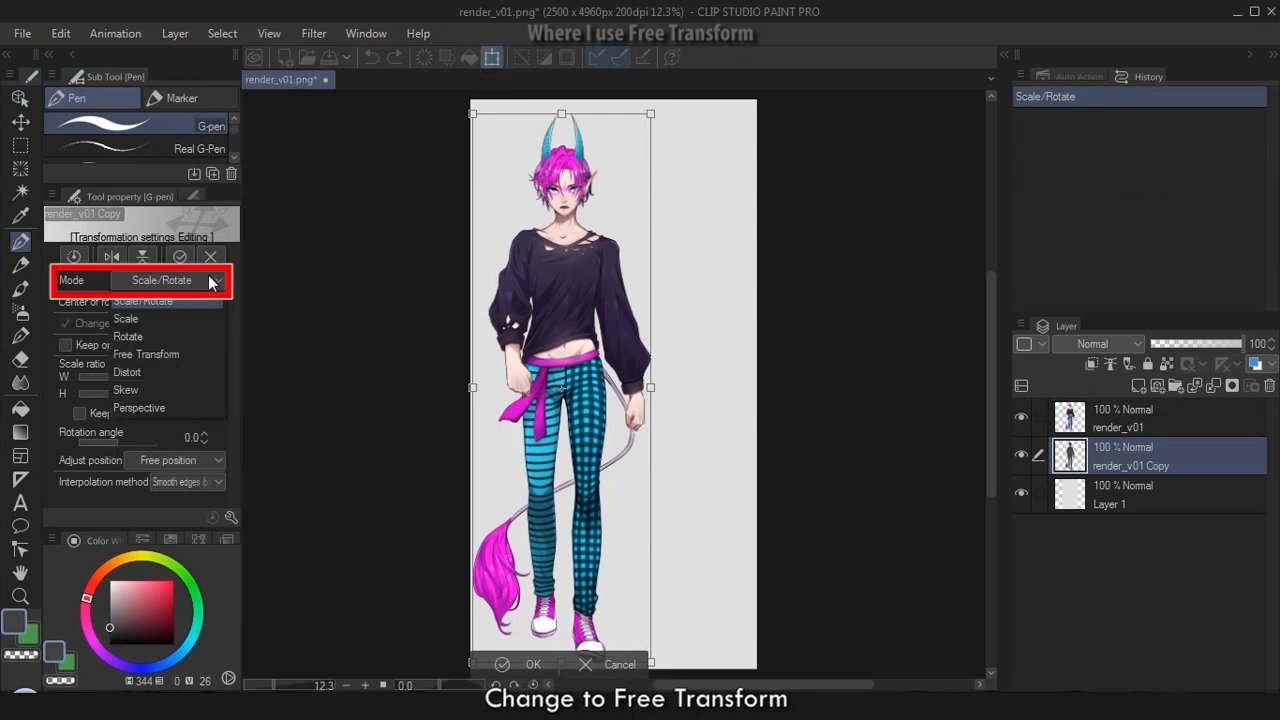
left_click(190, 352)
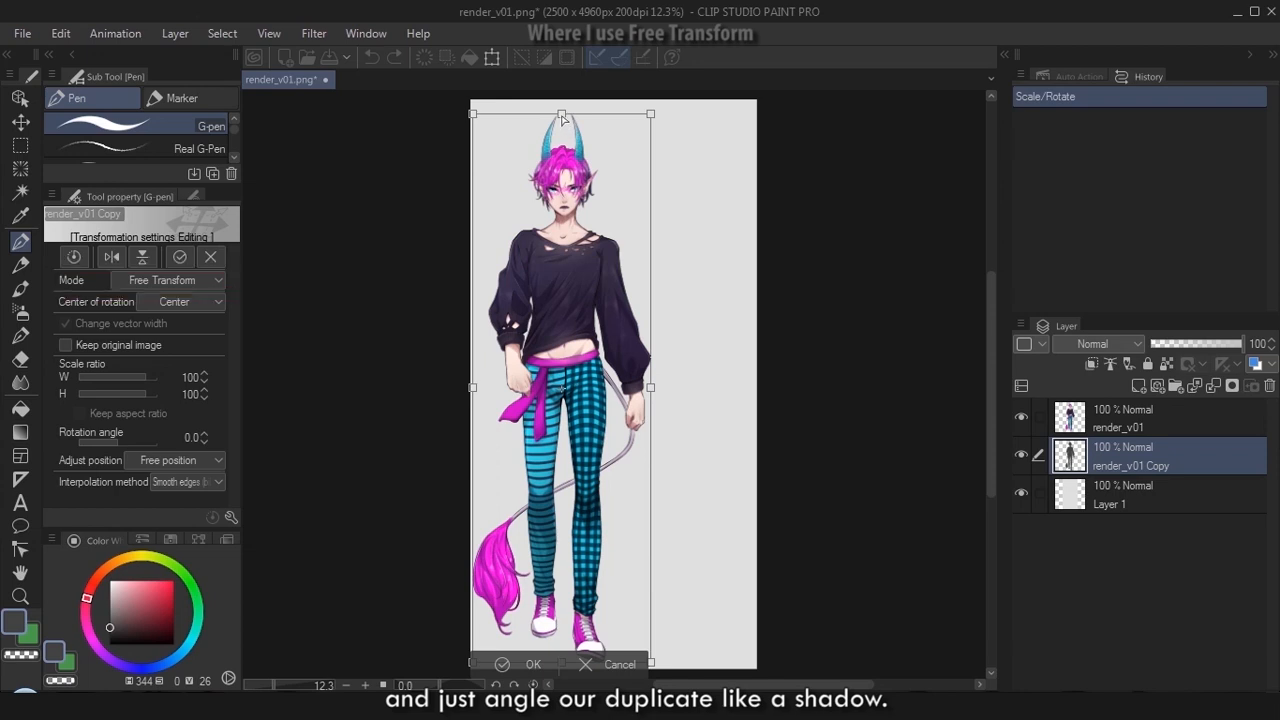
left_click_drag(562, 115, 761, 520)
scroll(991, 488, "down", 2)
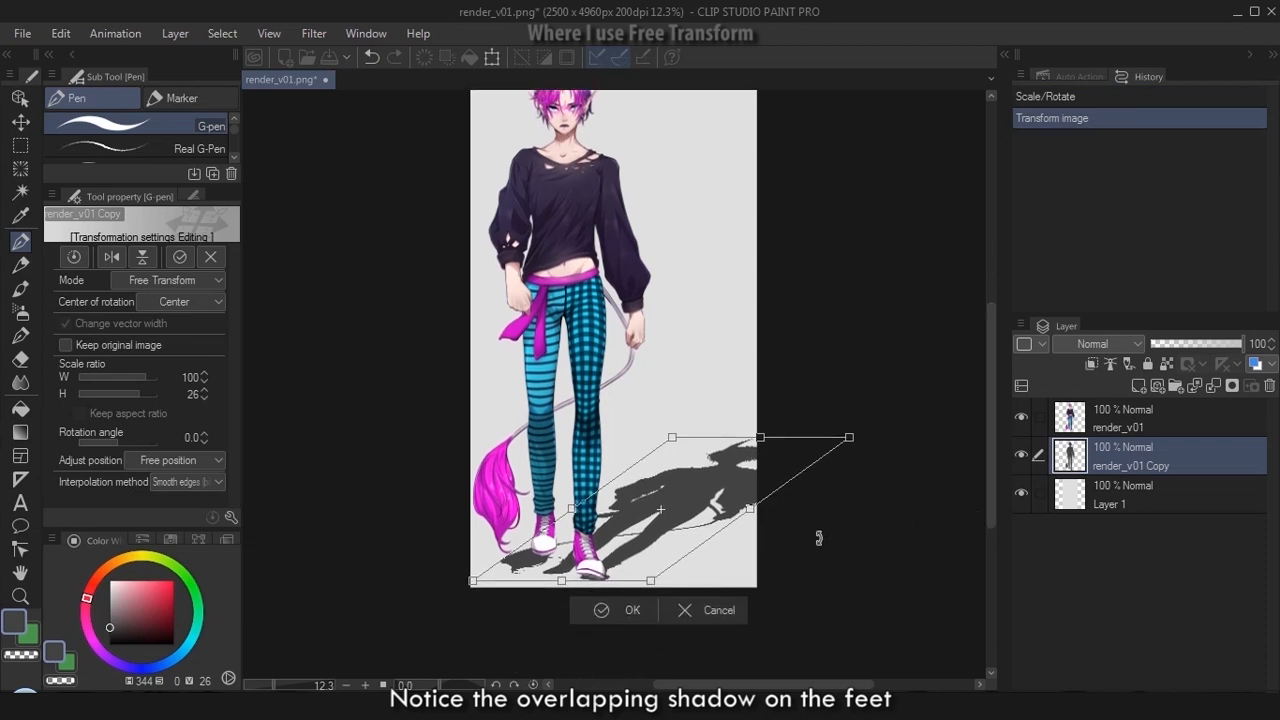
Raise the shadow's lower edge to line up with the feet, pull its head end inside the canvas, and apply the transformation
left_click_drag(562, 586, 555, 563)
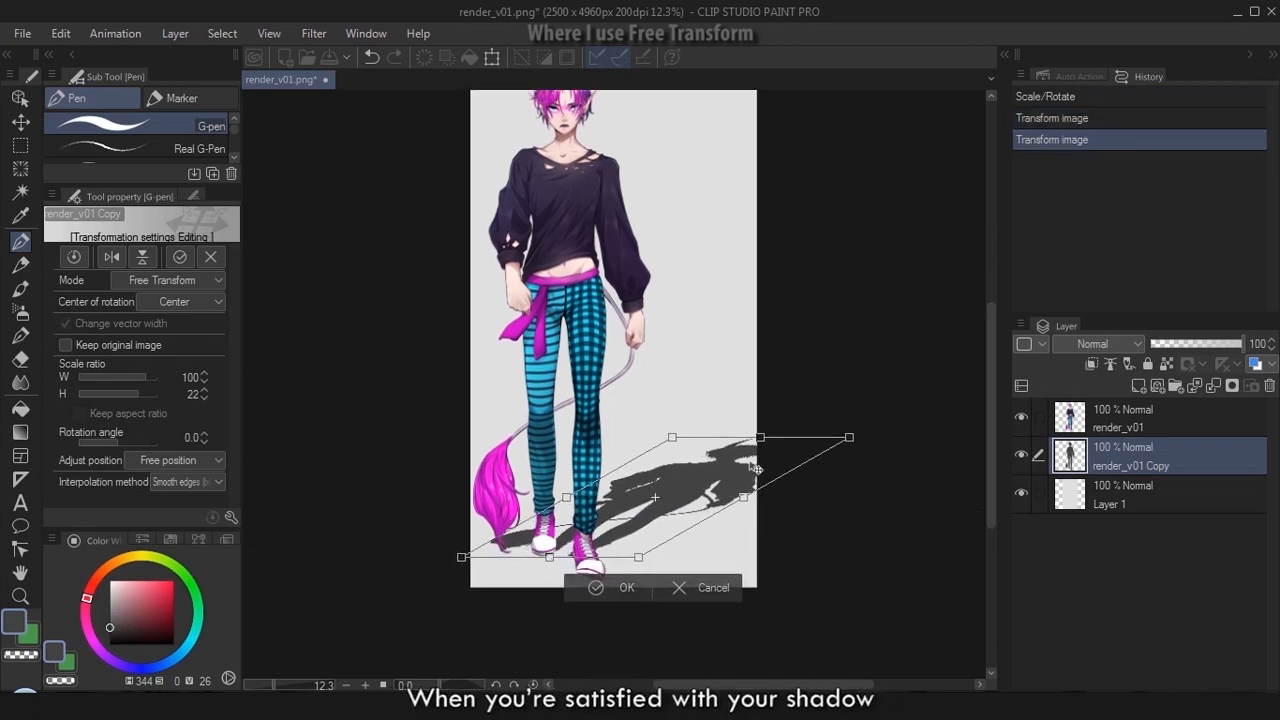
left_click_drag(760, 437, 722, 474)
key("Return")
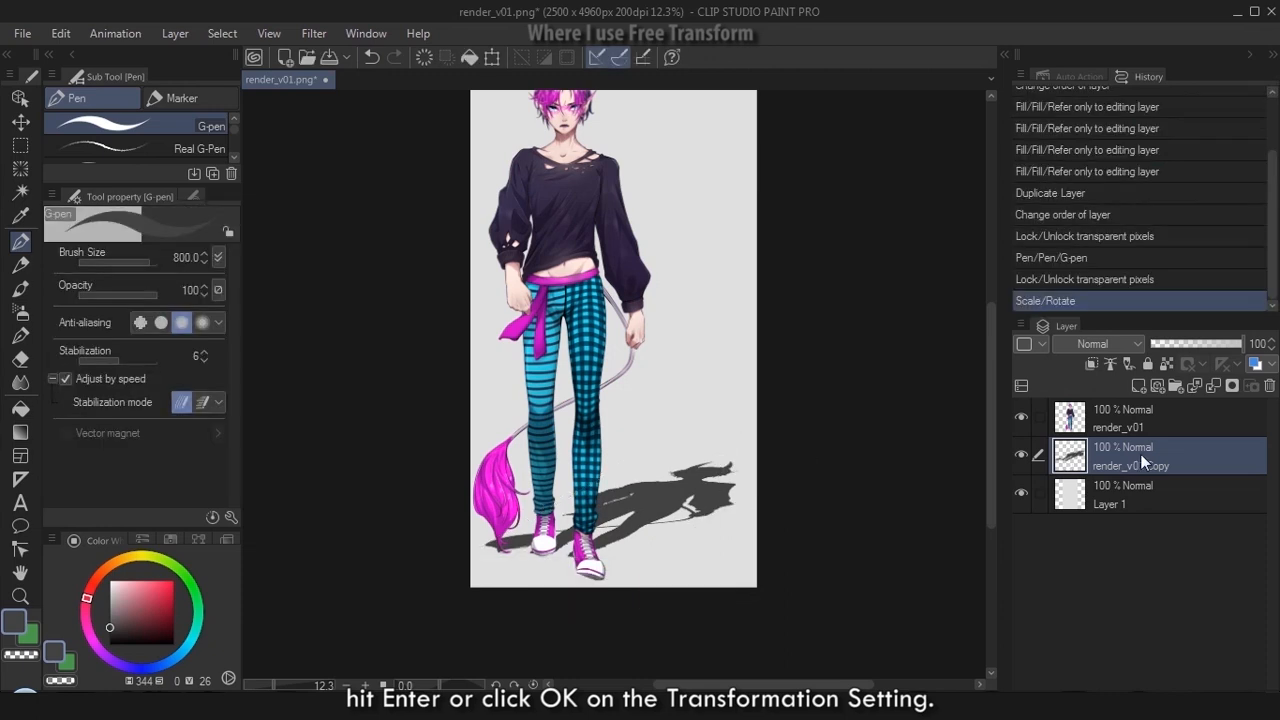
Add a layer mask to the shadow and erase the excess shadow around both shoes with the Hard eraser at size 100
left_click(1234, 389)
scroll(514, 586, "up", 6)
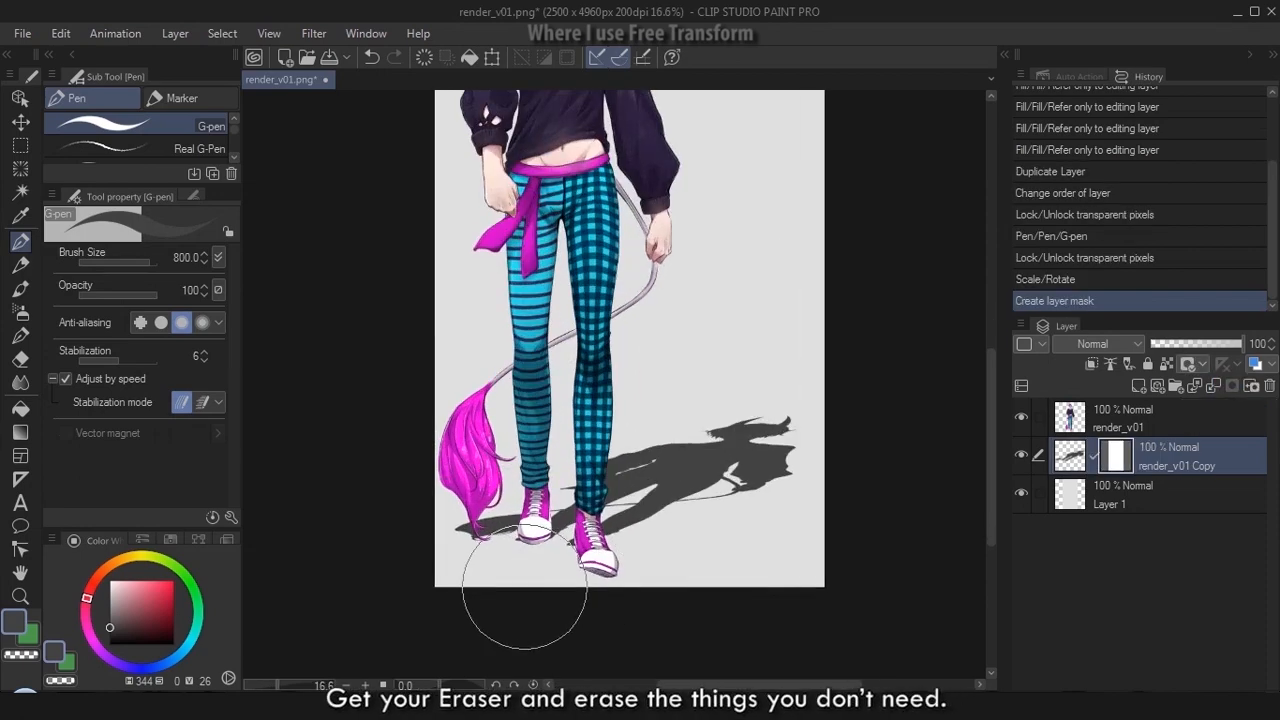
key("e")
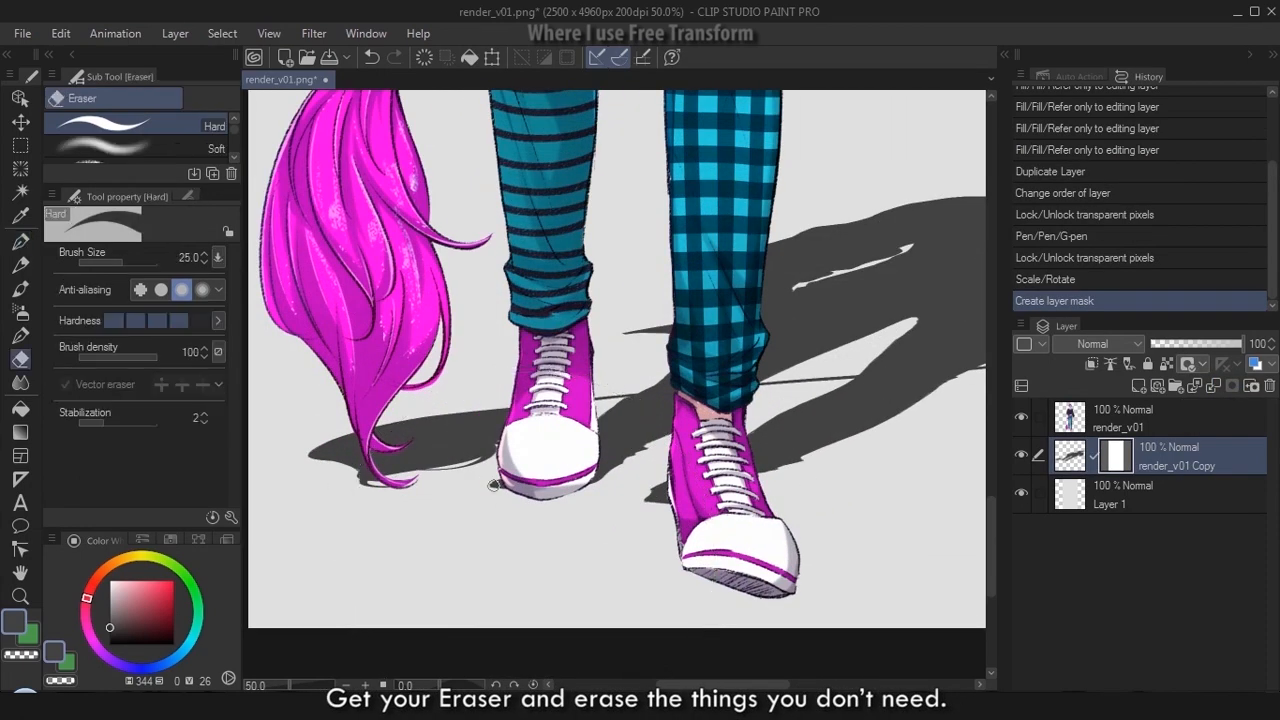
key("bracketright")
key("bracketright")
key("bracketright")
key("bracketright")
key("bracketright")
key("bracketright")
left_click_drag(500, 497, 518, 502)
left_click_drag(645, 505, 682, 530)
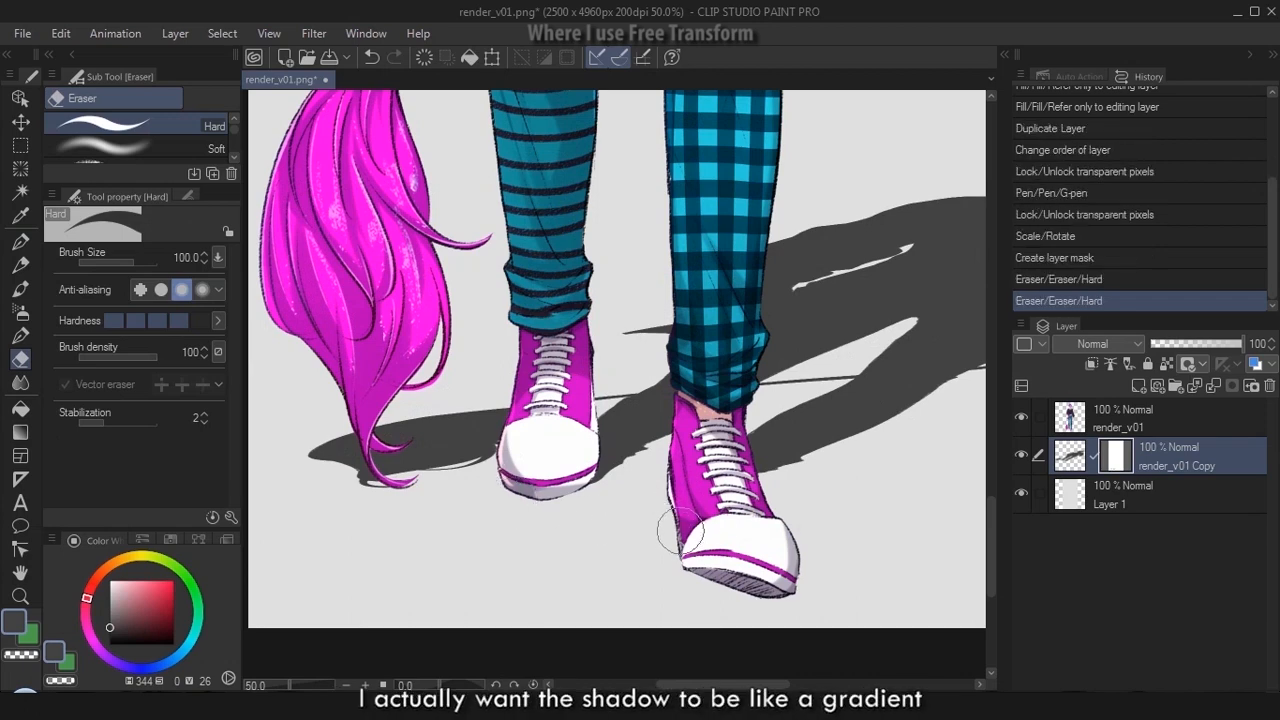
Fade the shadow on its mask with the Gradient erase tool, from the shadow's head toward the character's feet
key("ctrl+0")
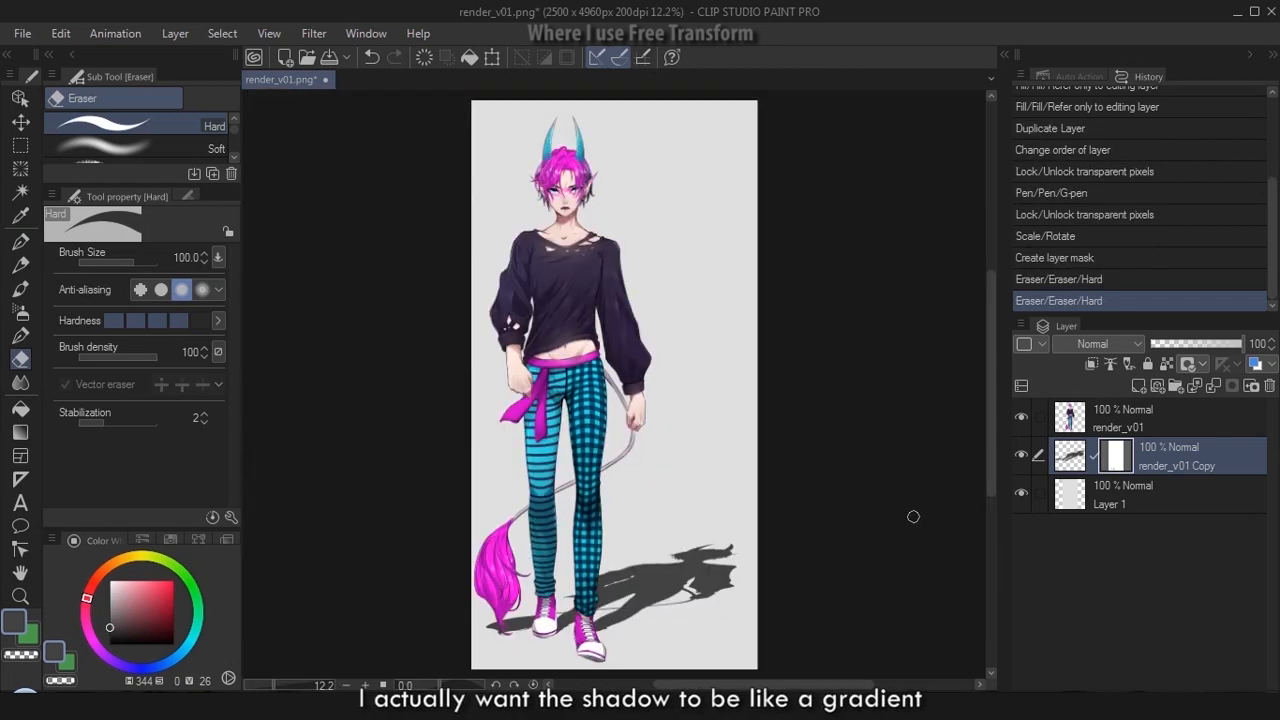
key("g")
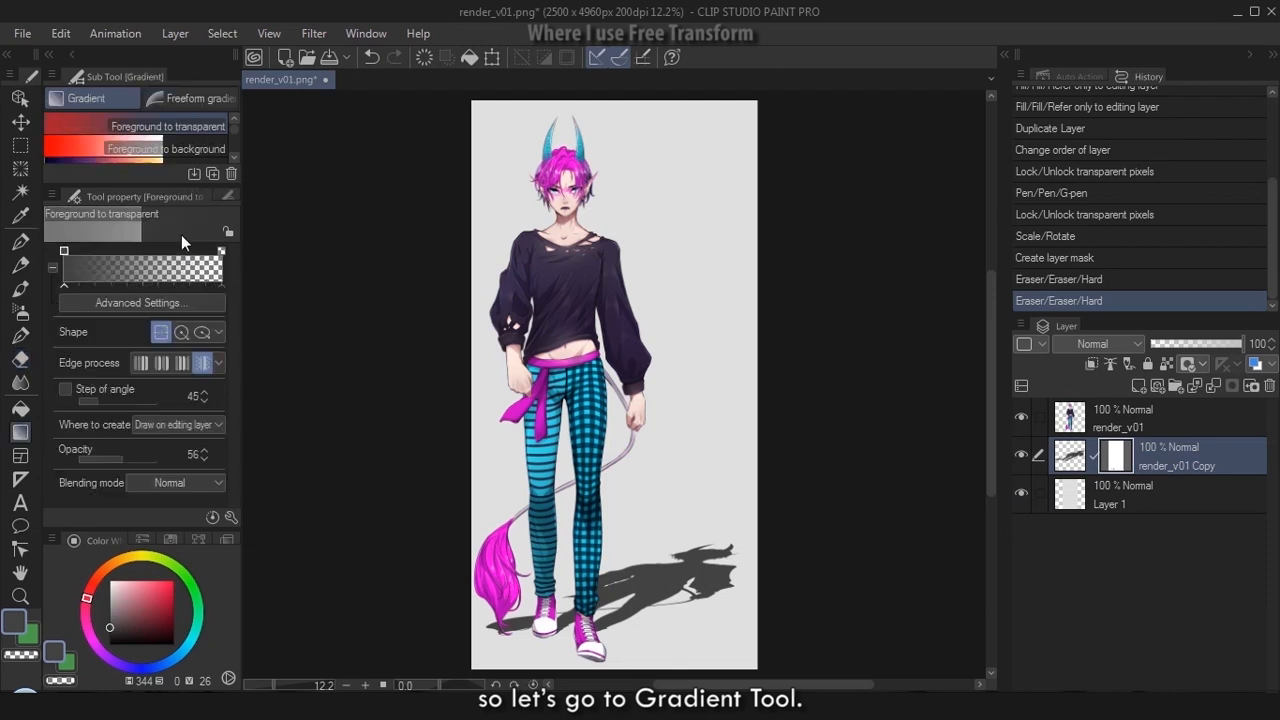
scroll(140, 153, "down", 2)
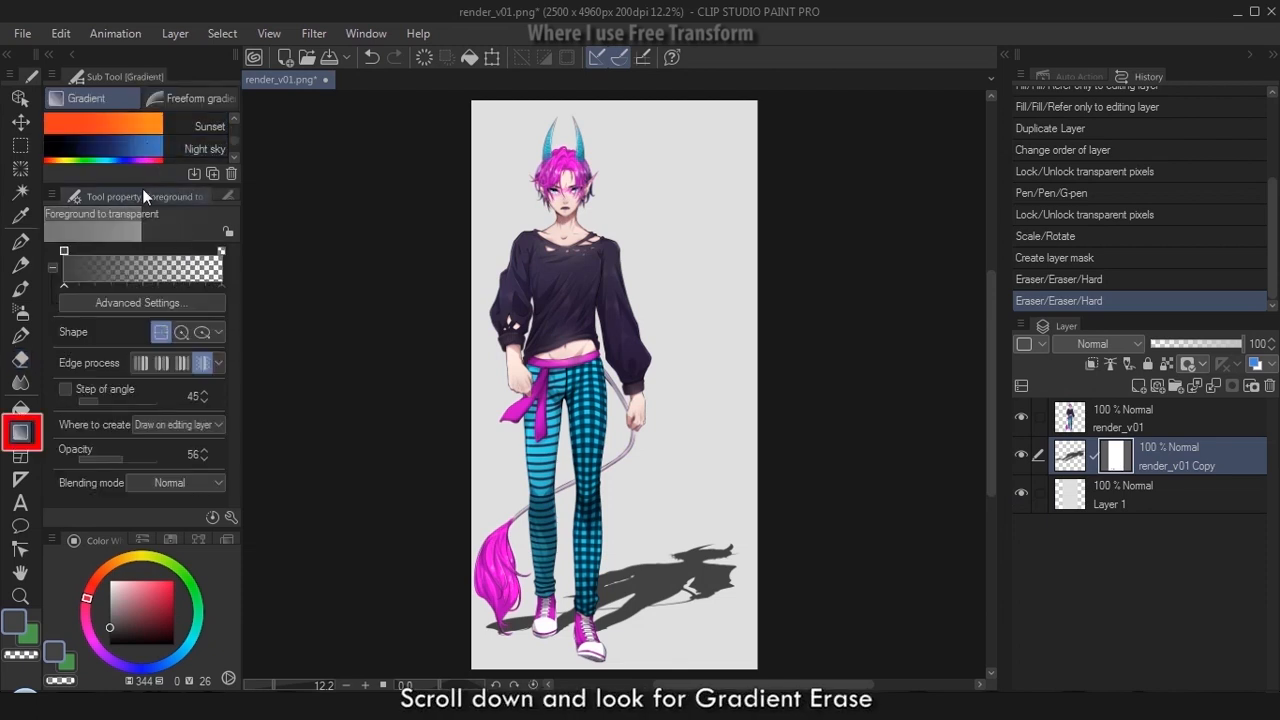
left_click_drag(142, 188, 140, 320)
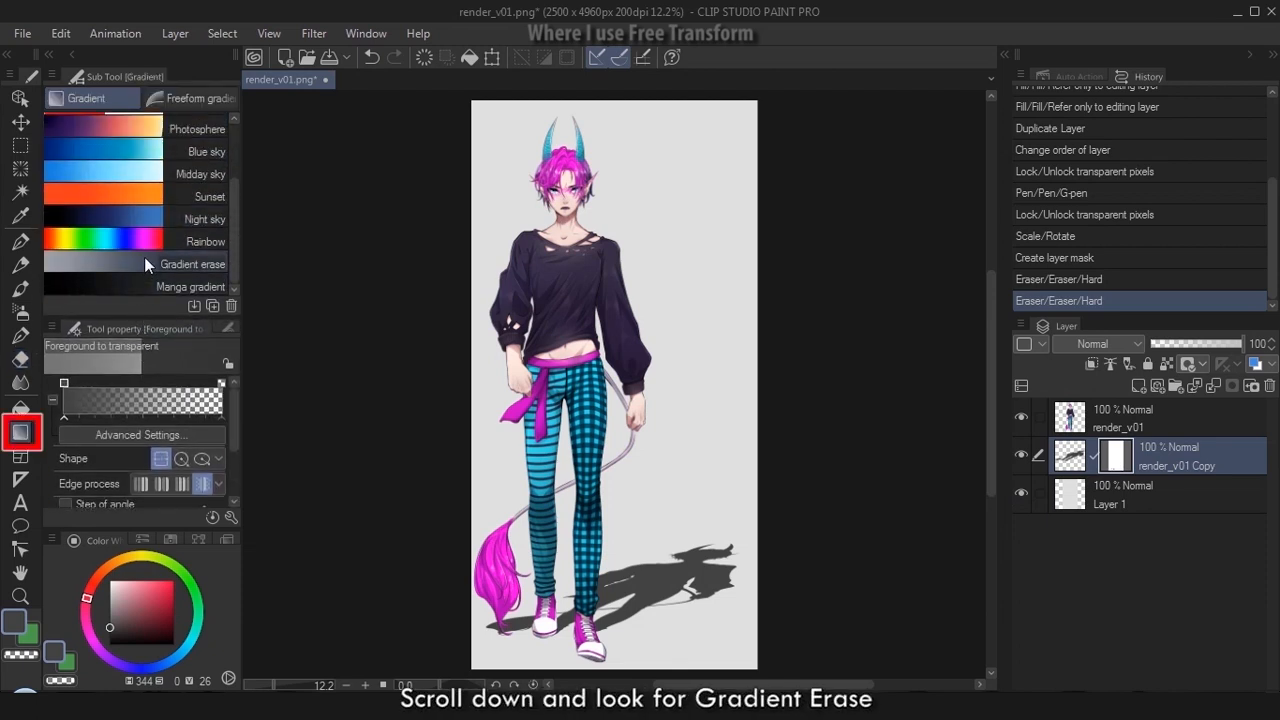
left_click(144, 260)
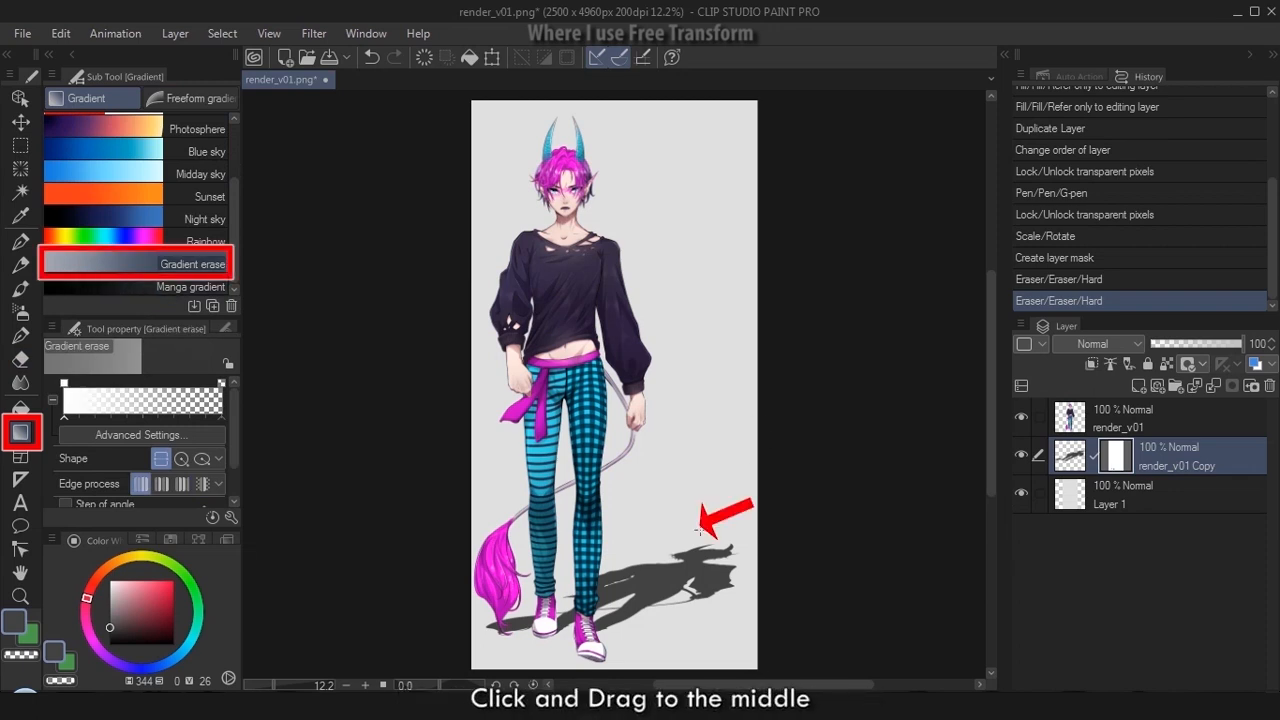
left_click_drag(698, 530, 490, 648)
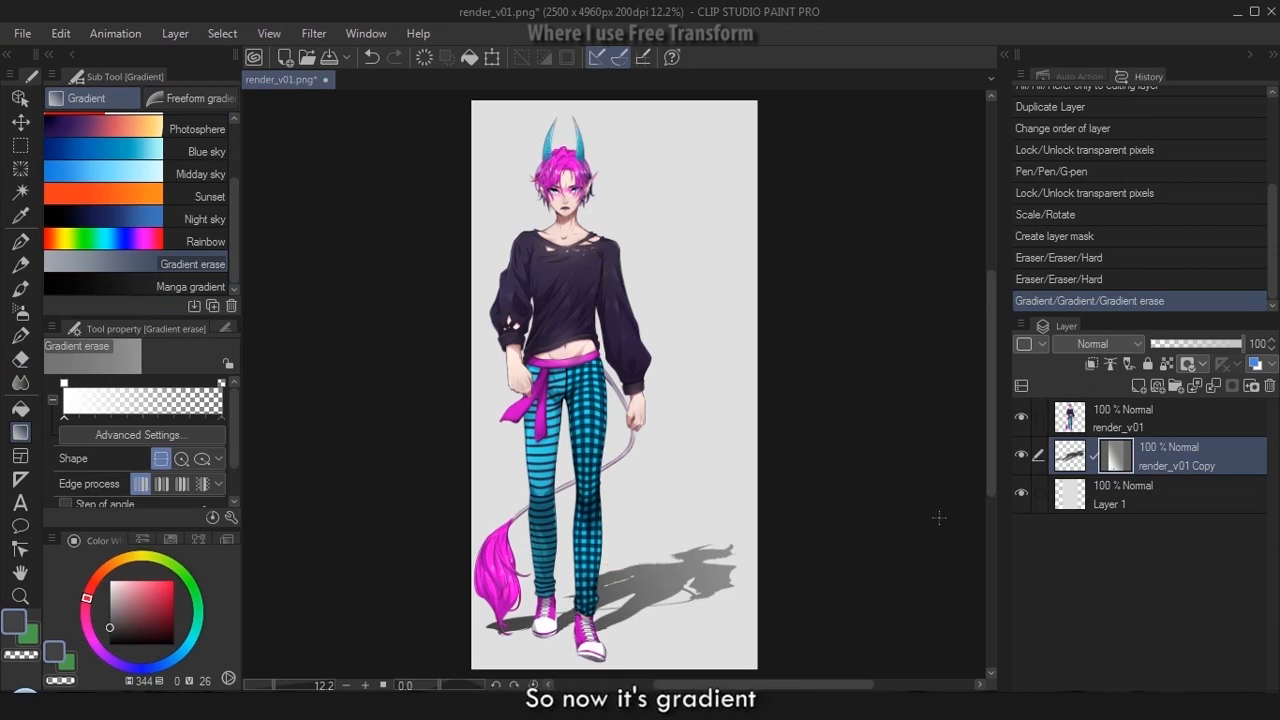
Soften the edges of the shadow layer with a Gaussian blur of strength 9.30
scroll(660, 590, "up", 8)
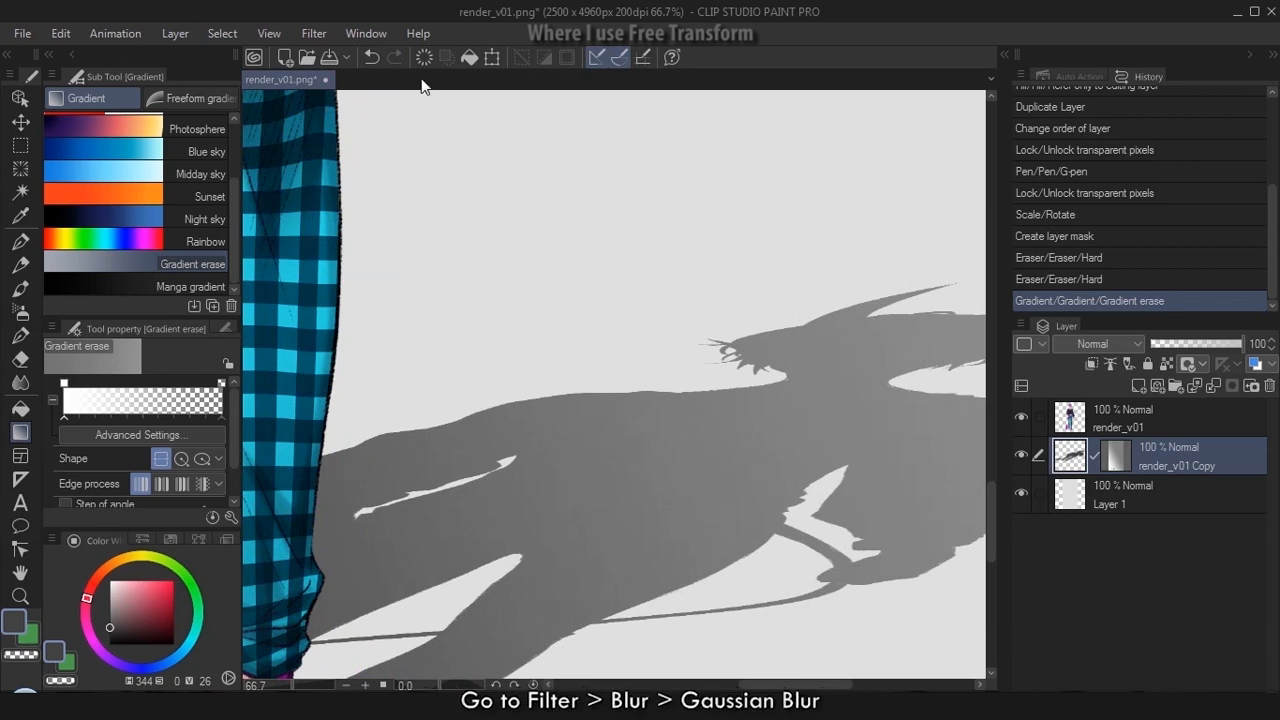
left_click(324, 34)
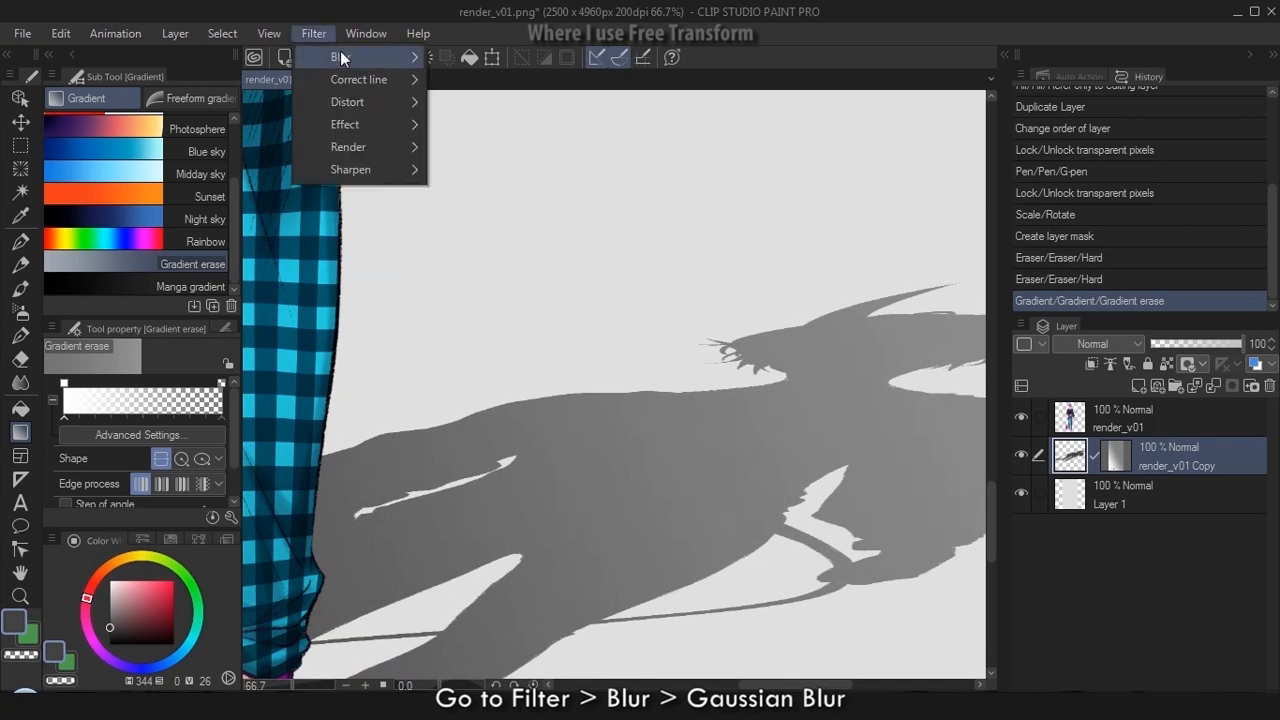
mouse_move(345, 56)
left_click(483, 103)
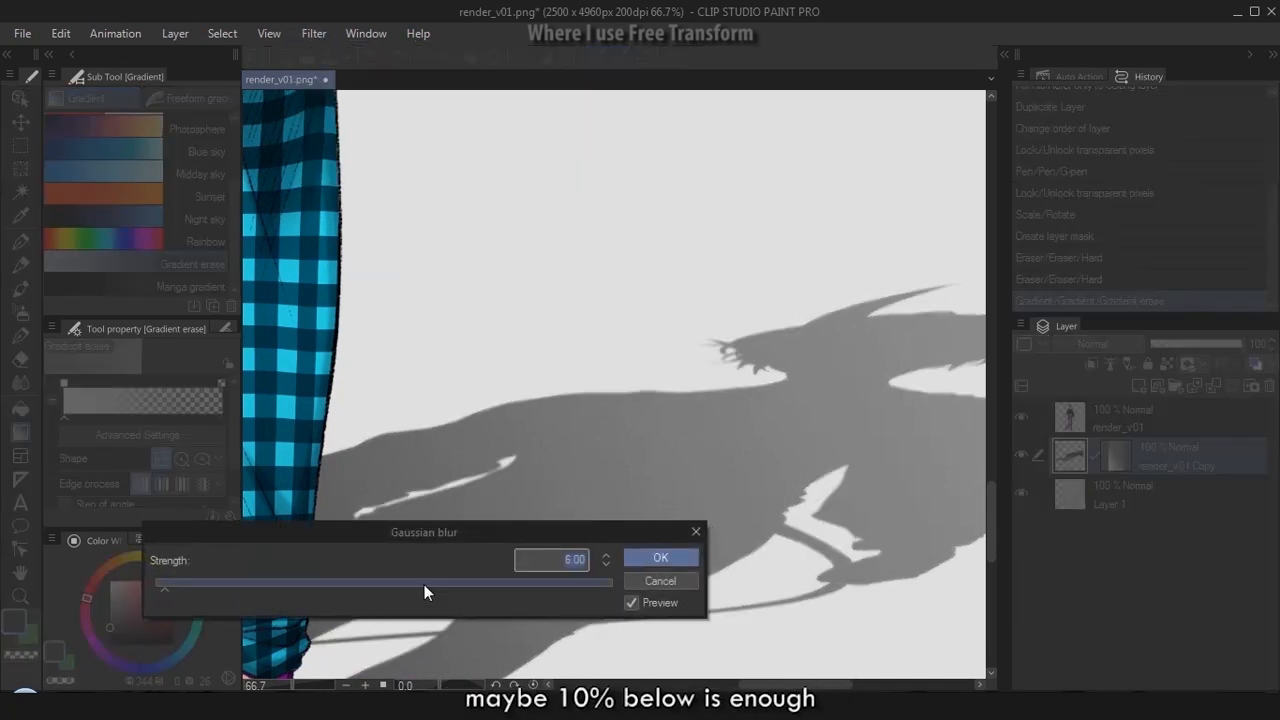
left_click(172, 586)
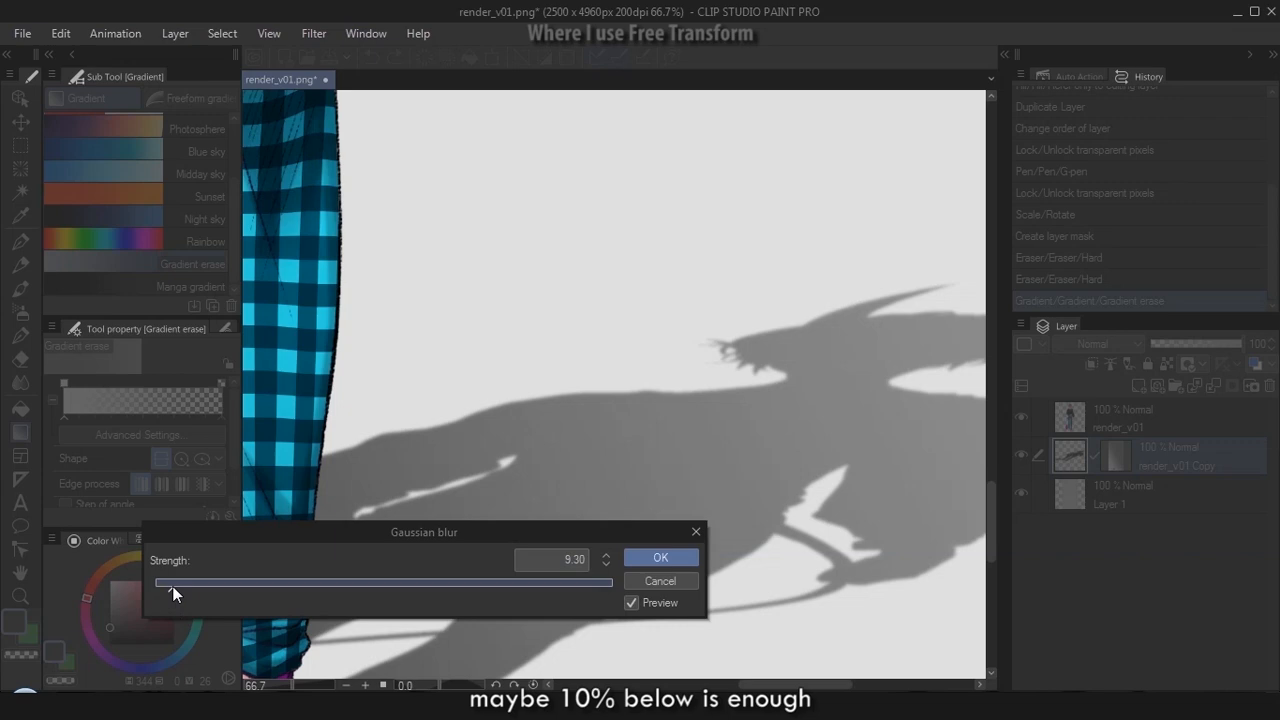
left_click(668, 556)
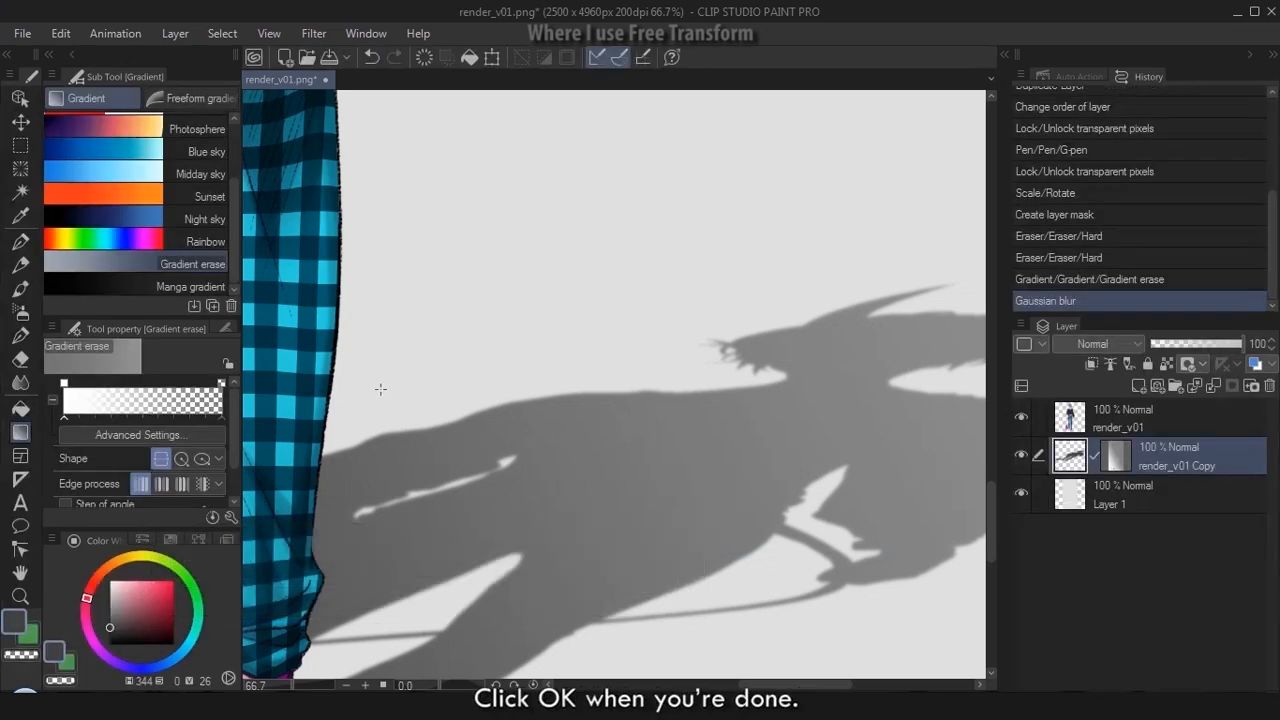
key("ctrl+0")
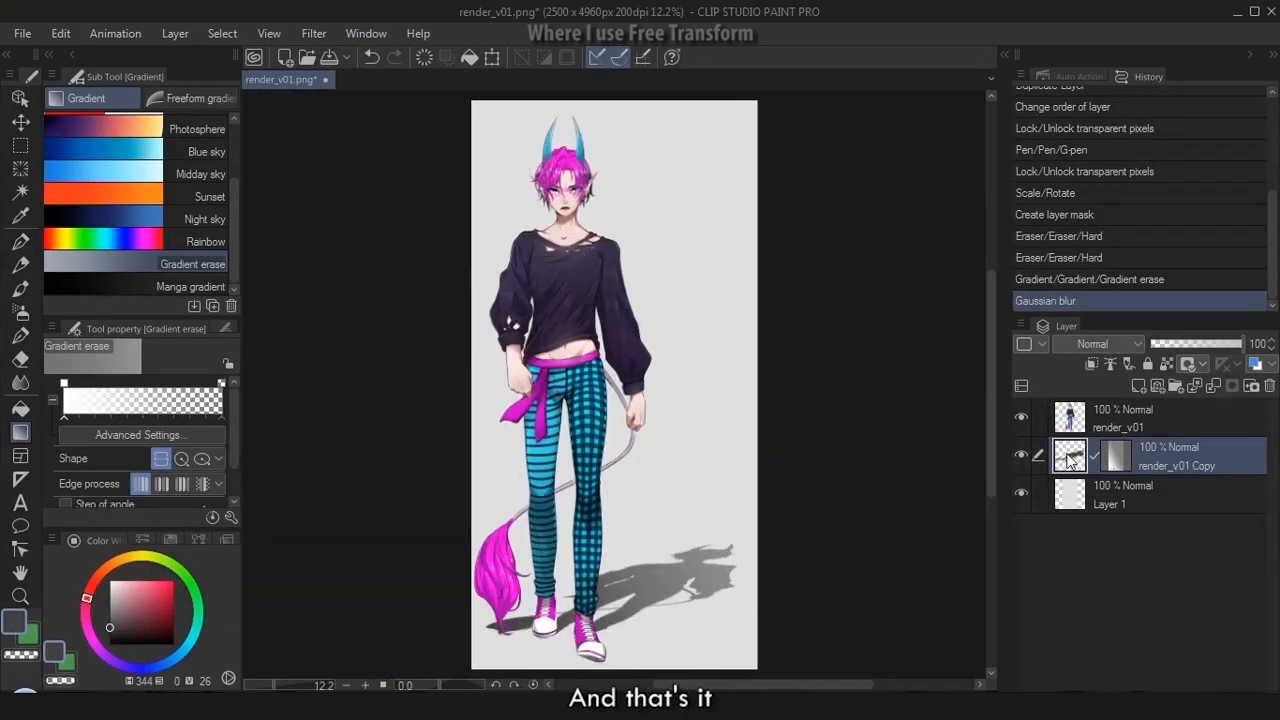
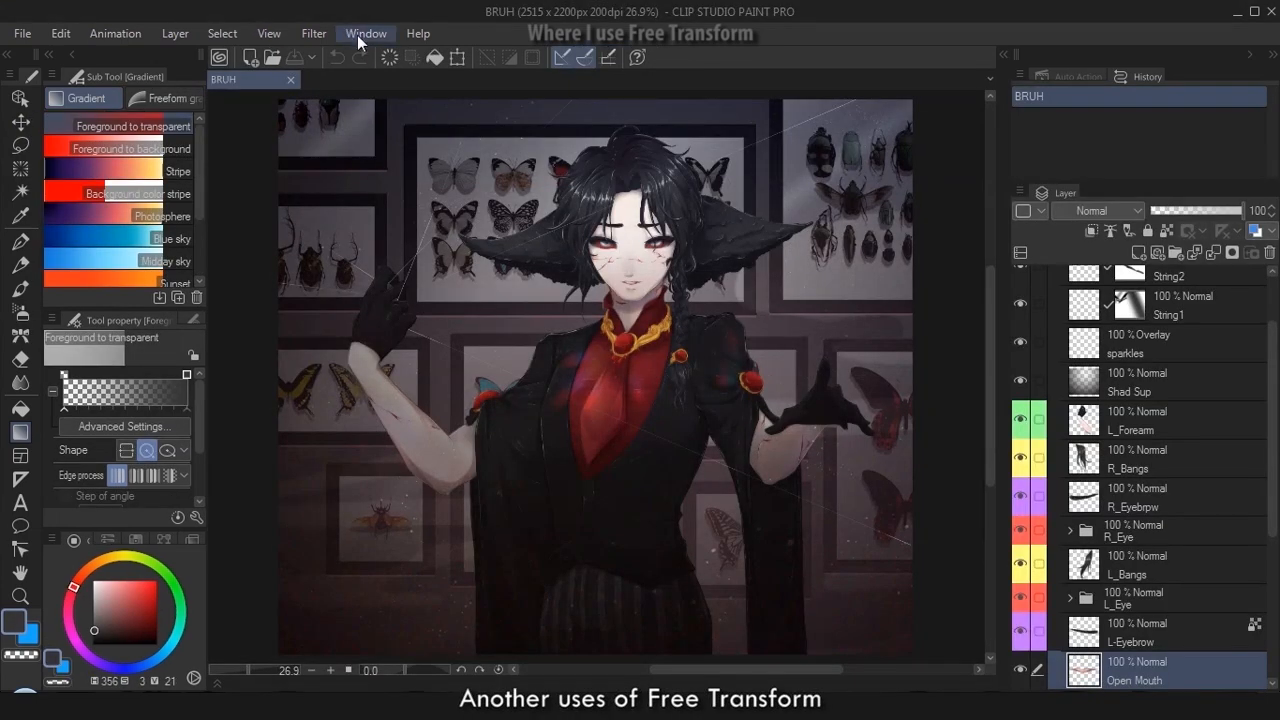
Switch to the Keyframe Animation workspace for the BRUH illustration and fit the whole artwork in view
left_click(357, 35)
mouse_move(446, 61)
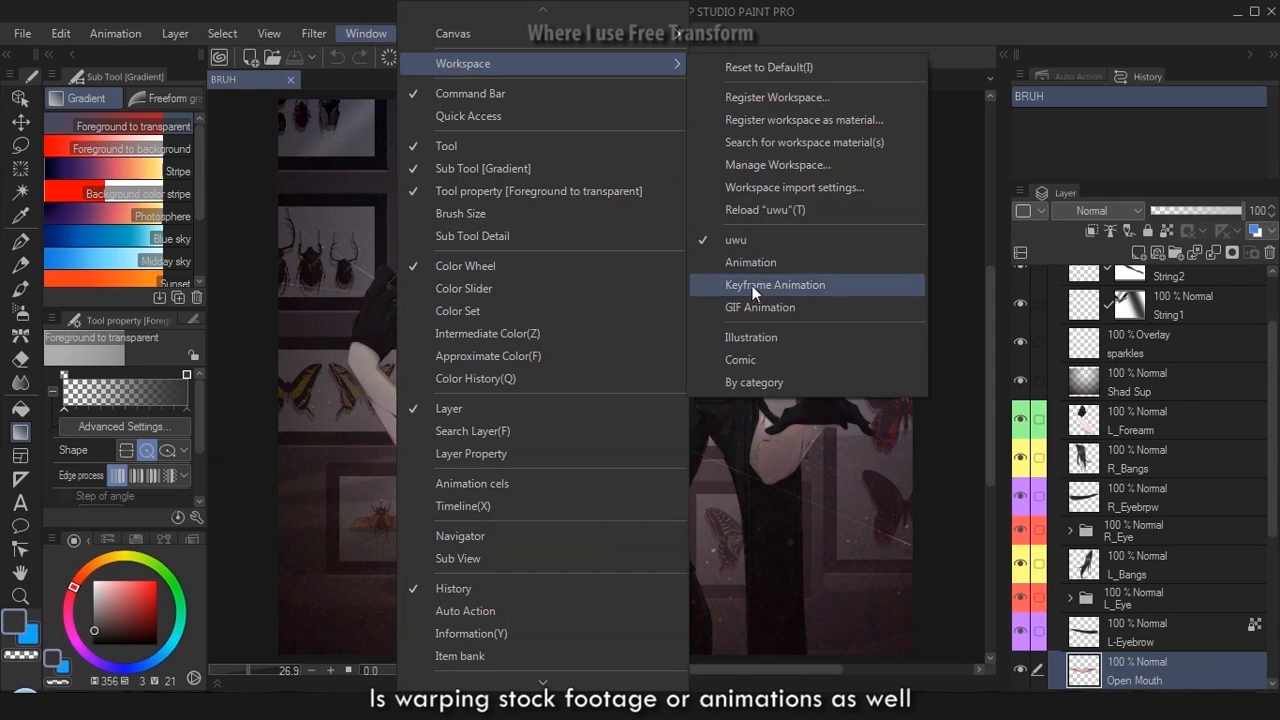
left_click(752, 291)
left_click(784, 276)
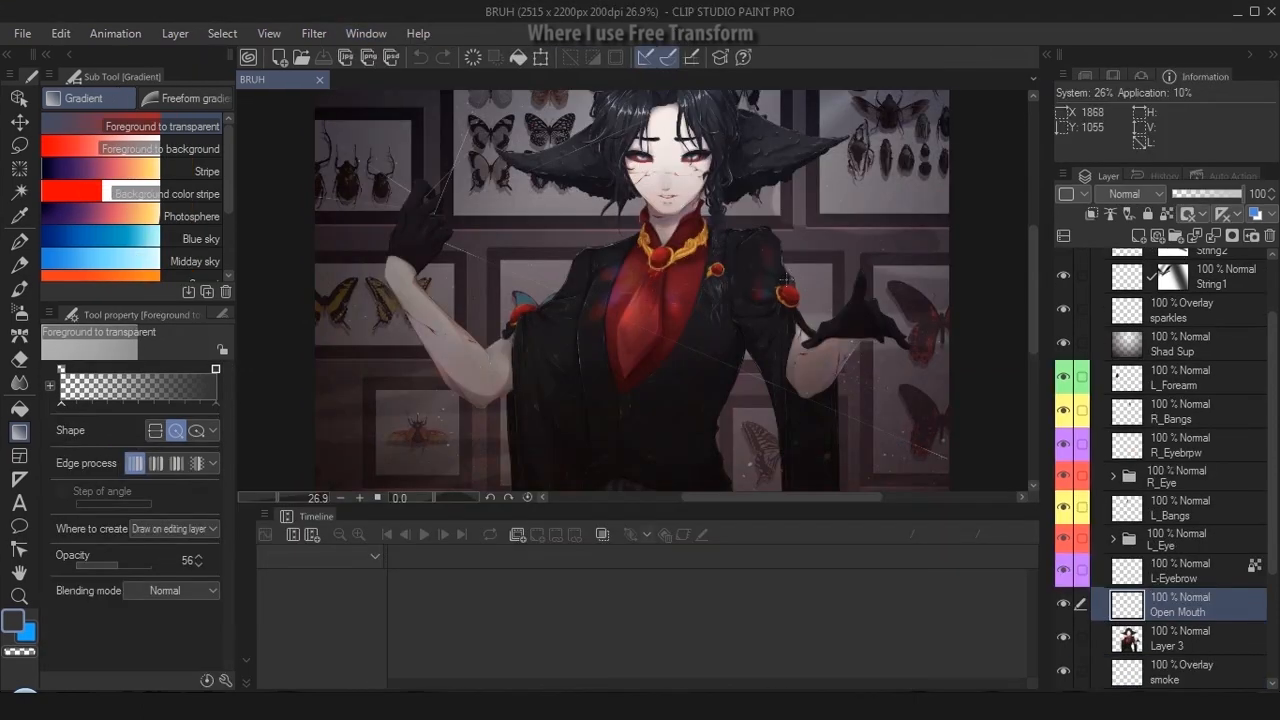
key("ctrl+0")
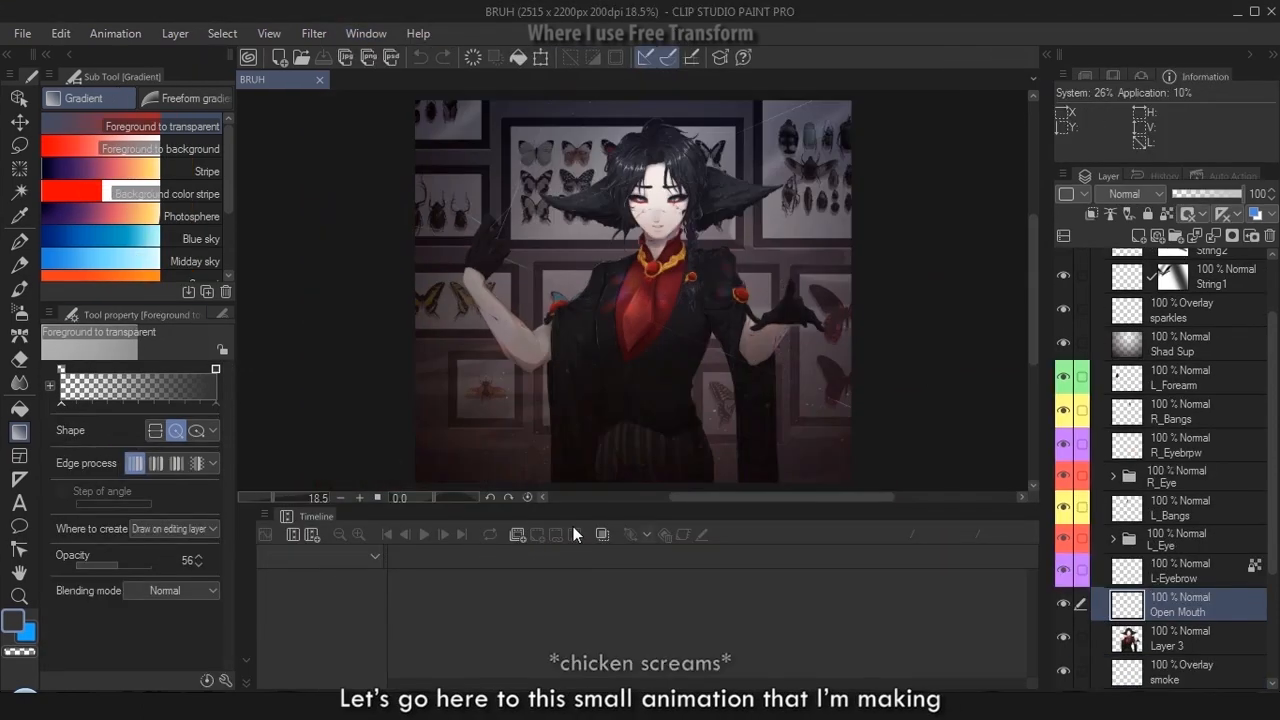
Create a new timeline named Aga_Fire with a frame rate of 12 and a playback time of 16
left_click(312, 537)
left_click_drag(821, 195, 655, 190)
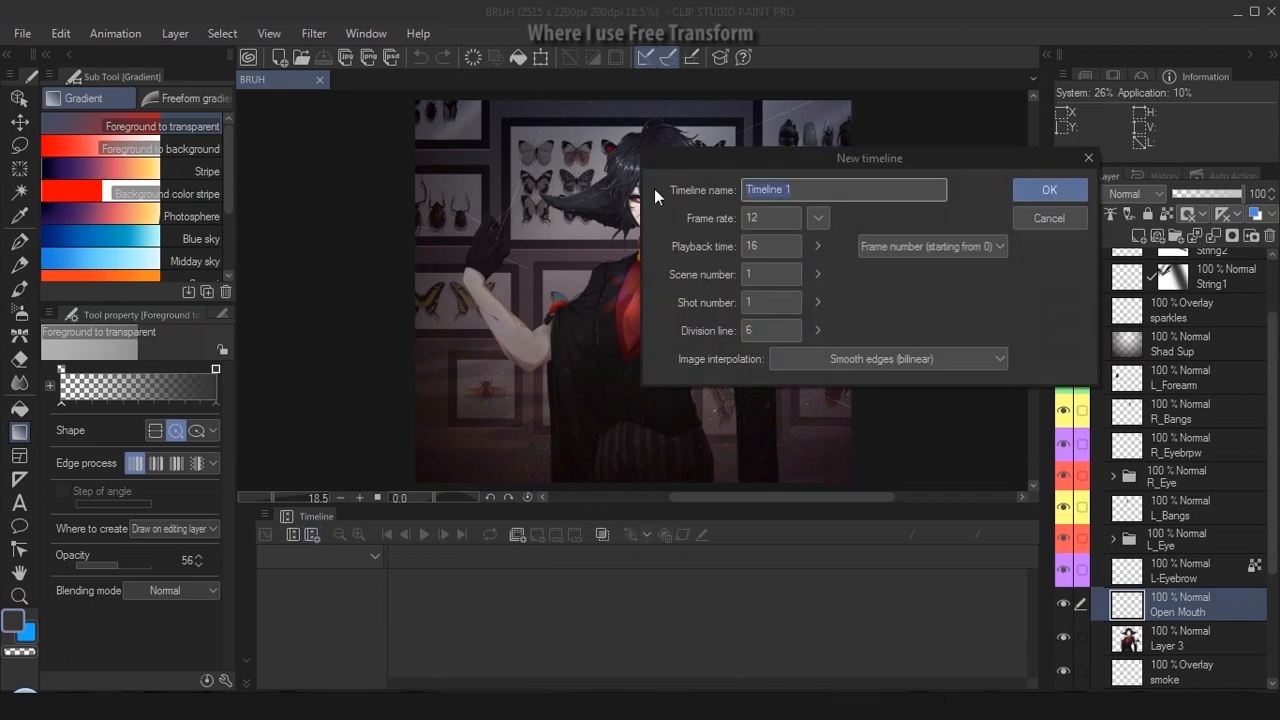
type("Aga_")
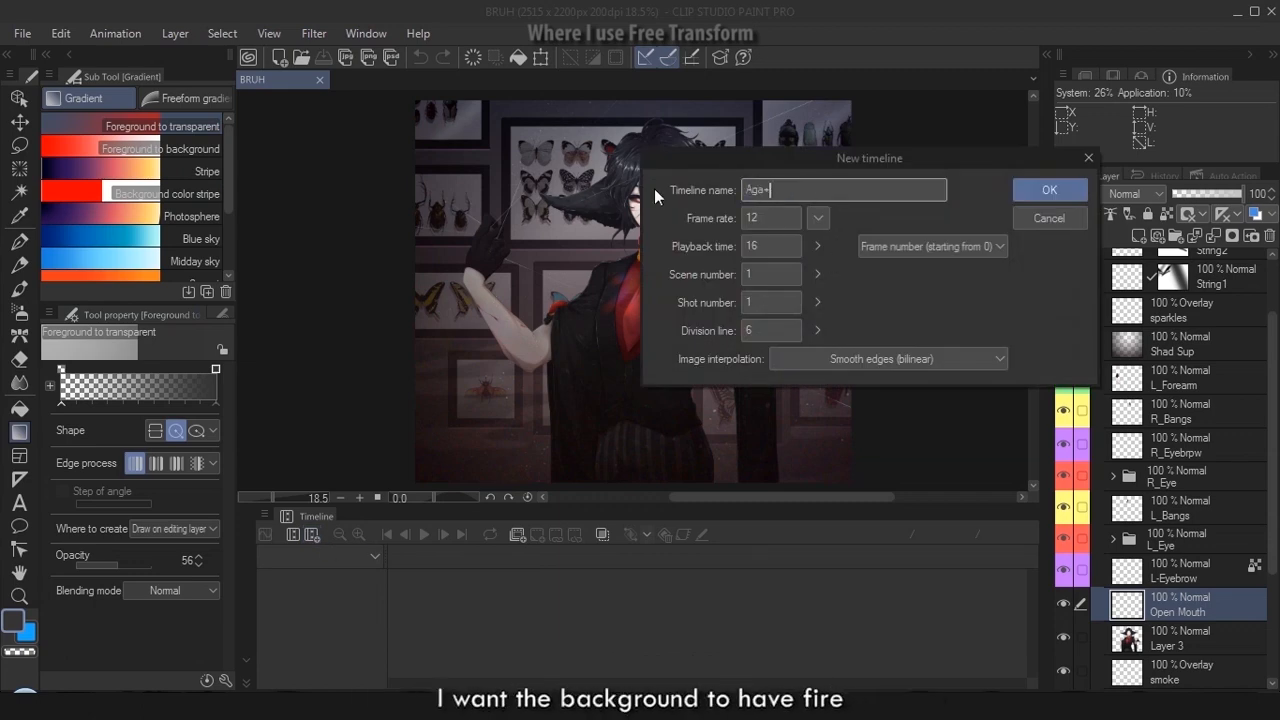
type("Fire")
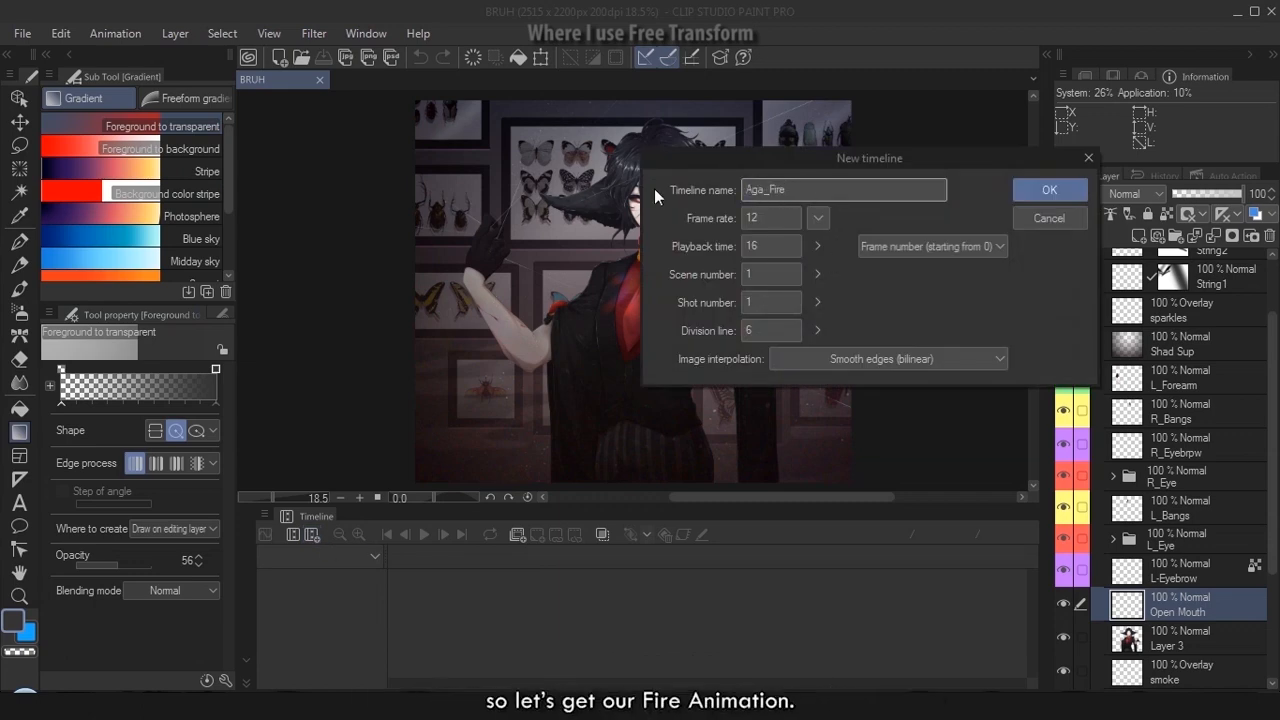
key("Return")
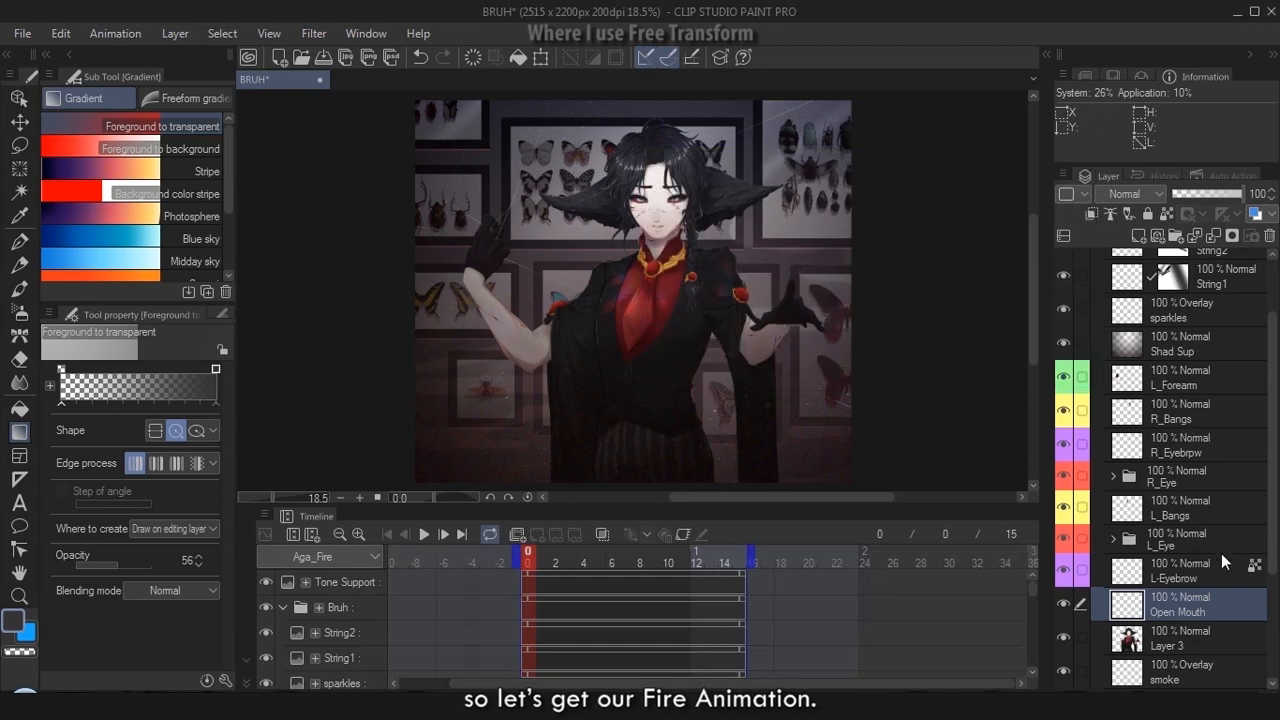
Import Fire Anim_12FPS.clip as a file object directly above the smoke layer
left_click(1192, 659)
left_click(22, 33)
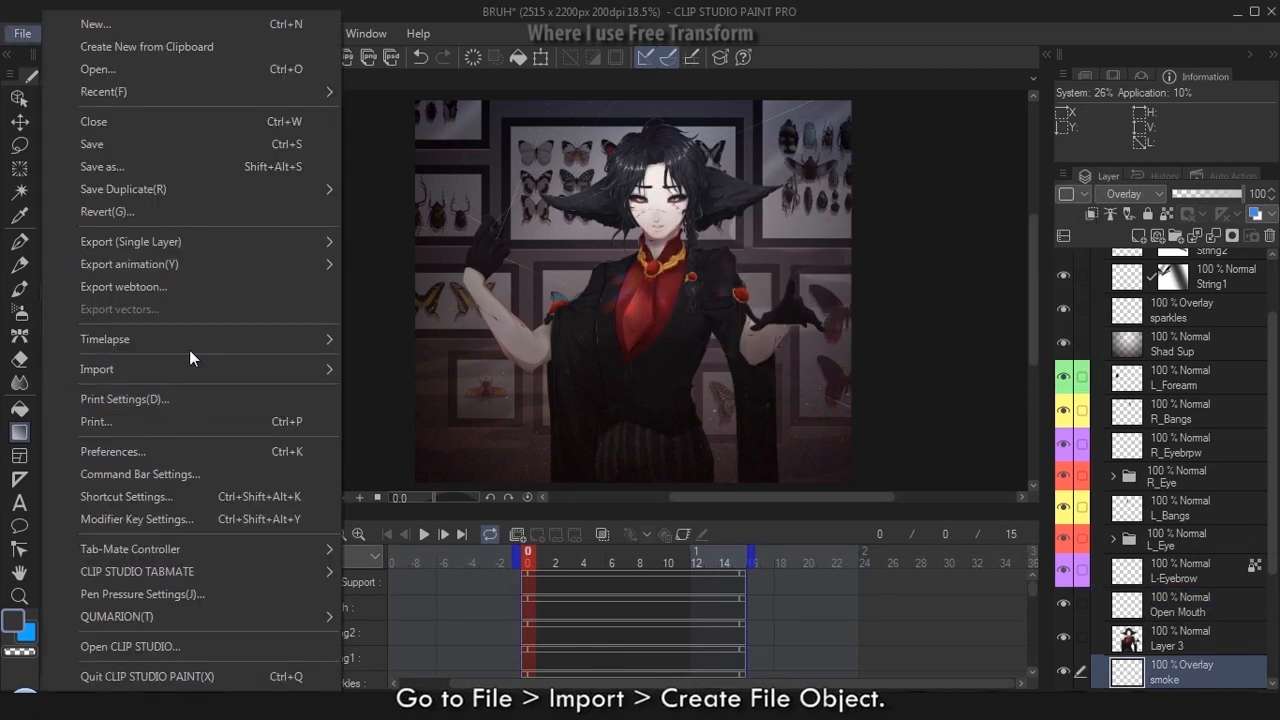
mouse_move(229, 372)
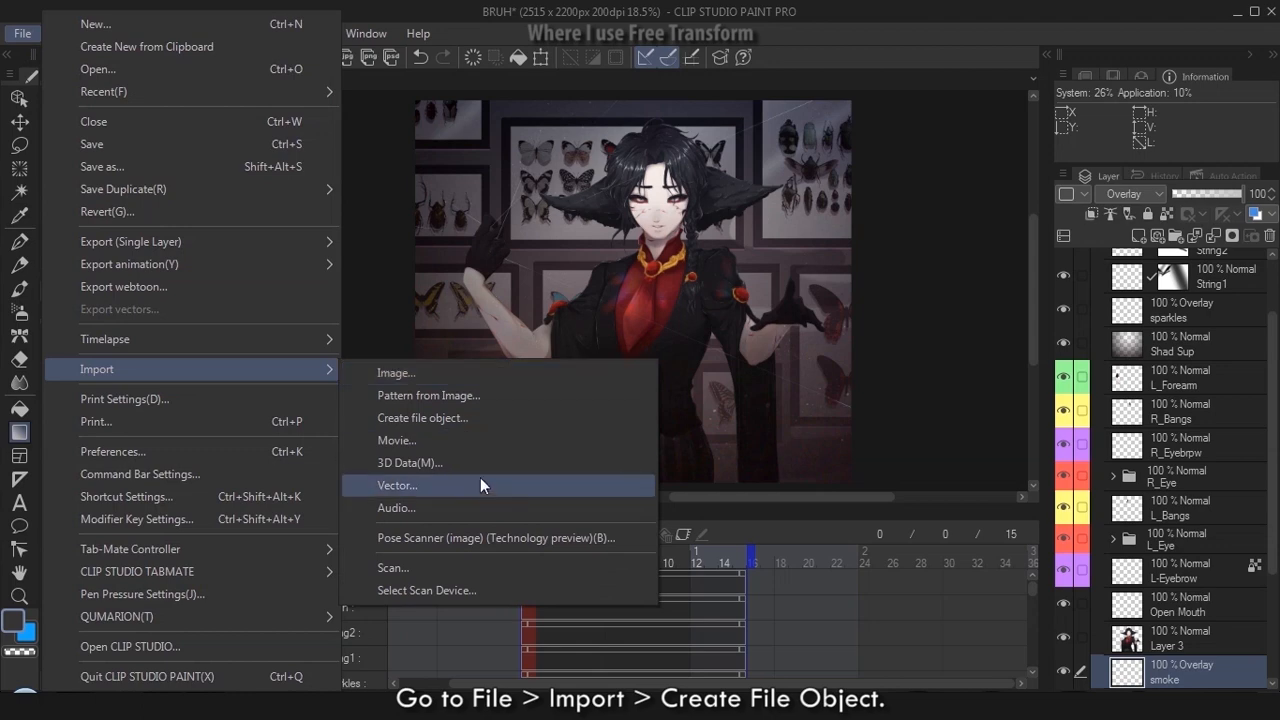
left_click(471, 425)
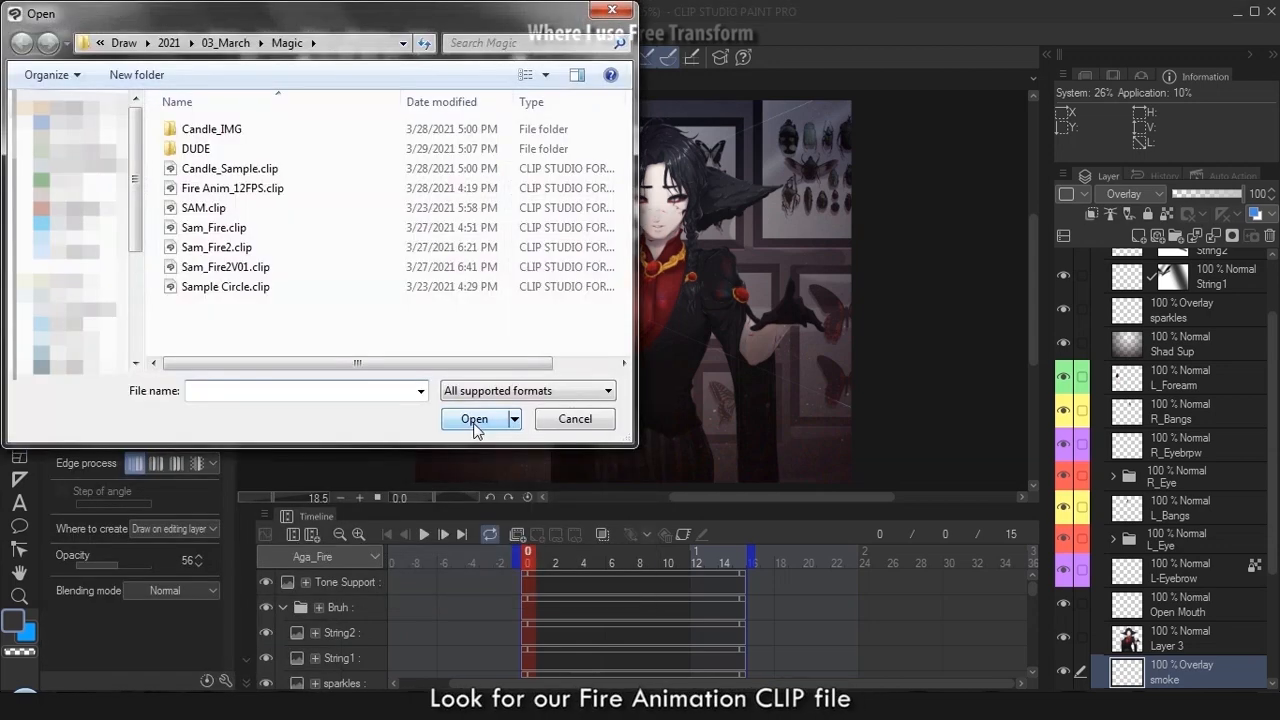
double_click(238, 199)
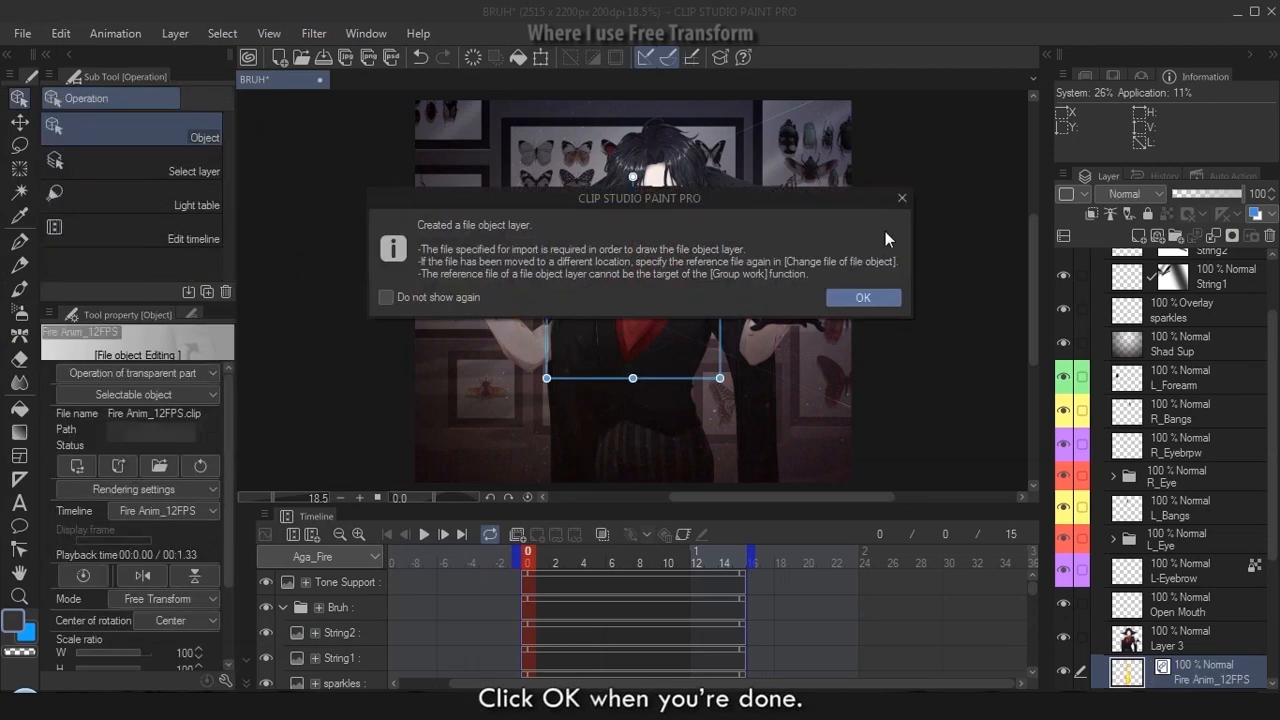
left_click(865, 298)
Place the fire beside the character's lower body and stretch all four corners outward unevenly in Free Transform mode, to about 171% width
left_click_drag(678, 385, 763, 445)
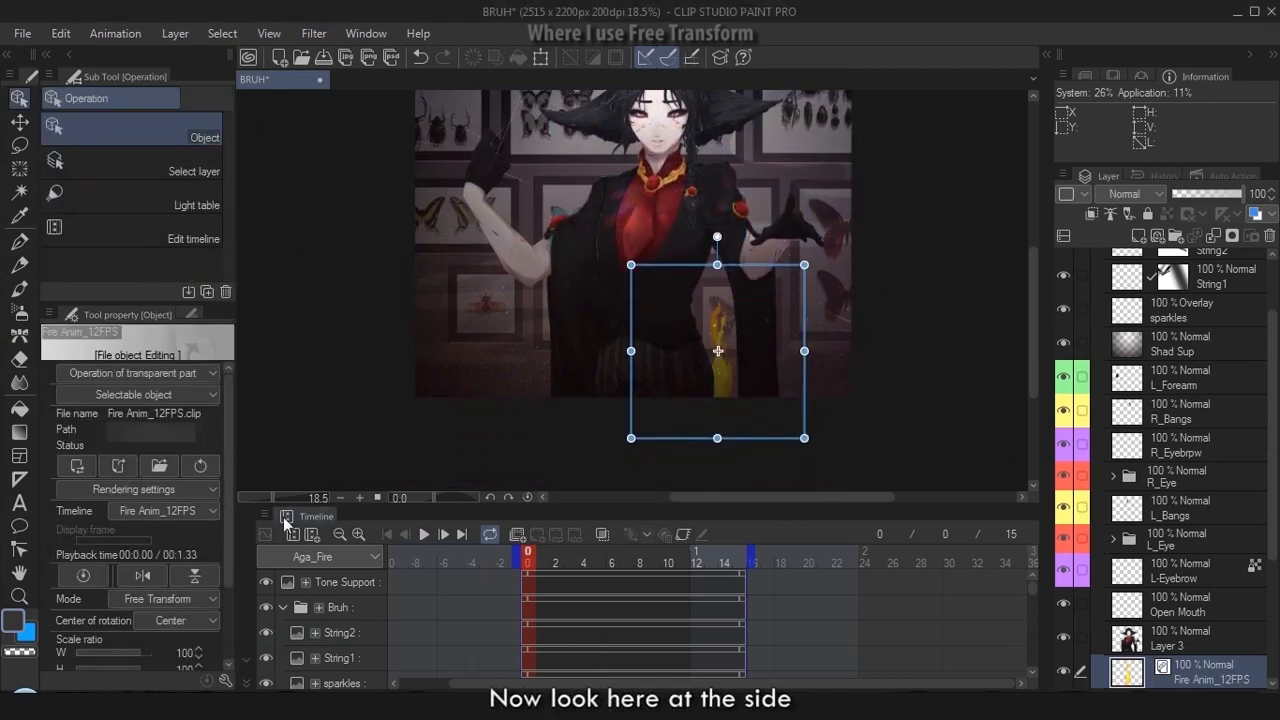
left_click(165, 598)
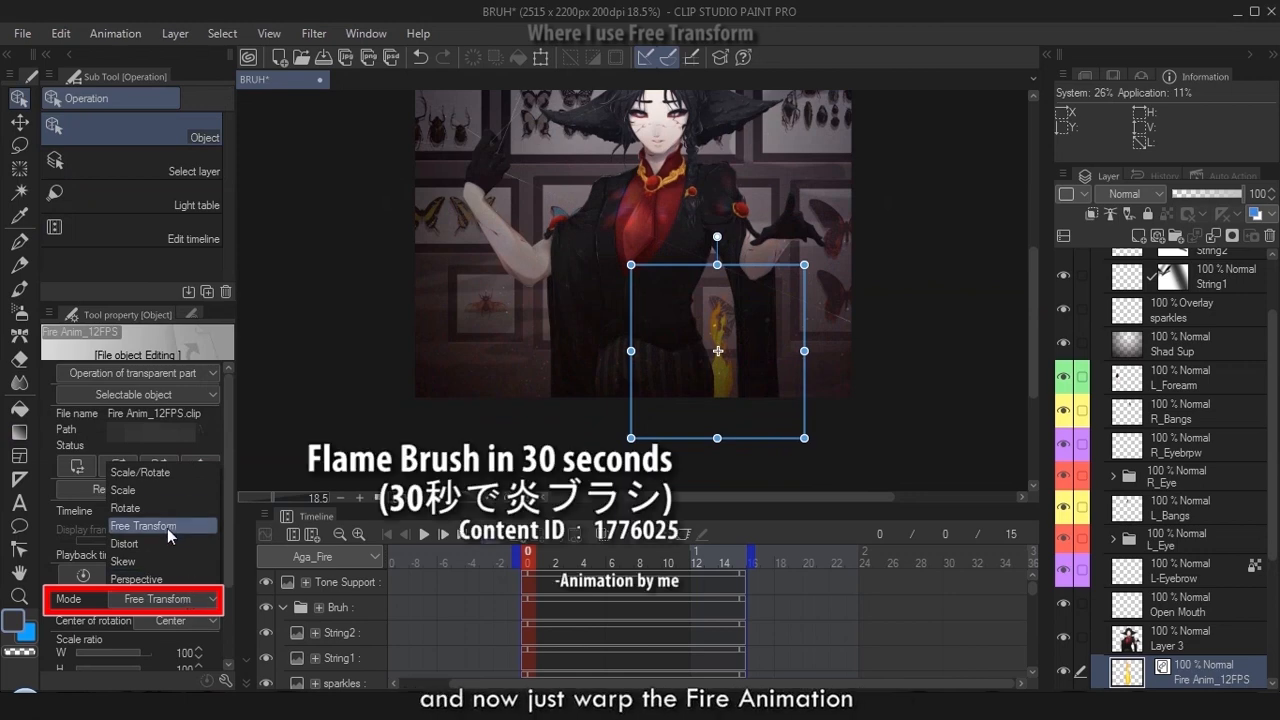
left_click(167, 528)
left_click_drag(805, 265, 881, 190)
left_click_drag(805, 438, 894, 476)
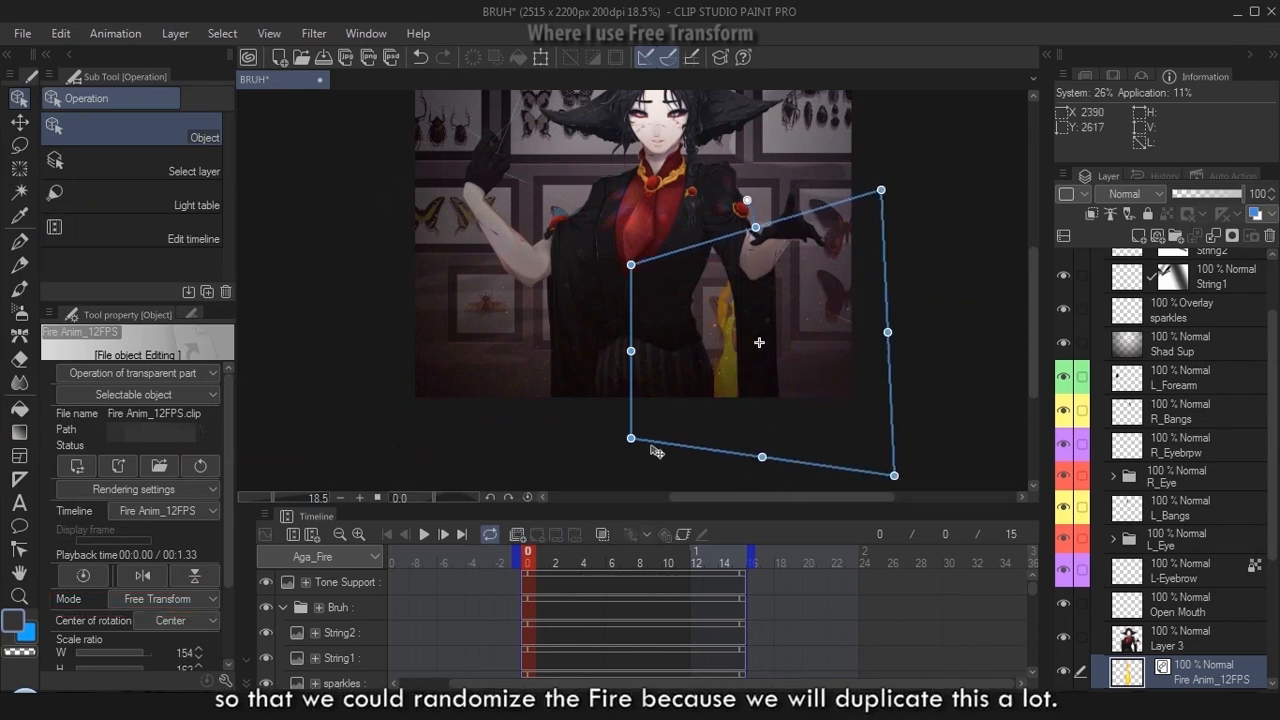
left_click_drag(630, 442, 597, 465)
left_click_drag(632, 266, 605, 256)
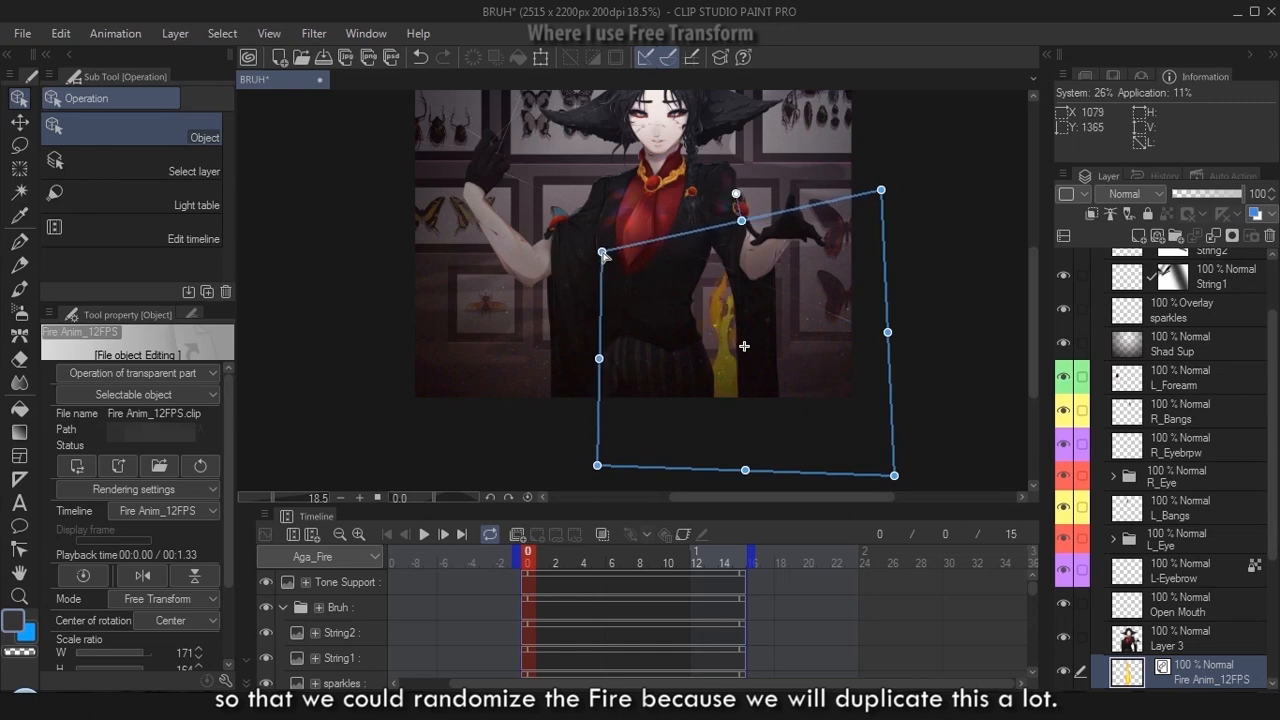
Duplicate the fire layer, shift the copy toward the artwork's right edge, and enlarge it in Scale/Rotate mode to about 261% width
scroll(1213, 642, "down", 2)
scroll(1213, 642, "down", 2)
key("ctrl+c")
key("ctrl+v")
left_click_drag(798, 474, 846, 465)
left_click(180, 599)
left_click(190, 473)
scroll(851, 314, "down", 2)
left_click_drag(913, 418, 1013, 497)
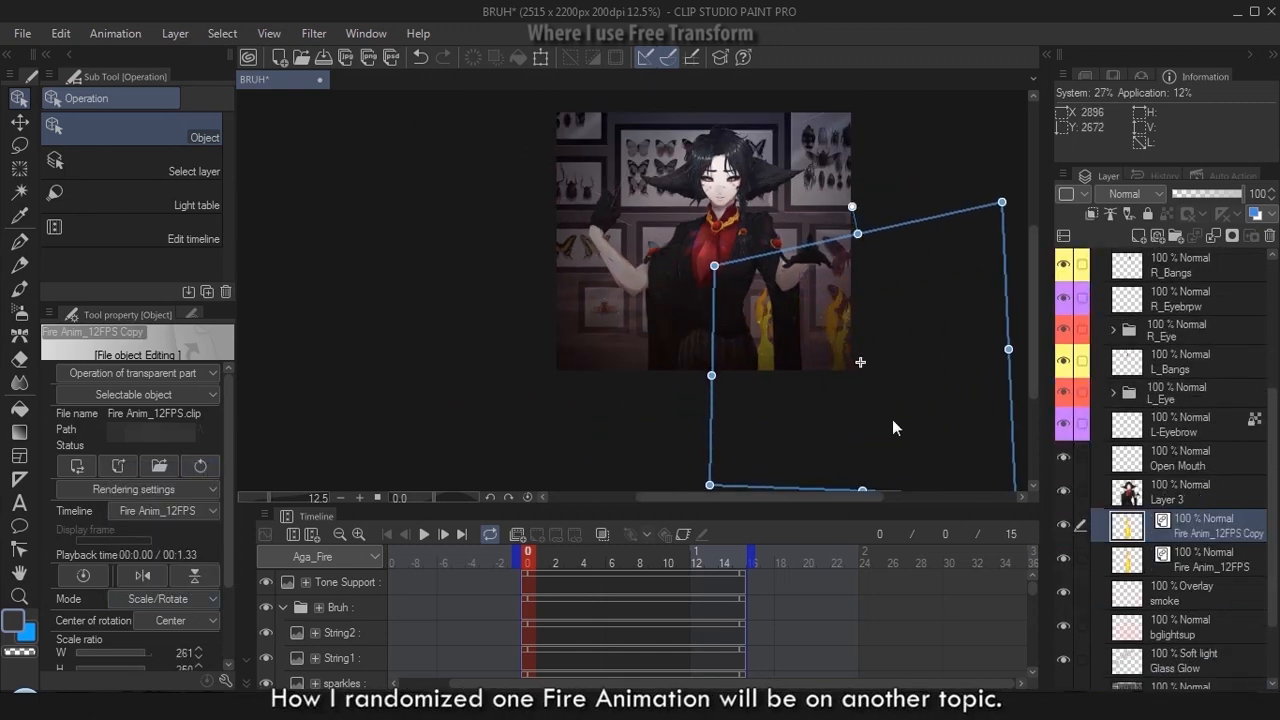
Shift the enlarged fire copy, duplicate it, and resize and reposition the second copy behind the character
left_click_drag(747, 490, 663, 453)
key("ctrl+c")
key("ctrl+v")
left_click_drag(627, 229, 716, 293)
left_click_drag(770, 453, 687, 405)
Add two more fire copies and pull the upper corners of the newest one outward in Free Transform mode
left_click(188, 599)
left_click(190, 527)
key("ctrl+c")
key("ctrl+v")
key("ctrl+c")
key("ctrl+v")
left_click_drag(855, 200, 919, 112)
left_click_drag(646, 221, 590, 170)
Place two more fire copies toward the artwork's left side and warp the left corners of the newest one
key("ctrl+c")
key("ctrl+v")
left_click_drag(721, 409, 617, 440)
key("ctrl+c")
key("ctrl+v")
left_click_drag(701, 442, 675, 443)
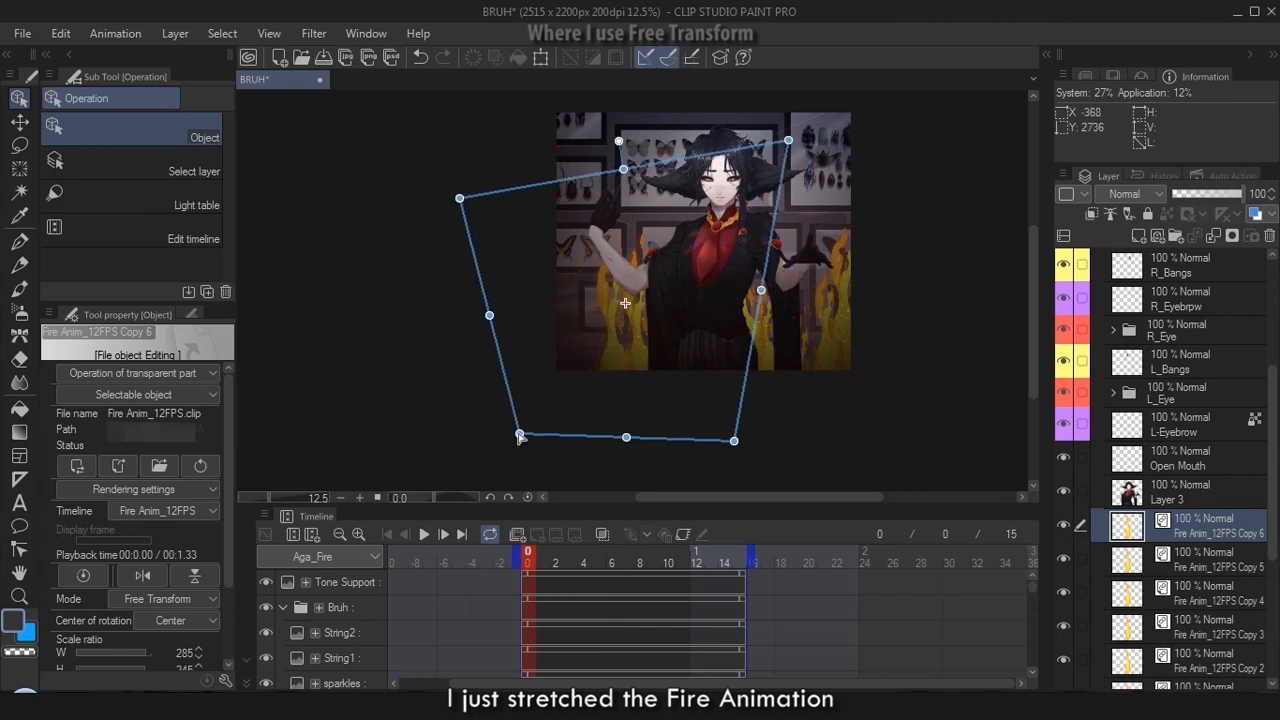
left_click_drag(520, 438, 465, 448)
left_click_drag(460, 197, 497, 252)
Duplicate the fire twice more, set the mode to Scale/Rotate, and move the newest copy toward the artwork's right side
key("ctrl+c")
key("ctrl+v")
left_click(171, 599)
left_click(171, 470)
key("ctrl+c")
key("ctrl+v")
left_click_drag(668, 442, 856, 491)
Add two further fire copies, and lower the Fire Anim_12FPS Copy 6 layer so its flames sit lower behind the character
key("ctrl+c")
key("ctrl+v")
key("ctrl+c")
key("ctrl+v")
left_click(1208, 658)
left_click_drag(686, 449, 686, 496)
left_click_drag(754, 397, 760, 414)
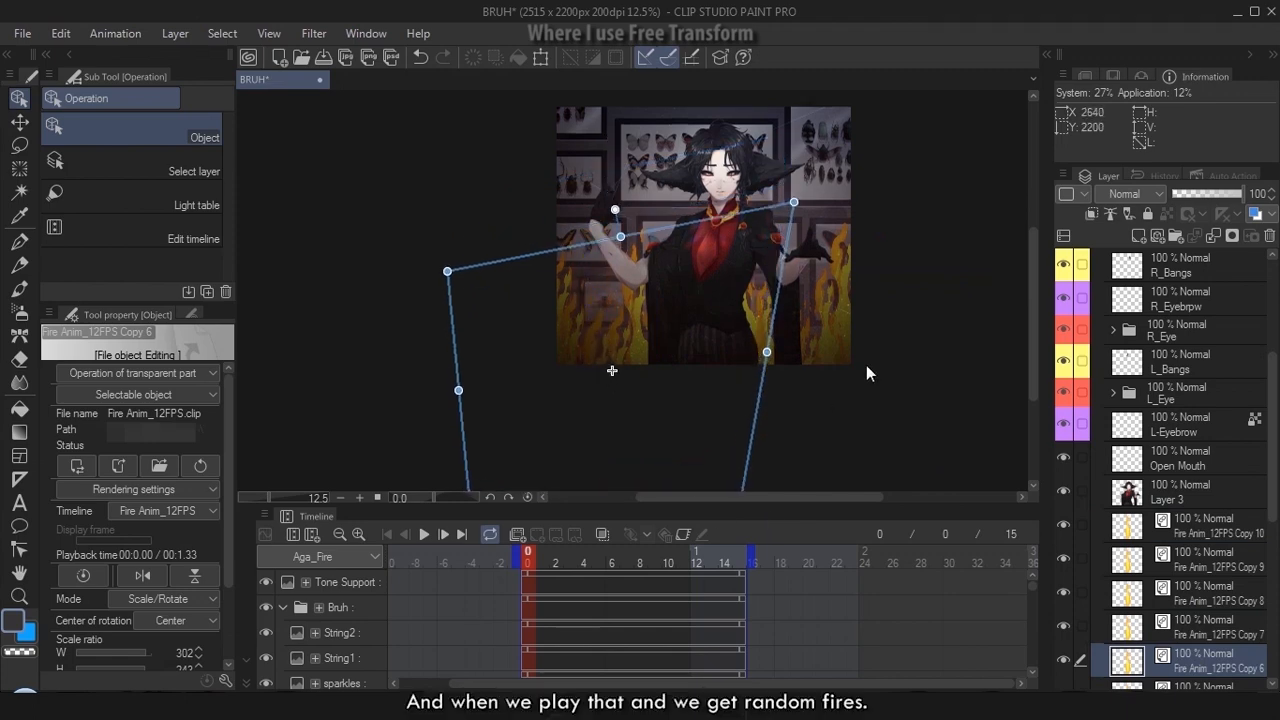
key("ctrl+0")
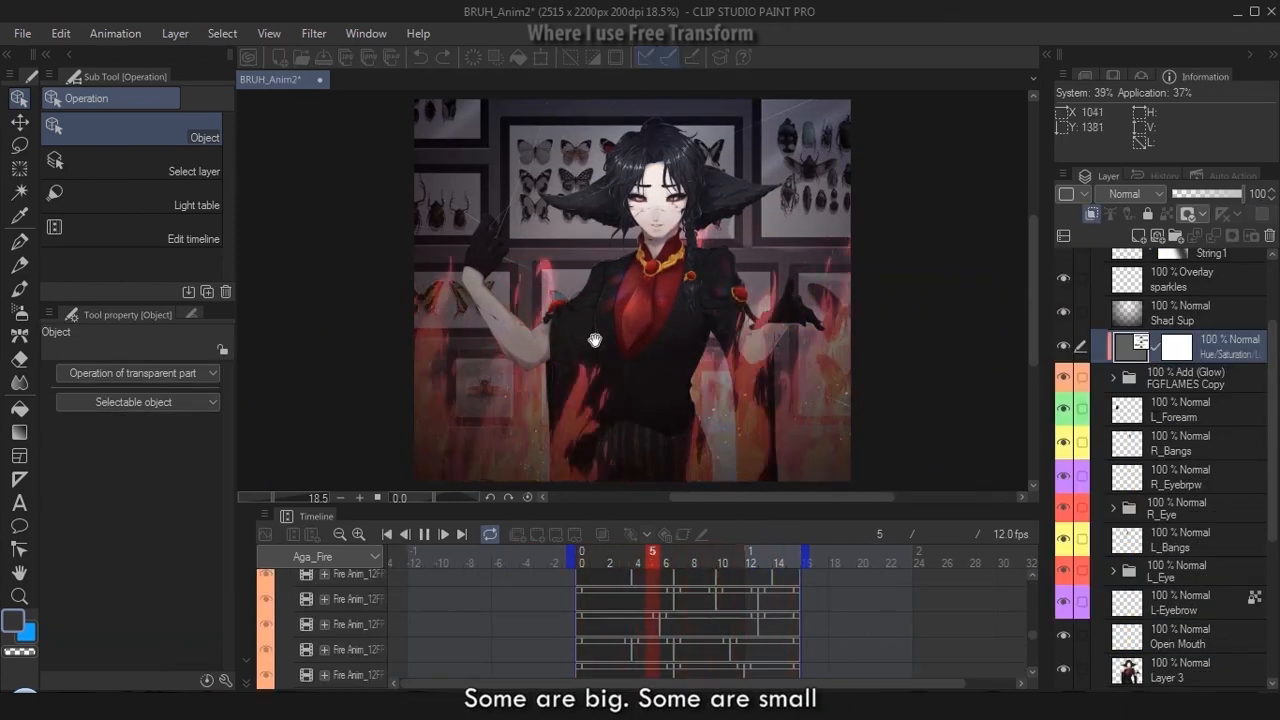
Stop the fire animation's playback and clear the history from memory
key("space")
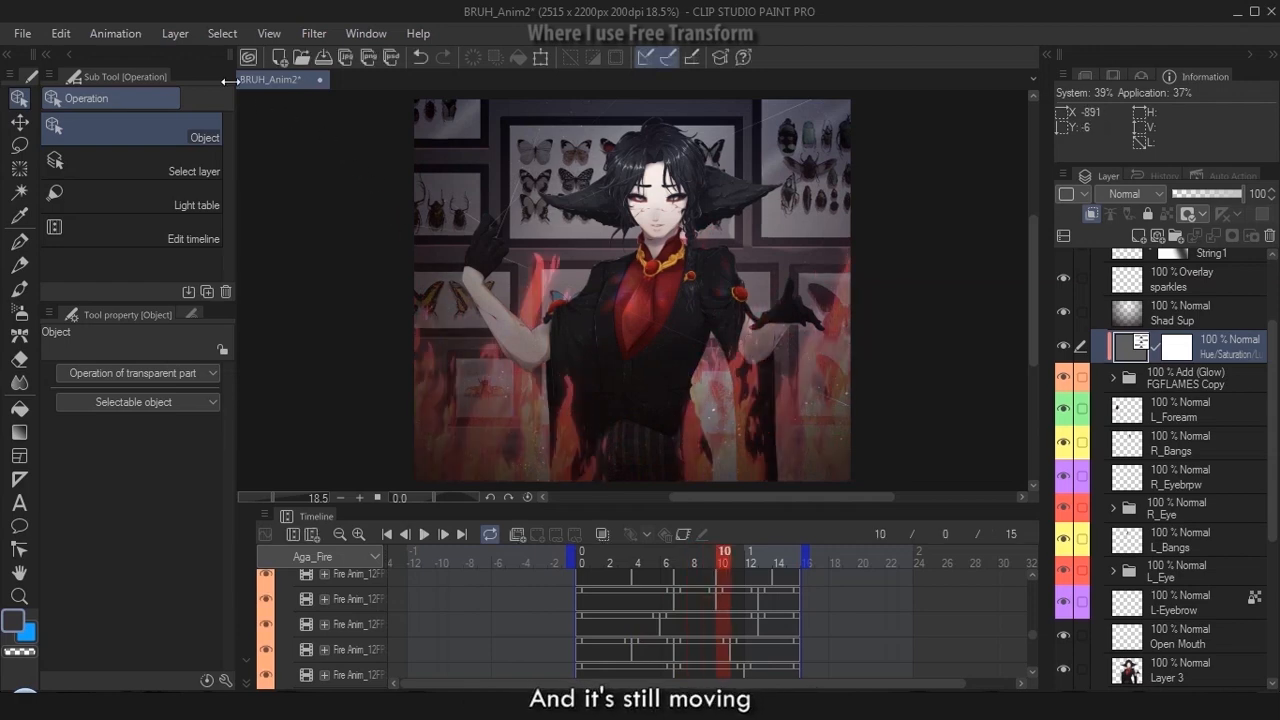
left_click(61, 33)
mouse_move(207, 626)
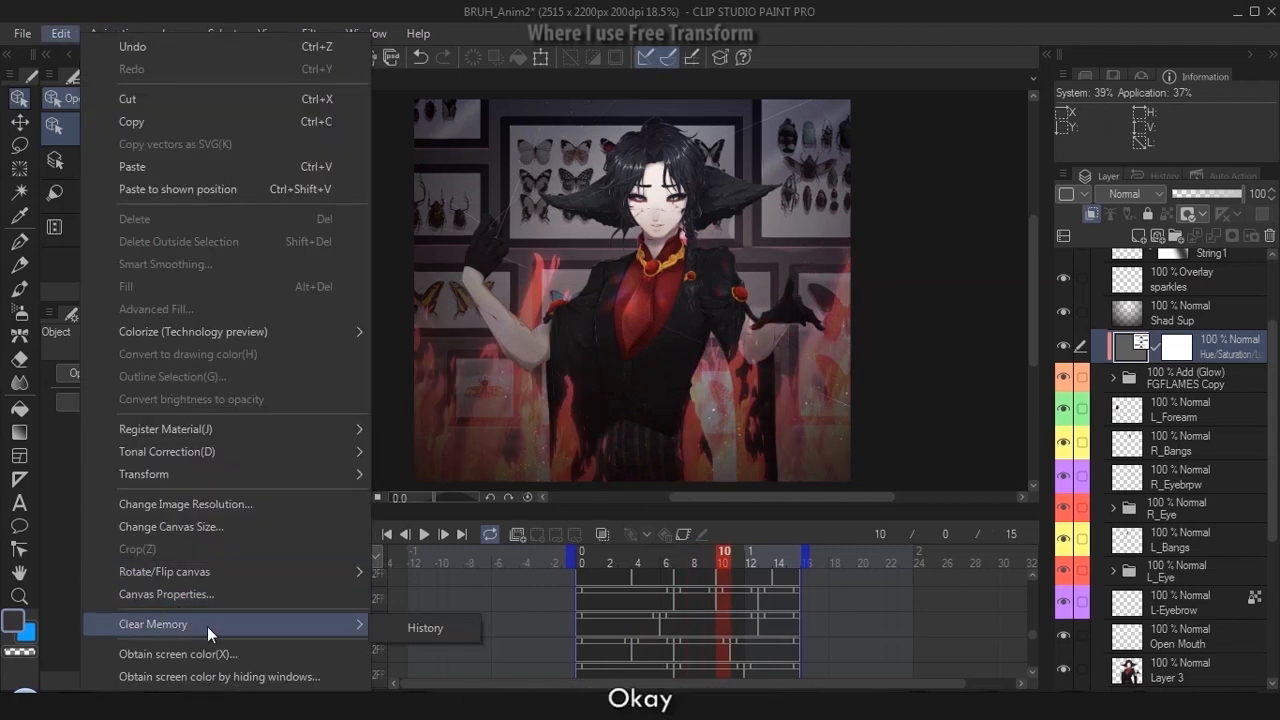
left_click(400, 627)
left_click(639, 273)
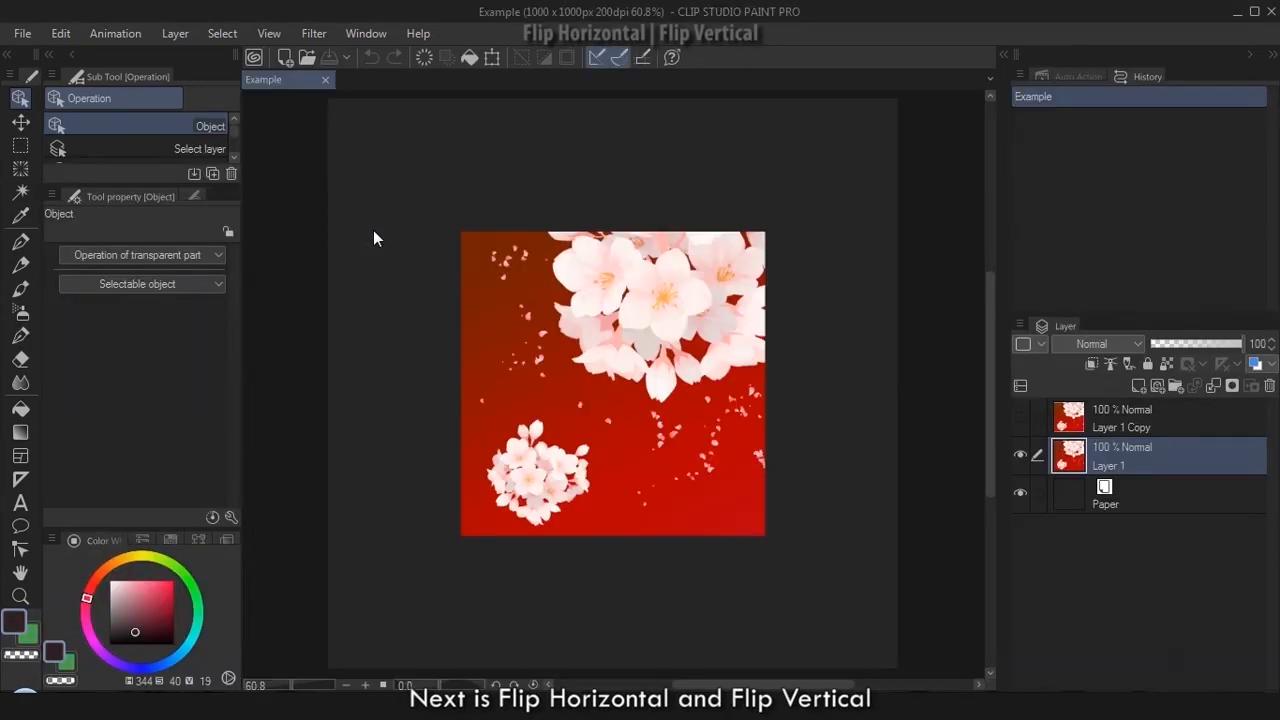
Start a Scale/Rotate transformation on the cherry blossom image in Layer 1 and check the list of transform modes
left_click(491, 58)
left_click(219, 283)
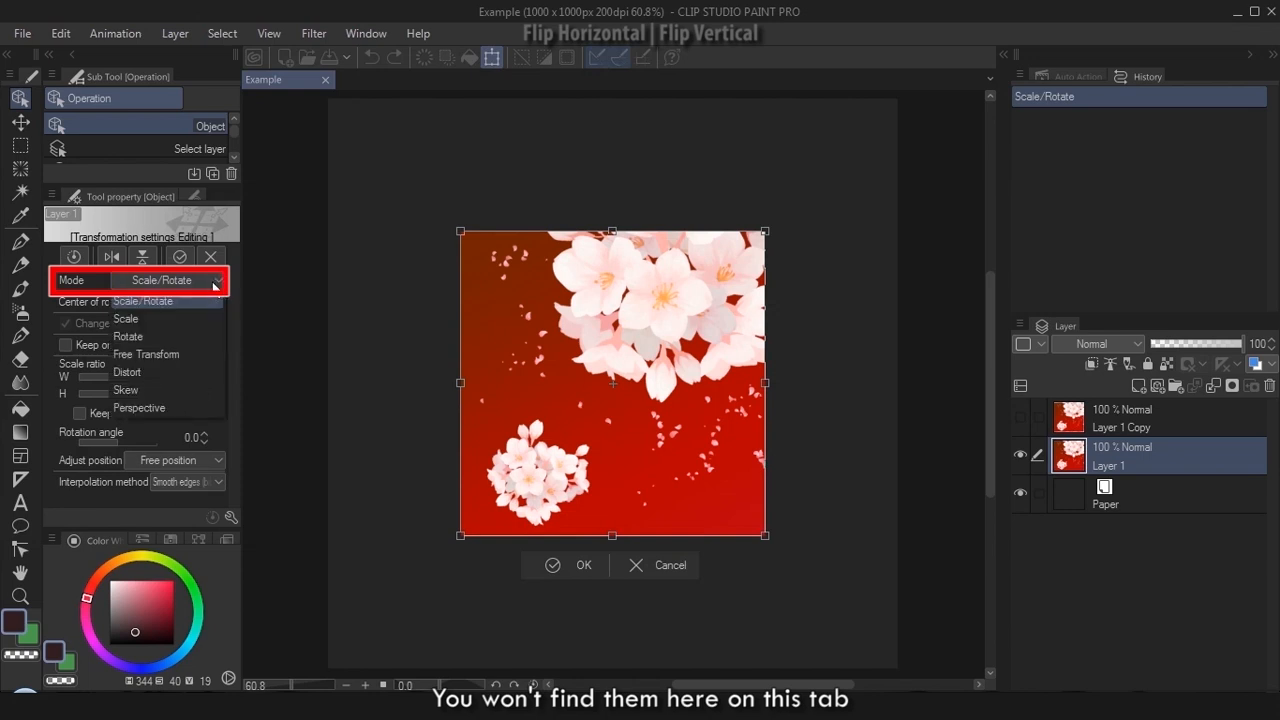
left_click(234, 292)
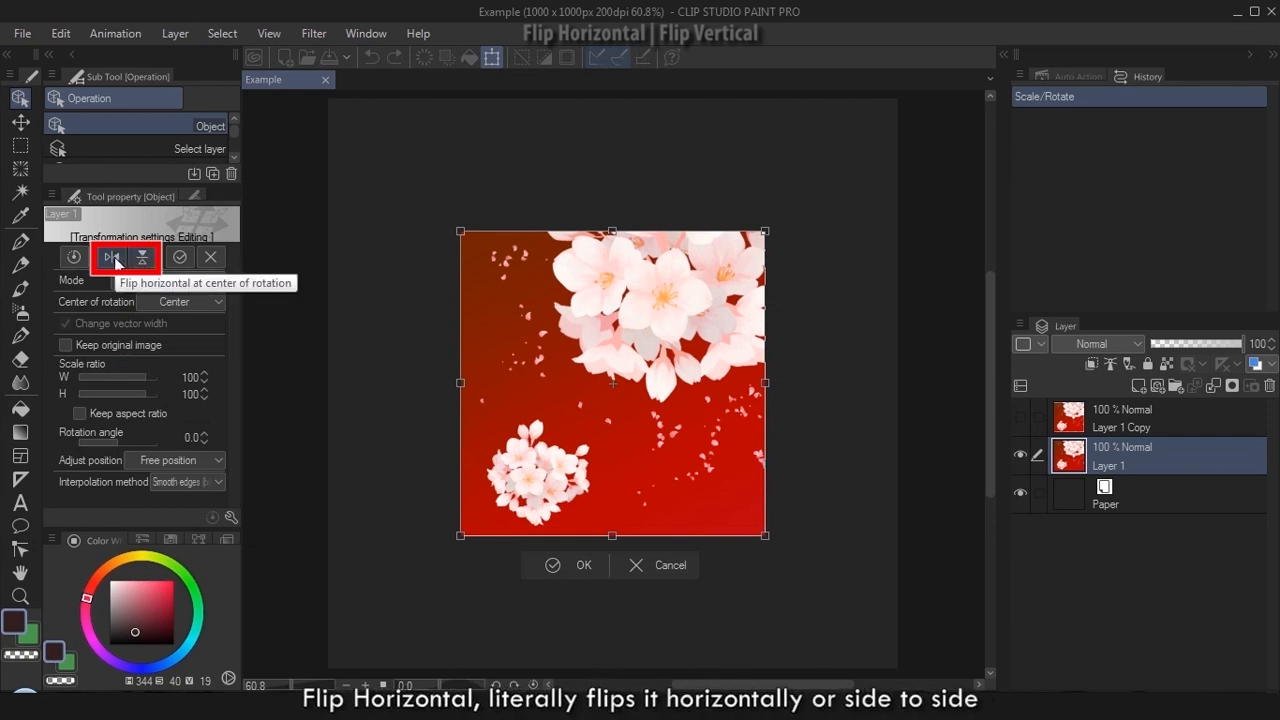
Flip the cherry blossom image horizontally back and forth until it faces its original way, and flip it vertically once
left_click(111, 258)
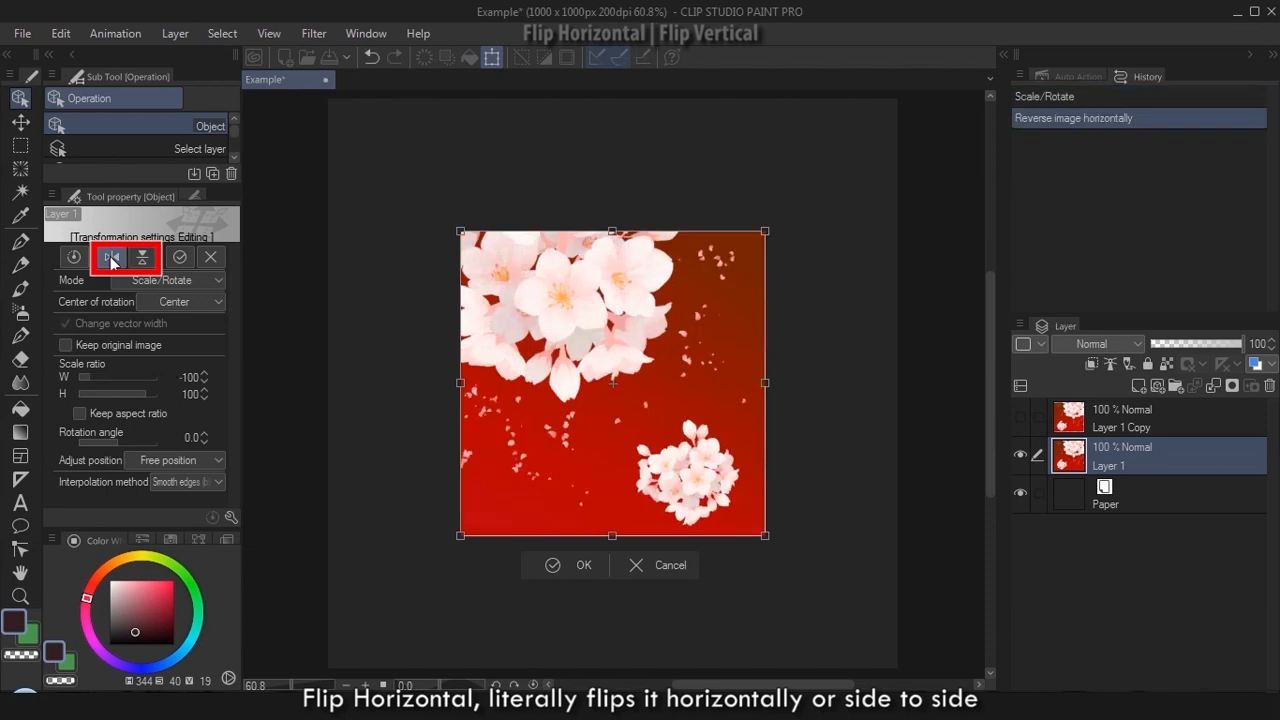
left_click(111, 259)
left_click(111, 259)
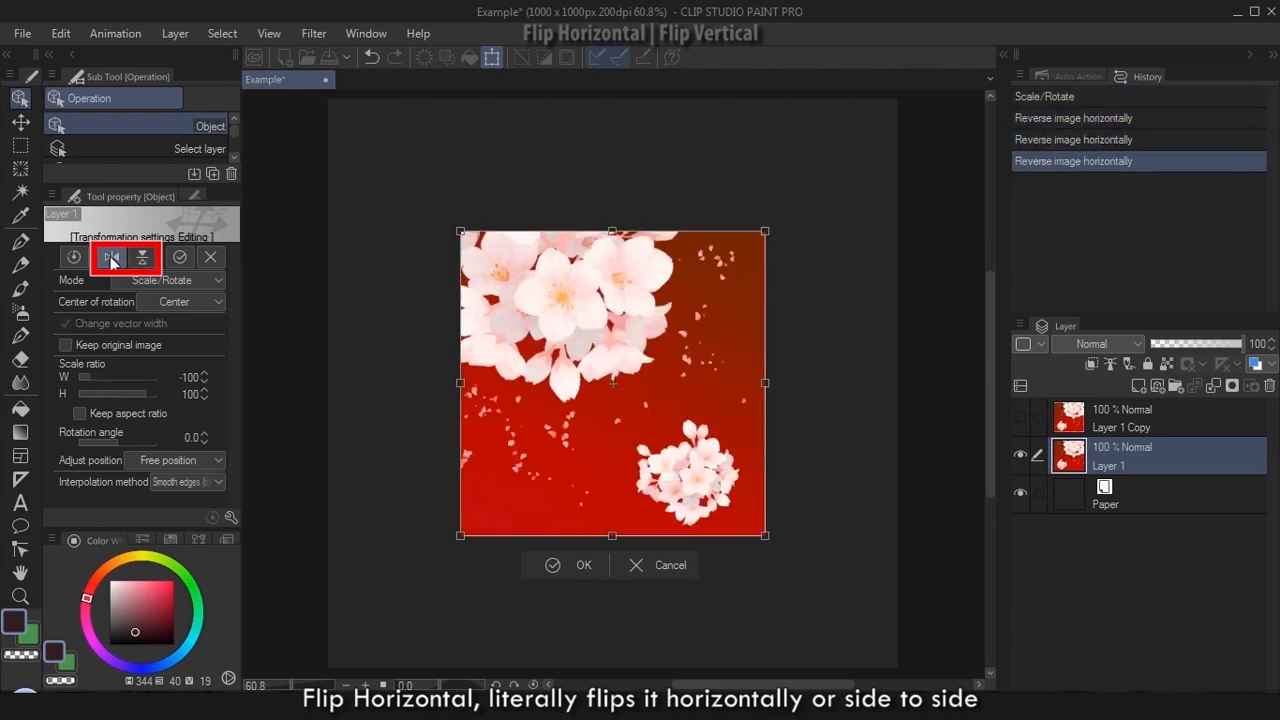
left_click(112, 259)
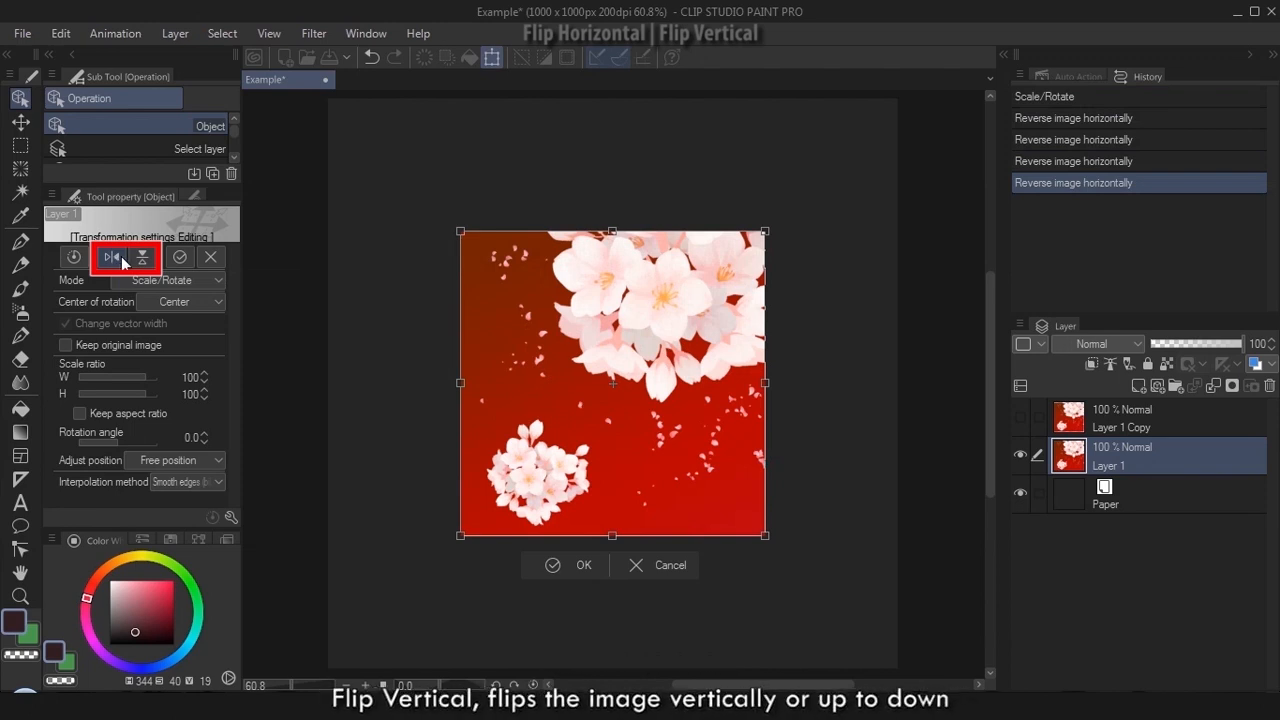
left_click(145, 259)
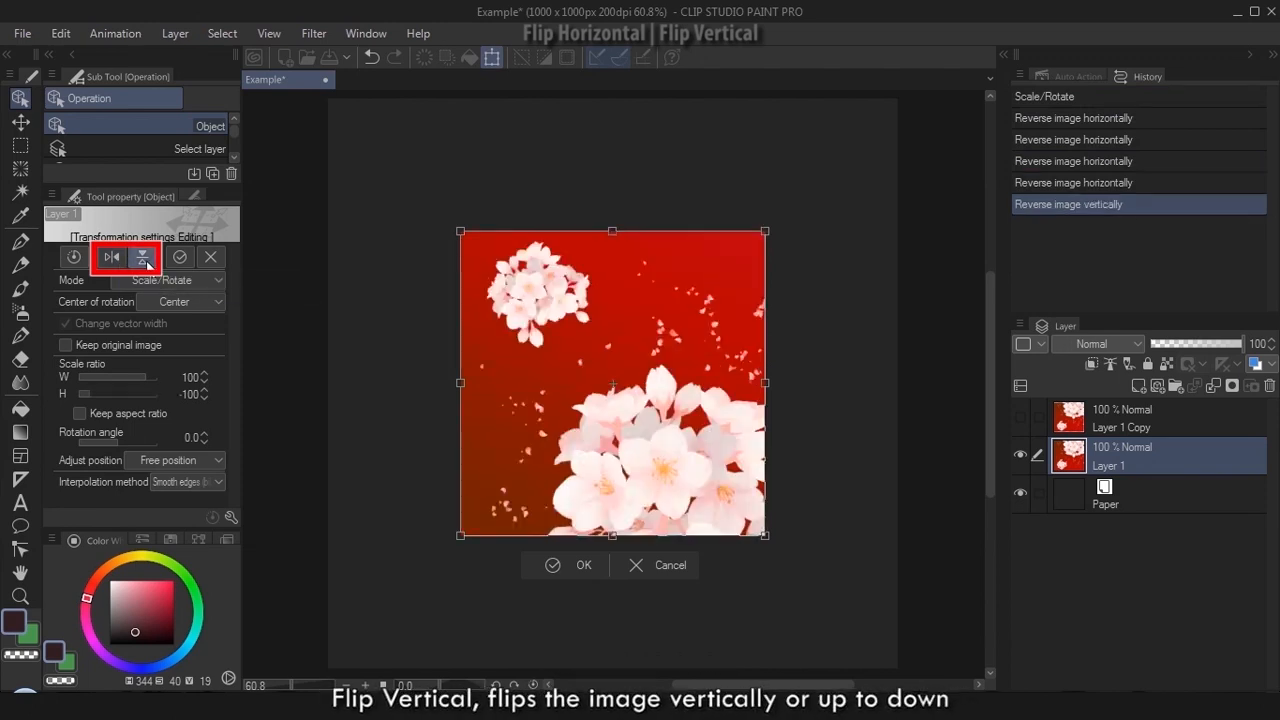
Flip the cherry blossom image vertically several times until it is upright again
left_click(145, 259)
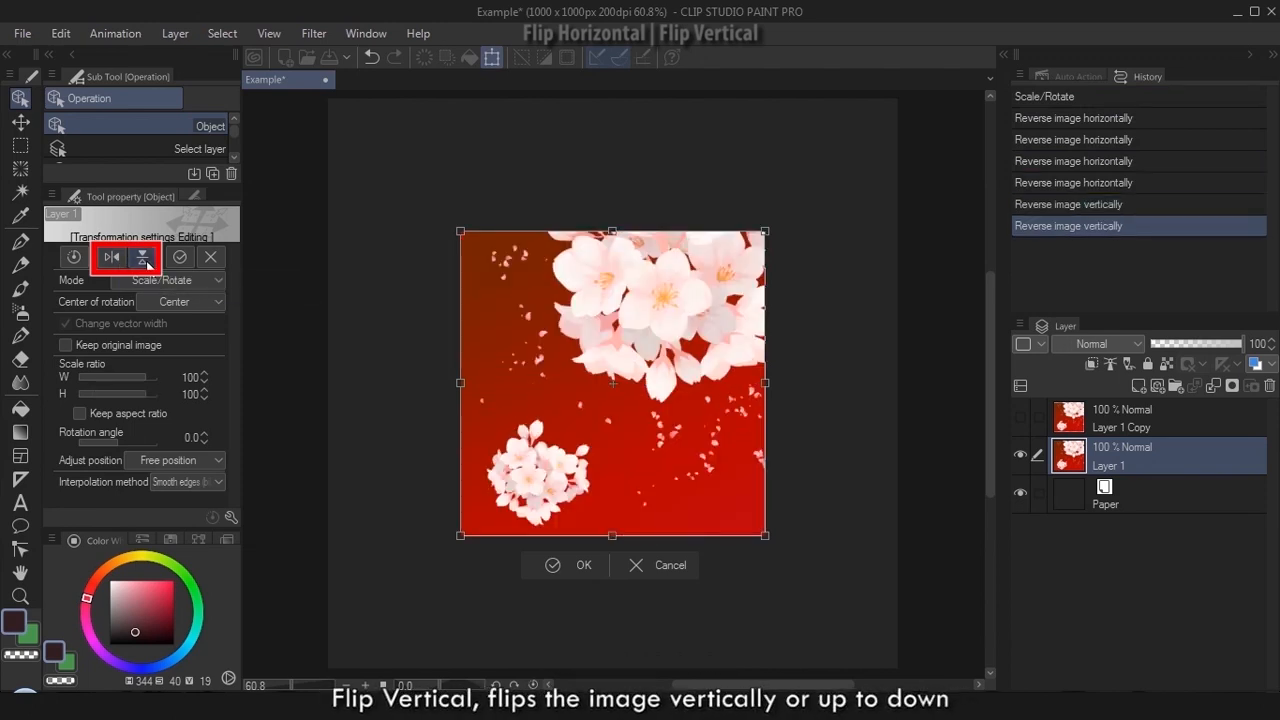
left_click(145, 259)
left_click(145, 259)
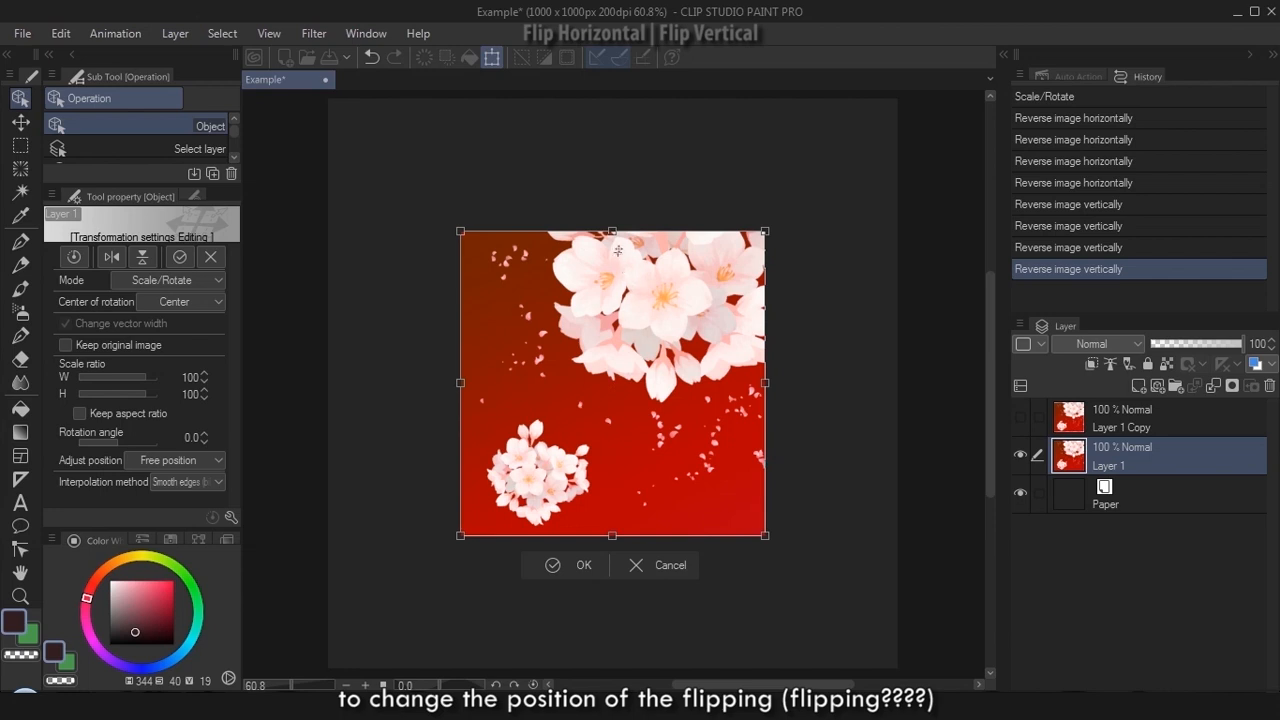
Move the cherry blossom image's center of rotation to its top center and flip the image vertically back and forth around it
left_click_drag(618, 236, 614, 234)
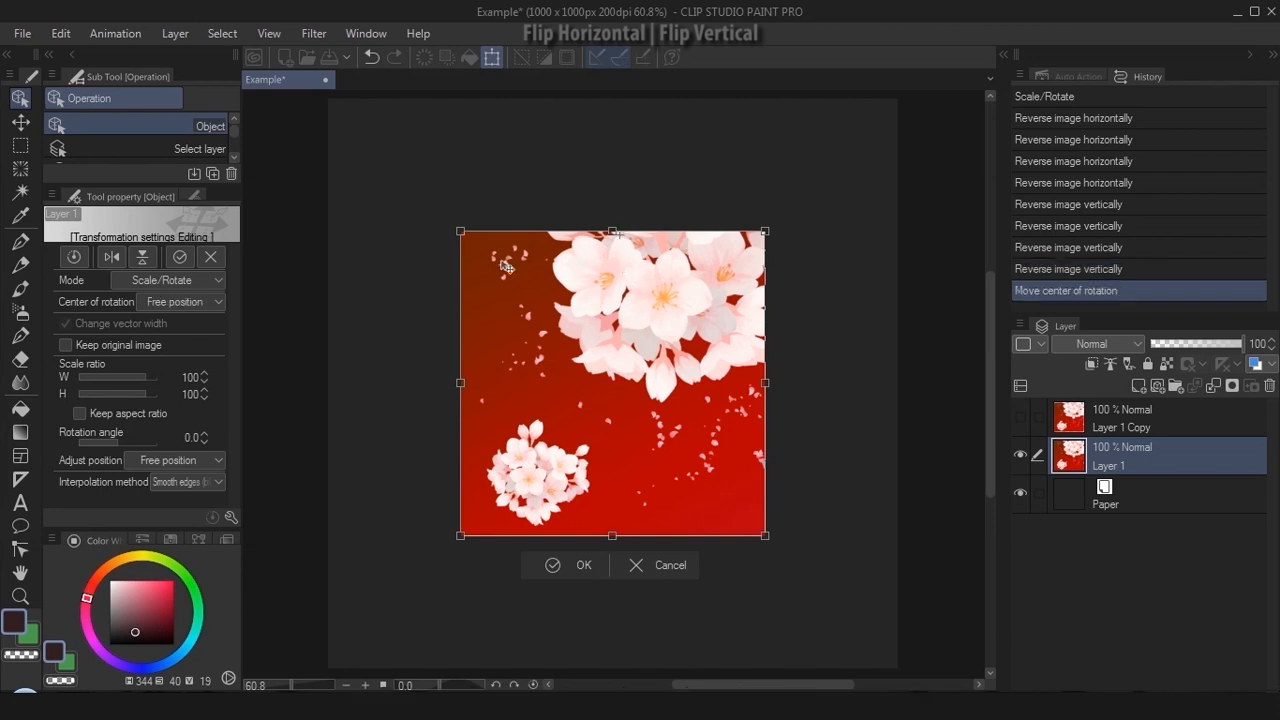
left_click(143, 259)
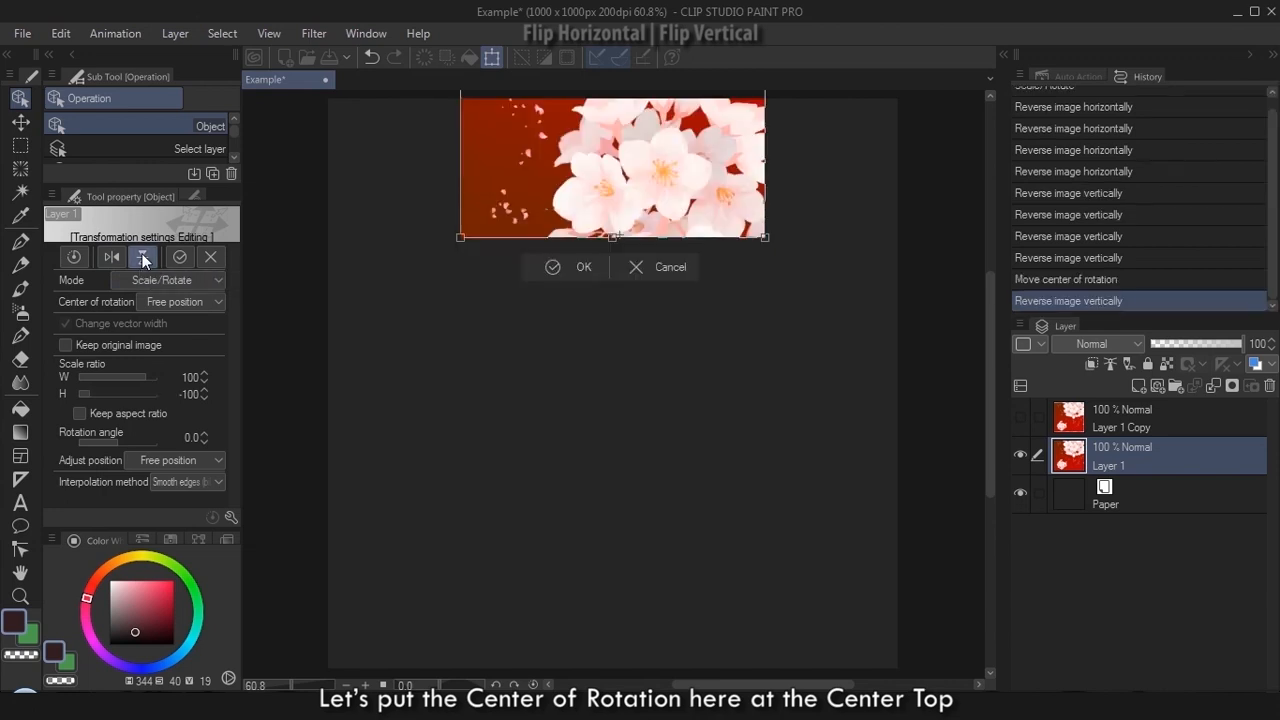
left_click(143, 259)
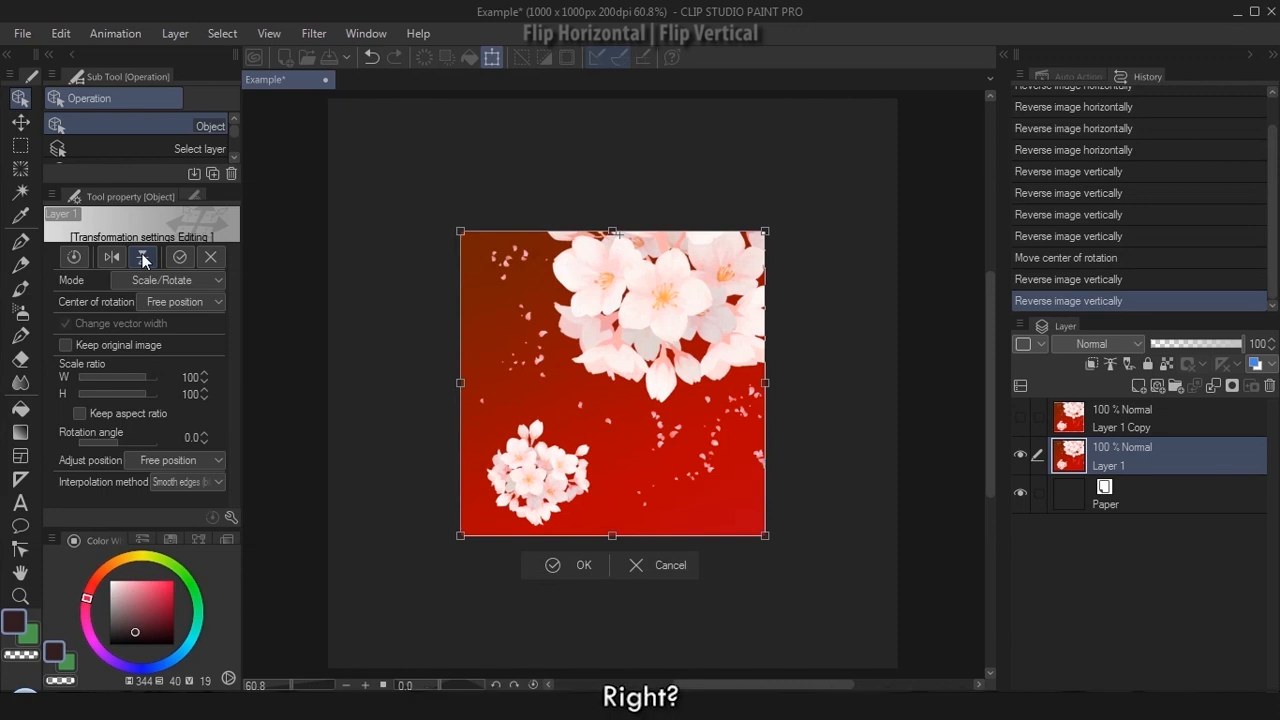
left_click(143, 259)
left_click(143, 259)
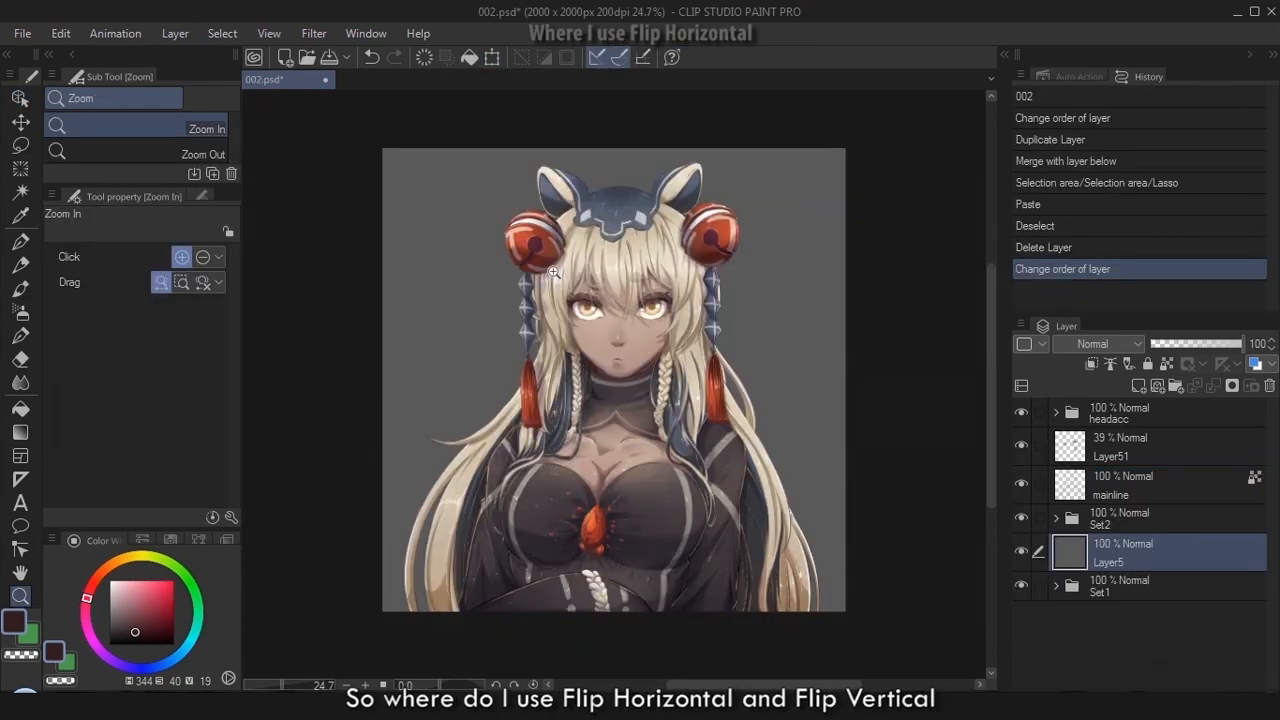
In 002.psd, hide headacc, Layer51, mainline and Set2, and move the expanded Set1 sketch folder above Layer5
left_click(553, 272)
mouse_move(1021, 412)
left_mouse_down()
mouse_move(1018, 524)
mouse_move(1126, 616)
left_mouse_up()
key("ctrl+z")
left_click(1109, 546)
left_click(1056, 548)
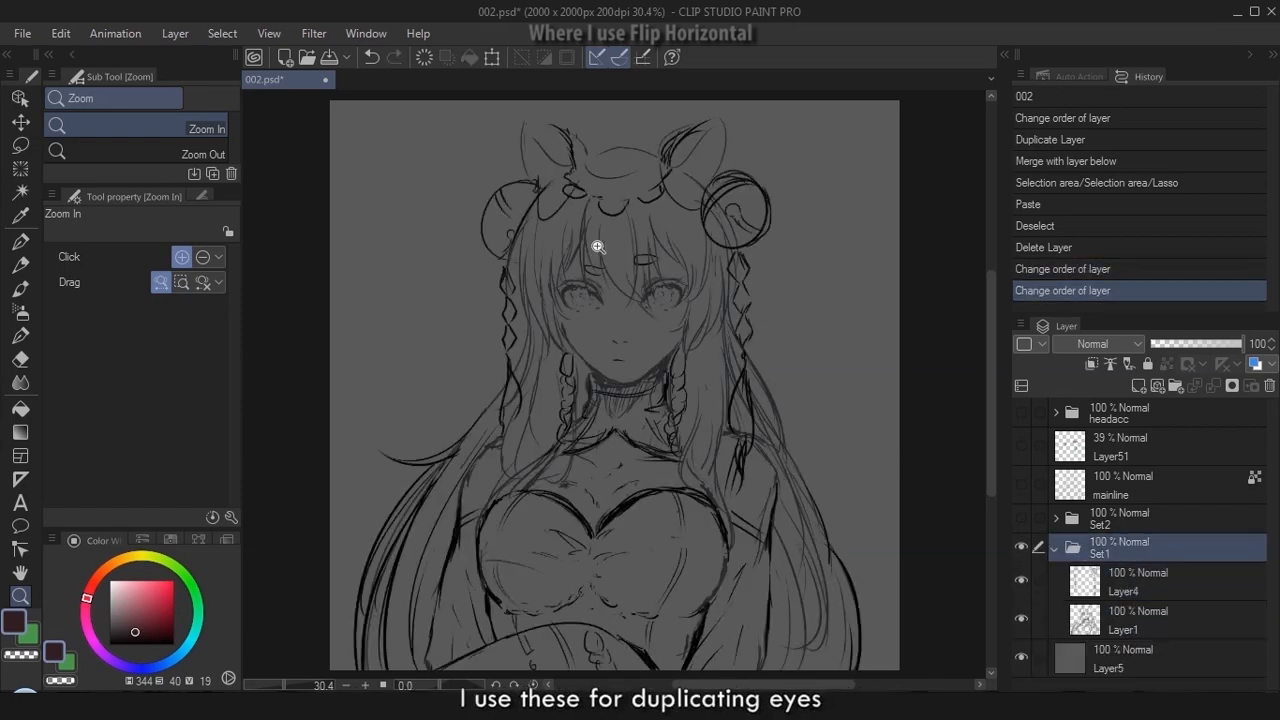
Turn the Layer1 sketch lines black by lowering Saturation and Luminosity to their minimum in Hue/Saturation/Luminosity
left_click_drag(597, 246, 652, 343)
left_click(1104, 628)
key("ctrl+u")
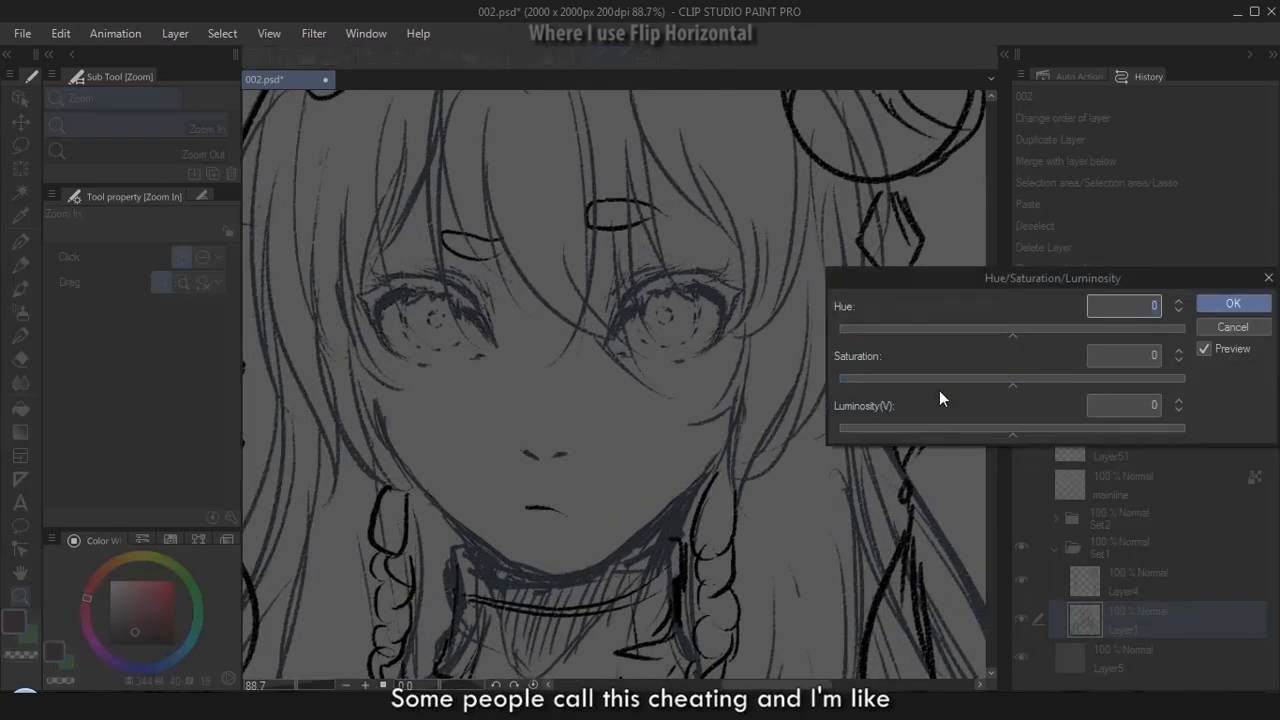
left_click_drag(1012, 384, 836, 386)
left_click_drag(1012, 434, 836, 436)
left_click(1231, 307)
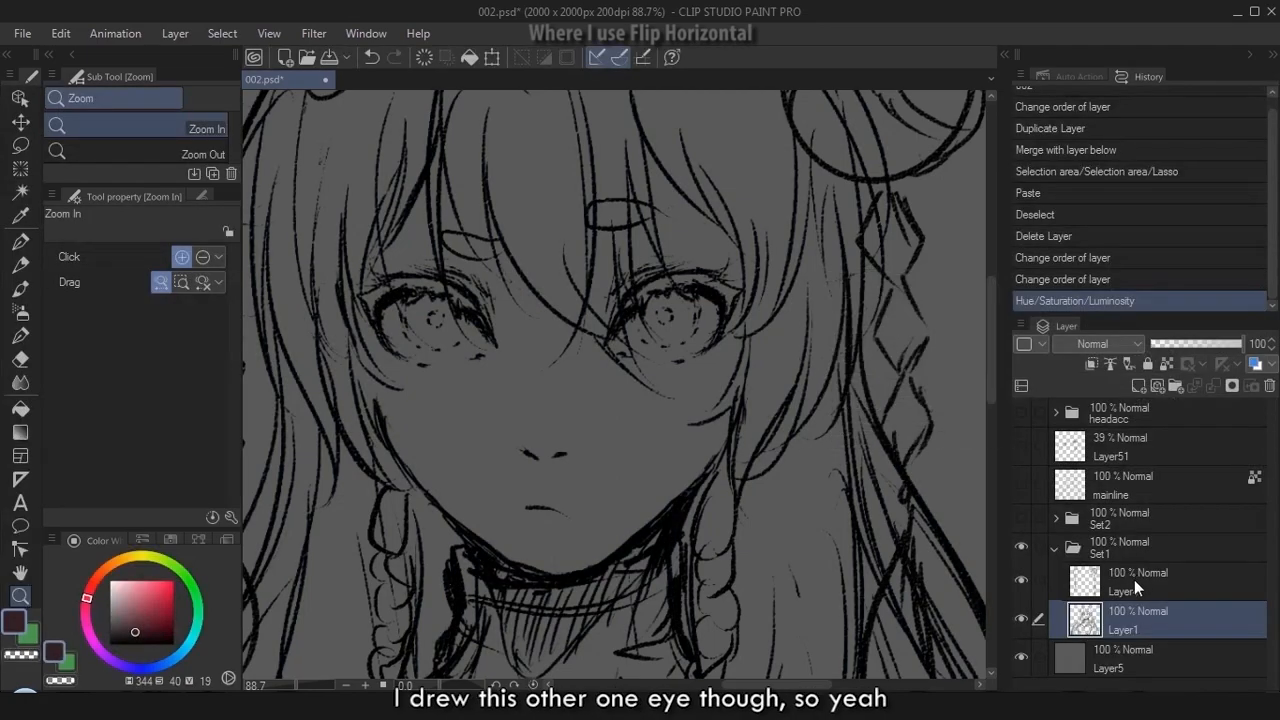
Lasso the eye on the left half of the face in Layer1 and paste a copy of it onto a new layer
left_click(1135, 586)
left_click(1128, 622)
mouse_move(452, 325)
left_mouse_down()
mouse_move(566, 363)
mouse_move(458, 320)
mouse_move(475, 320)
left_mouse_up()
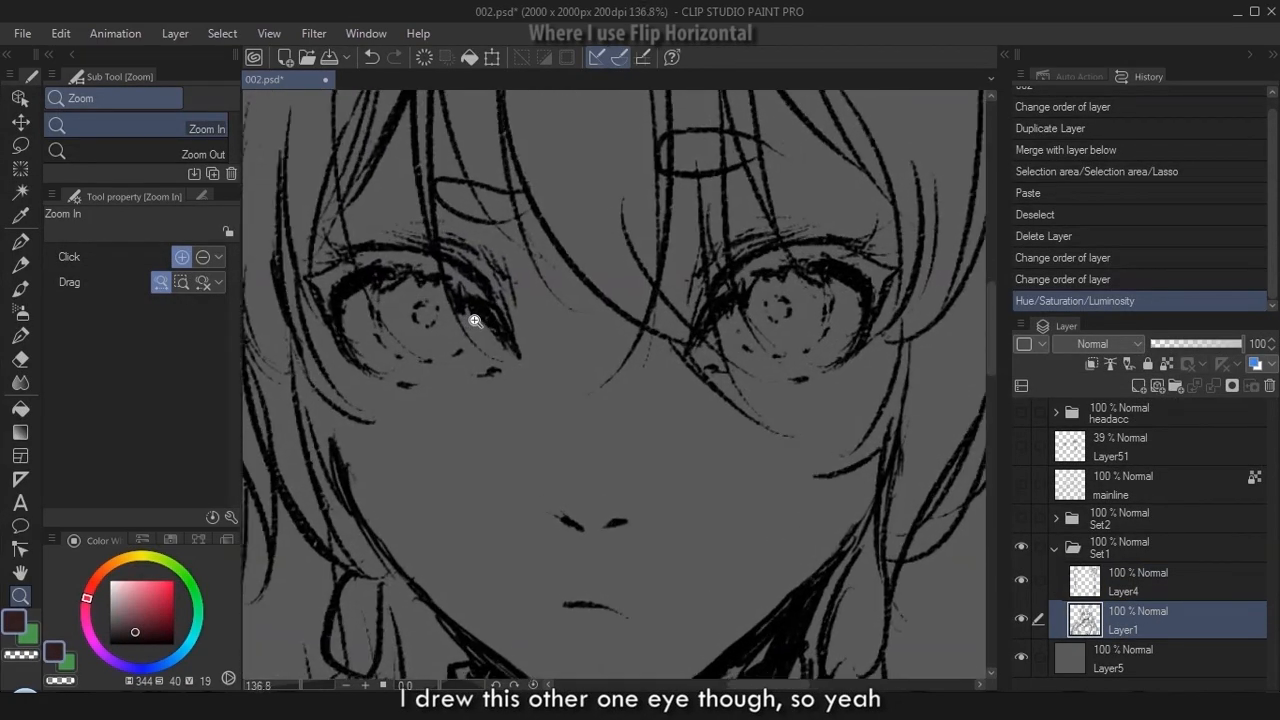
mouse_move(829, 186)
left_mouse_down()
mouse_move(829, 531)
mouse_move(700, 220)
left_mouse_up()
key("ctrl+d")
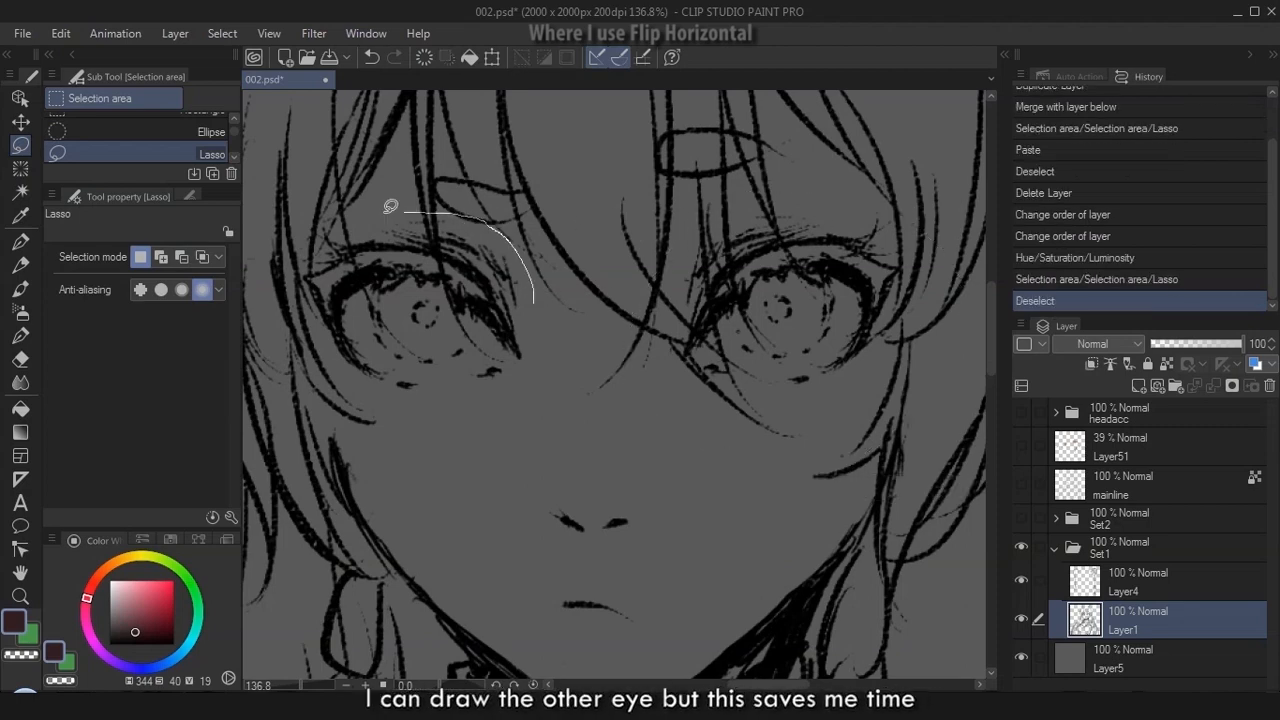
left_click_drag(546, 283, 543, 286)
key("ctrl+c")
key("ctrl+v")
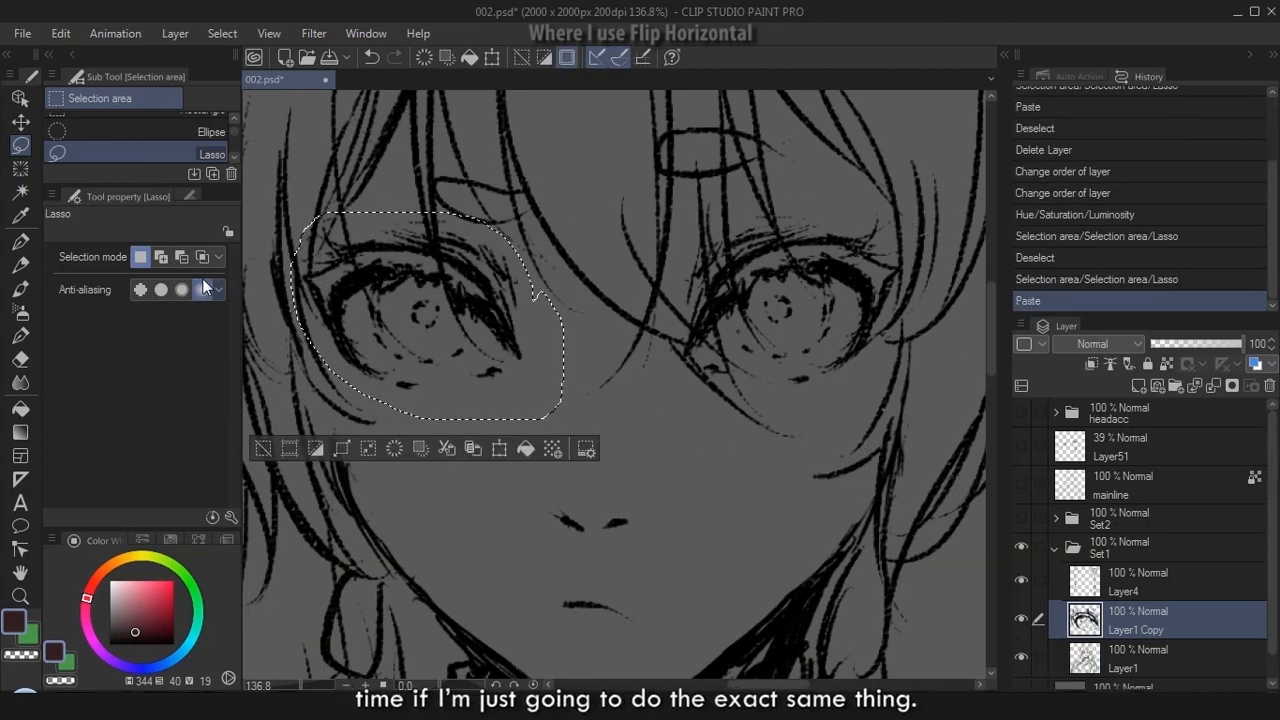
Flip the pasted eye horizontally with Scale/Rotate and move it over the eye on the other side of the face
left_click(492, 57)
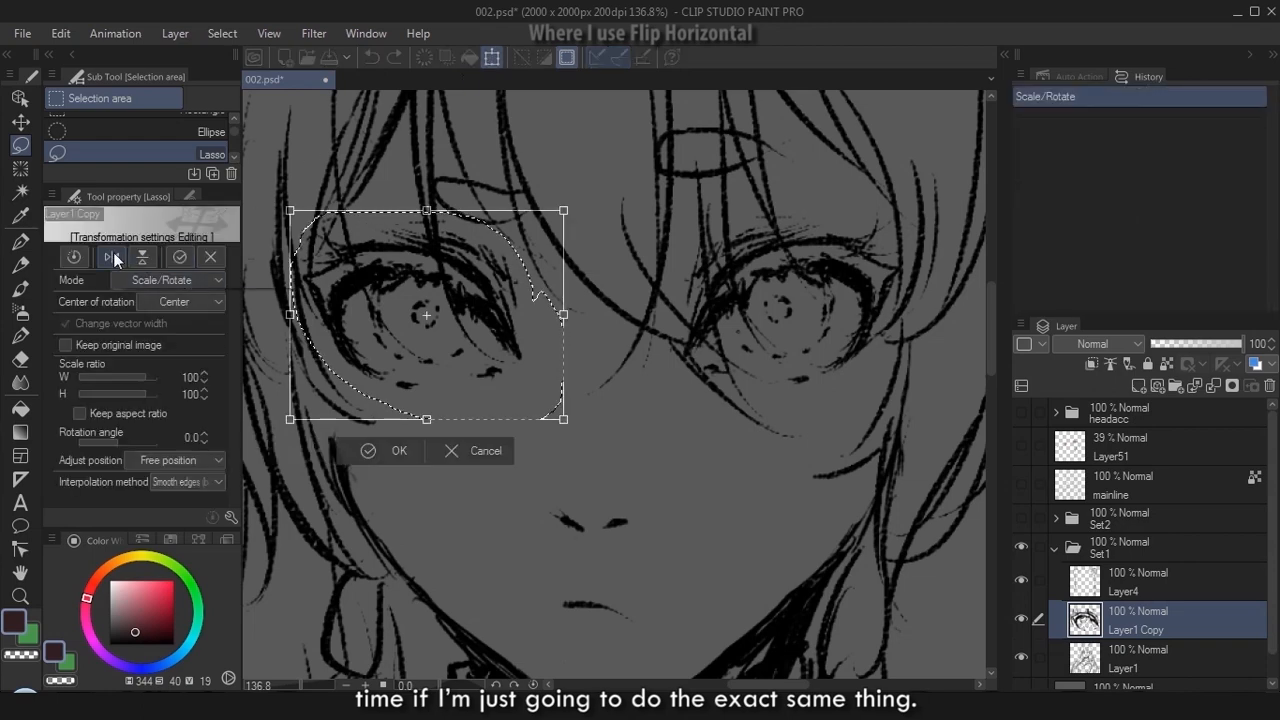
left_click(112, 257)
left_click_drag(480, 430, 833, 421)
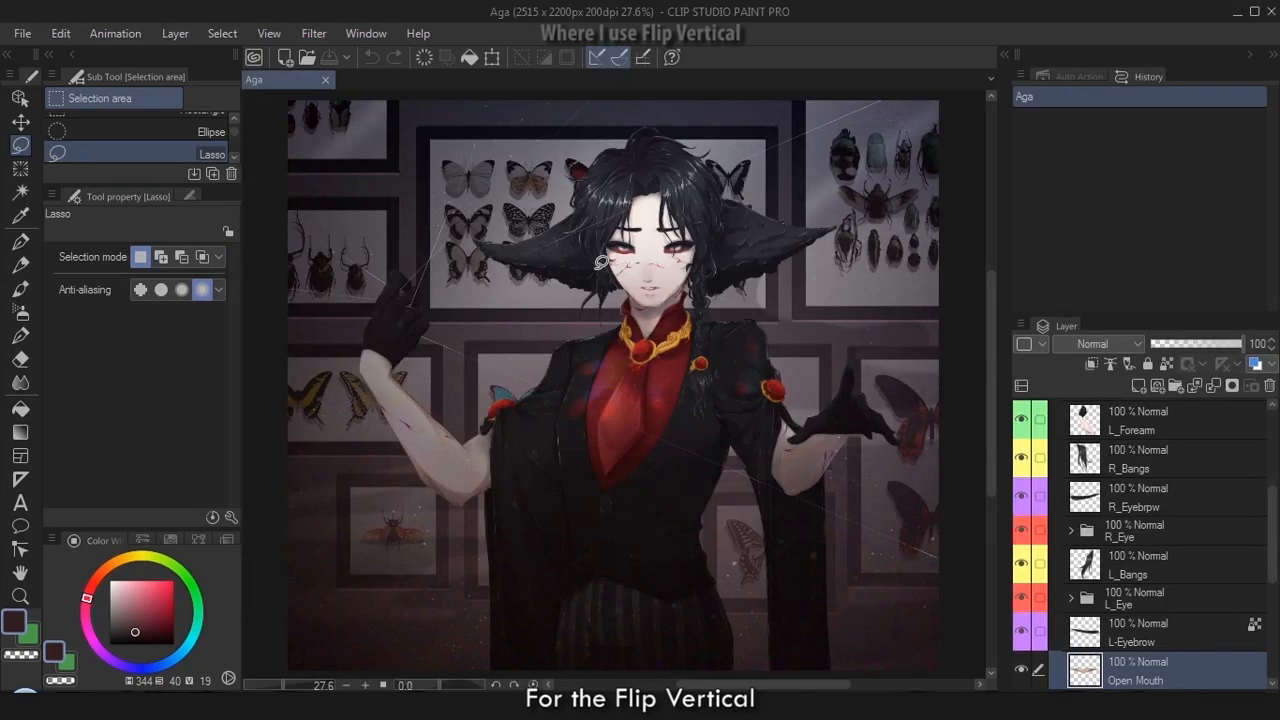
In the Aga illustration, focus on the face, expand the R_Eye folder and select the R_O Eye layer
scroll(832, 330, "up", 6)
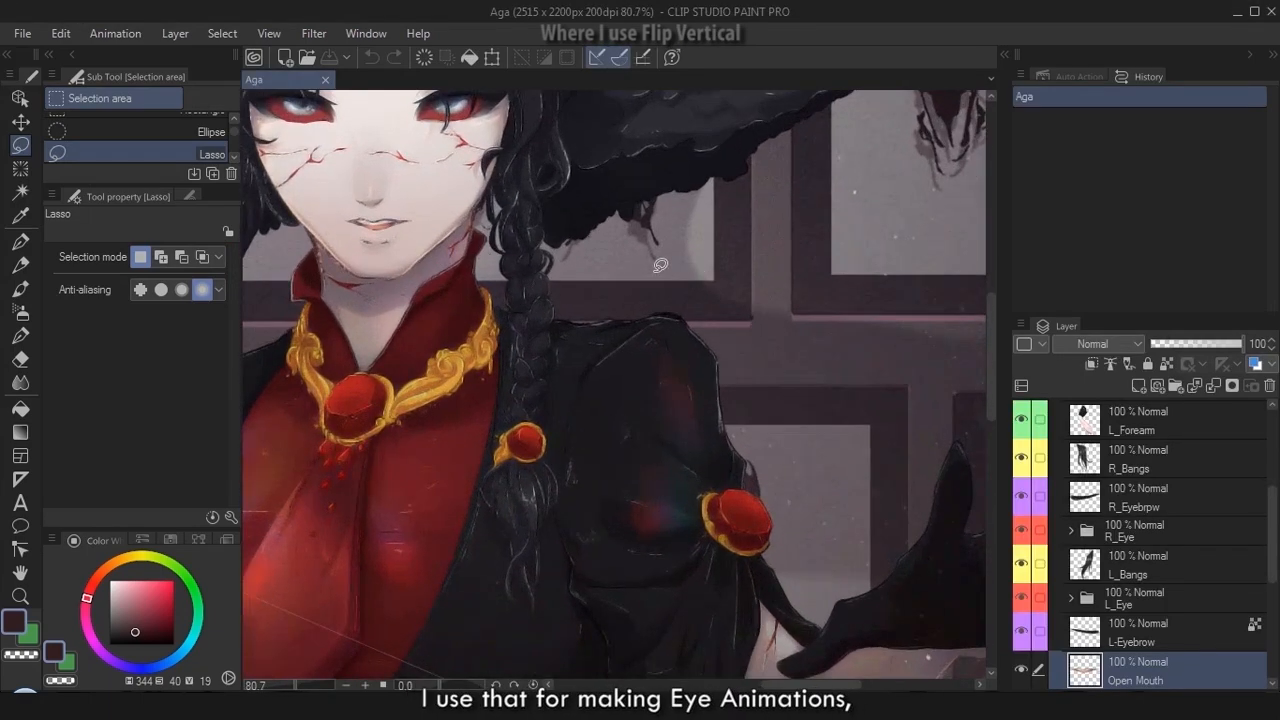
key("space")
left_click_drag(526, 204, 739, 403)
scroll(739, 403, "up", 3)
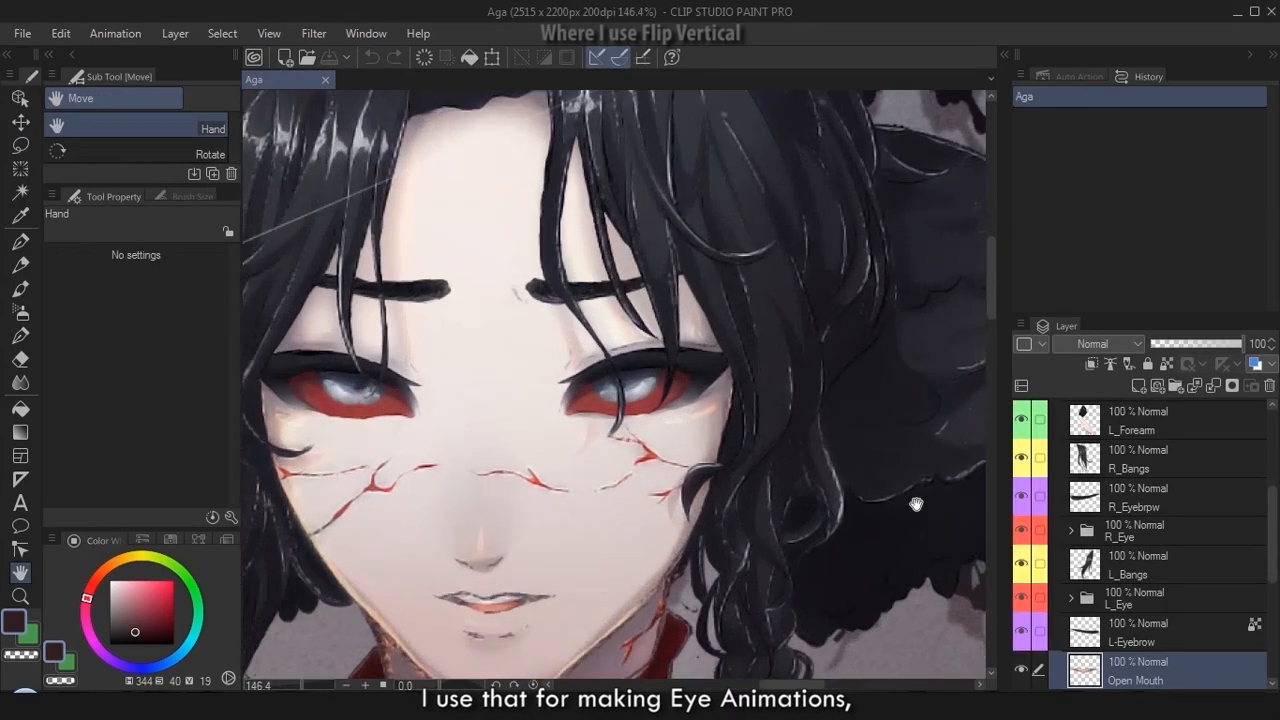
scroll(1115, 665, "down", 2)
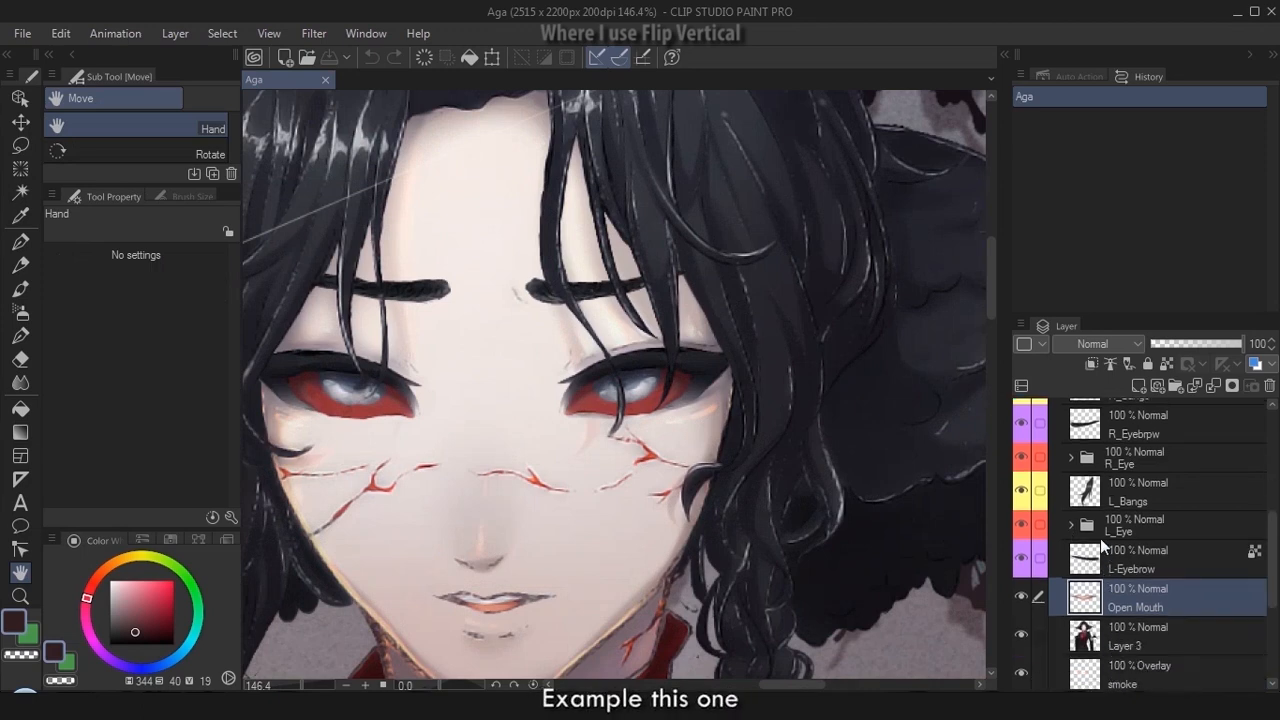
left_click(1103, 464)
left_click(1071, 458)
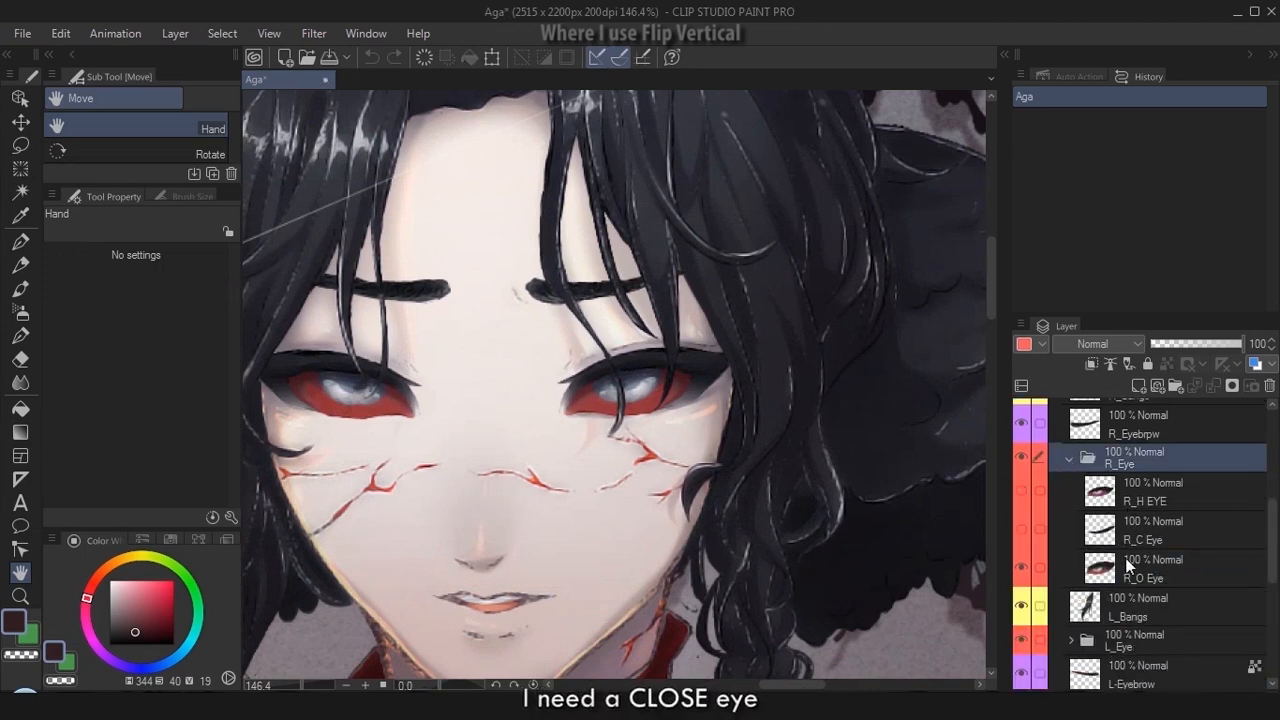
left_click(1110, 566)
scroll(725, 344, "up", 3)
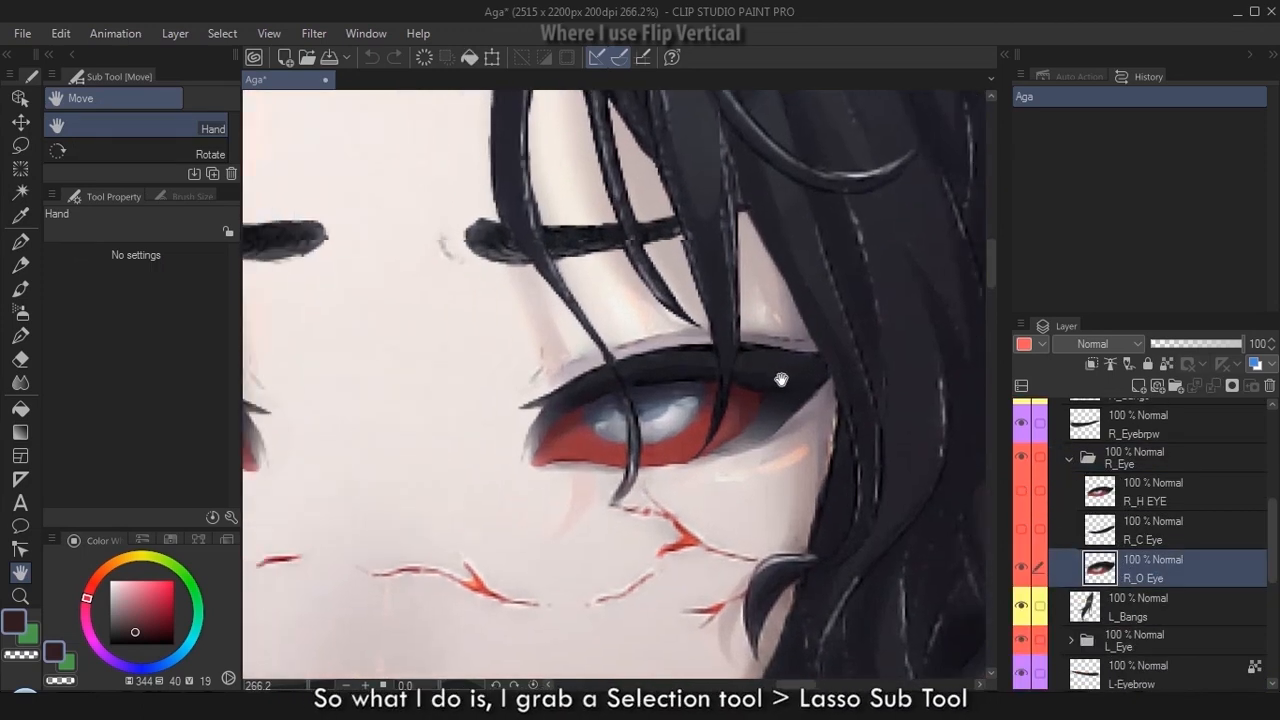
Lasso the upper eyelid on R_O Eye and paste it onto a new layer without a selection, with R_O Eye hidden
left_click(20, 146)
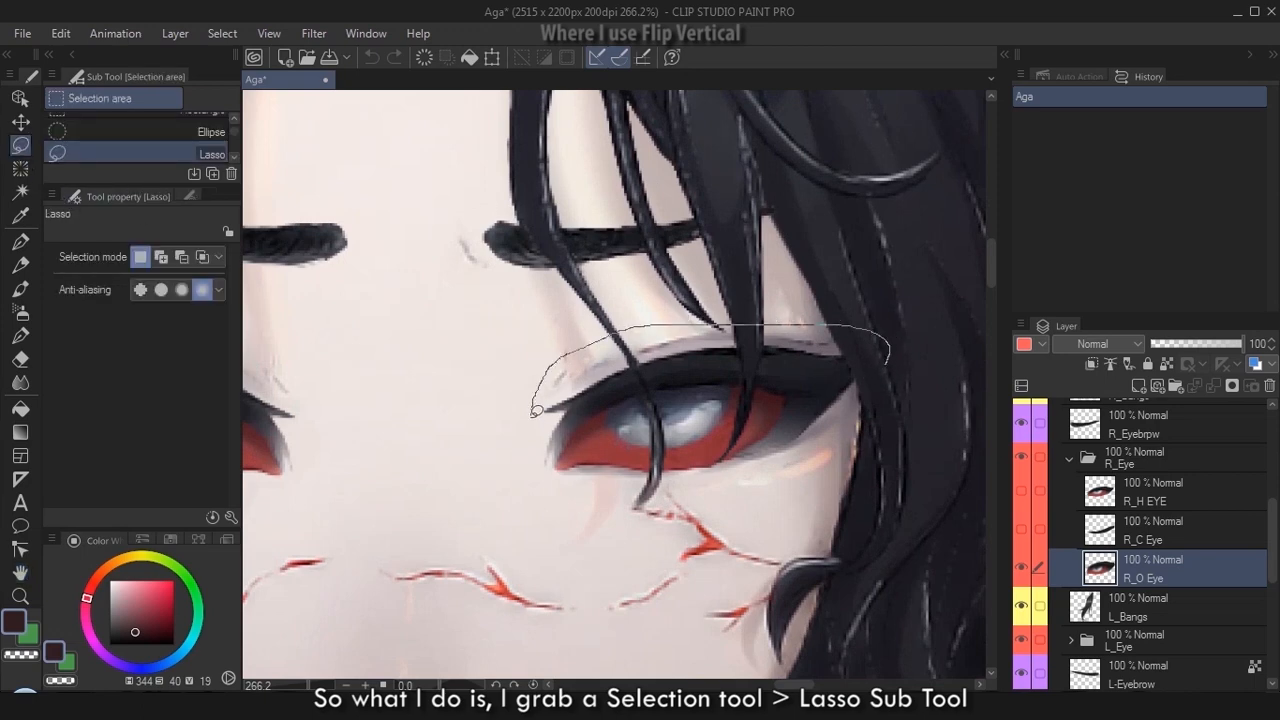
mouse_move(535, 410)
left_mouse_down()
mouse_move(541, 468)
mouse_move(567, 453)
left_mouse_up()
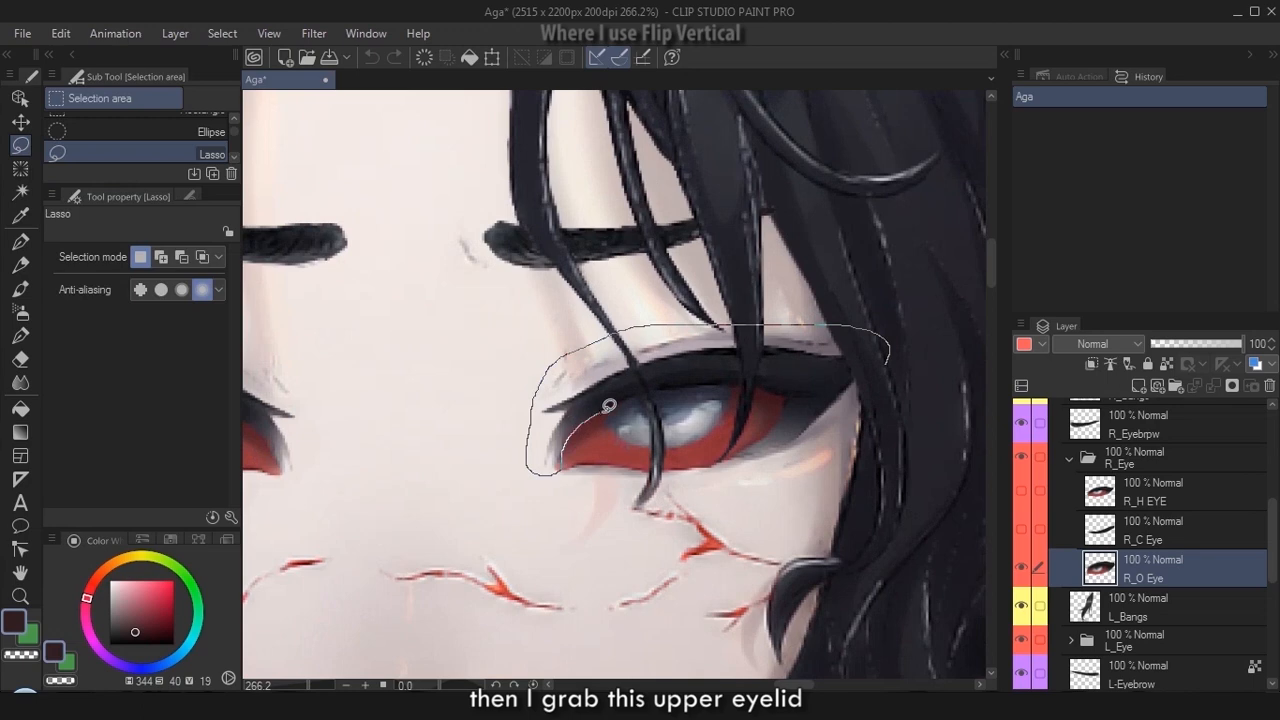
left_click_drag(646, 390, 775, 377)
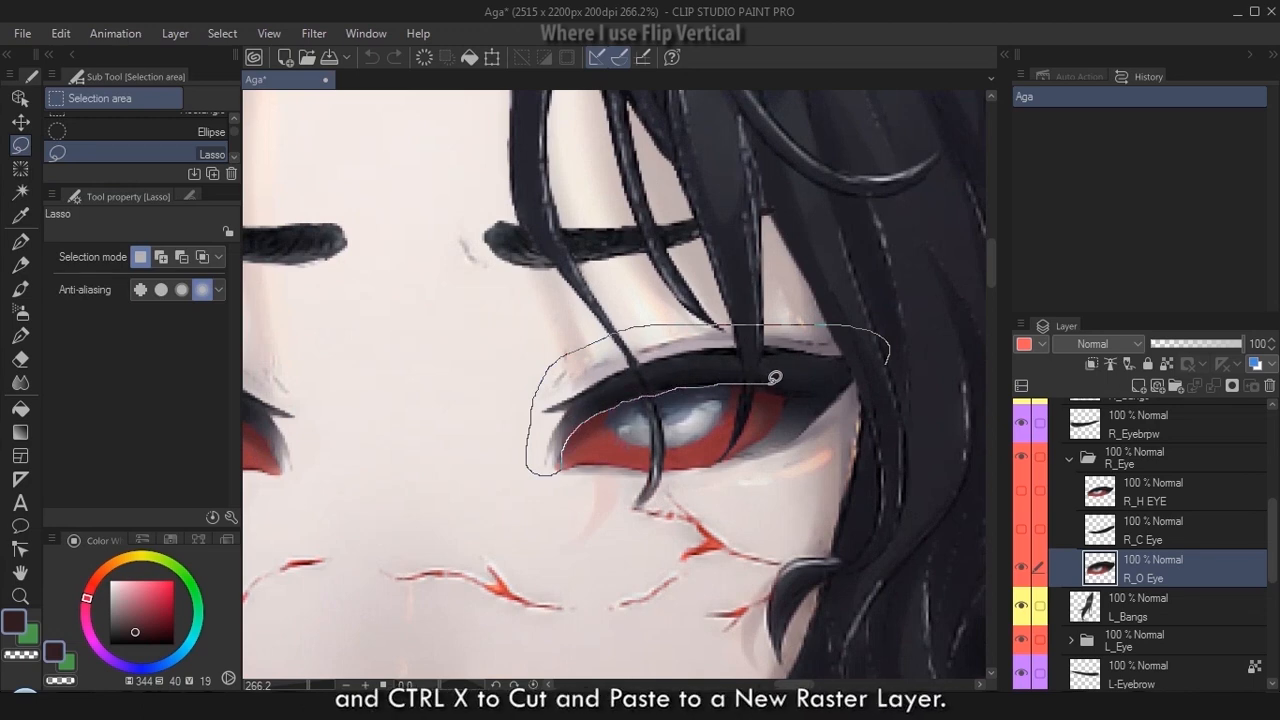
left_click_drag(900, 354, 893, 358)
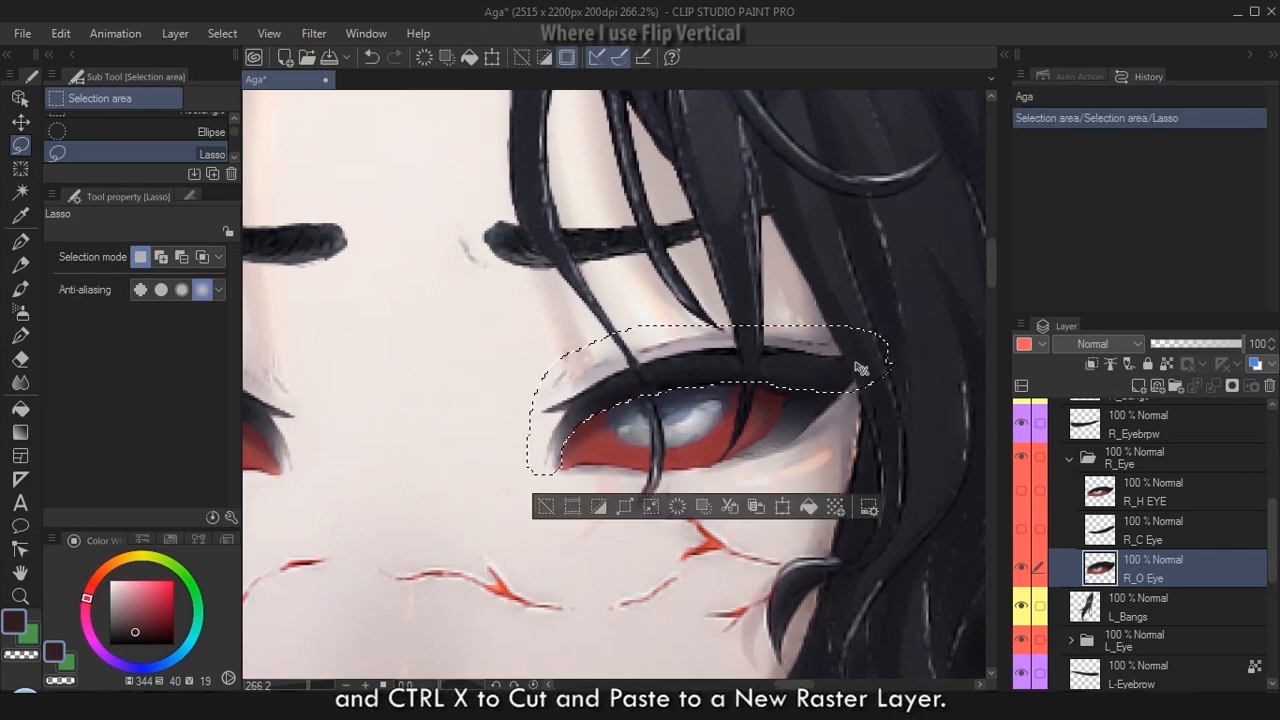
key("ctrl+x")
key("ctrl+d")
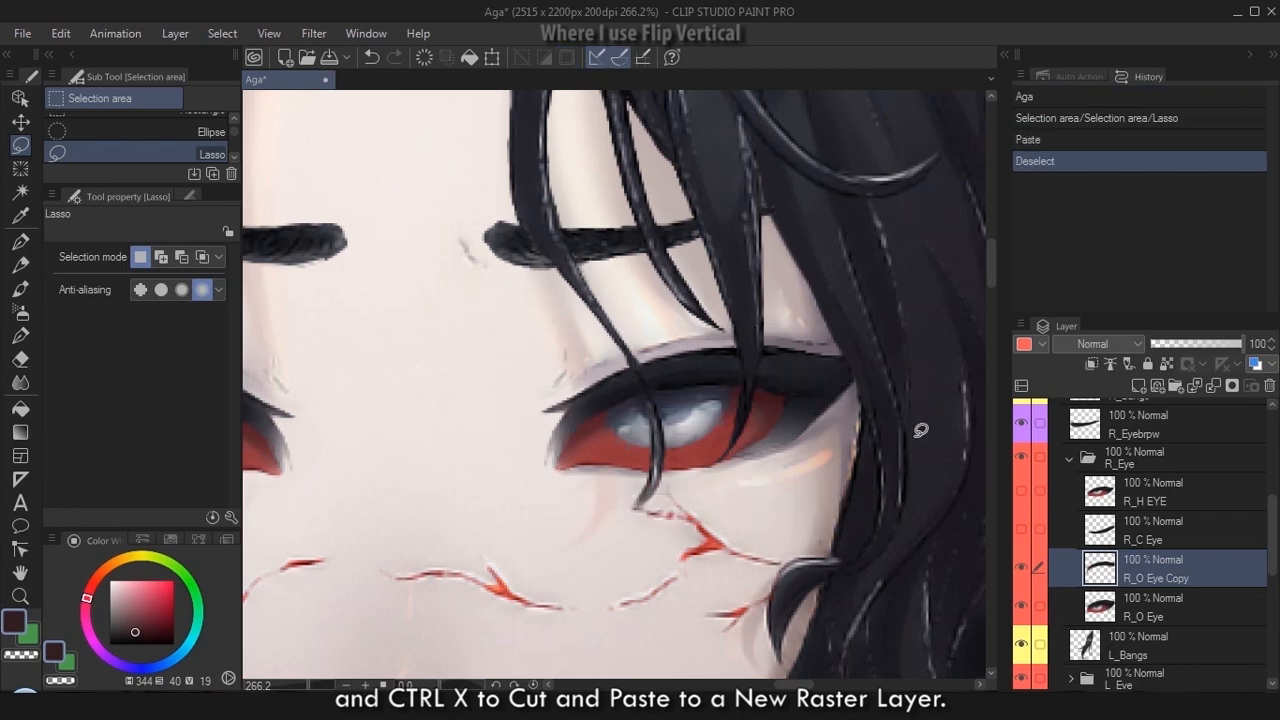
left_click(1020, 607)
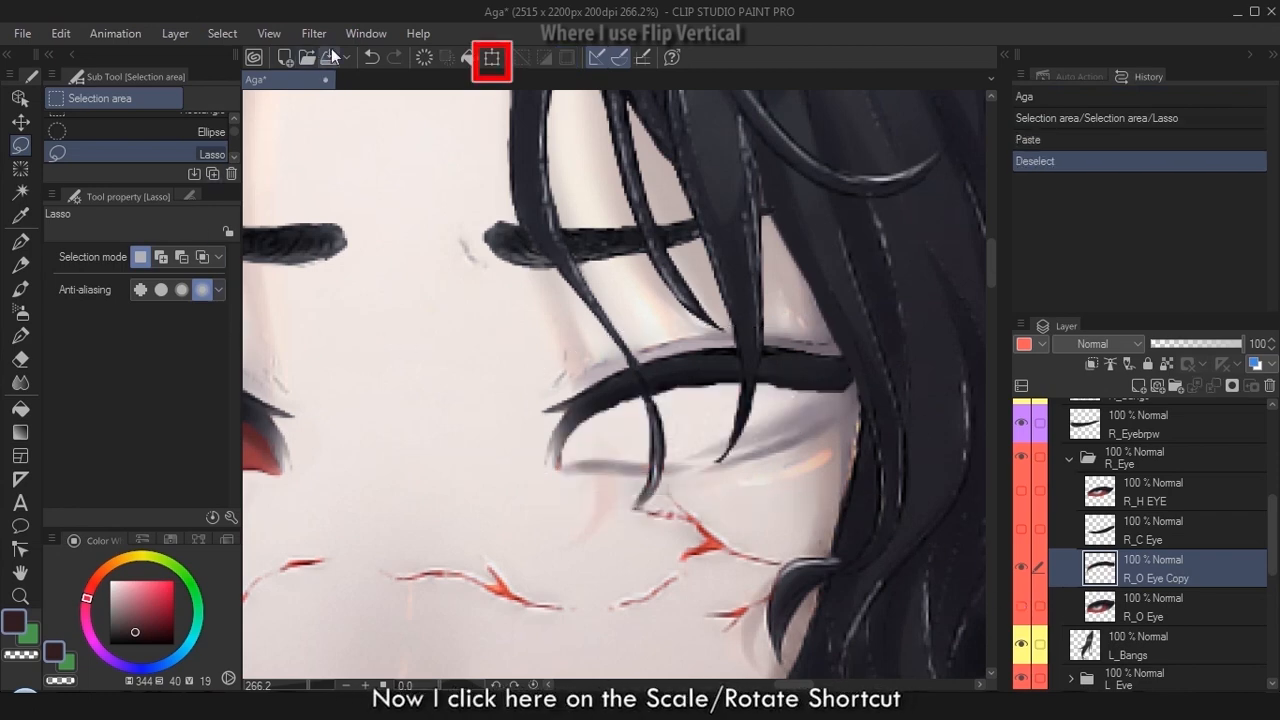
Flip the pasted eyelid vertically with Scale/Rotate, then rotate it about -25.4 degrees and fit it along the lower edge of the eye
left_click(491, 58)
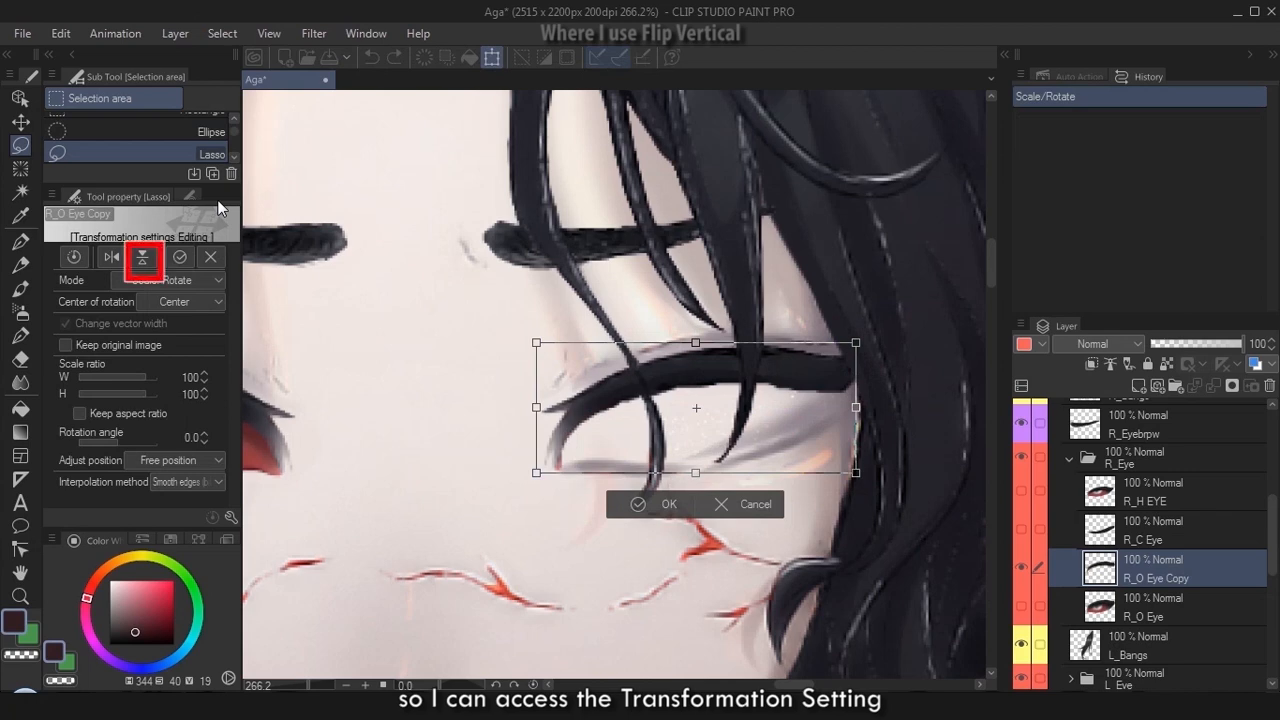
left_click(142, 258)
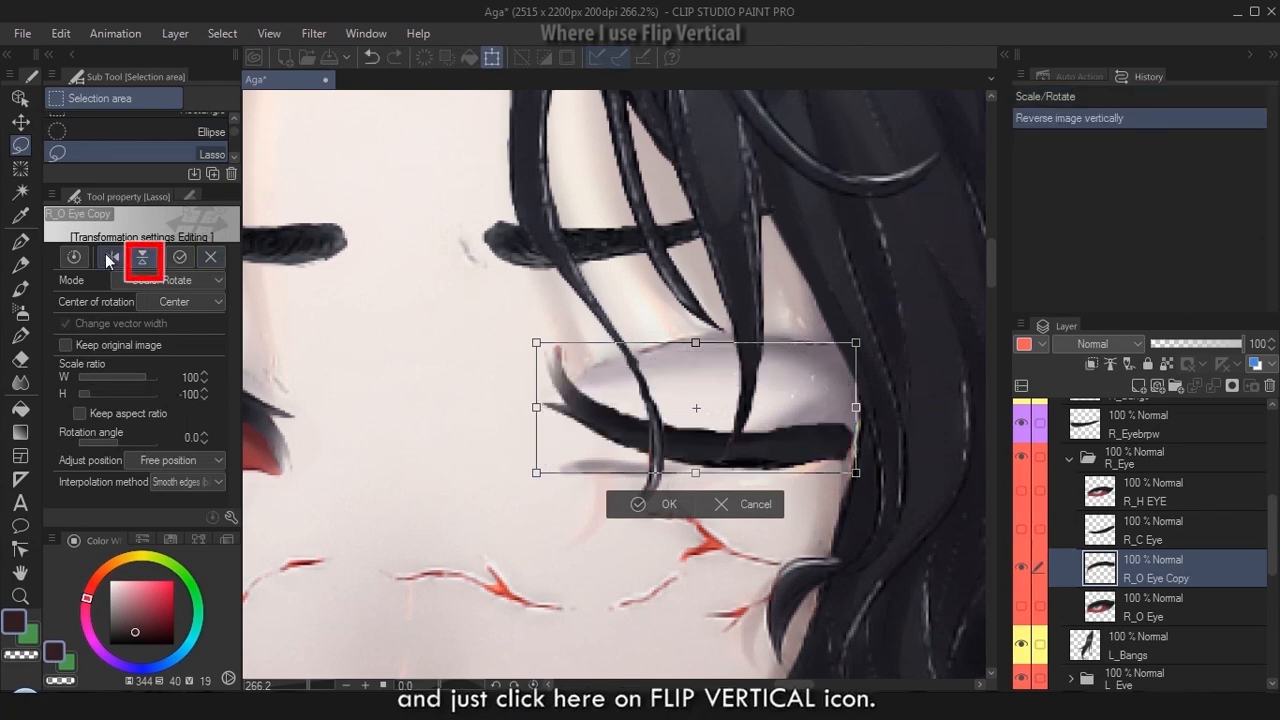
left_click_drag(861, 500, 885, 410)
left_click_drag(543, 435, 542, 449)
left_click_drag(596, 549, 606, 516)
left_click_drag(878, 388, 898, 410)
left_click_drag(838, 401, 834, 406)
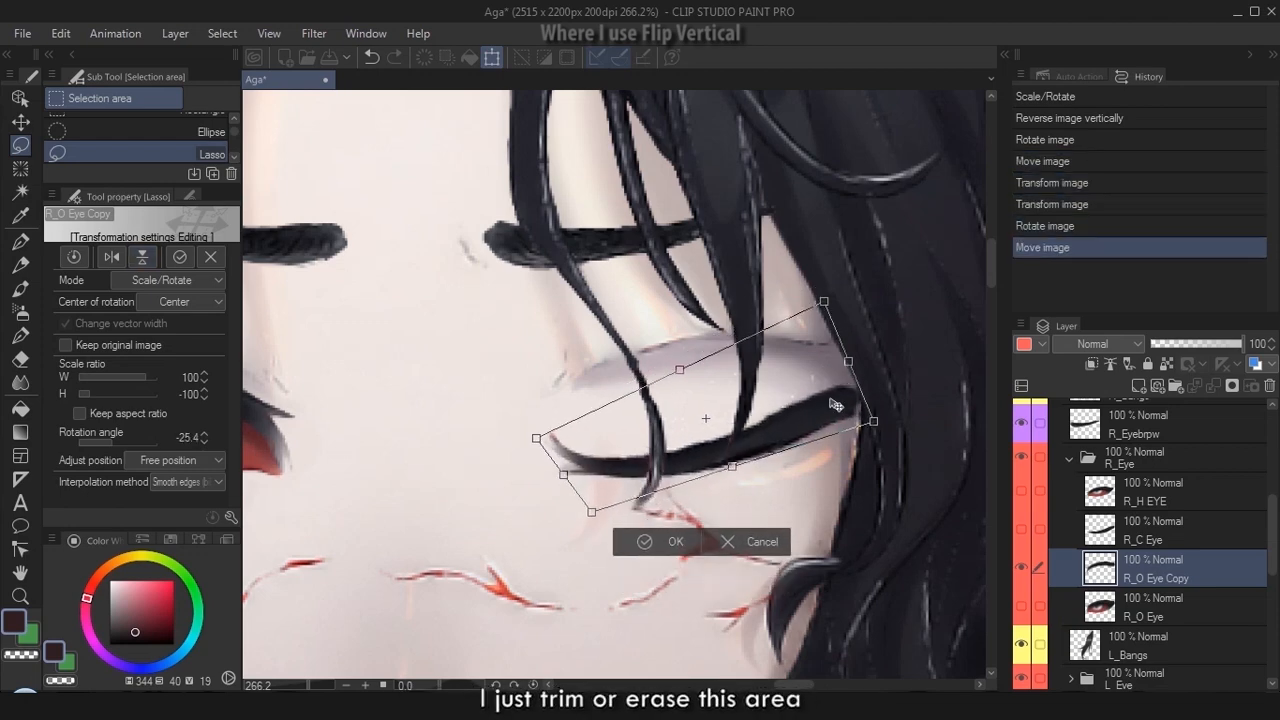
key("Return")
Erase the excess edges of the flipped eyelid on R_O Eye Copy with the Hard eraser at size 10 to shape a closed eye
key("e")
key("bracketright")
key("bracketright")
key("bracketright")
key("bracketright")
key("bracketright")
left_click_drag(748, 422, 856, 381)
key("ctrl+z")
left_click_drag(853, 424, 738, 476)
left_click_drag(568, 448, 552, 428)
scroll(680, 414, "down", 8)
scroll(696, 418, "up", 7)
left_click_drag(831, 386, 824, 408)
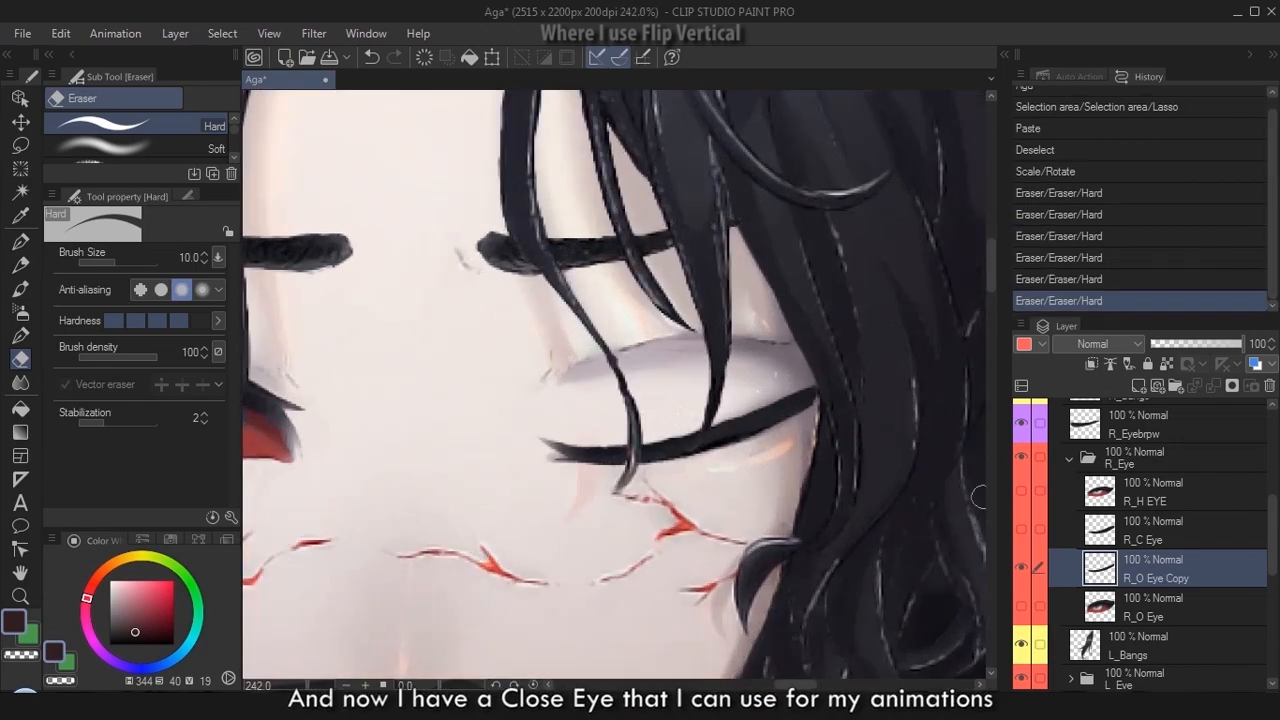
scroll(614, 408, "up", 3)
scroll(856, 421, "down", 4)
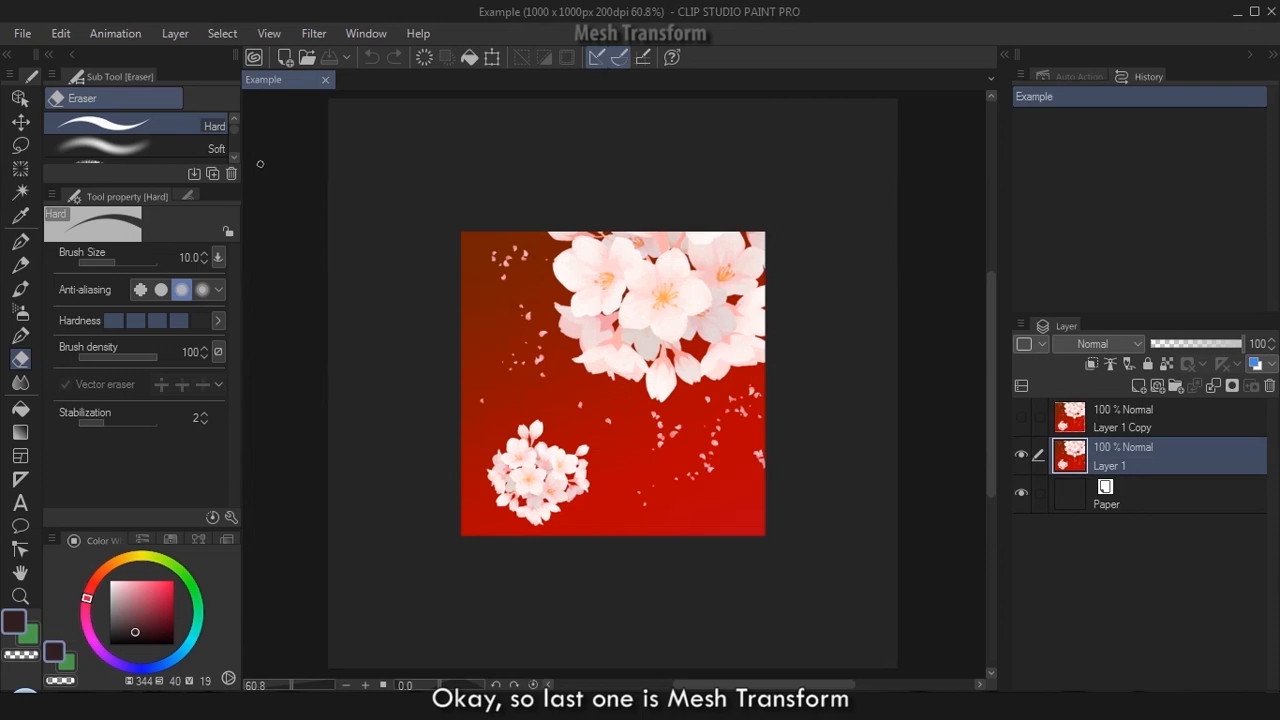
Start a Mesh Transformation on the cherry blossom image in Layer 1 and set its horizontal and vertical lattice points to 10 each
left_click(489, 58)
left_click(207, 283)
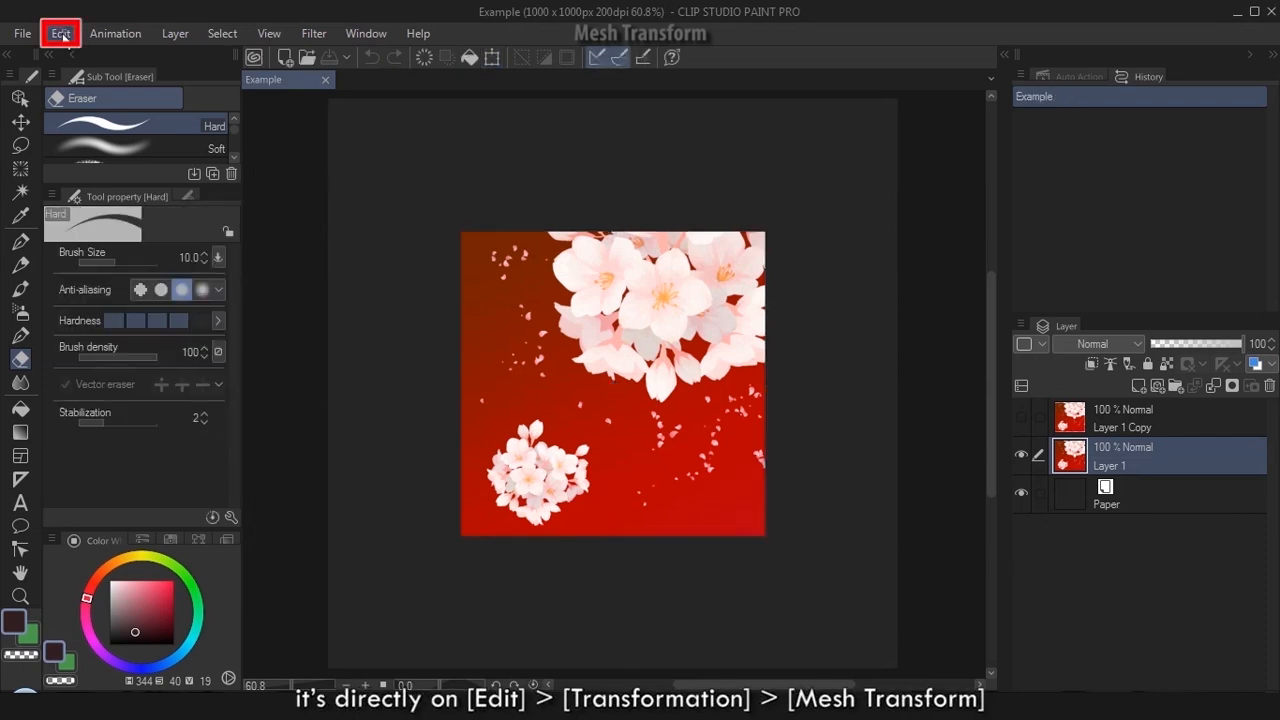
left_click(61, 33)
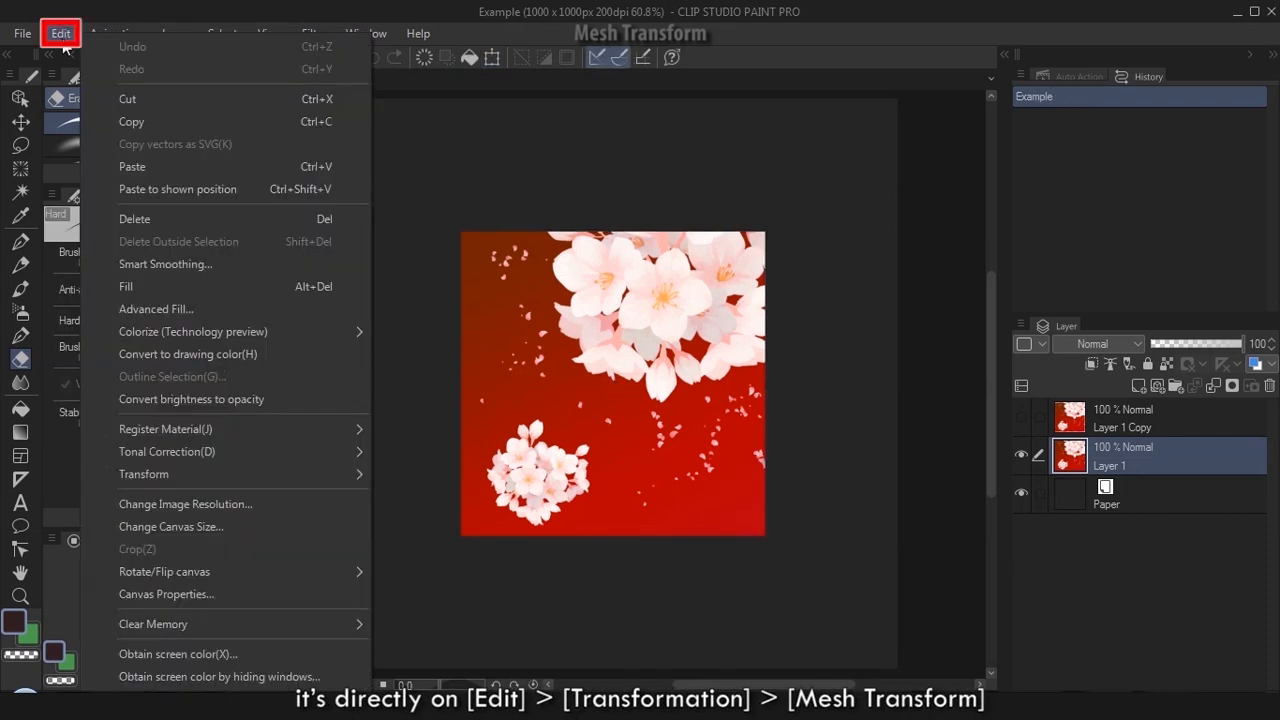
mouse_move(283, 476)
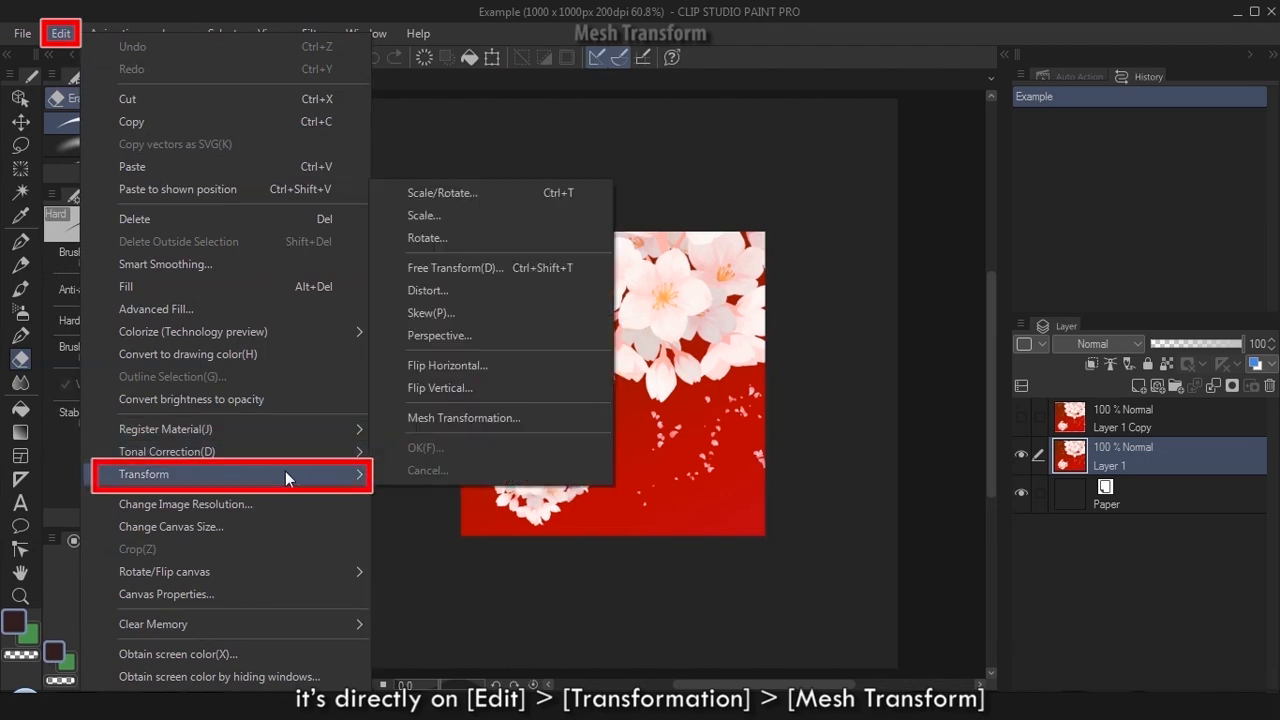
left_click(463, 419)
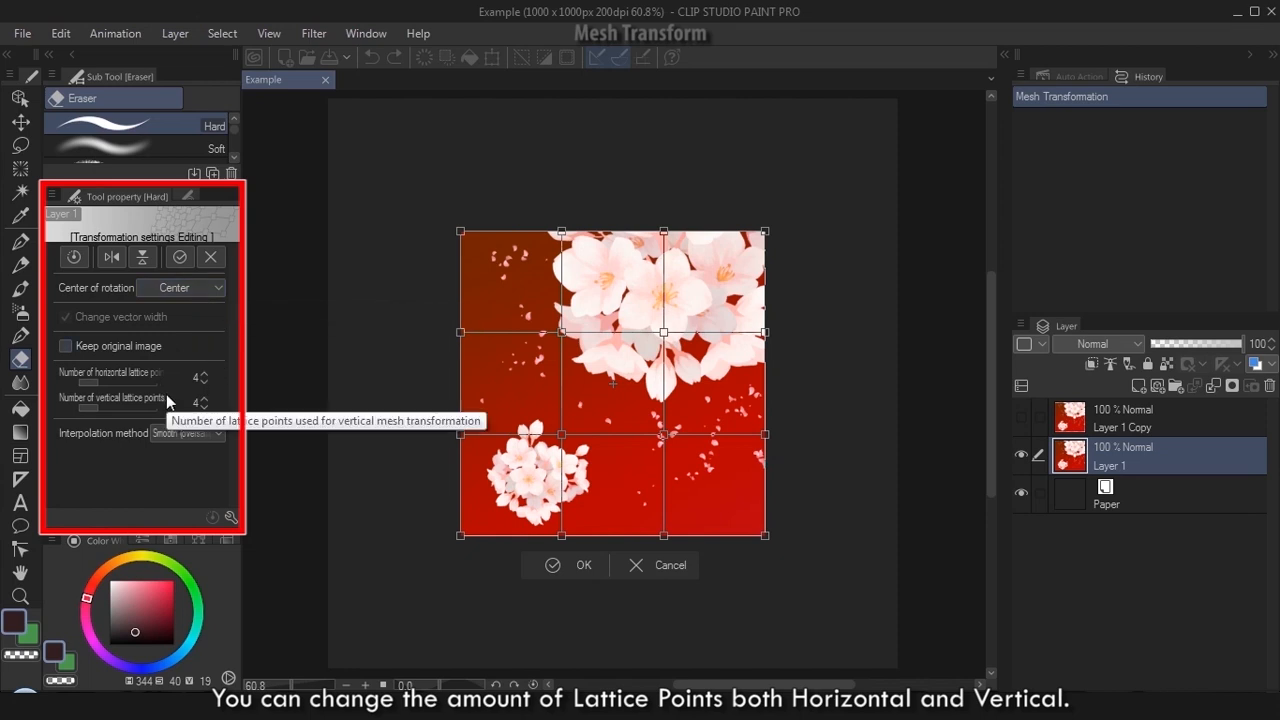
left_click_drag(147, 382, 177, 411)
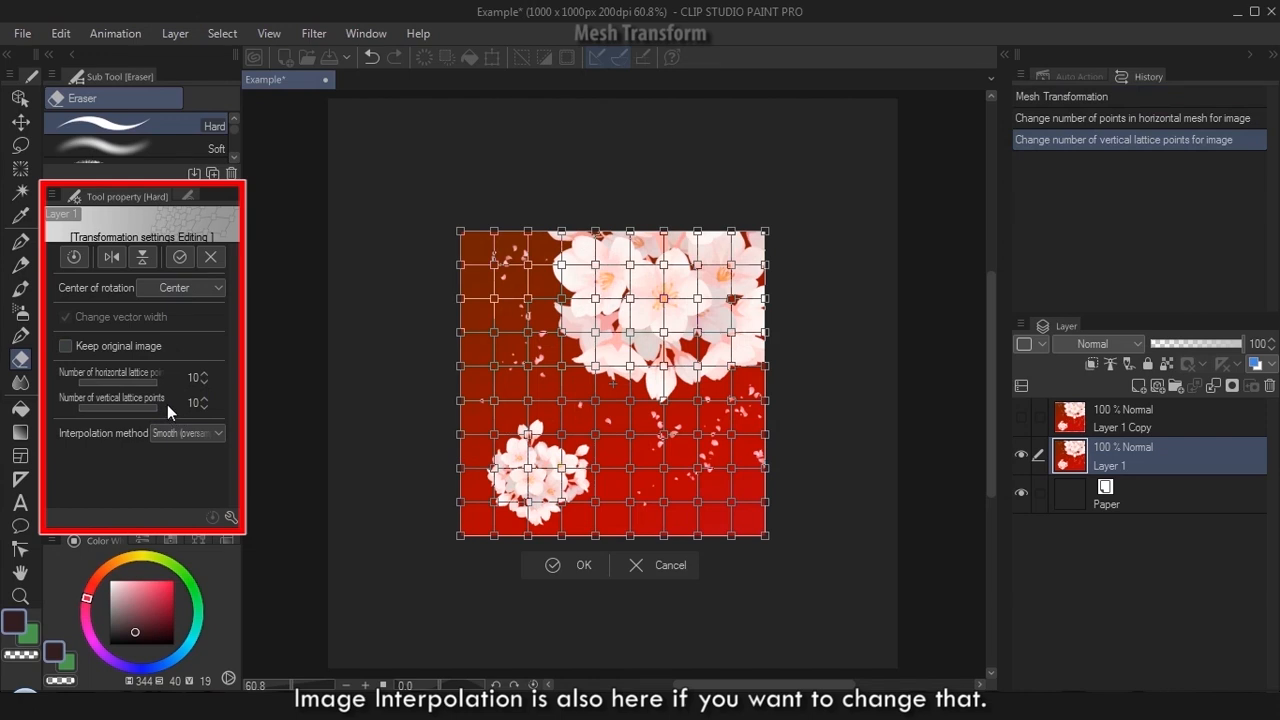
Keep Smooth (oversampling) interpolation, use a lattice of 4 horizontal and 5 vertical points, and pull the image's two upper corners inward
left_click(176, 432)
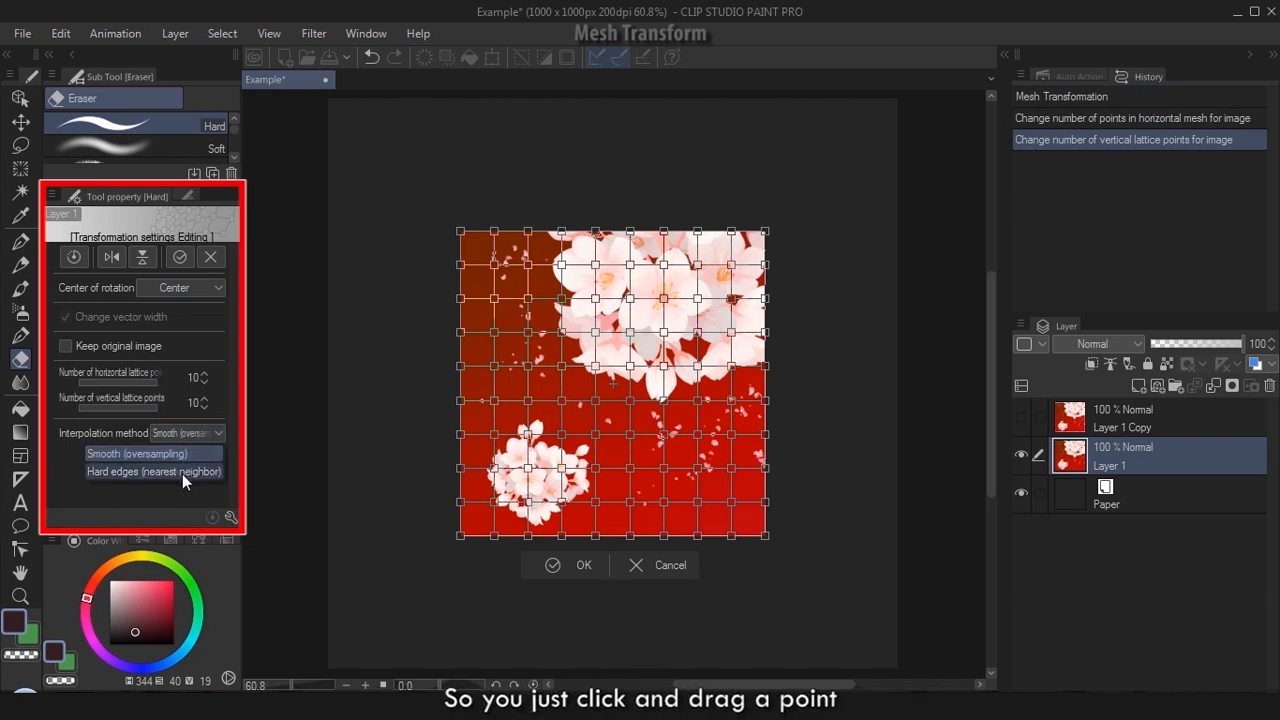
left_click(183, 455)
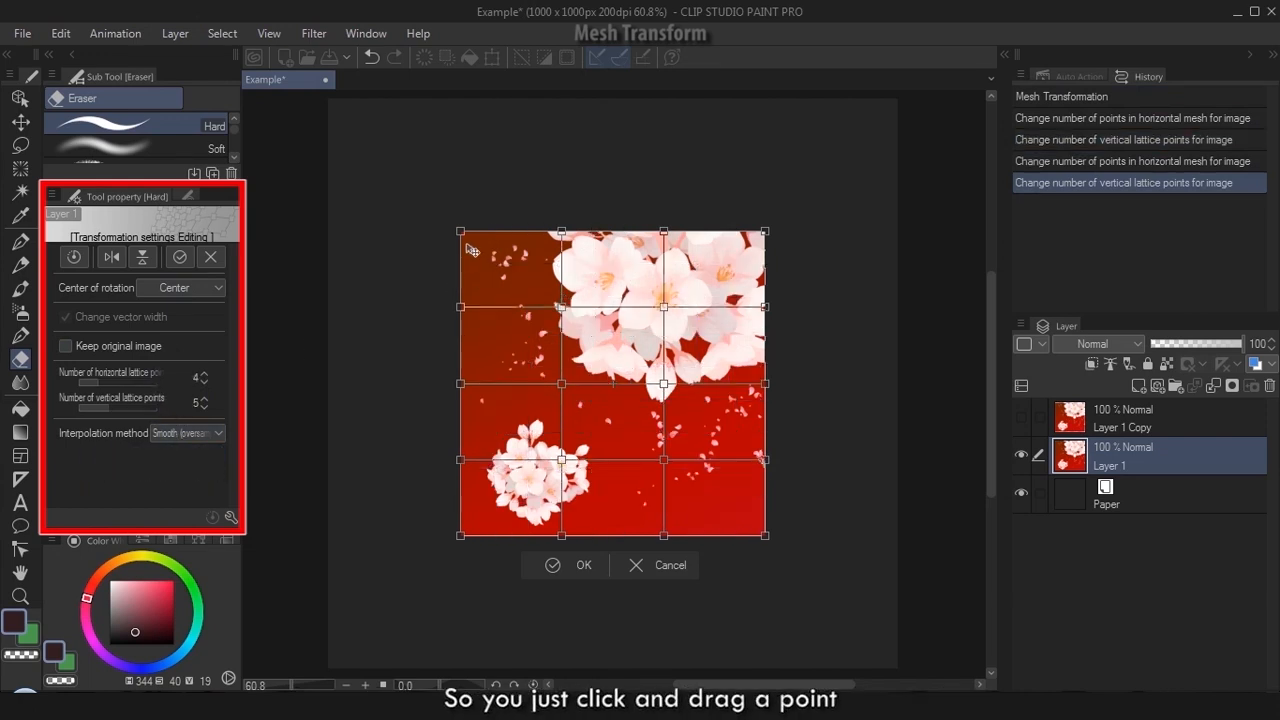
left_click_drag(460, 230, 506, 263)
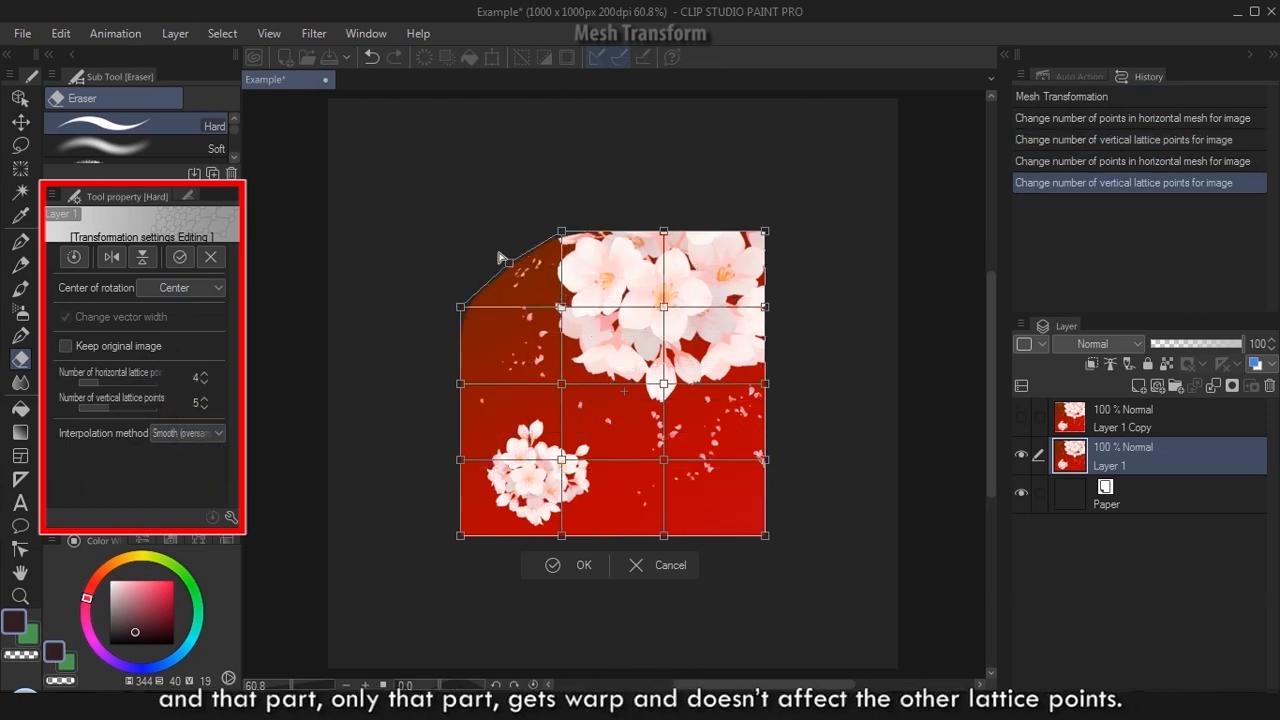
left_click_drag(764, 230, 731, 257)
Shift the inner lattice points in the upper and middle rows toward the image's upper right to bend the large blossoms
left_click_drag(562, 383, 607, 408)
left_click_drag(664, 307, 665, 325)
left_click_drag(562, 307, 722, 305)
left_click_drag(616, 294, 618, 286)
left_click_drag(643, 388, 730, 366)
left_click_drag(607, 409, 660, 371)
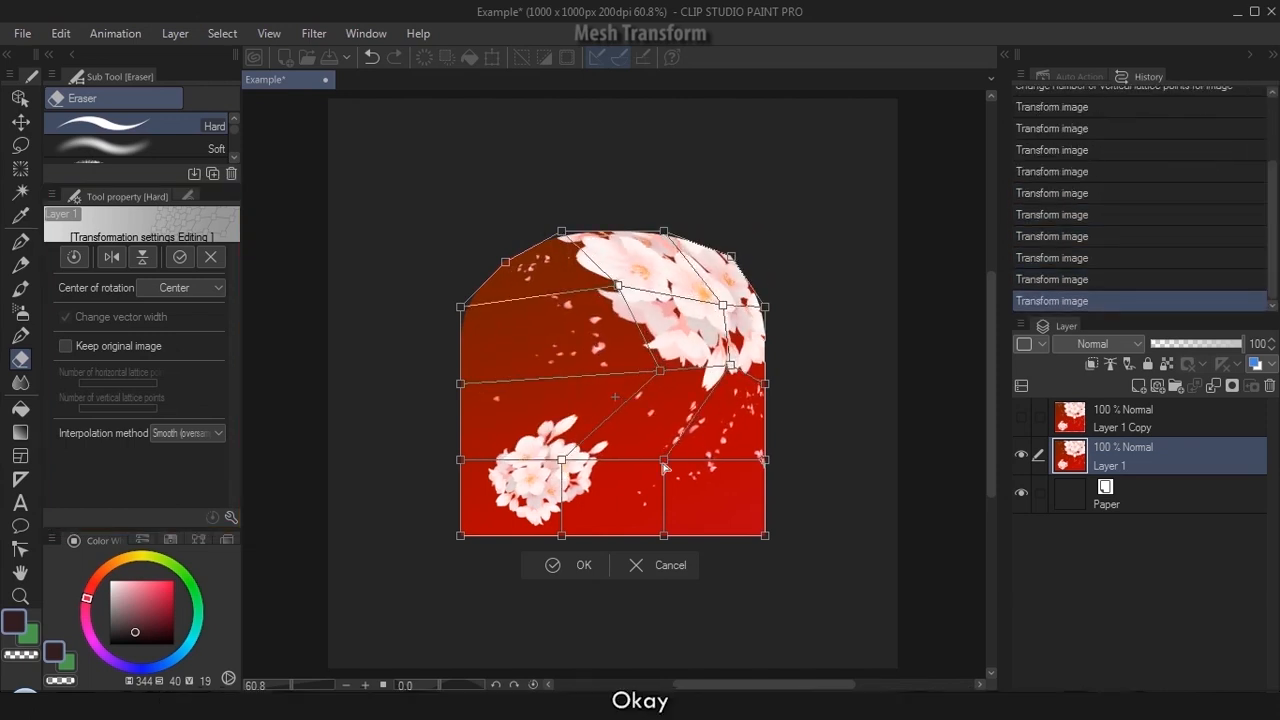
Pull the image's lower and left mesh points inward and toward the right to warp it into a crescent shape
left_click_drag(664, 460, 732, 453)
left_click_drag(562, 460, 679, 451)
left_click_drag(461, 535, 503, 426)
left_click_drag(461, 384, 577, 373)
left_click_drag(503, 426, 533, 424)
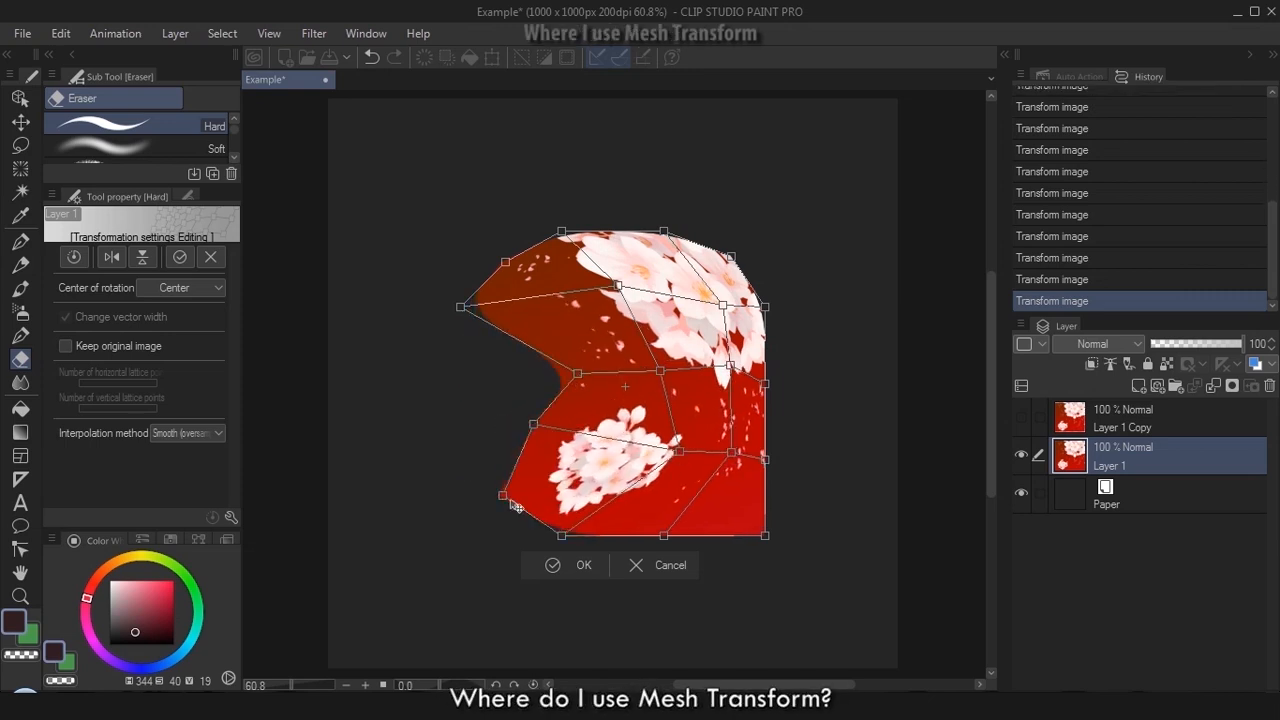
left_click_drag(503, 495, 562, 535)
mouse_move(583, 479)
left_mouse_down()
mouse_move(486, 487)
mouse_move(569, 479)
left_mouse_up()
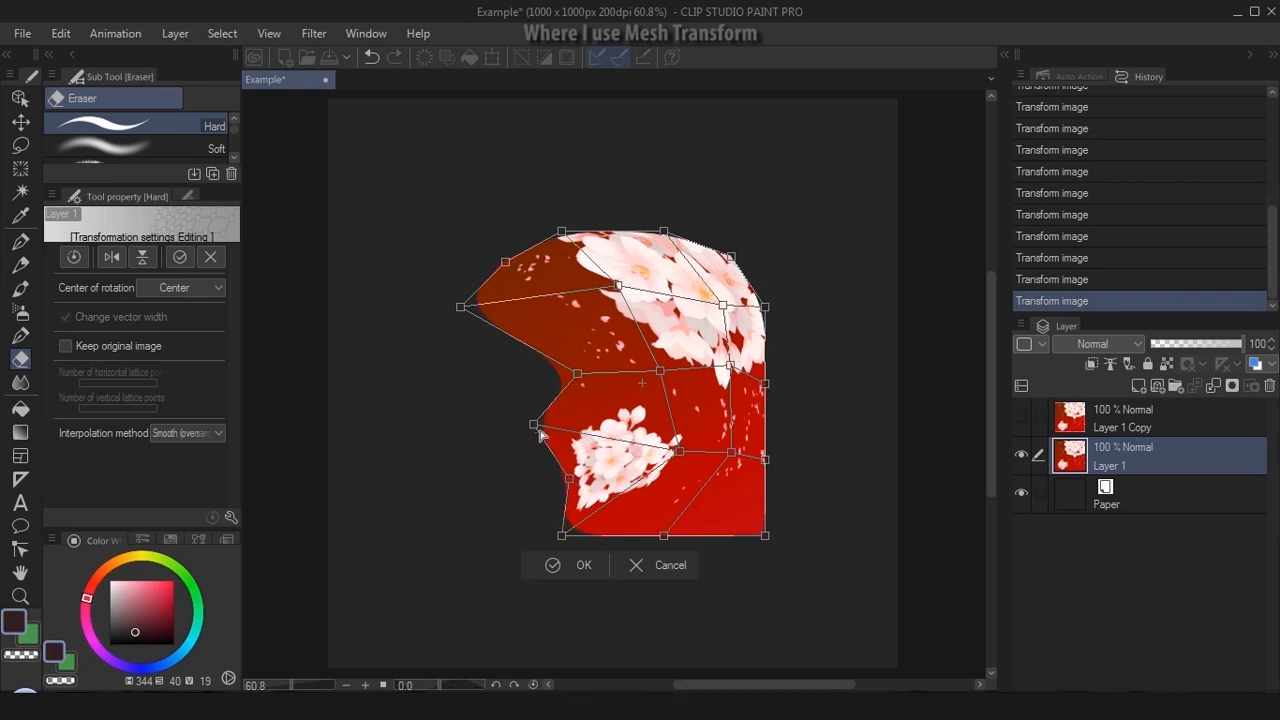
left_click_drag(534, 425, 609, 431)
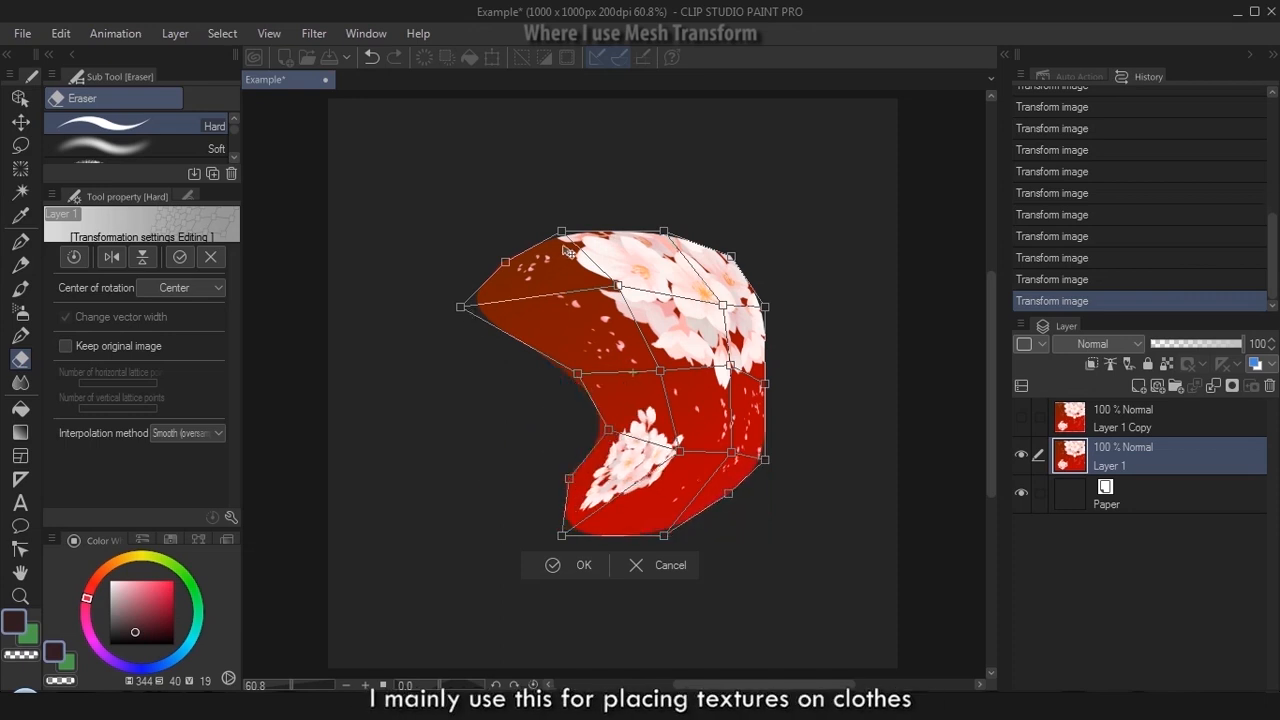
left_click_drag(561, 231, 561, 221)
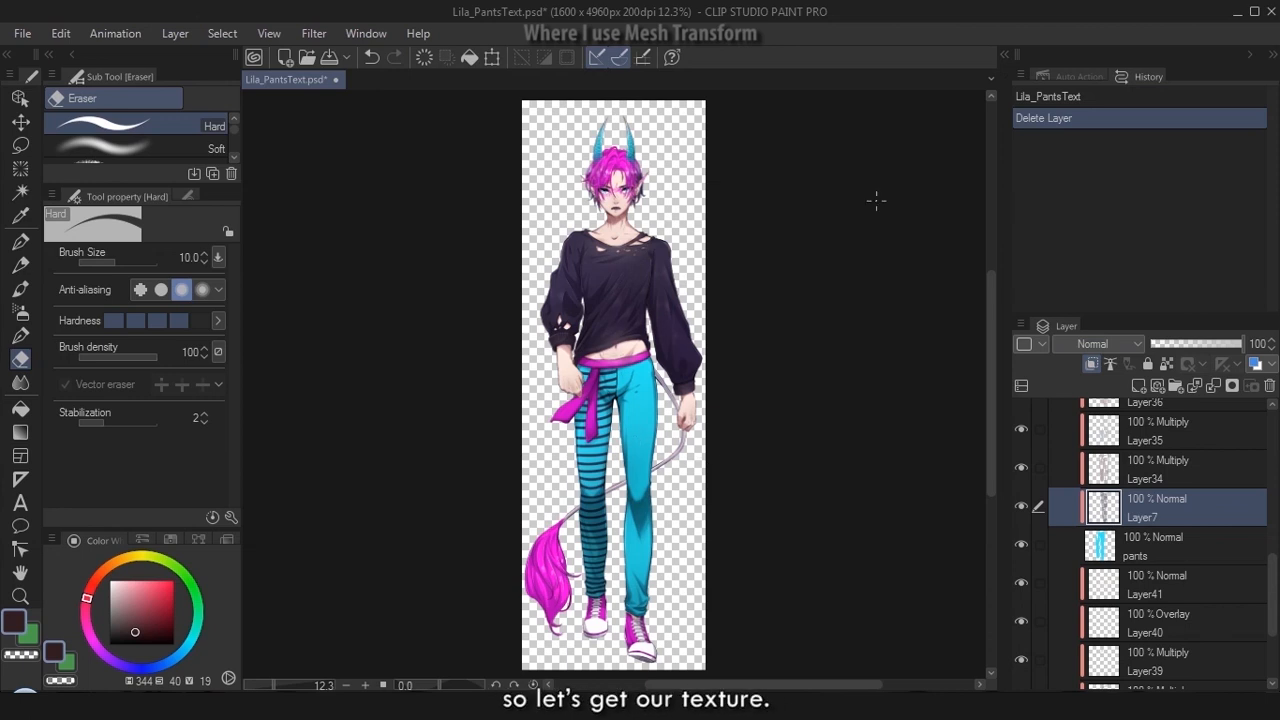
Place the downloaded gingham_bw material on the character in Lila_PantsText above Layer7, clipped to the pants layer
left_click(1003, 54)
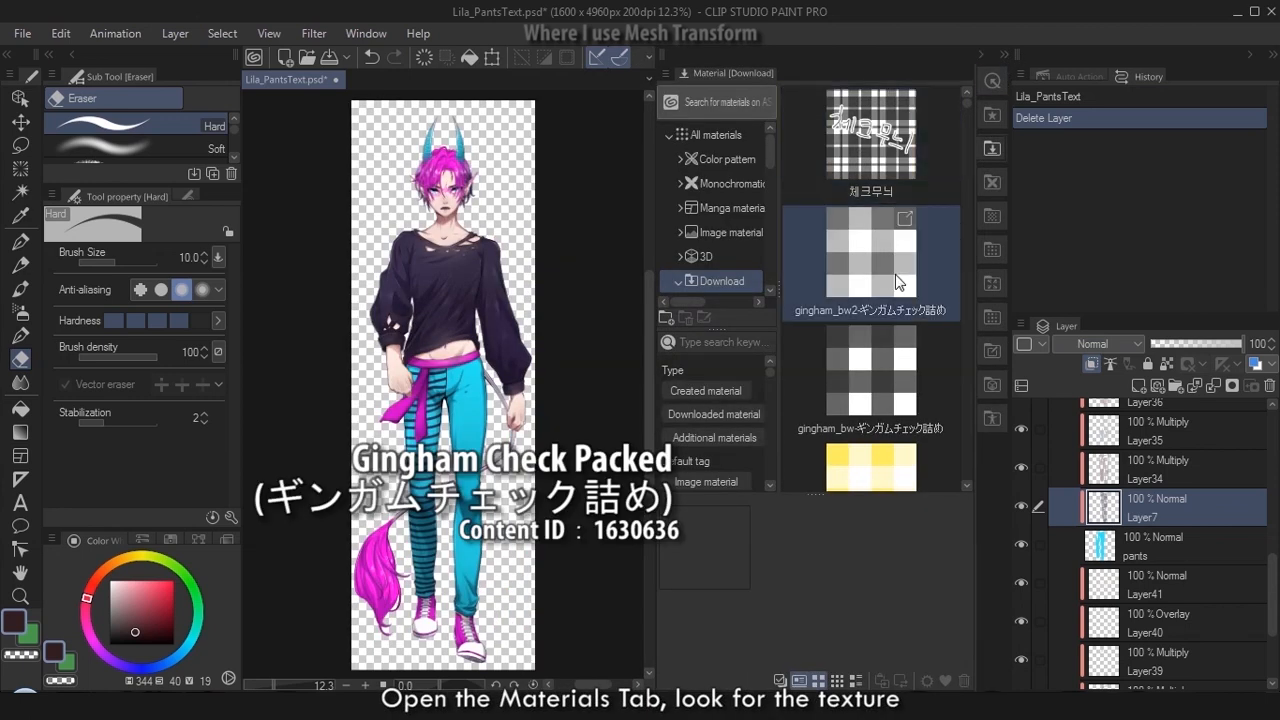
left_click_drag(890, 385, 480, 440)
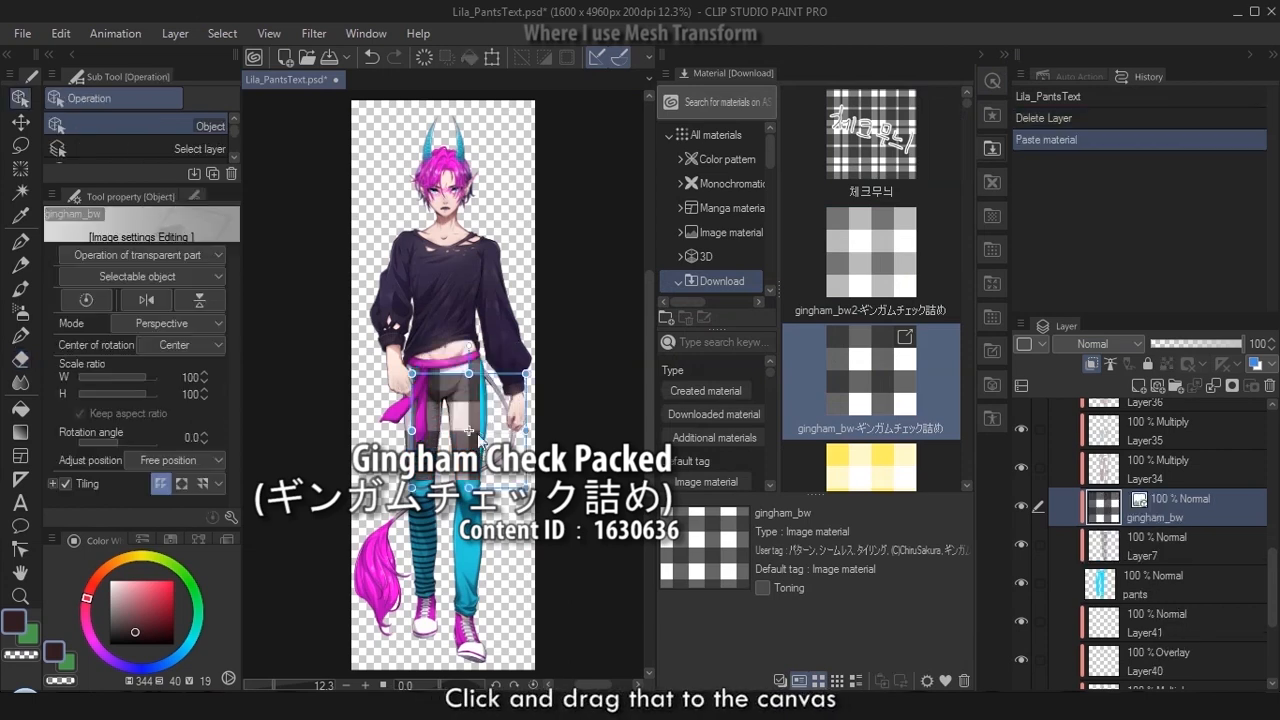
left_click(1005, 53)
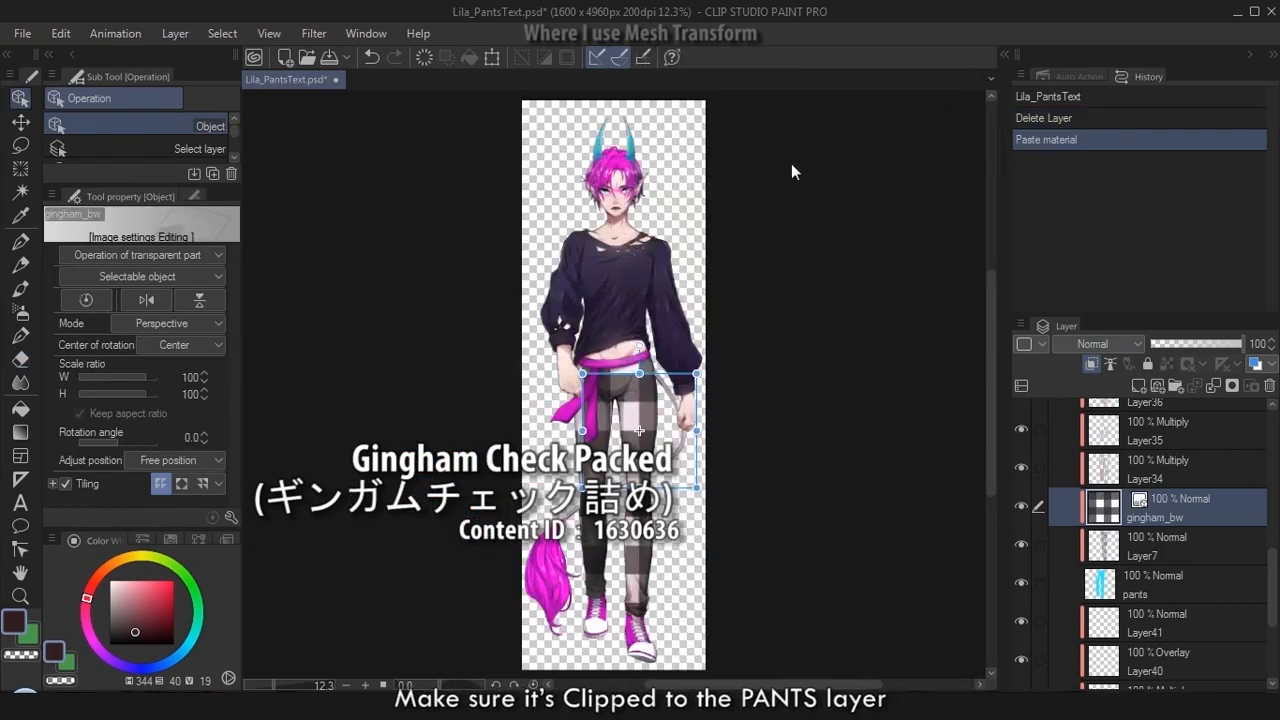
Set both the width and height scale of the gingham_bw texture to 14 and rasterize its layer
left_click_drag(145, 377, 137, 377)
left_click(192, 377)
type("14")
key("Return")
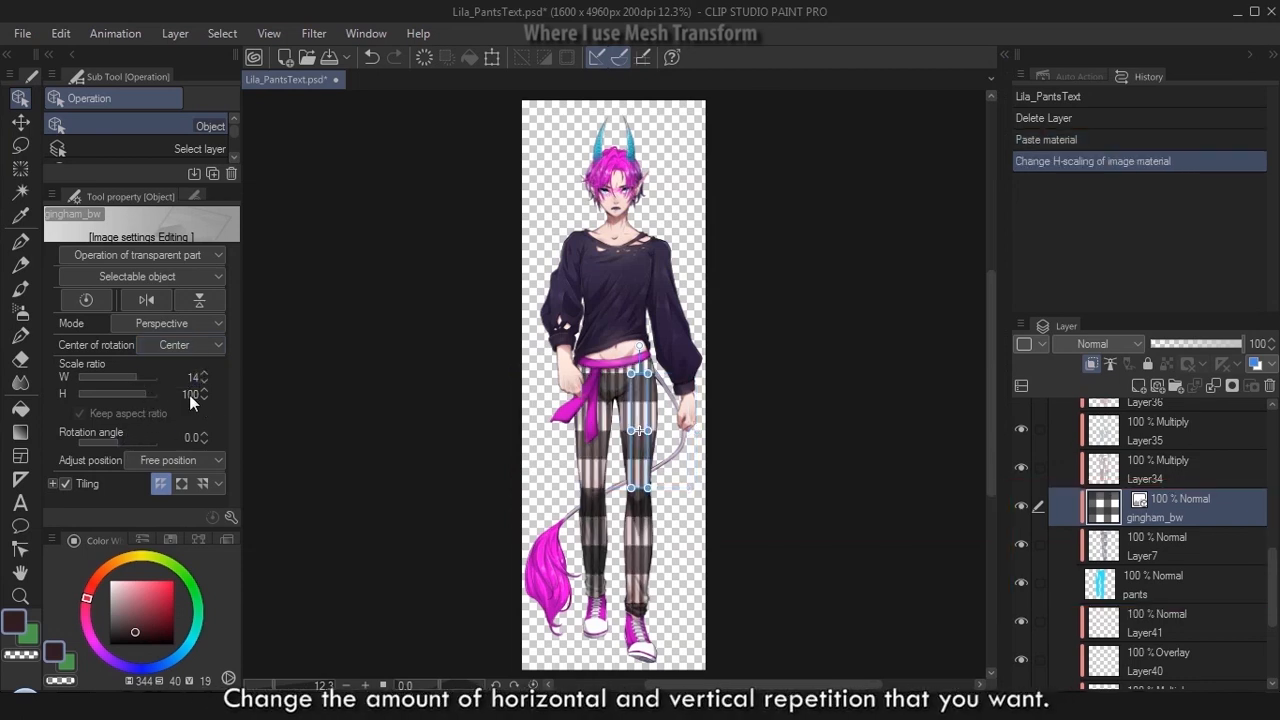
key("Return")
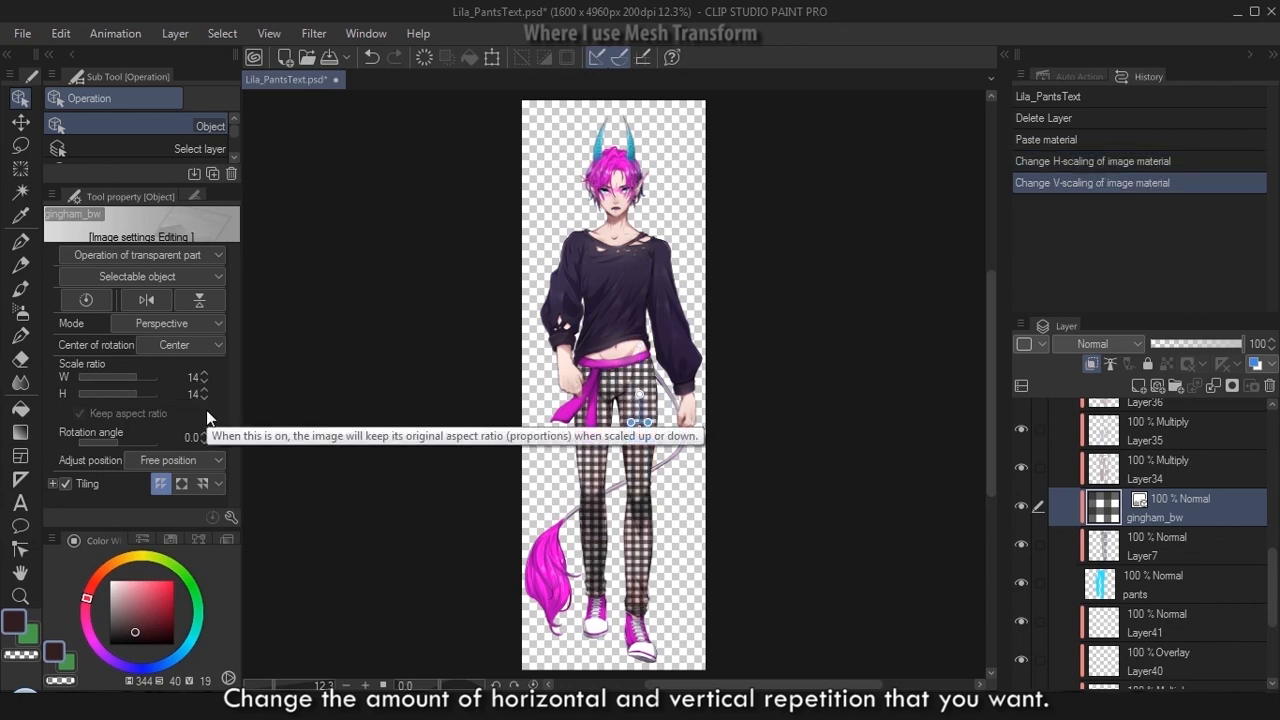
right_click(1205, 509)
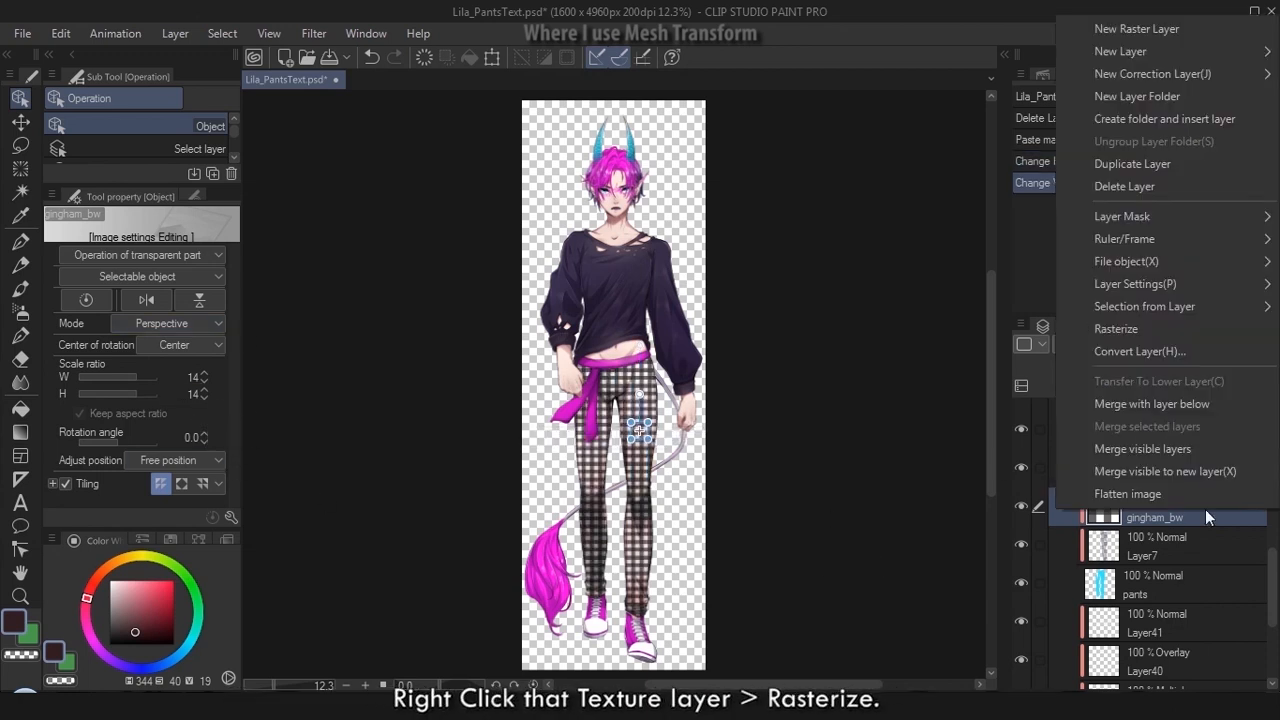
left_click(1175, 327)
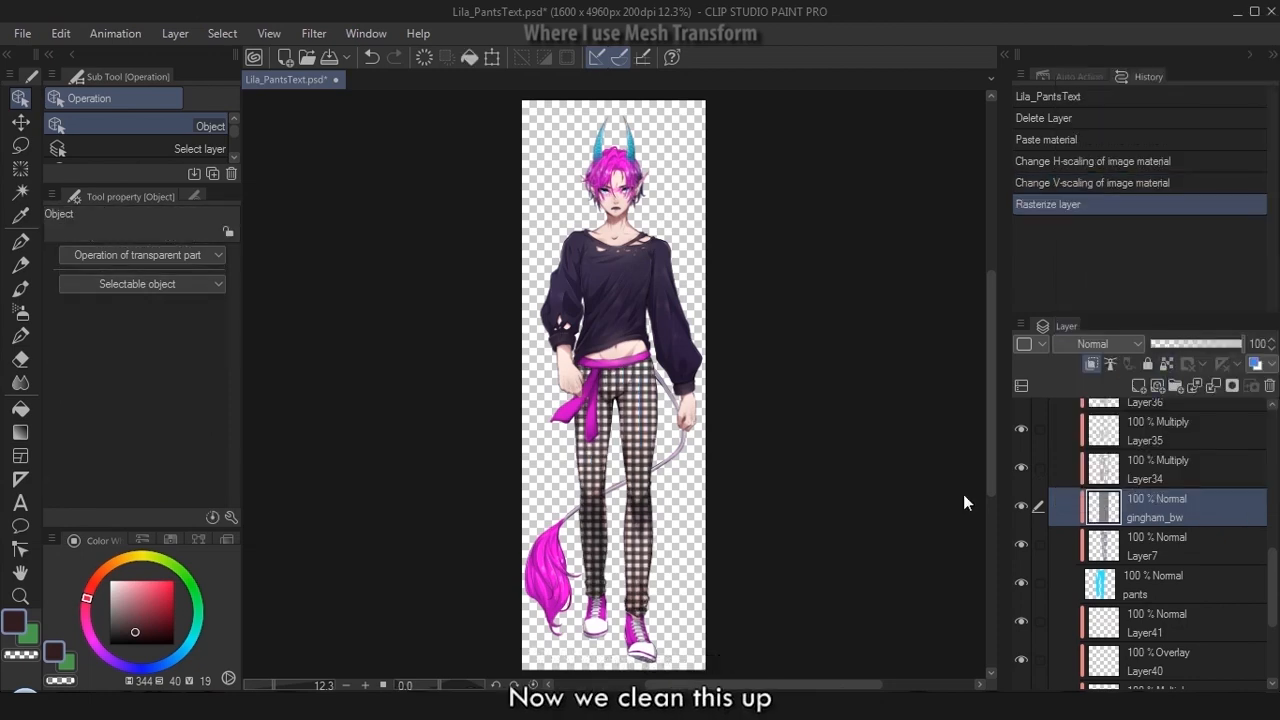
Hide gingham_bw and select the striped leg with a rectangular selection refined by Lasso along the crotch and inner seam
left_click(1021, 505)
left_click(1150, 545)
key("m")
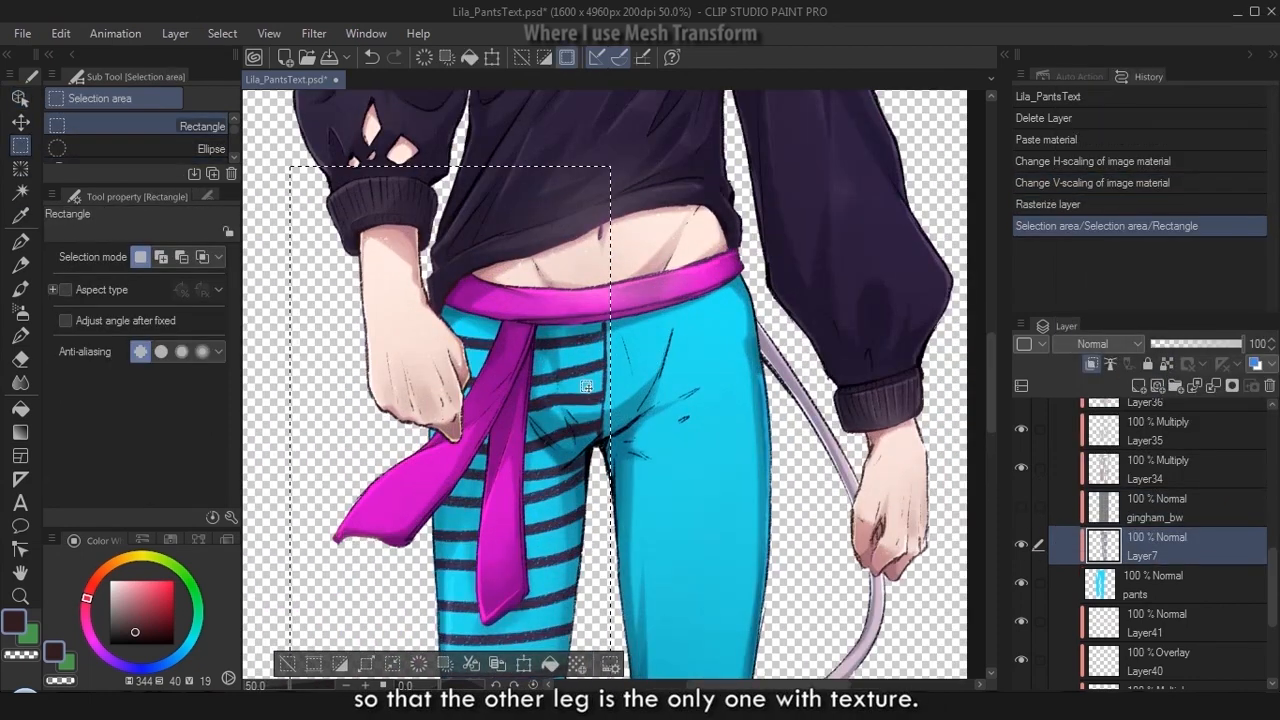
left_click(200, 148)
left_click_drag(672, 411, 626, 276)
left_click_drag(618, 290, 632, 360)
mouse_move(612, 370)
left_mouse_down()
mouse_move(634, 405)
mouse_move(624, 460)
left_mouse_up()
left_click_drag(608, 460, 632, 508)
scroll(706, 538, "up", 1)
key("ctrl+0")
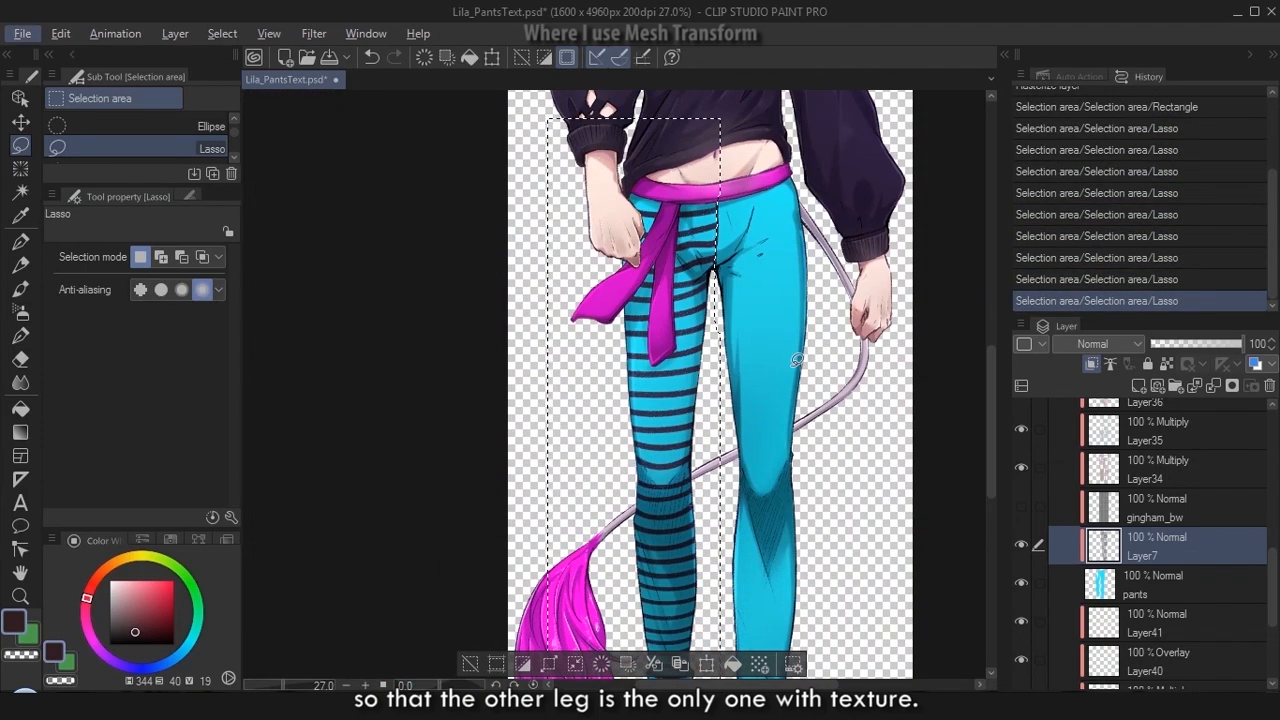
Show gingham_bw again, delete its texture over the selected striped leg, and clear the selection
key("Delete")
left_click(1021, 505)
left_click(1133, 510)
key("ctrl+d")
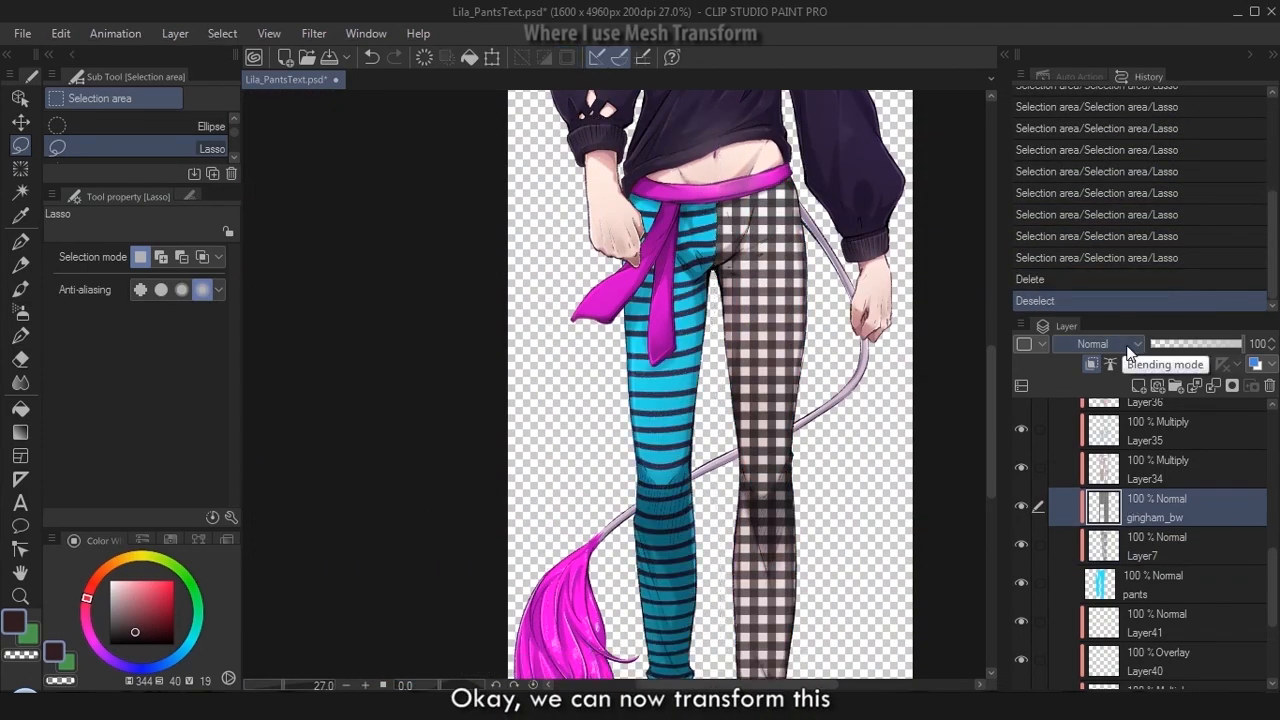
Trim gingham_bw to a rectangle around the checked leg by inverting the selection and deleting everything outside it
key("m")
left_click_drag(707, 152, 812, 612)
left_click(222, 34)
left_click(262, 114)
key("Delete")
key("ctrl+d")
key("ctrl+0")
Set the blending mode of the gingham_bw layer to Linear burn
left_click(1096, 344)
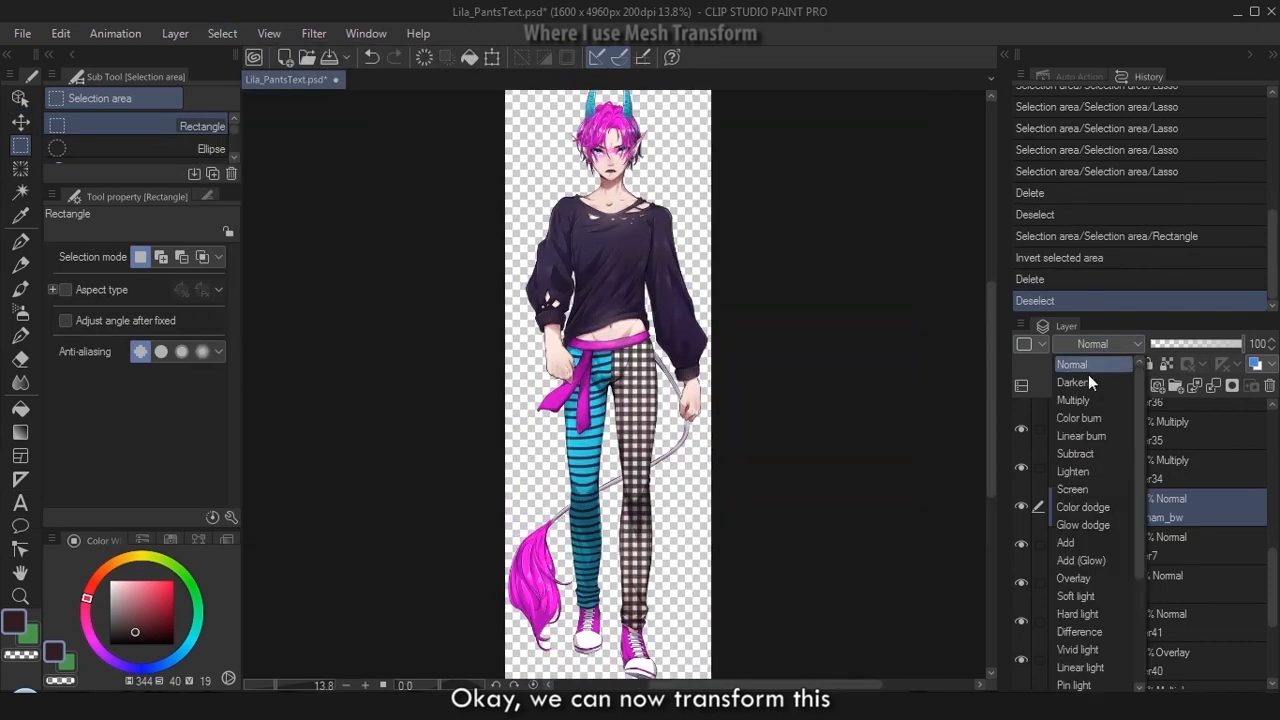
left_click(1086, 401)
left_click(1096, 344)
left_click(1086, 402)
scroll(648, 398, "up", 4)
left_click_drag(600, 420, 640, 368)
Duplicate gingham_bw as a backup, hide the copy, and make the original layer active
key("ctrl+j")
left_click(1021, 505)
left_click(1058, 546)
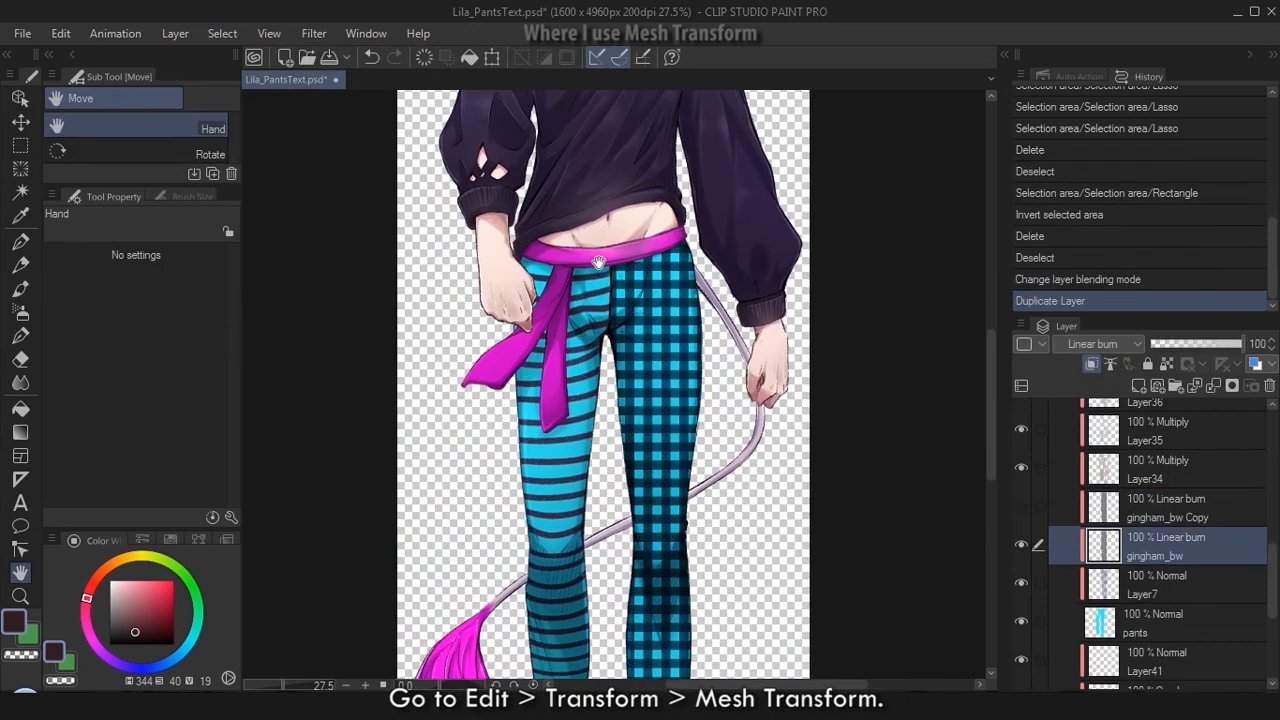
Start a Mesh Transformation on gingham_bw with 6 horizontal and 10 vertical lattice points
left_click(72, 35)
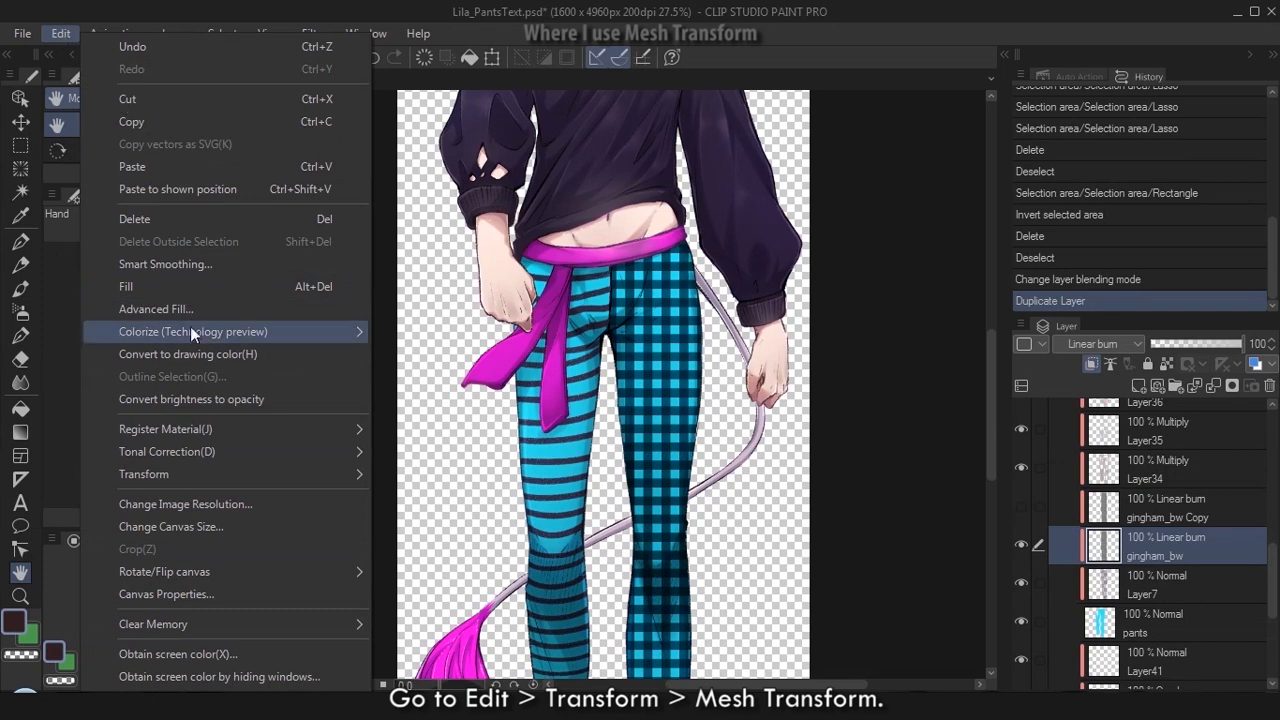
mouse_move(313, 473)
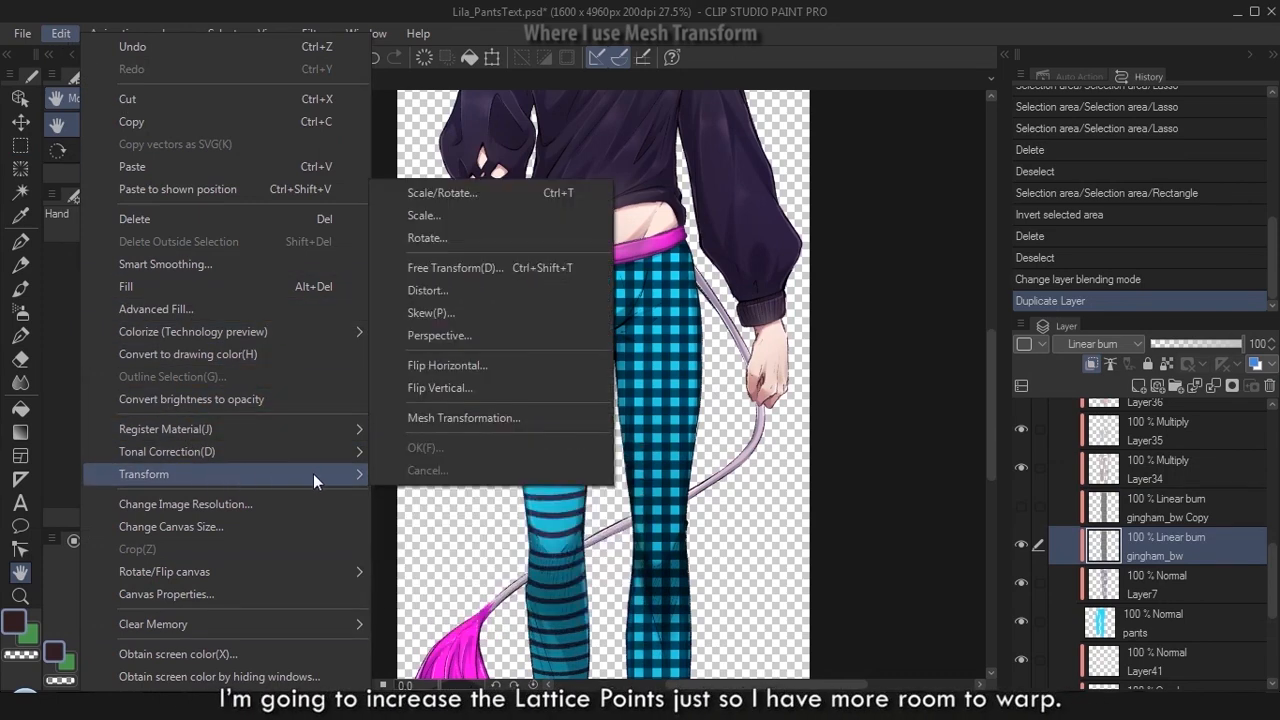
left_click(439, 418)
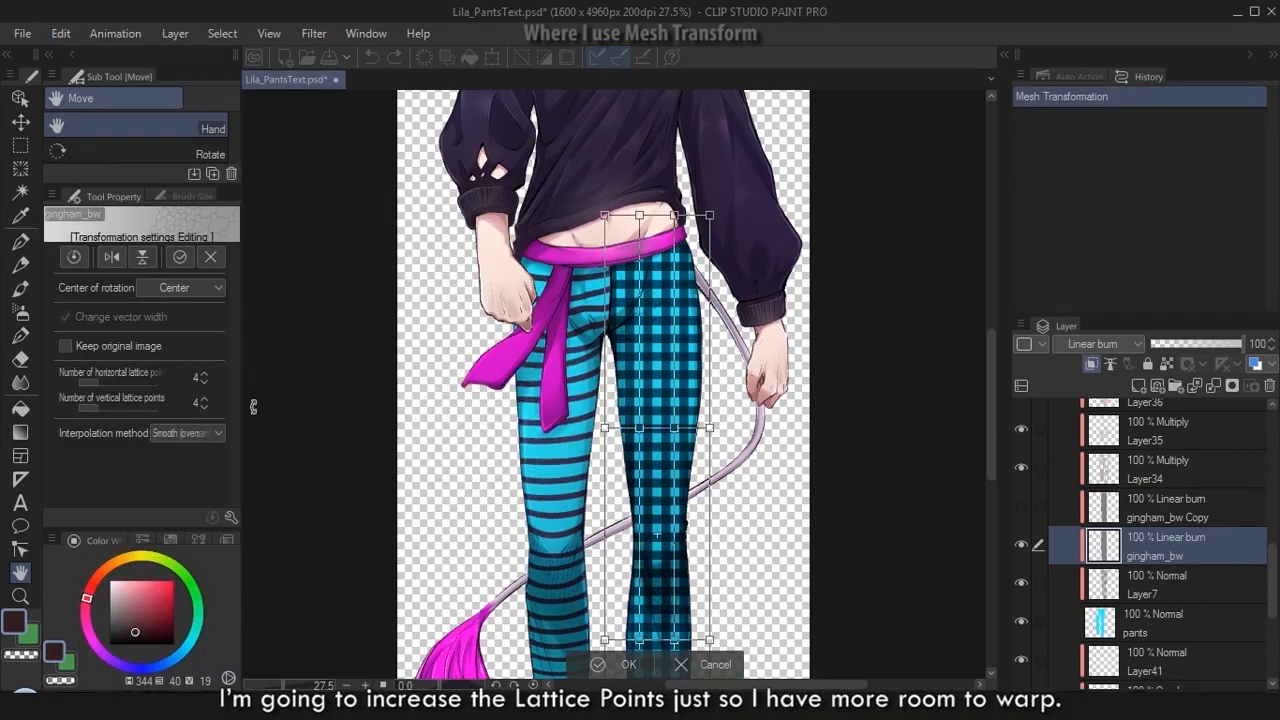
left_click(120, 382)
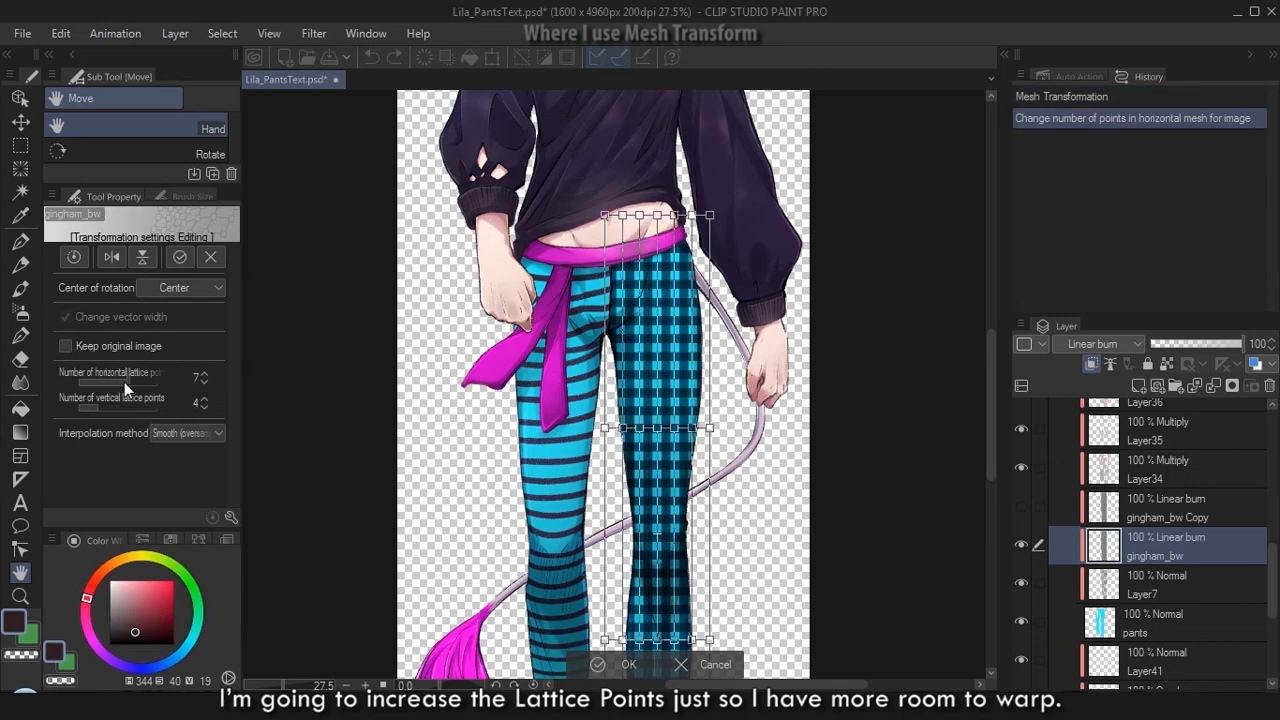
left_click_drag(123, 382, 240, 407)
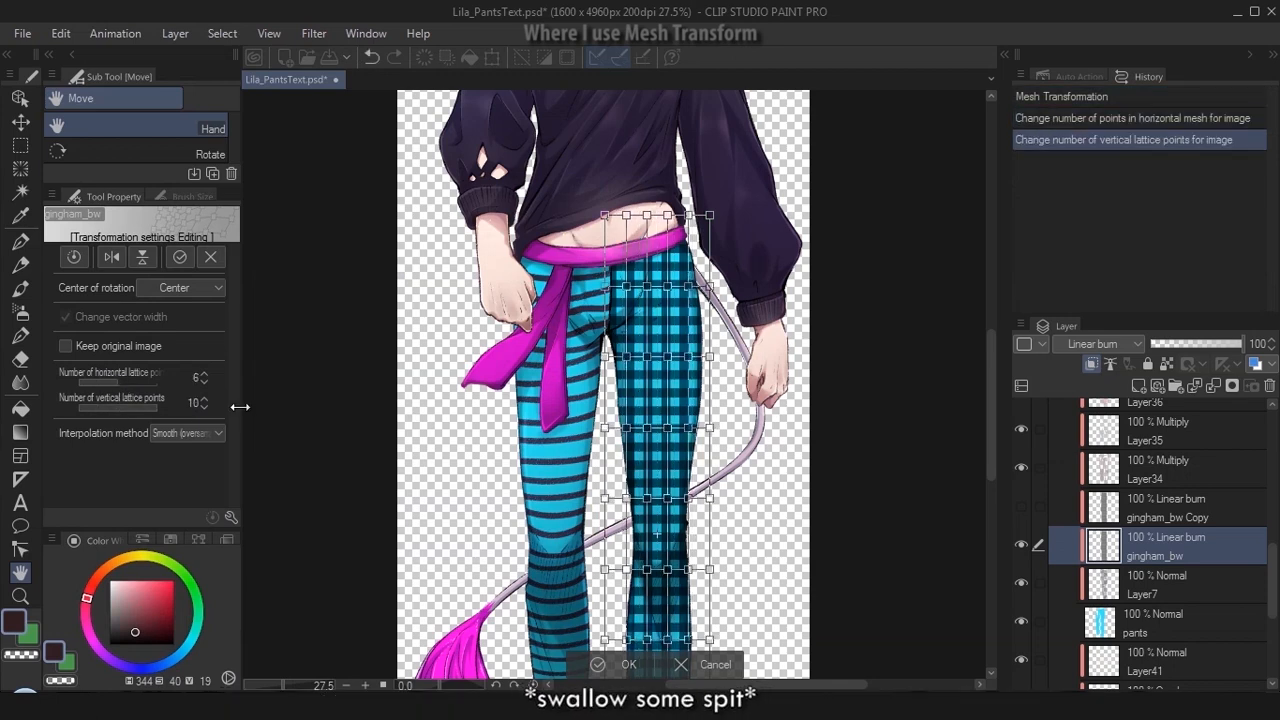
Raise the mesh points at the waist and outer hip so the gingham begins to follow the waistband's slope
scroll(651, 380, "up", 2)
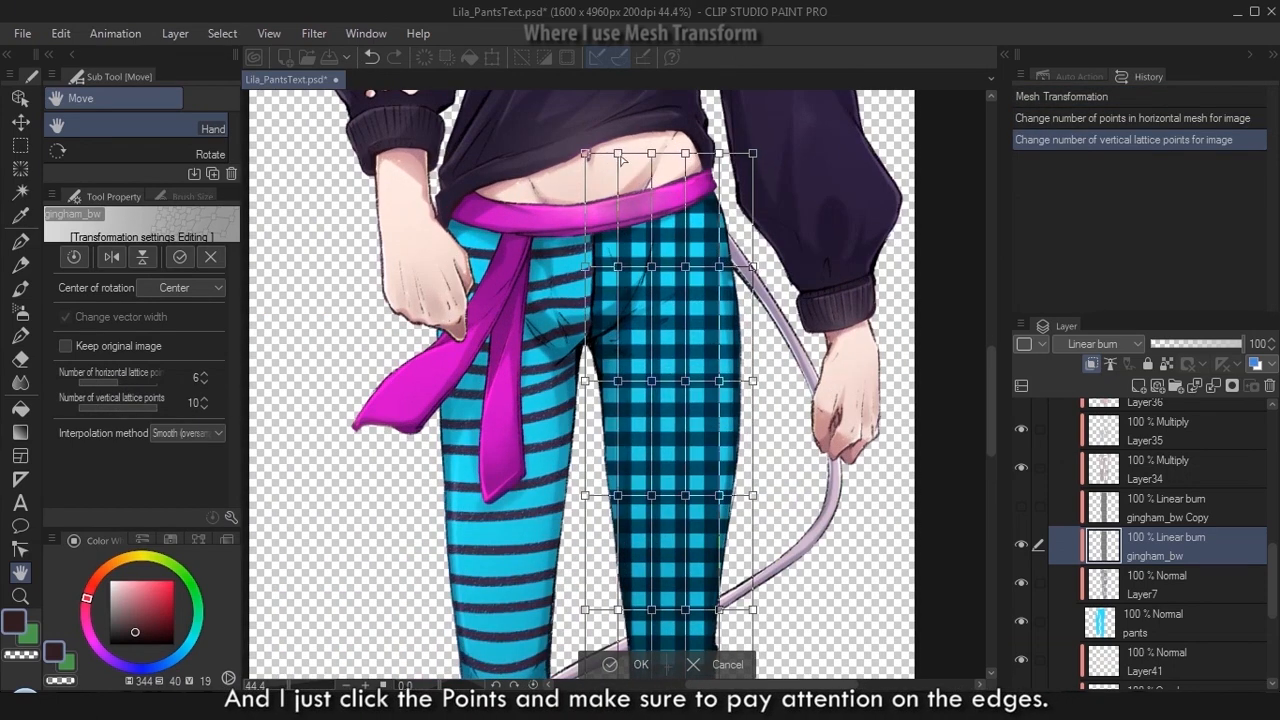
left_click_drag(618, 154, 653, 137)
left_click_drag(685, 267, 682, 253)
left_click_drag(719, 267, 717, 248)
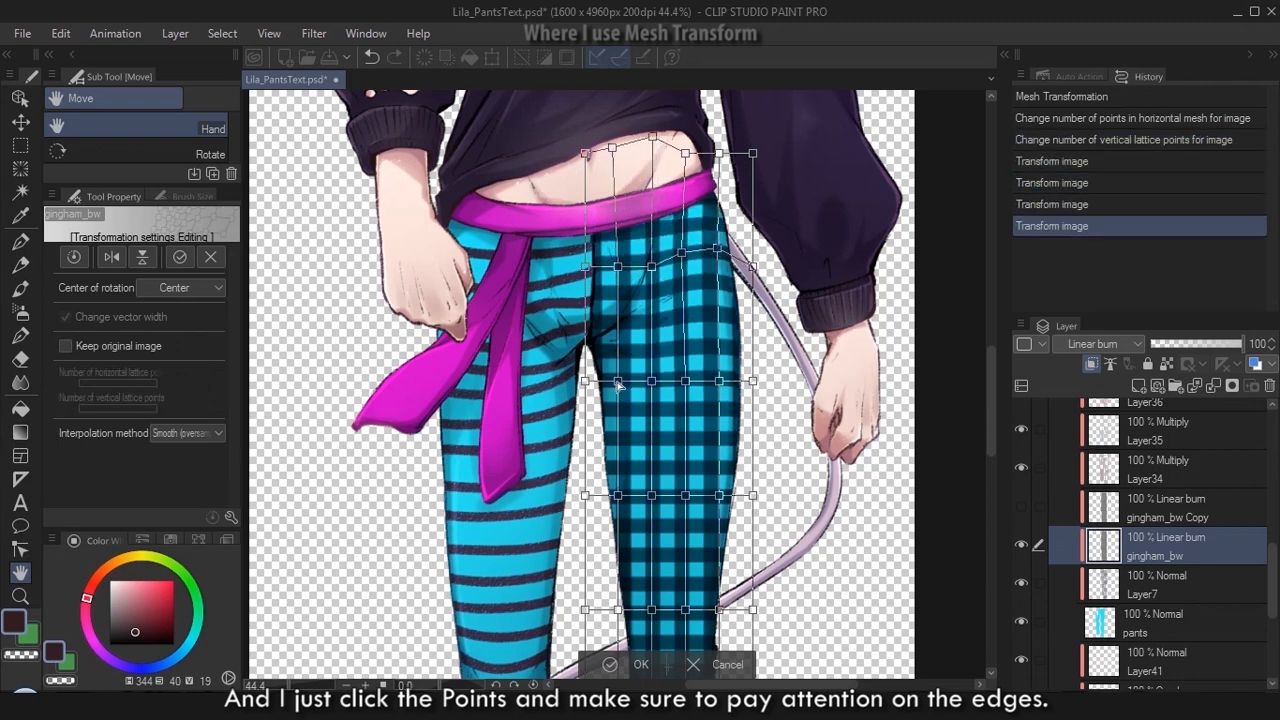
Fit the mesh points along the crotch and inner thigh to the contour of the checked leg
left_click_drag(618, 382, 620, 363)
left_click_drag(618, 267, 580, 286)
left_click_drag(586, 154, 575, 124)
left_click_drag(620, 363, 615, 362)
left_click_drag(618, 495, 614, 483)
left_click_drag(618, 609, 627, 612)
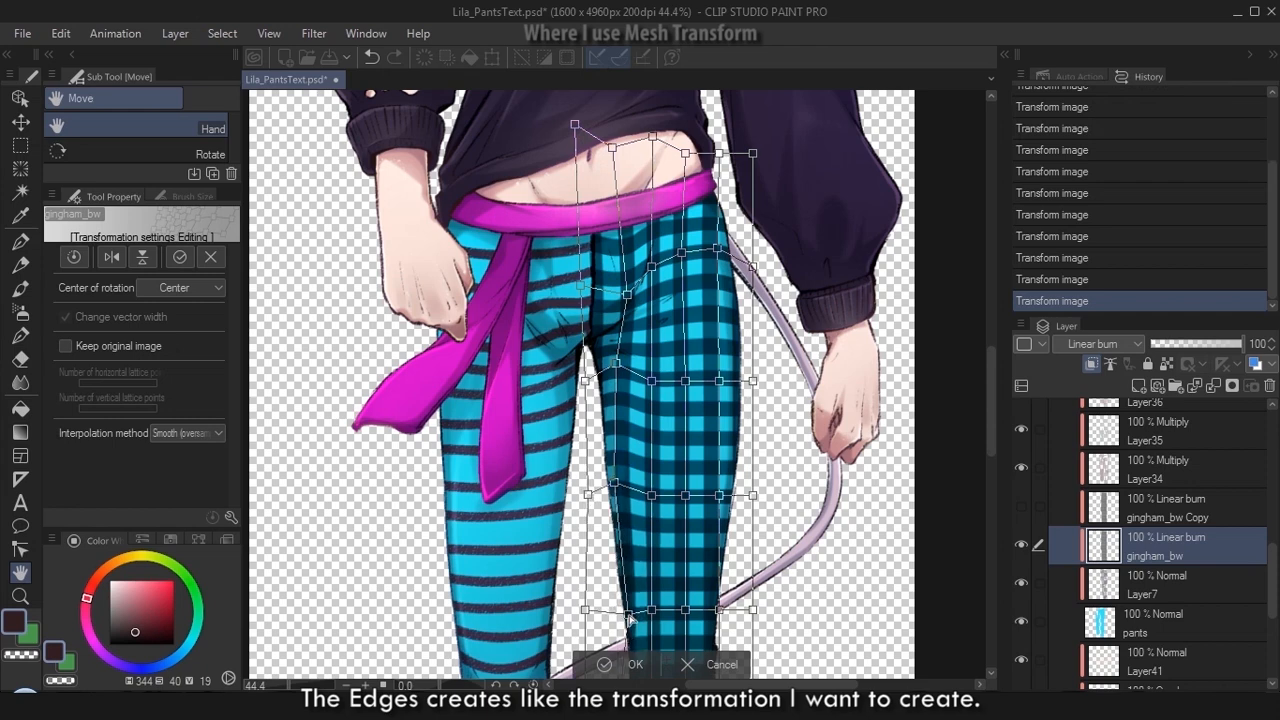
Move the central and outer thigh points upward so the gingham rows arch like an upside-down U over the thigh
left_click_drag(719, 495, 726, 489)
left_click_drag(719, 381, 732, 365)
left_click_drag(685, 381, 648, 353)
left_click_drag(685, 495, 690, 473)
left_click_drag(651, 495, 652, 474)
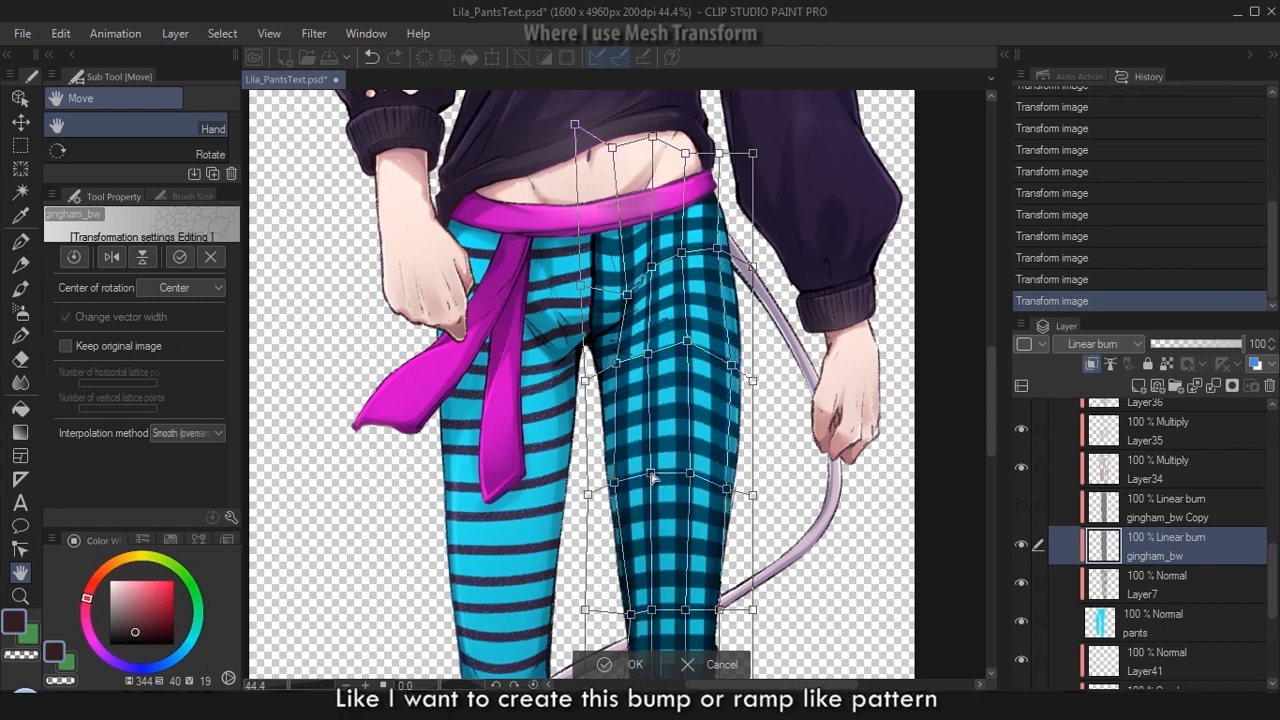
Refine the mesh at the hip by lowering the outer waist points and raising the inner hip point
left_click_drag(719, 248, 720, 257)
left_click_drag(719, 153, 718, 160)
left_click_drag(627, 295, 616, 269)
left_click_drag(753, 153, 745, 204)
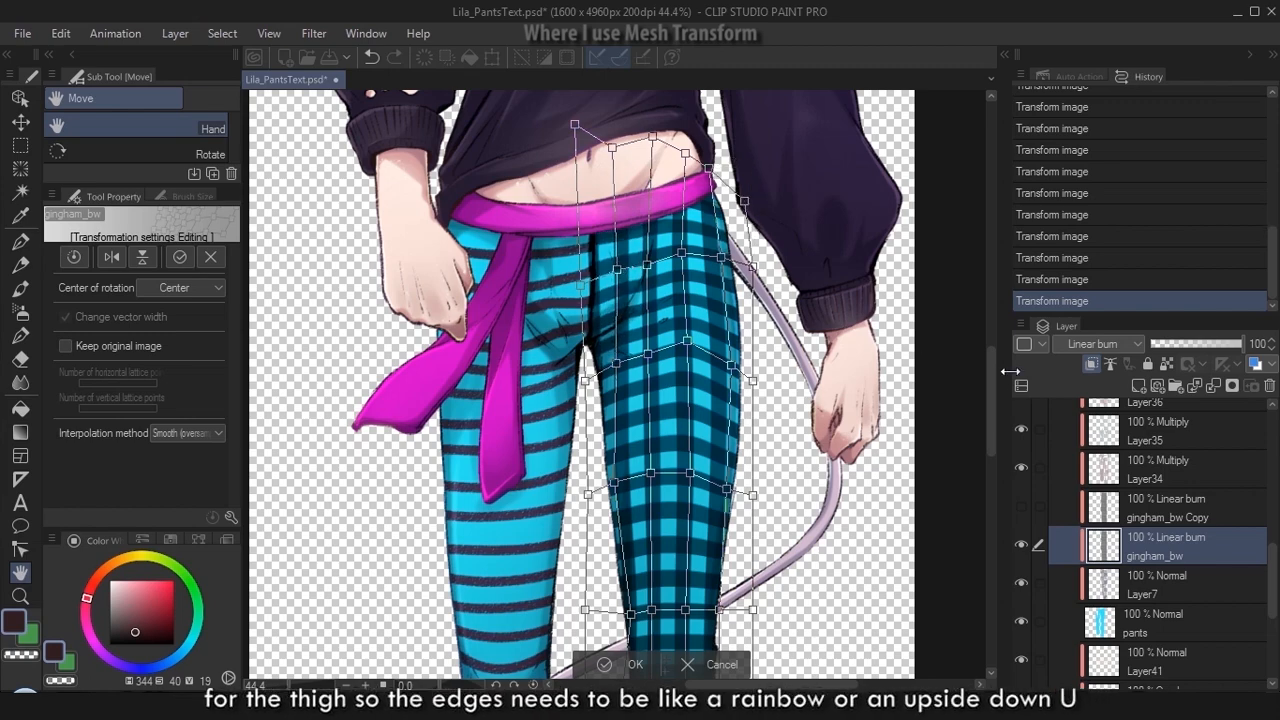
Narrow the mesh around the knee and raise the side points just below it so the gingham row curves downward
left_click_drag(980, 376, 974, 385)
left_click_drag(990, 382, 990, 395)
key("ctrl+z")
left_click_drag(753, 424, 751, 426)
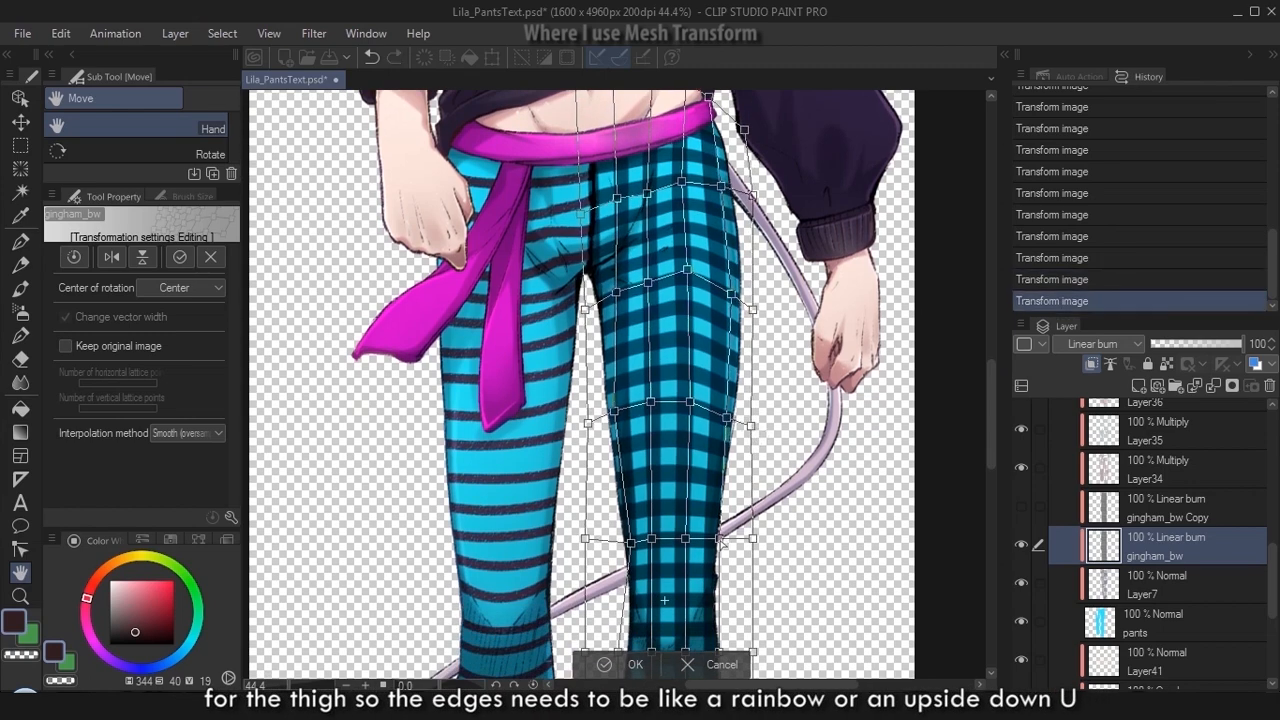
left_click_drag(719, 538, 636, 543)
scroll(963, 470, "down", 5)
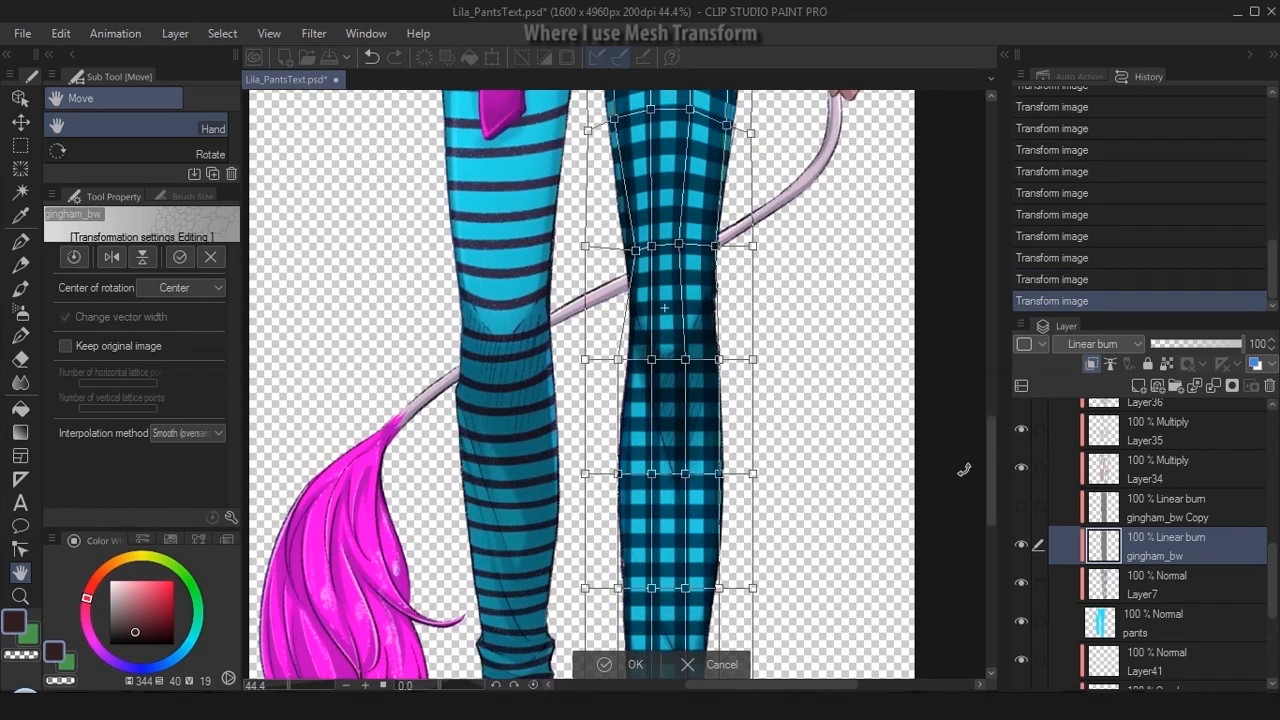
left_click_drag(719, 358, 713, 328)
left_click_drag(618, 358, 636, 347)
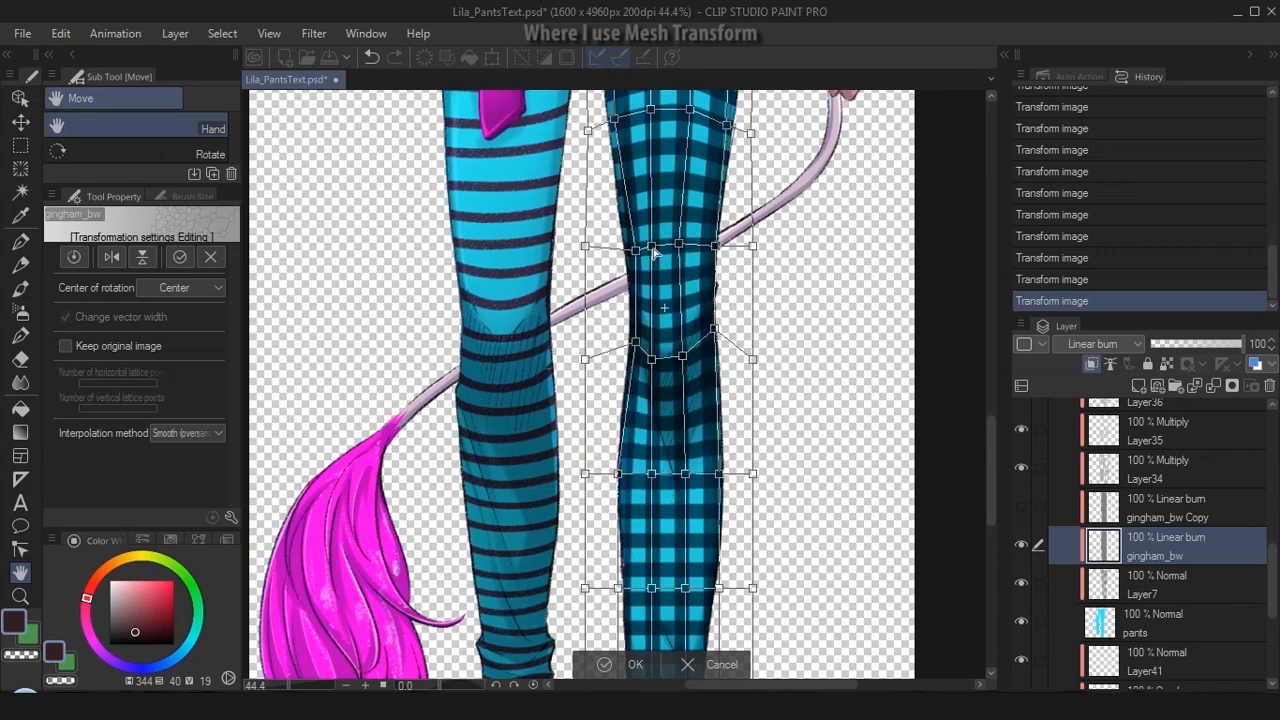
Reposition the inner and central mesh points at the cuff and ankle to curve the gingham around the pant hem
scroll(773, 389, "down", 4)
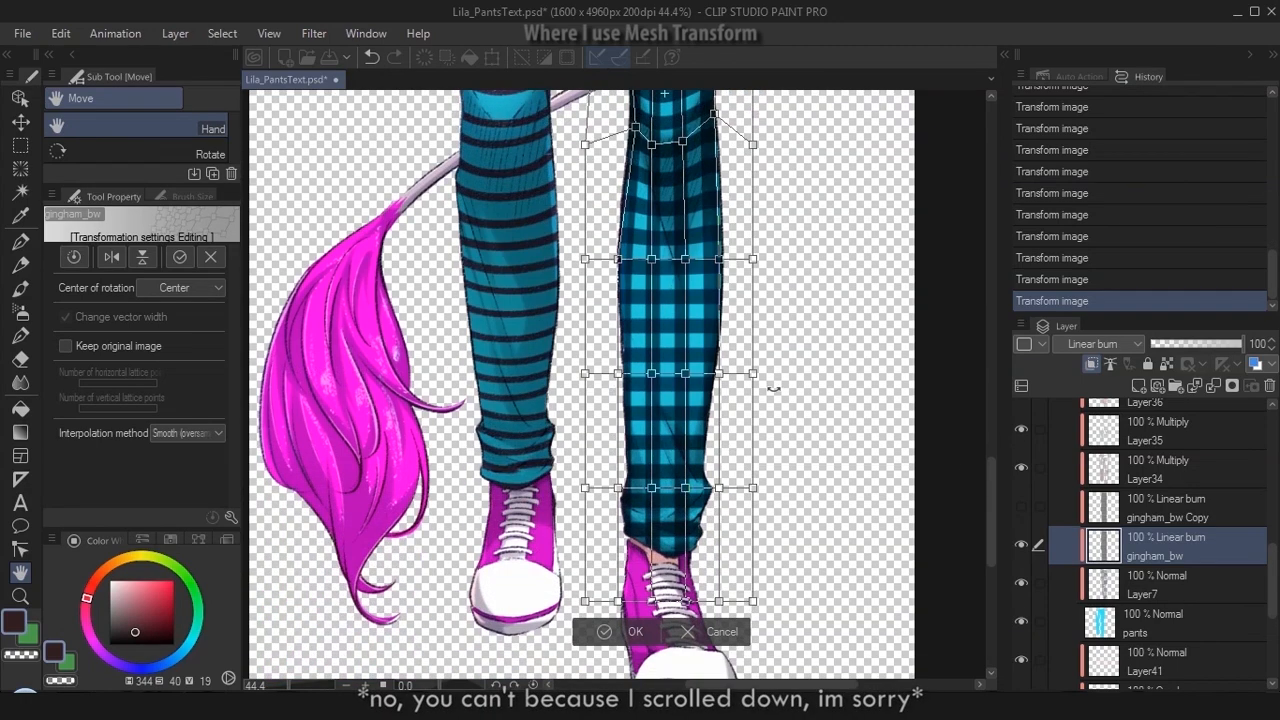
left_click_drag(685, 488, 677, 491)
left_click_drag(651, 488, 648, 486)
left_click_drag(685, 601, 654, 600)
mouse_move(618, 601)
left_mouse_down()
mouse_move(630, 598)
mouse_move(620, 601)
left_mouse_up()
left_click_drag(618, 488, 611, 486)
left_click_drag(627, 488, 634, 487)
left_click_drag(628, 544, 626, 548)
left_click_drag(633, 491, 674, 506)
Pull the outer mesh points along the calf, cuff and ankle inward to match the taper of the lower leg
left_click_drag(719, 488, 698, 492)
left_click_drag(719, 374, 706, 374)
left_click_drag(685, 374, 678, 376)
left_click_drag(719, 259, 708, 263)
left_click_drag(685, 259, 731, 264)
left_click_drag(753, 374, 730, 376)
left_click_drag(706, 374, 697, 376)
mouse_move(698, 492)
left_mouse_down()
mouse_move(687, 498)
mouse_move(718, 498)
left_mouse_up()
left_click_drag(719, 601, 685, 571)
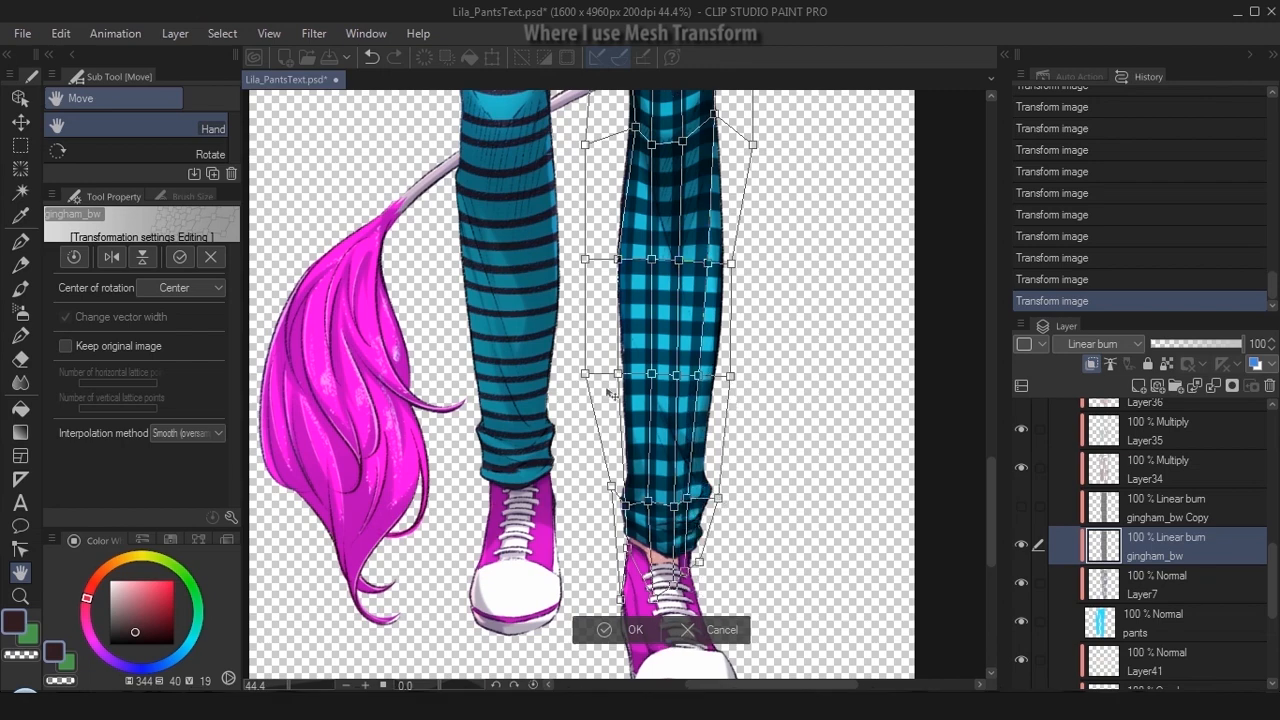
Spread the mesh points outward just below the knee and at the calf, and lower the outer mesh point at the cuff
left_click_drag(988, 498, 988, 429)
left_click_drag(642, 415, 634, 414)
left_click_drag(652, 529, 615, 534)
left_click_drag(697, 531, 735, 533)
left_click_drag(731, 419, 737, 417)
scroll(990, 473, "down", 2)
left_click_drag(700, 530, 700, 548)
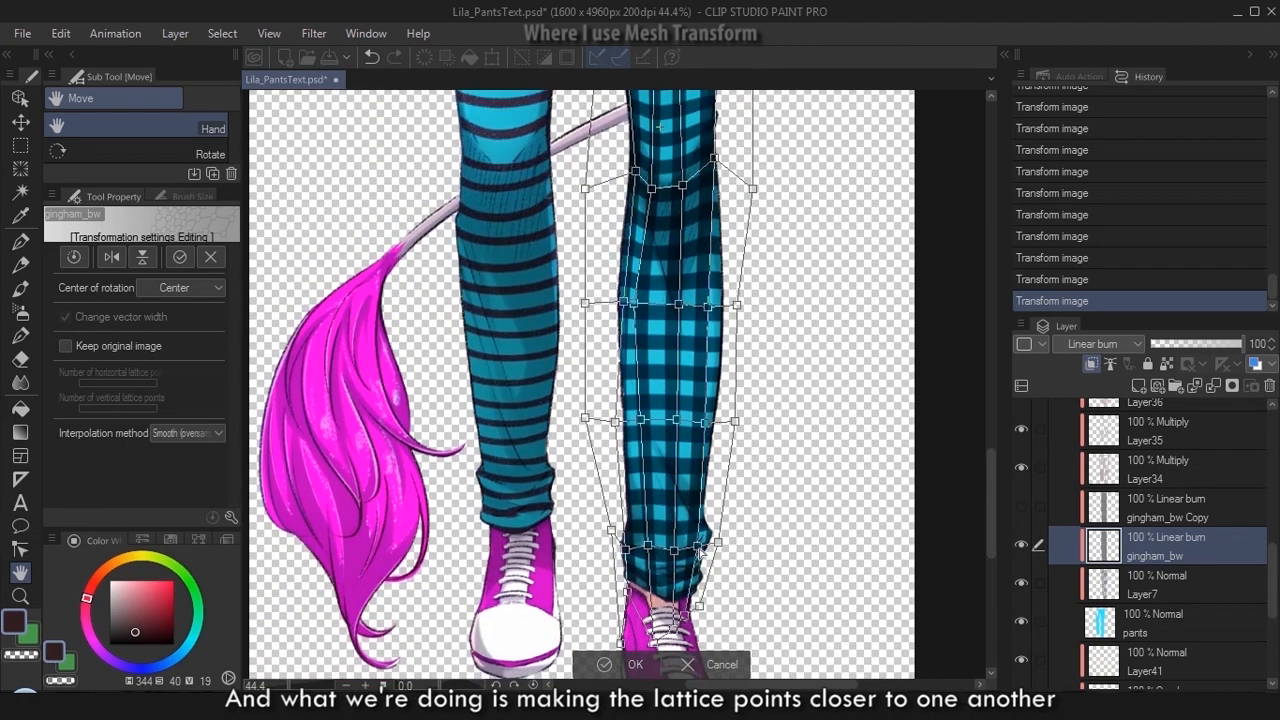
Widen the mesh at the upper thigh by pulling its outer point outward and its inner point toward the crotch
scroll(760, 425, "up", 2)
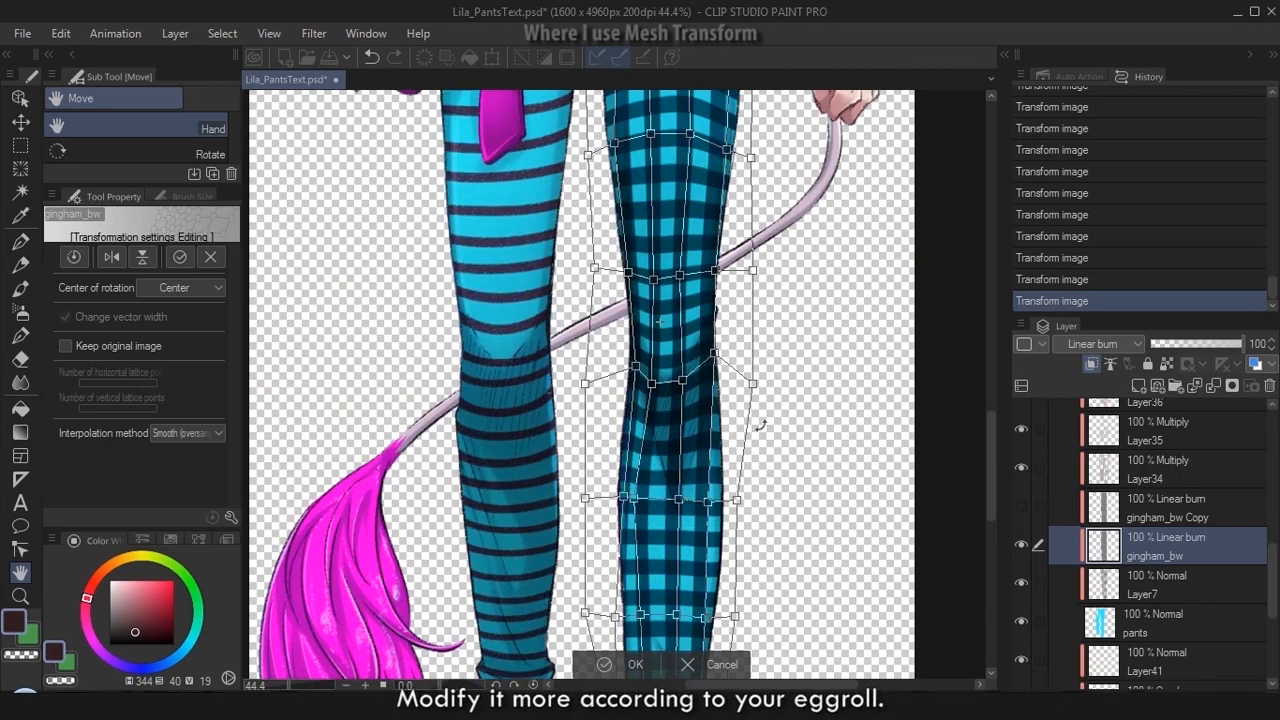
left_click_drag(991, 487, 995, 395)
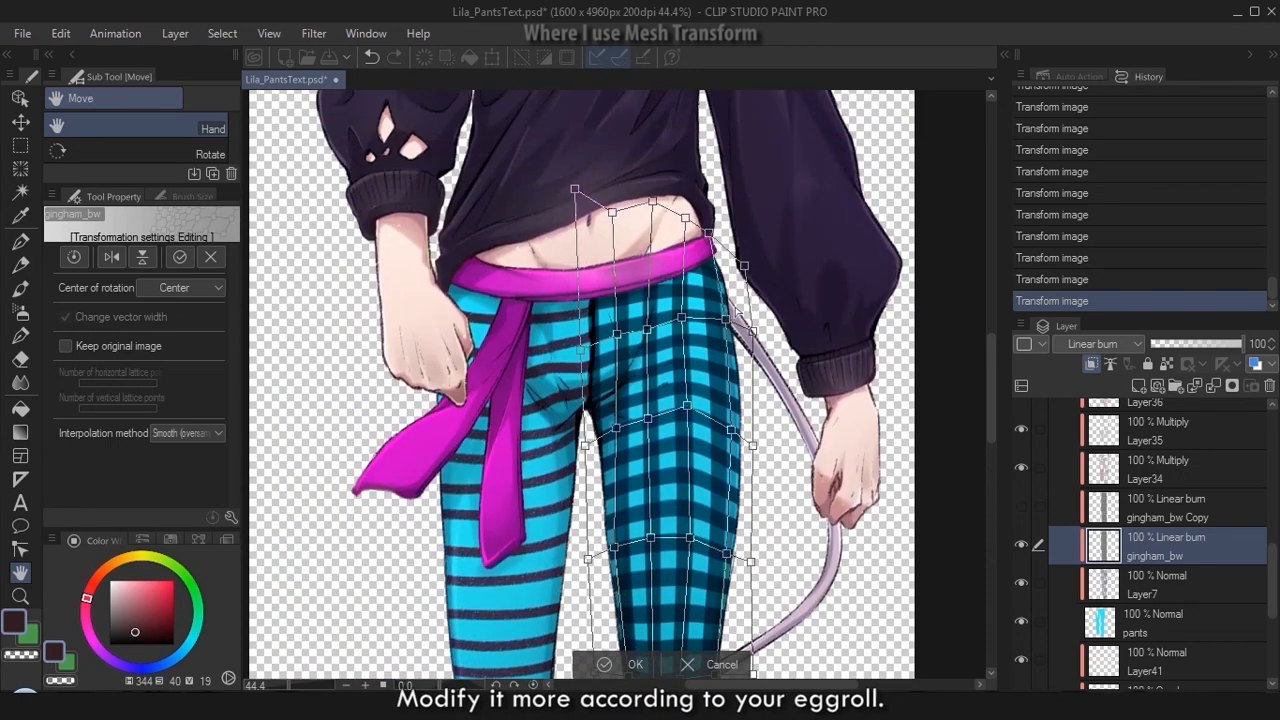
left_click_drag(753, 446, 761, 449)
left_click_drag(648, 419, 604, 426)
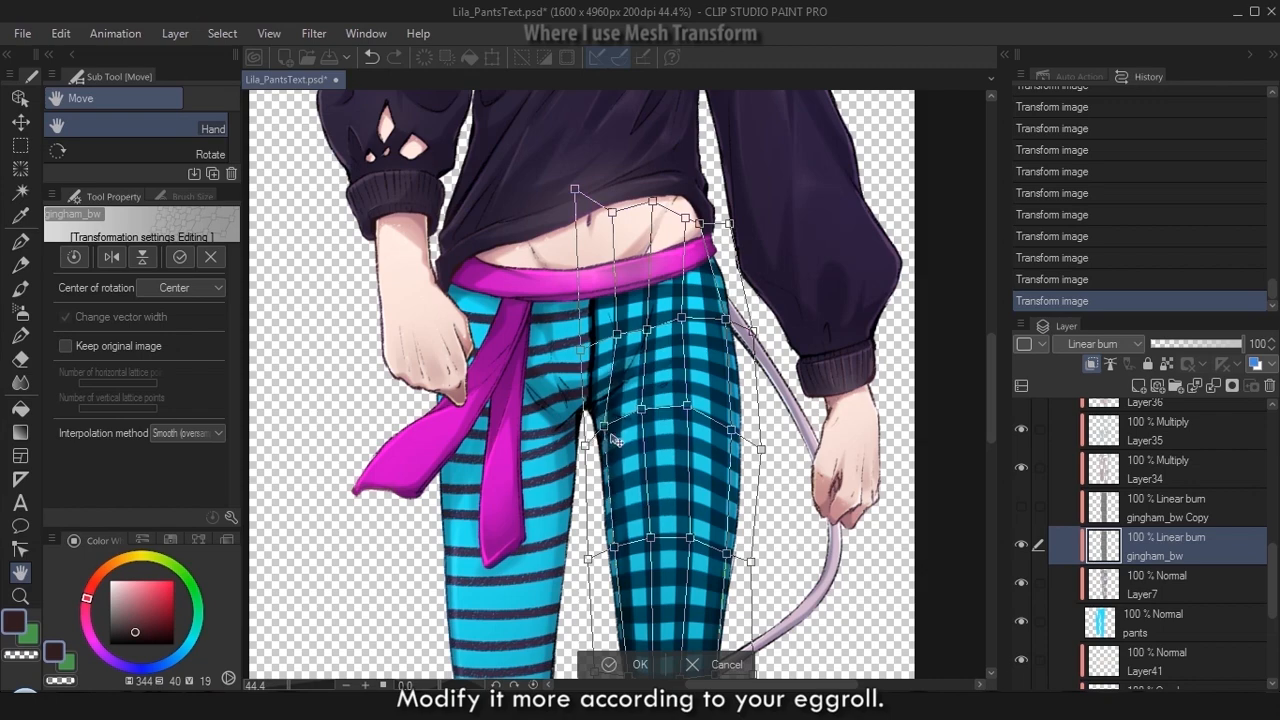
left_click_drag(991, 425, 991, 468)
left_click_drag(612, 325, 614, 327)
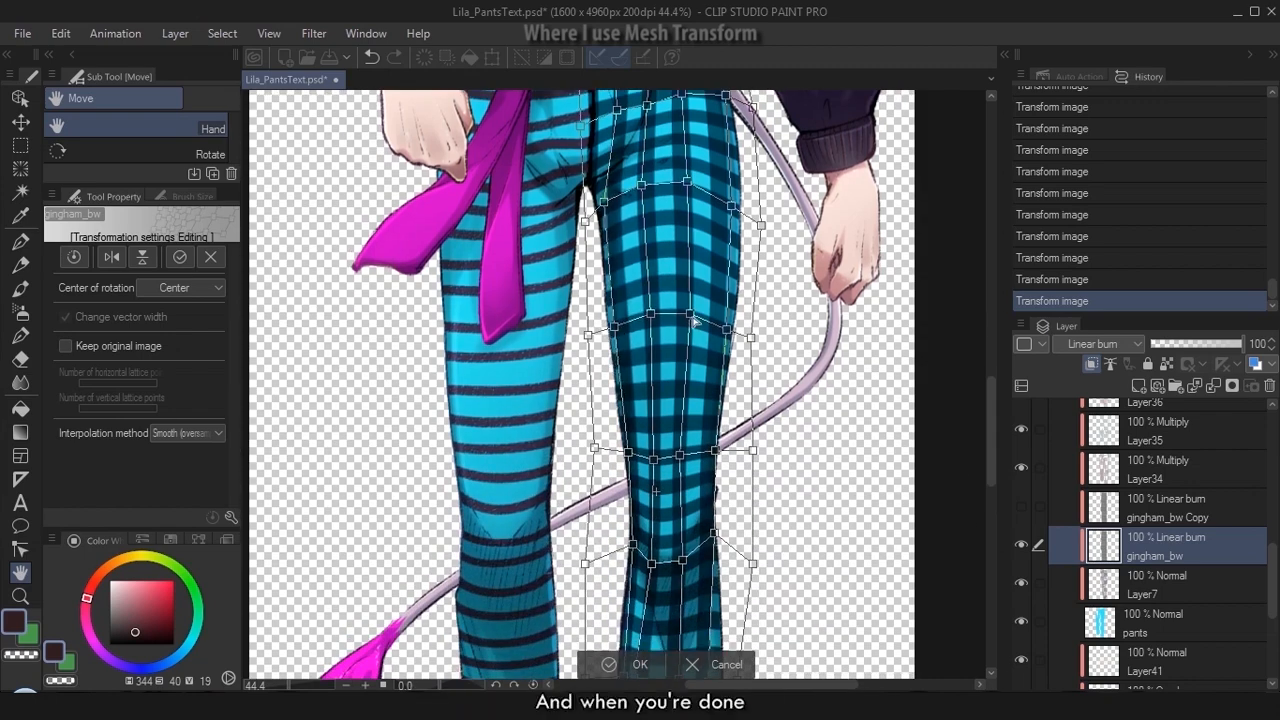
Nudge the central mesh points on the thigh and above the knee slightly outward, and confirm the mesh transformation
left_click_drag(690, 315, 693, 316)
left_click_drag(687, 182, 692, 183)
left_click_drag(680, 456, 682, 460)
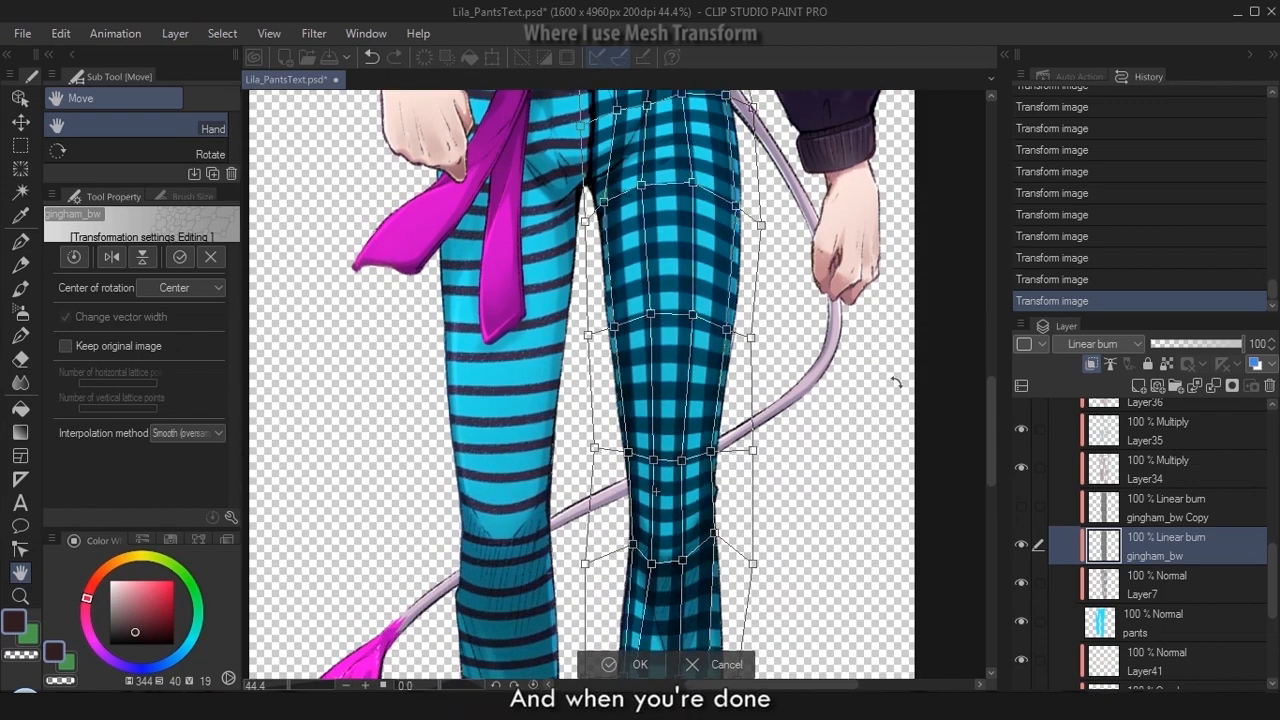
scroll(893, 379, "down", 4)
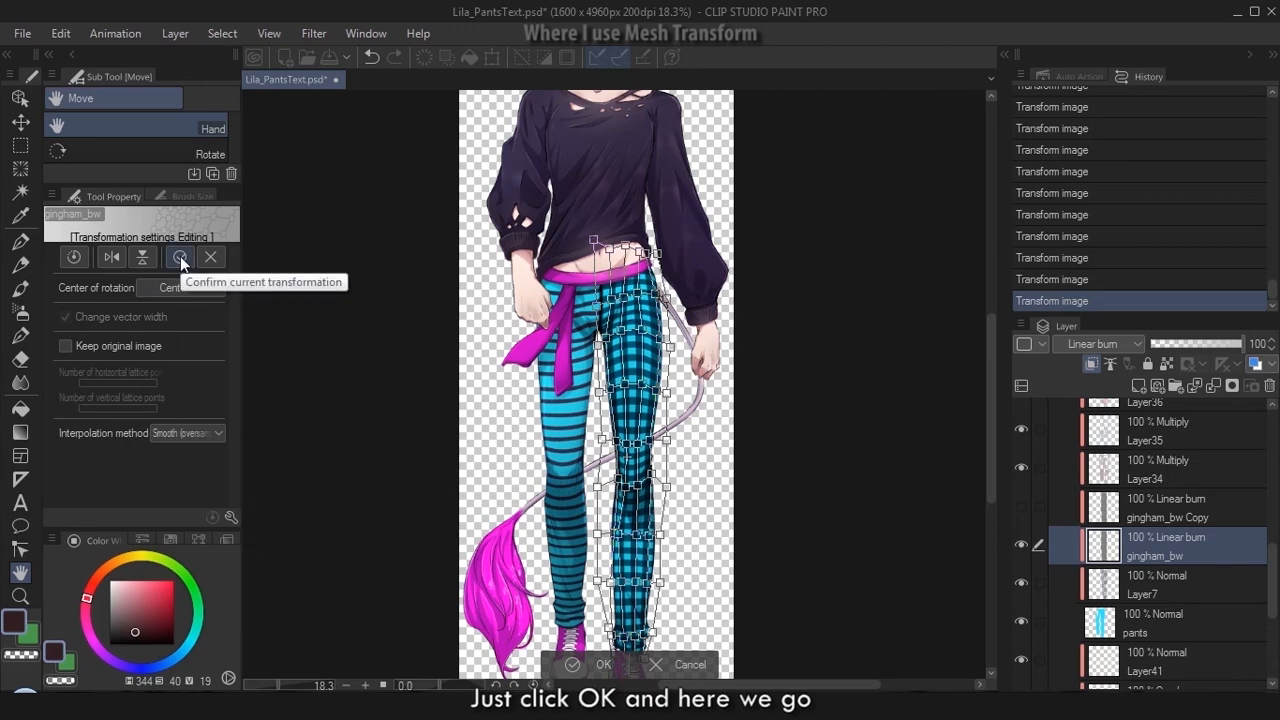
key("Return")
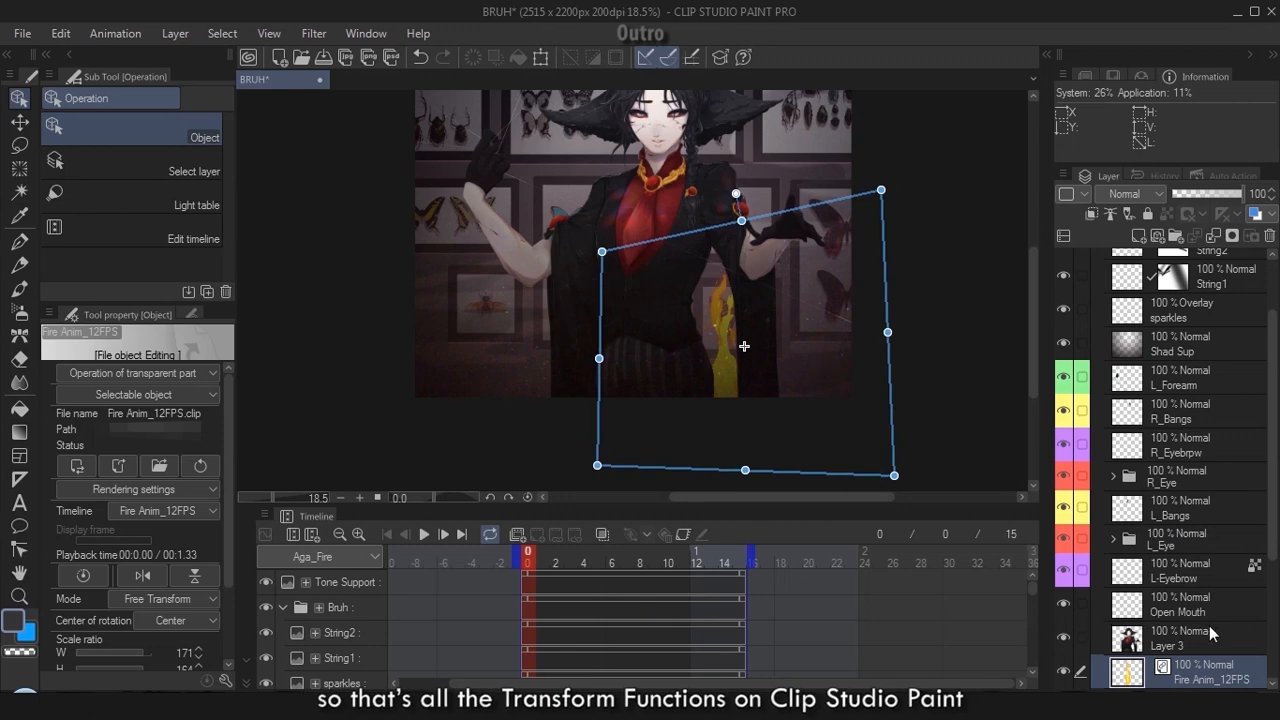
Duplicate the Fire Anim_12FPS file object layer and shift the copy toward the right edge of the illustration
scroll(1209, 625, "down", 3)
key("ctrl+c")
key("ctrl+v")
left_click_drag(808, 474, 856, 465)
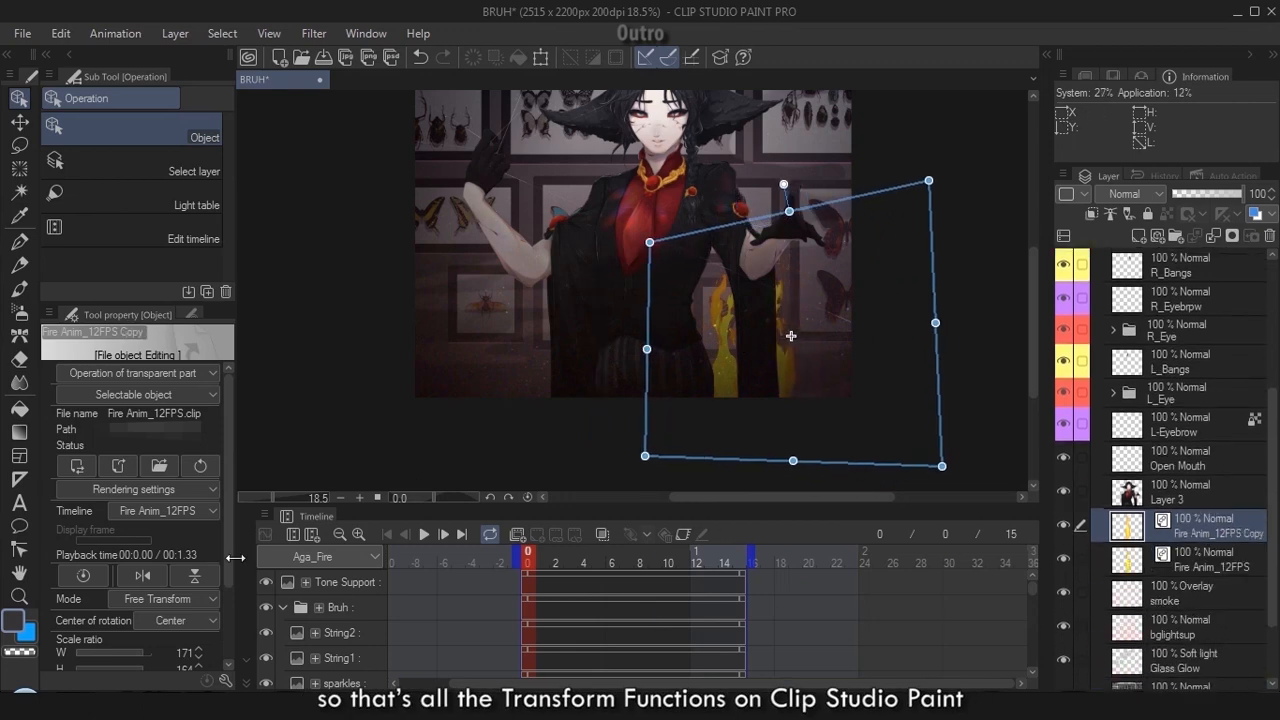
Switch the flame copy's transform mode to Scale/Rotate, enlarge it to about 261% width, and reposition it beside the character
left_click(185, 600)
left_click(190, 473)
scroll(851, 314, "down", 2)
left_click_drag(912, 417, 1012, 494)
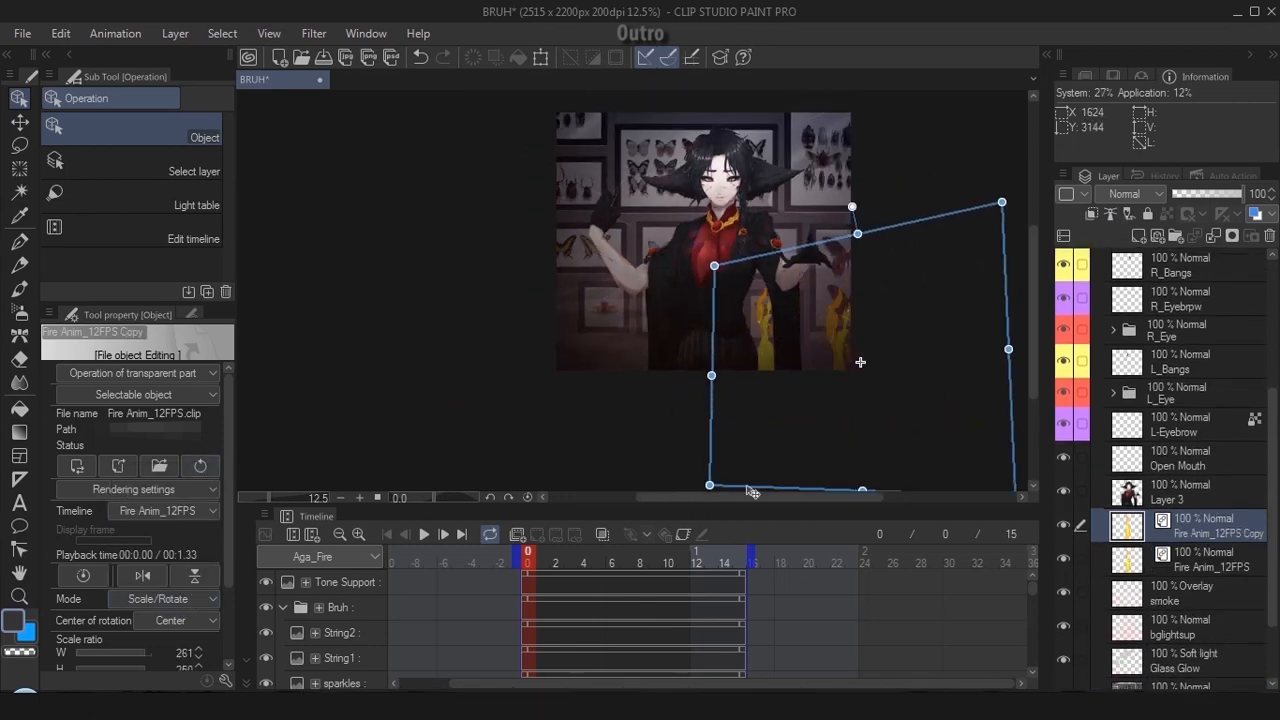
left_click_drag(752, 491, 661, 452)
Duplicate the enlarged flame, scale the new copy down, and place it near the character's outstretched hand
key("ctrl+c")
key("ctrl+v")
left_click_drag(627, 226, 716, 295)
left_click_drag(773, 453, 789, 432)
Set the second flame copy's mode to Free Transform and pull its upper corners upward to stretch the flame
left_click(195, 600)
left_click(205, 525)
mouse_move(935, 229)
left_mouse_down()
mouse_move(895, 280)
mouse_move(935, 223)
left_mouse_up()
left_click_drag(732, 273, 727, 244)
Paste a third flame copy, move it left over the character's robe, and paste a fourth copy there
key("ctrl+v")
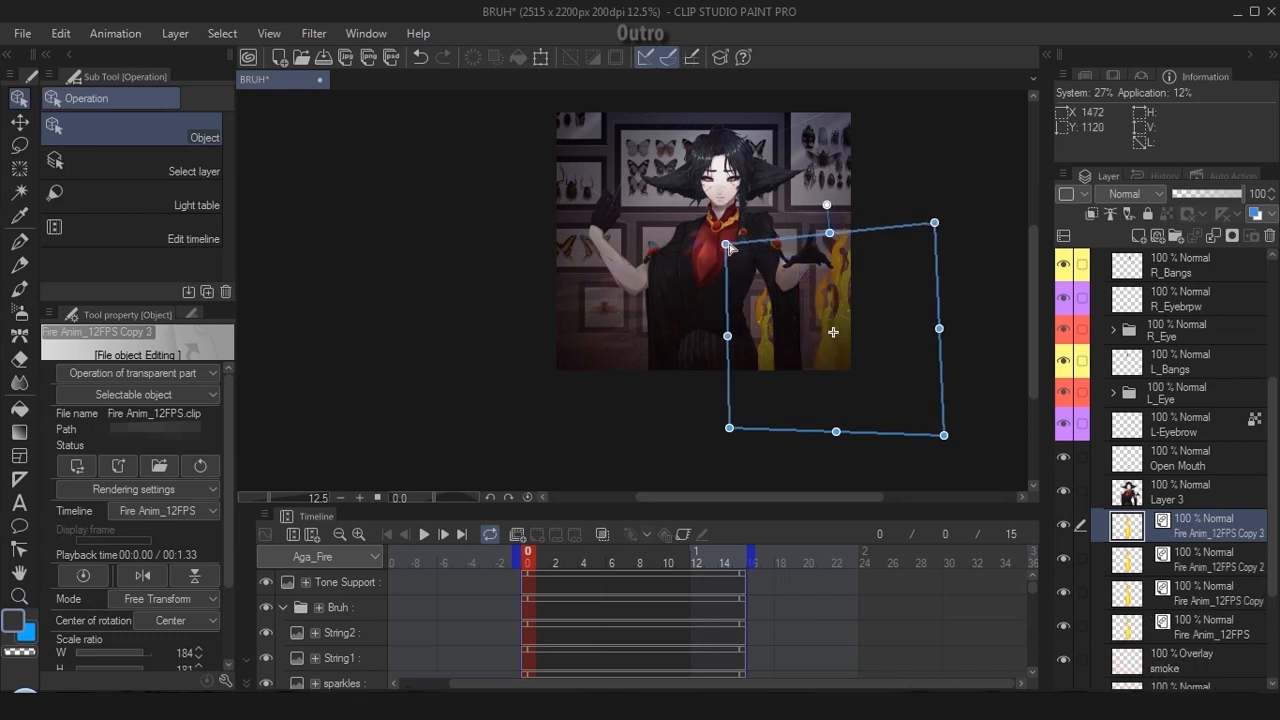
left_click_drag(789, 429, 692, 415)
key("ctrl+v")
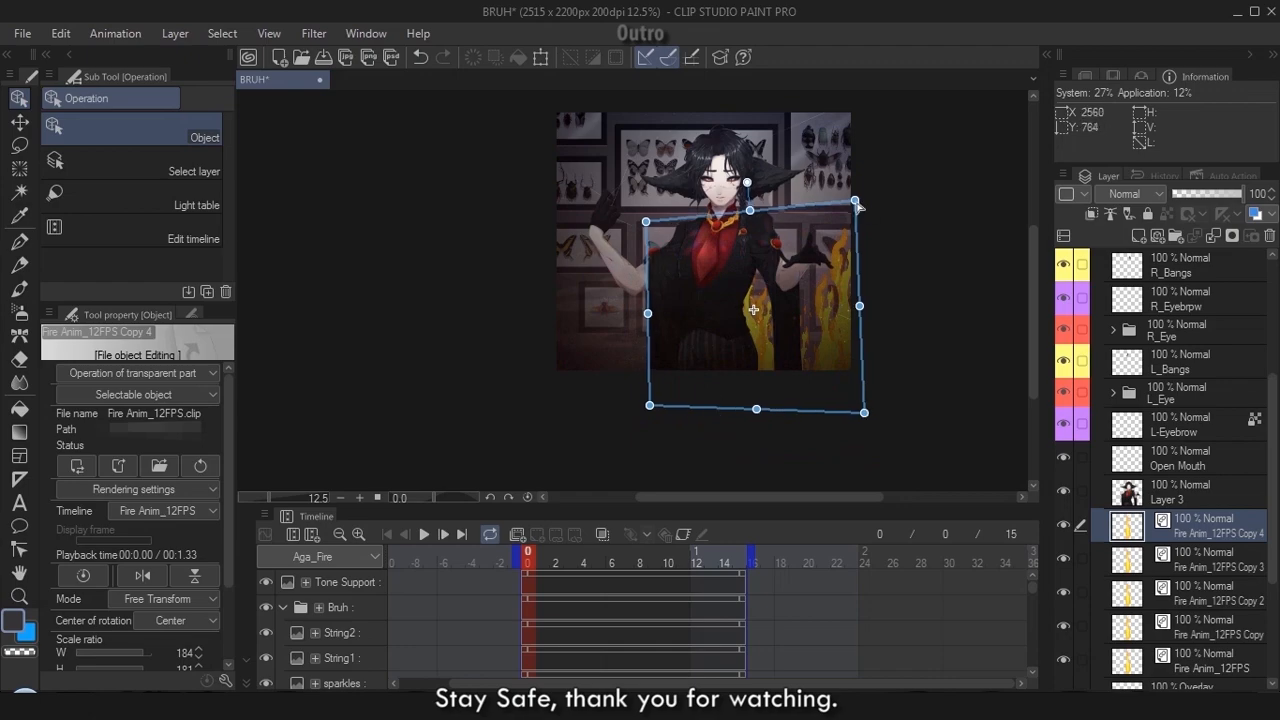